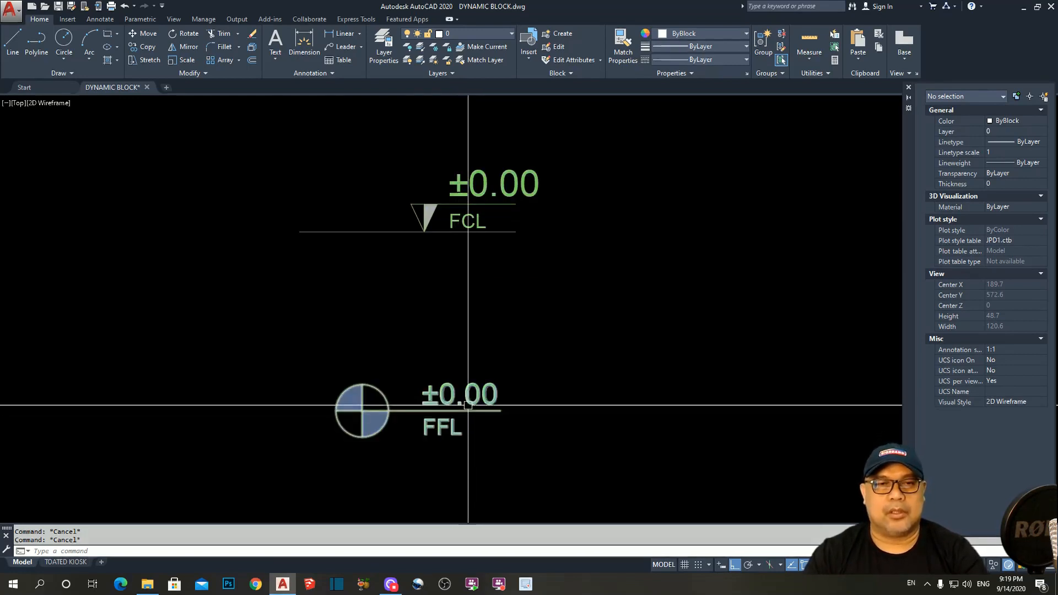
{"action": "mouse_move", "coordinate": [469, 379]}
{"action": "middle_mouse_down"}
{"action": "mouse_move", "coordinate": [453, 302]}
{"action": "mouse_move", "coordinate": [469, 304]}
{"action": "middle_mouse_up"}
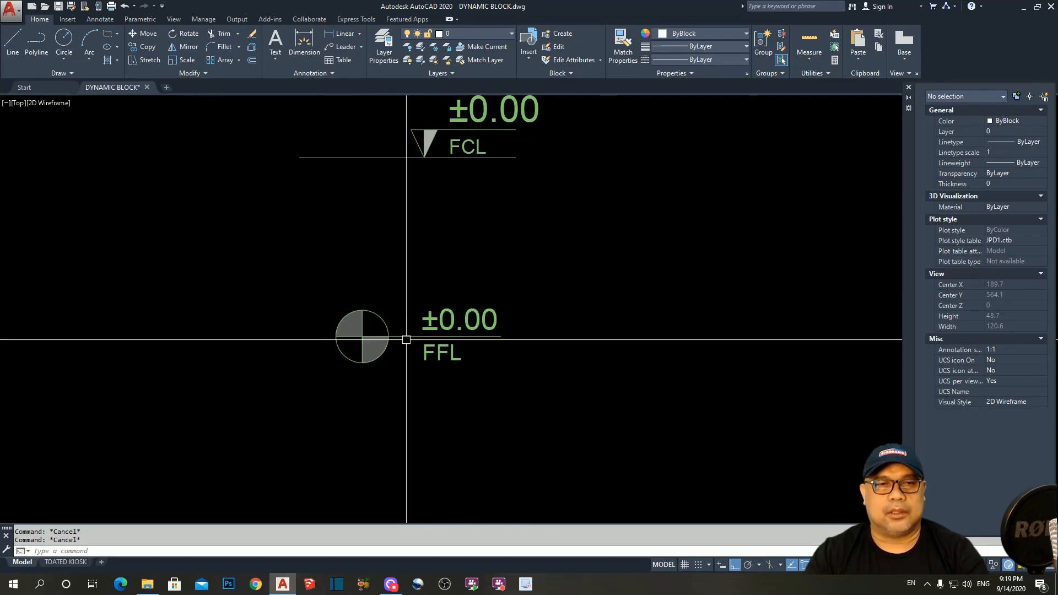
{"action": "middle_click_drag", "start_coordinate": [482, 291], "coordinate": [478, 313]}
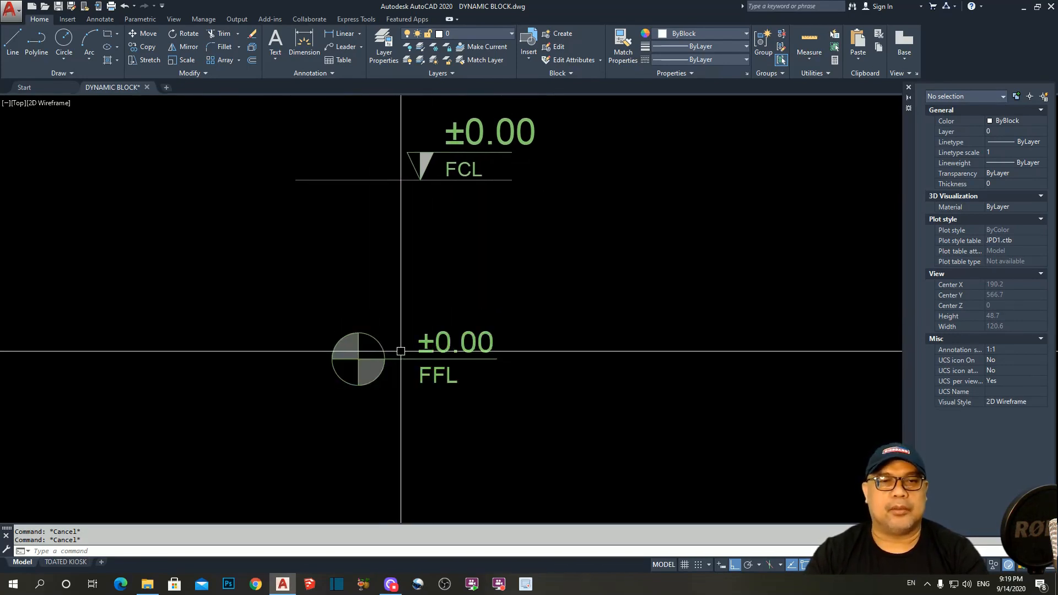
{"action": "middle_click_drag", "start_coordinate": [485, 325], "coordinate": [472, 373]}
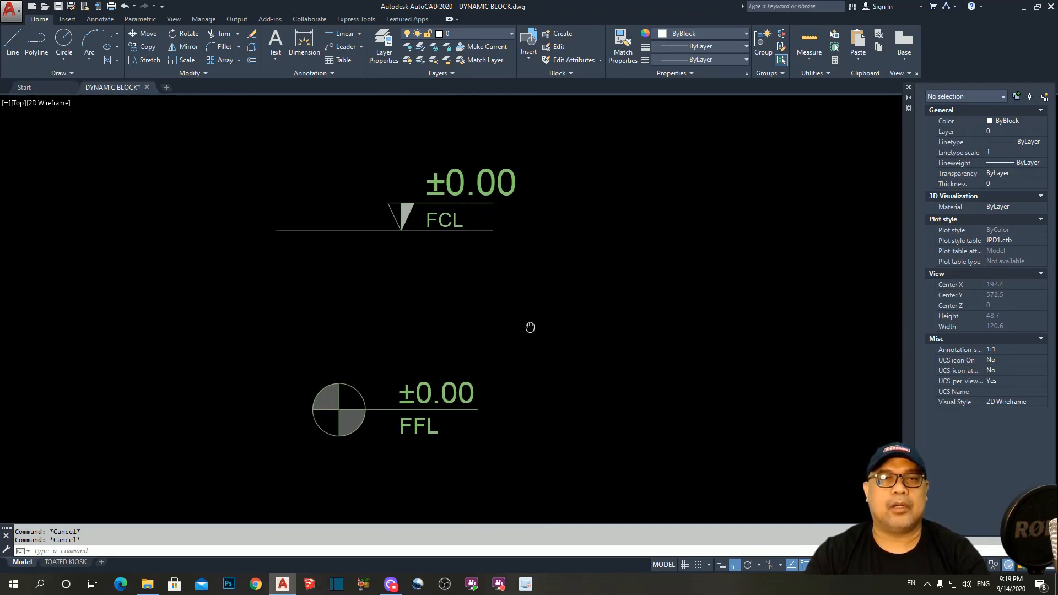
{"action": "middle_click_drag", "start_coordinate": [529, 329], "coordinate": [507, 339]}
{"action": "middle_click_drag", "start_coordinate": [516, 276], "coordinate": [506, 275]}
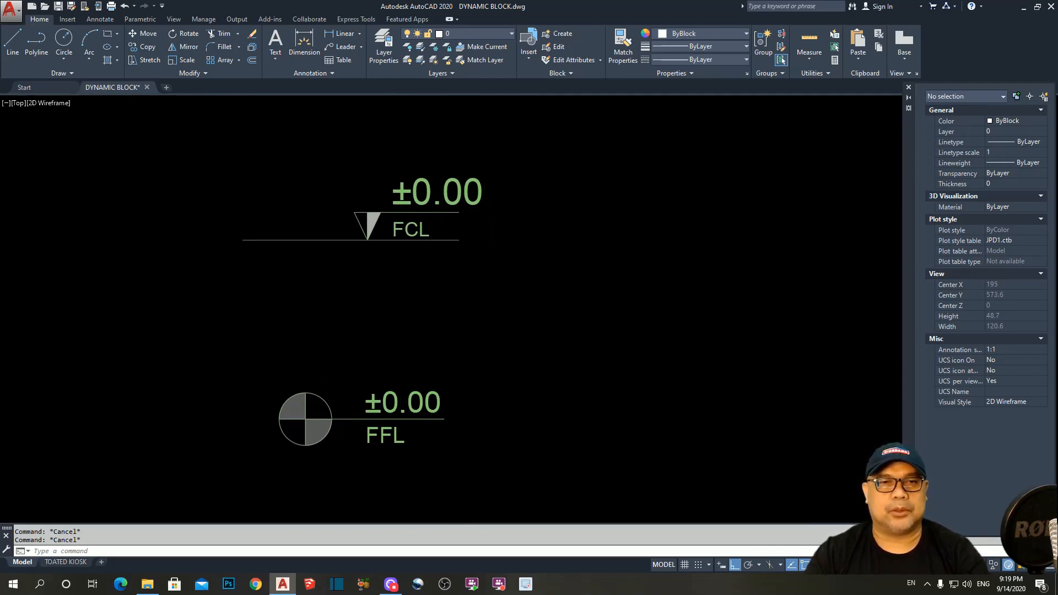
- Stretch the FCL level block's line to a Distance1 of about 32.1 and shorten it back to about 9.9
{"action": "left_click", "coordinate": [432, 214]}
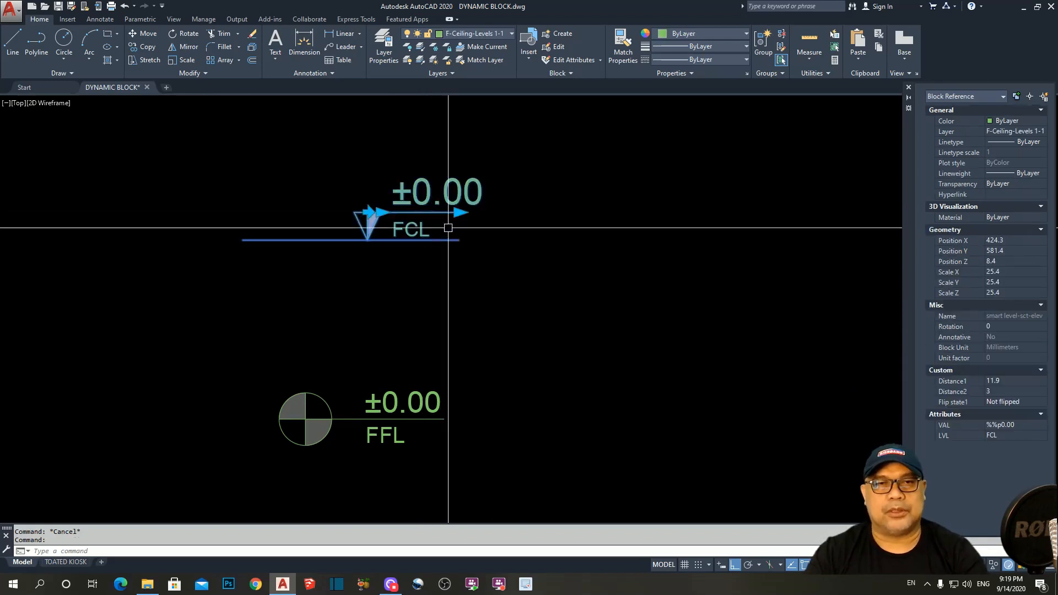
{"action": "left_click", "coordinate": [458, 212]}
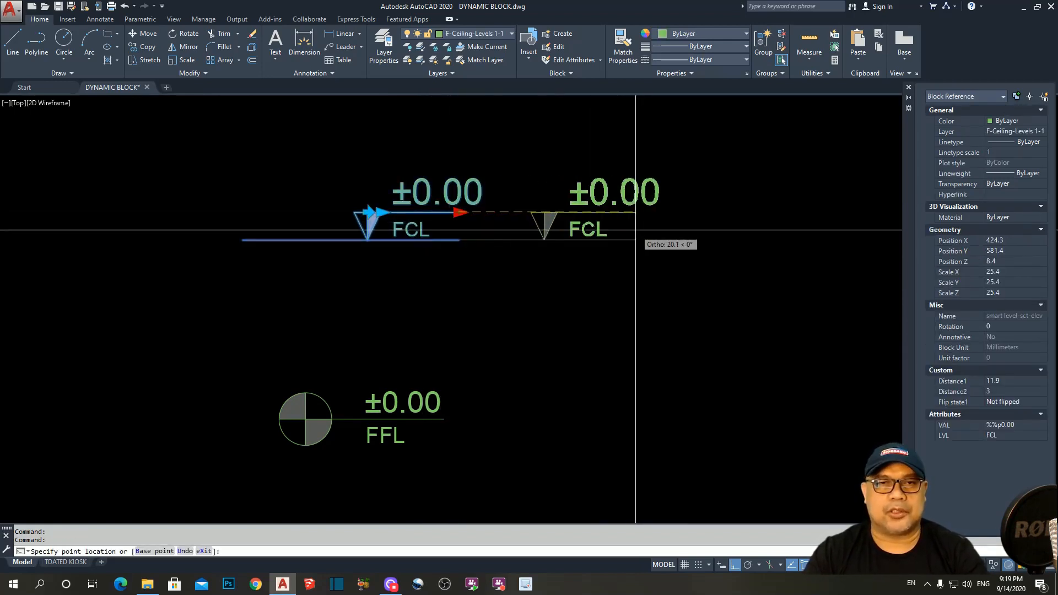
{"action": "left_click", "coordinate": [635, 230]}
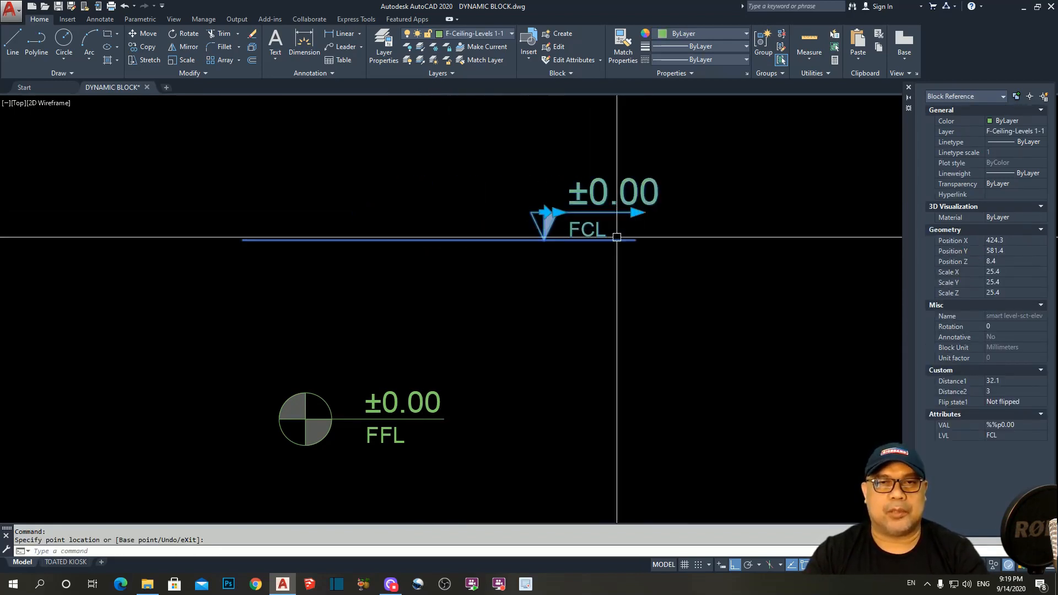
{"action": "left_click", "coordinate": [636, 212]}
{"action": "left_click", "coordinate": [443, 190]}
{"action": "scroll", "coordinate": [367, 221], "scroll_direction": "up", "scroll_amount": 2}
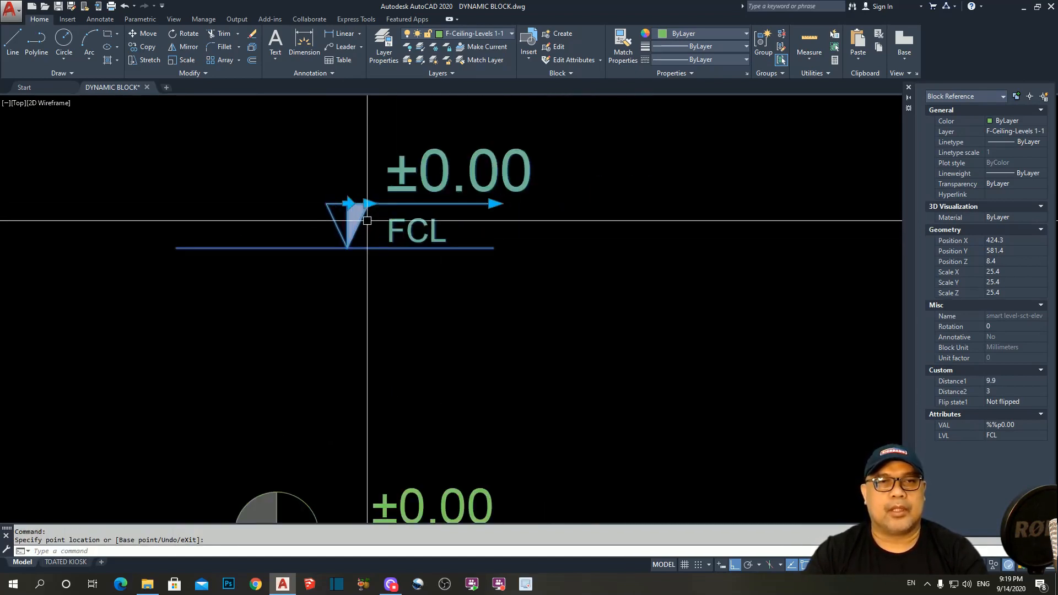
- Try enlarging the FCL level block with its scale grip beside the triangle, cancelling each attempt
{"action": "scroll", "coordinate": [453, 205], "scroll_direction": "down", "scroll_amount": 1}
{"action": "left_click", "coordinate": [400, 205]}
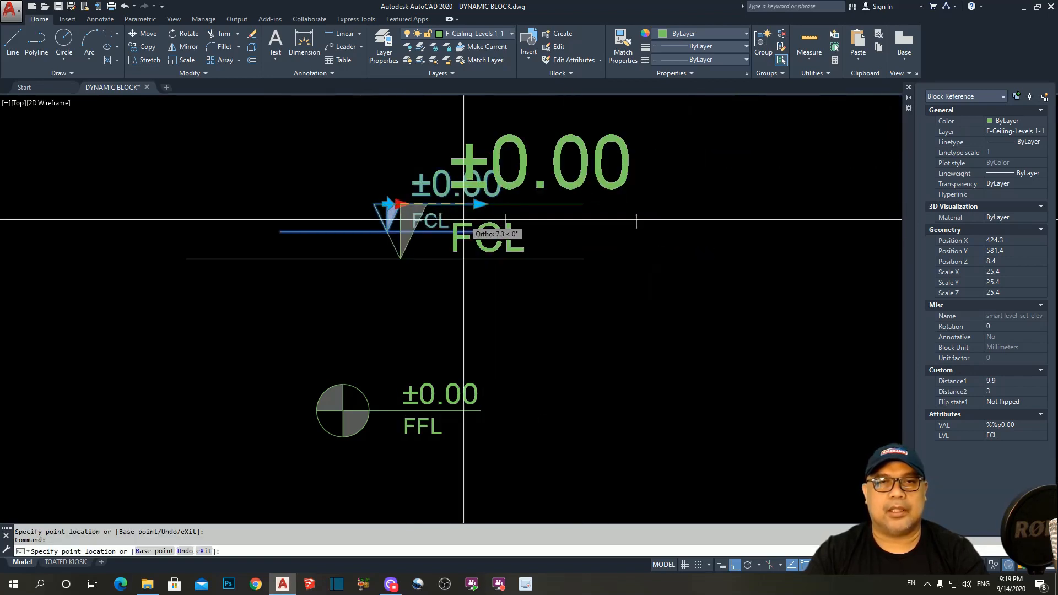
{"action": "key", "text": "Escape"}
{"action": "key", "text": "Escape"}
{"action": "scroll", "coordinate": [433, 203], "scroll_direction": "up", "scroll_amount": 1}
{"action": "scroll", "coordinate": [492, 209], "scroll_direction": "down", "scroll_amount": 1}
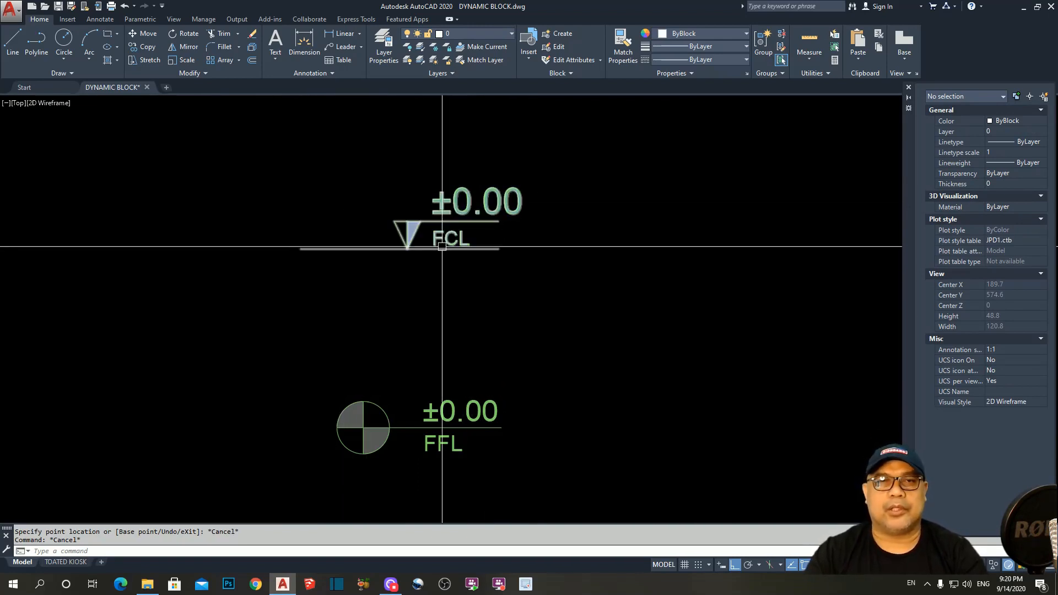
{"action": "scroll", "coordinate": [437, 227], "scroll_direction": "up", "scroll_amount": 2}
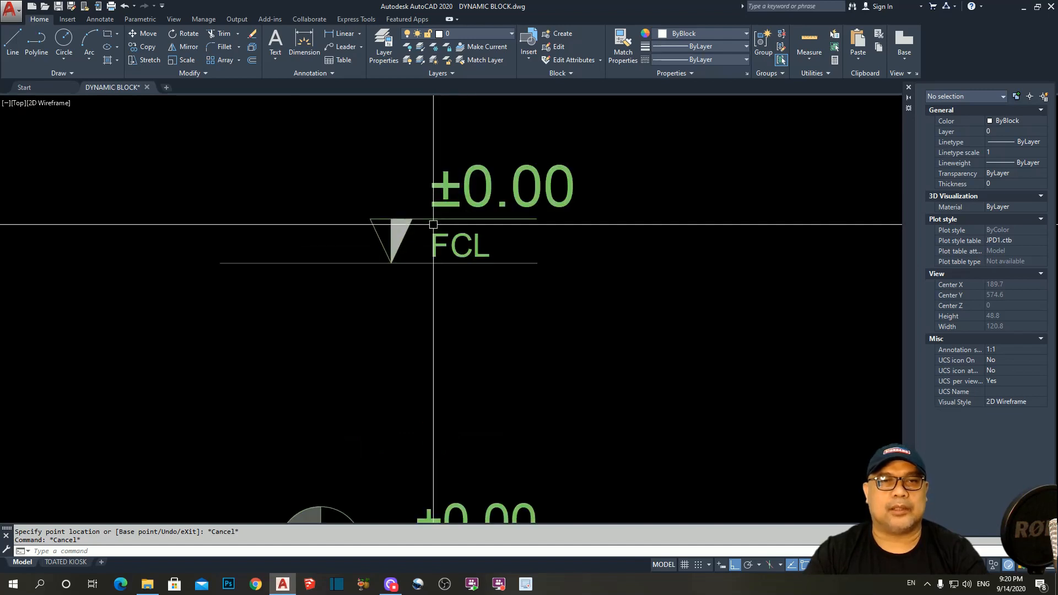
{"action": "left_click", "coordinate": [431, 222]}
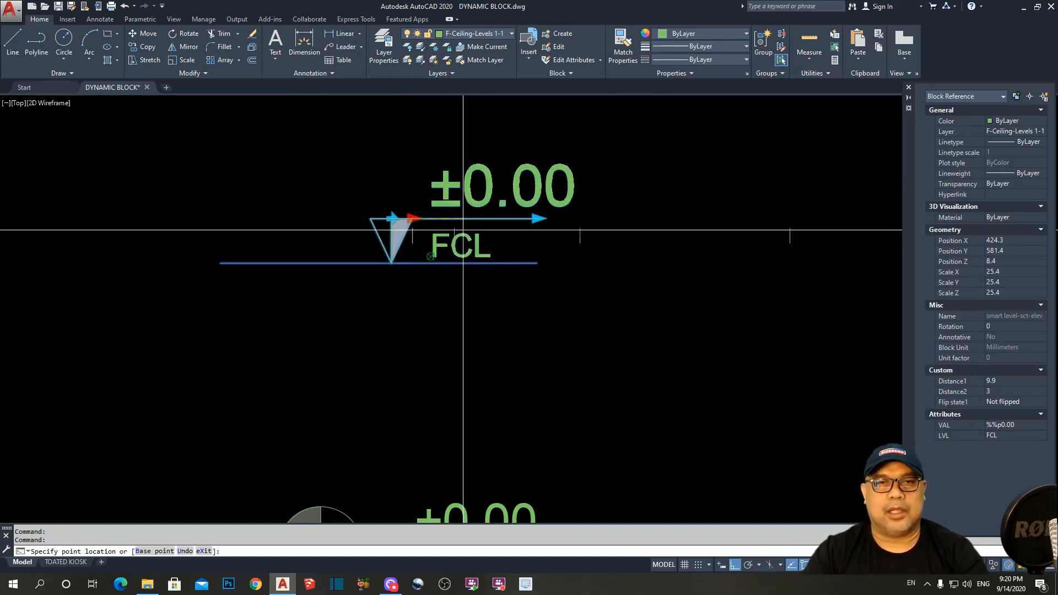
{"action": "scroll", "coordinate": [540, 233], "scroll_direction": "down", "scroll_amount": 5}
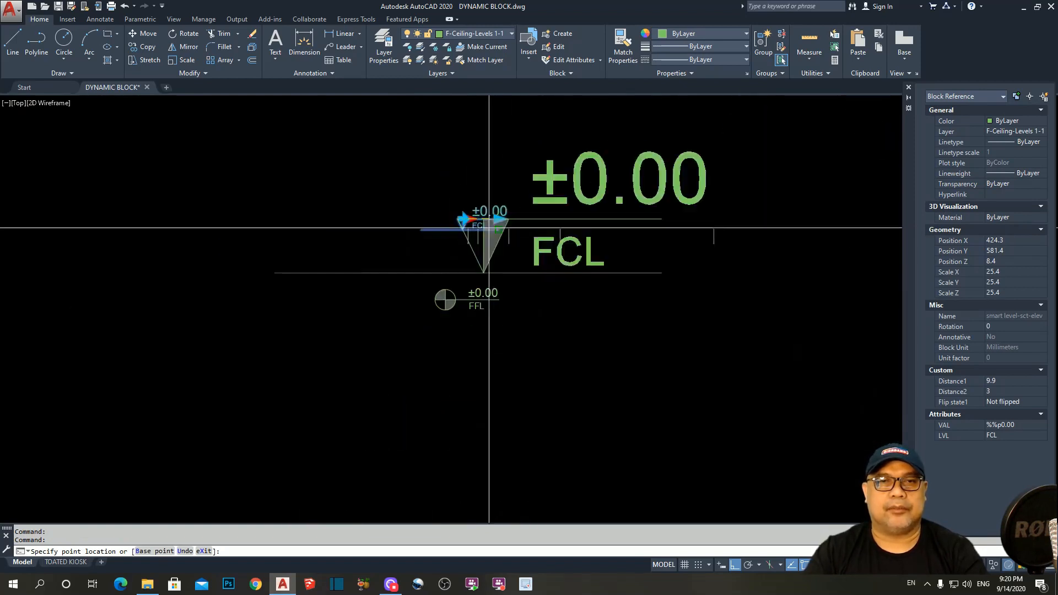
{"action": "key", "text": "Escape"}
- Flip the FCL level block with its flip grip, return it to the original side, and deselect it
{"action": "scroll", "coordinate": [473, 227], "scroll_direction": "up", "scroll_amount": 4}
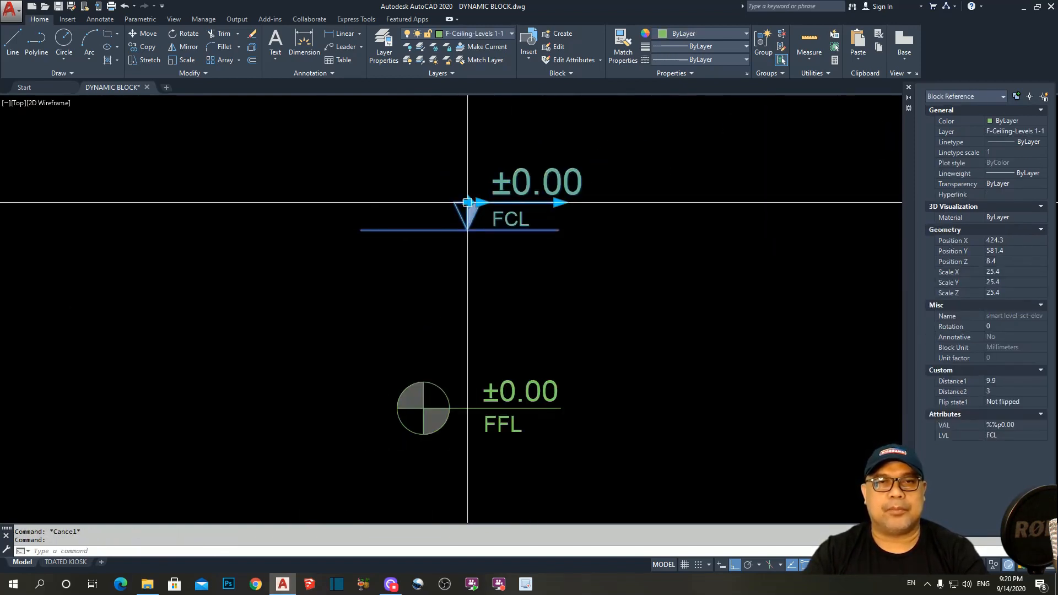
{"action": "left_click", "coordinate": [468, 202]}
{"action": "left_click", "coordinate": [468, 202]}
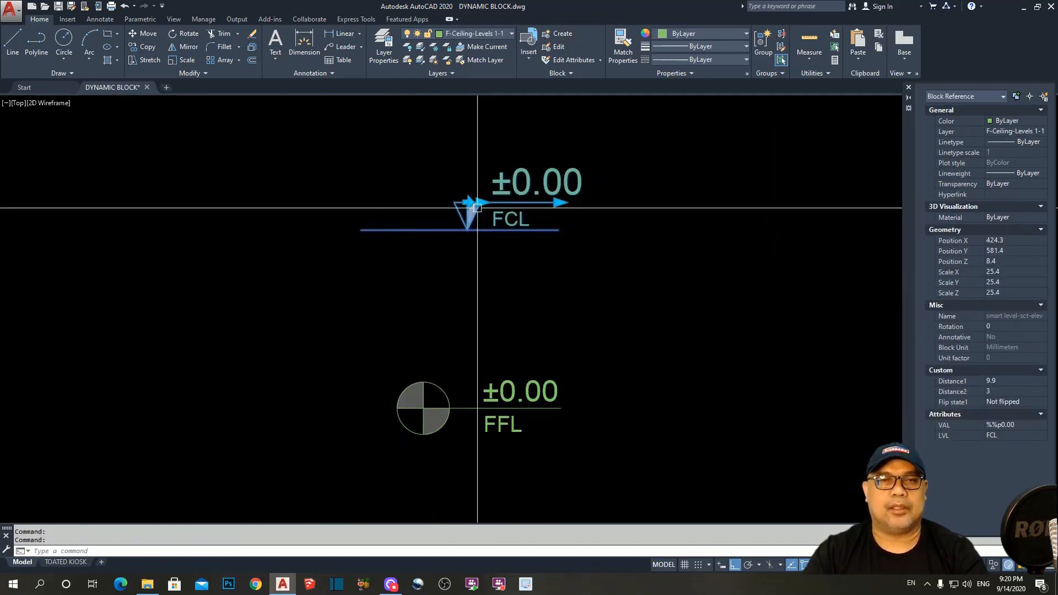
{"action": "key", "text": "Escape"}
{"action": "key", "text": "Escape"}
{"action": "scroll", "coordinate": [496, 214], "scroll_direction": "down", "scroll_amount": 2}
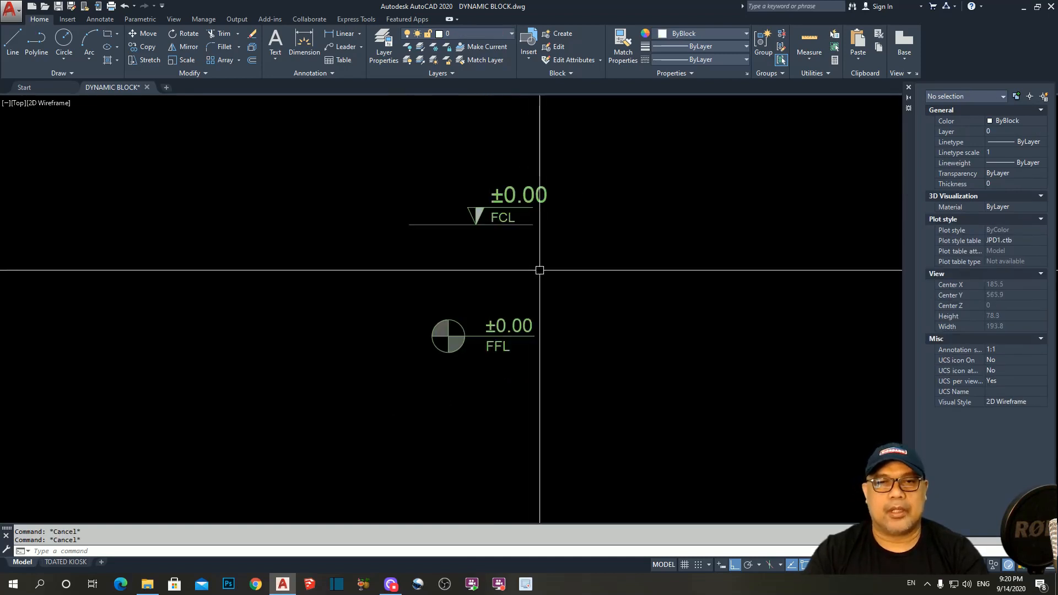
- Try stretching the FFL level block's line with its end grip and cancel the change
{"action": "scroll", "coordinate": [513, 358], "scroll_direction": "up", "scroll_amount": 4}
{"action": "middle_click_drag", "start_coordinate": [513, 359], "coordinate": [510, 401]}
{"action": "scroll", "coordinate": [479, 420], "scroll_direction": "down", "scroll_amount": 2}
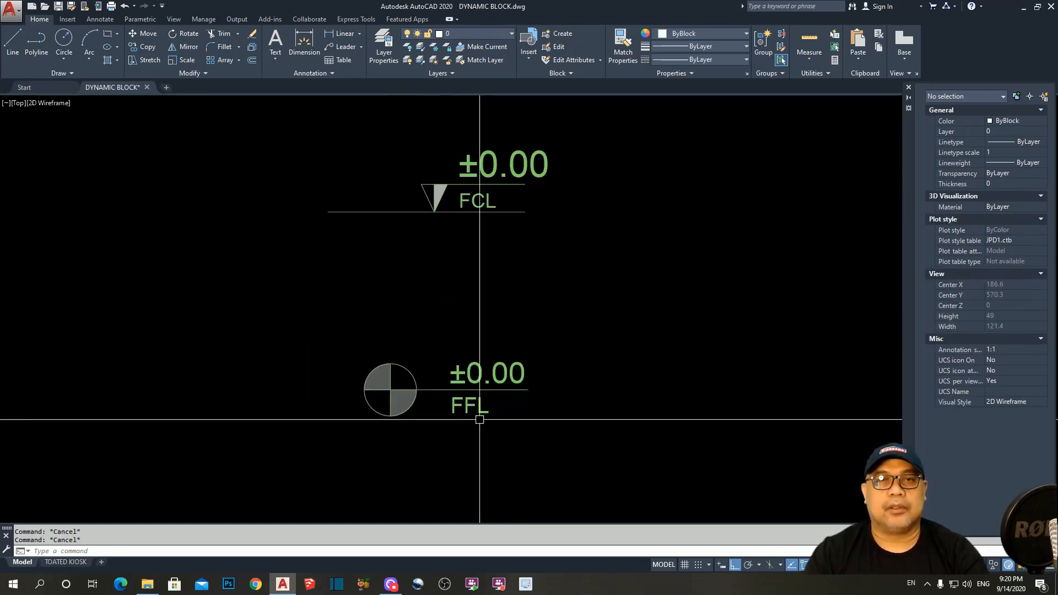
{"action": "left_click", "coordinate": [527, 380]}
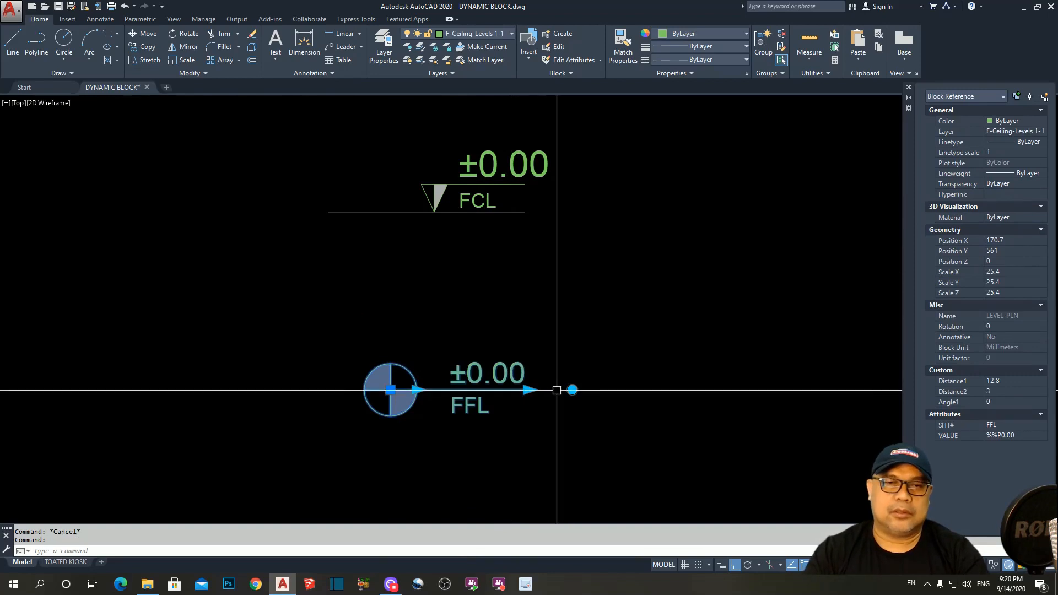
{"action": "left_click", "coordinate": [531, 391]}
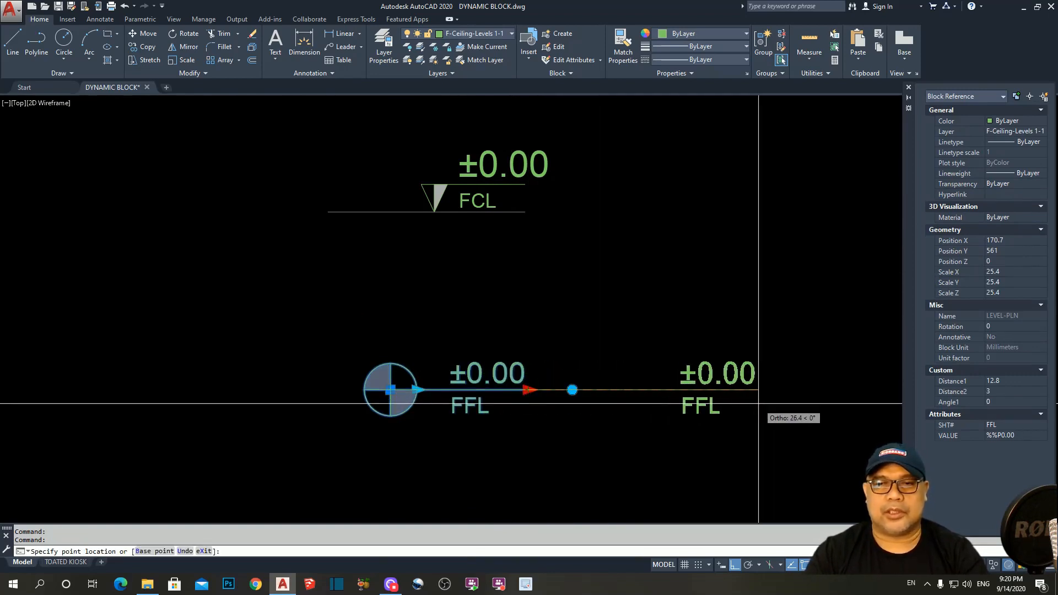
{"action": "key", "text": "Escape"}
{"action": "key", "text": "Escape"}
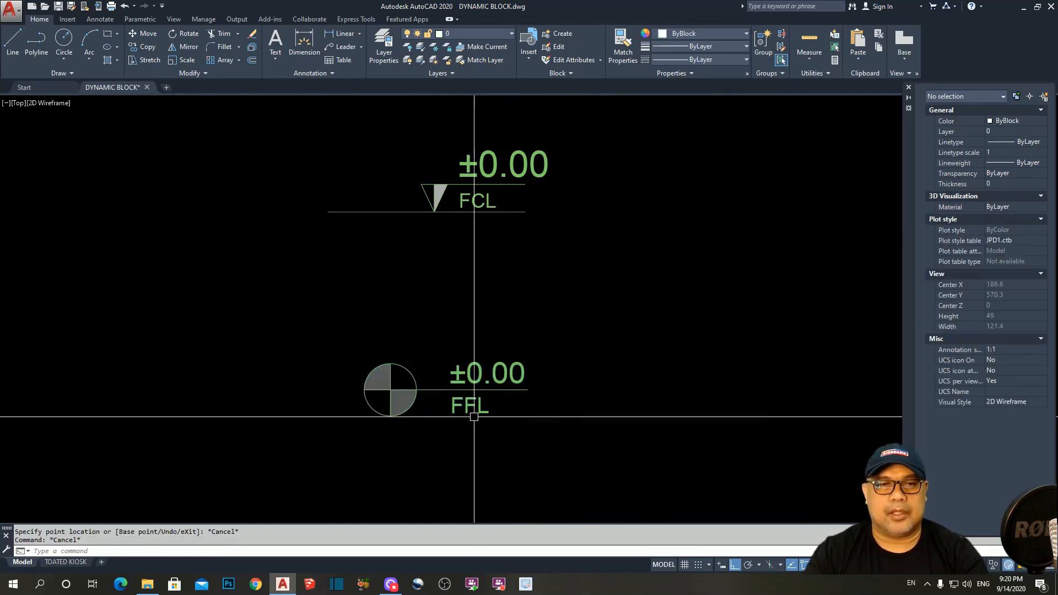
- Try resizing the FFL level block with the scale grip at the circle's edge and cancel the change
{"action": "left_click", "coordinate": [415, 390]}
{"action": "left_click", "coordinate": [417, 390]}
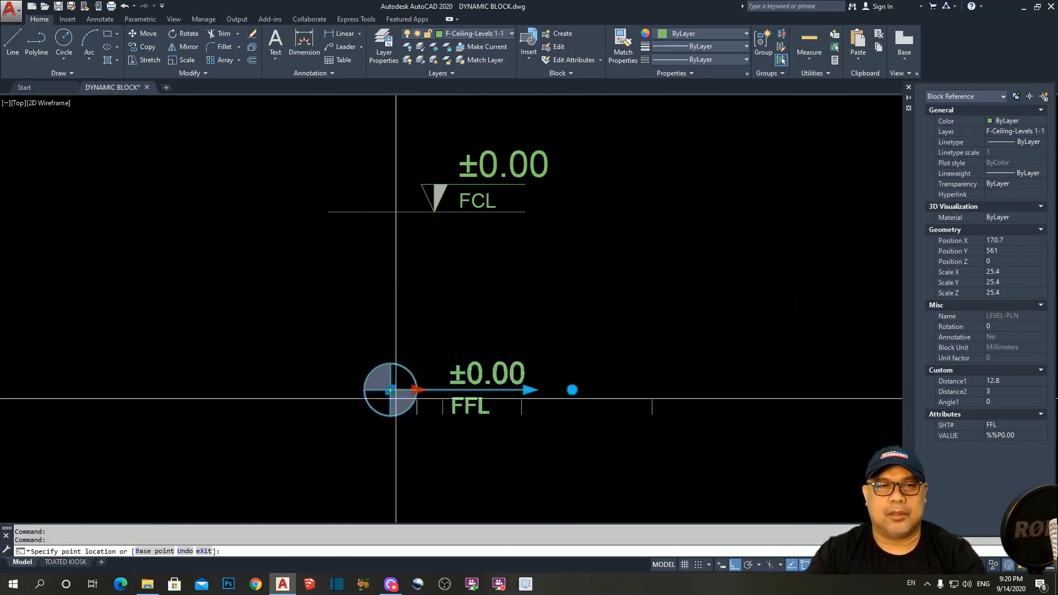
{"action": "key", "text": "Escape"}
{"action": "key", "text": "Escape"}
{"action": "scroll", "coordinate": [491, 342], "scroll_direction": "down", "scroll_amount": 2}
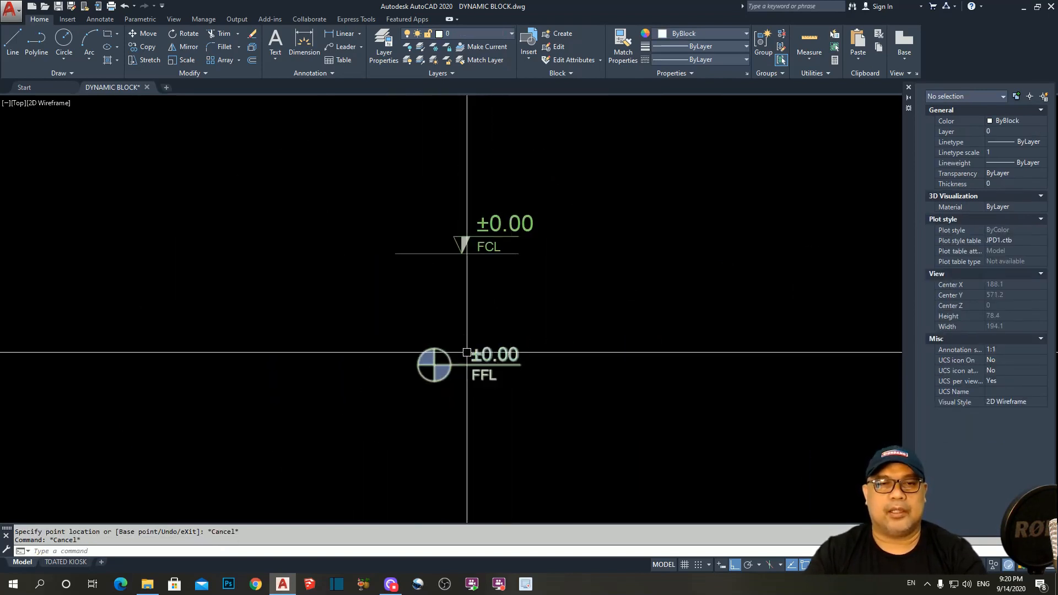
- Try rotating the FFL level block around its circle with the rotation grip, with Ortho off, and cancel the rotation
{"action": "left_click", "coordinate": [473, 356]}
{"action": "left_click", "coordinate": [548, 364]}
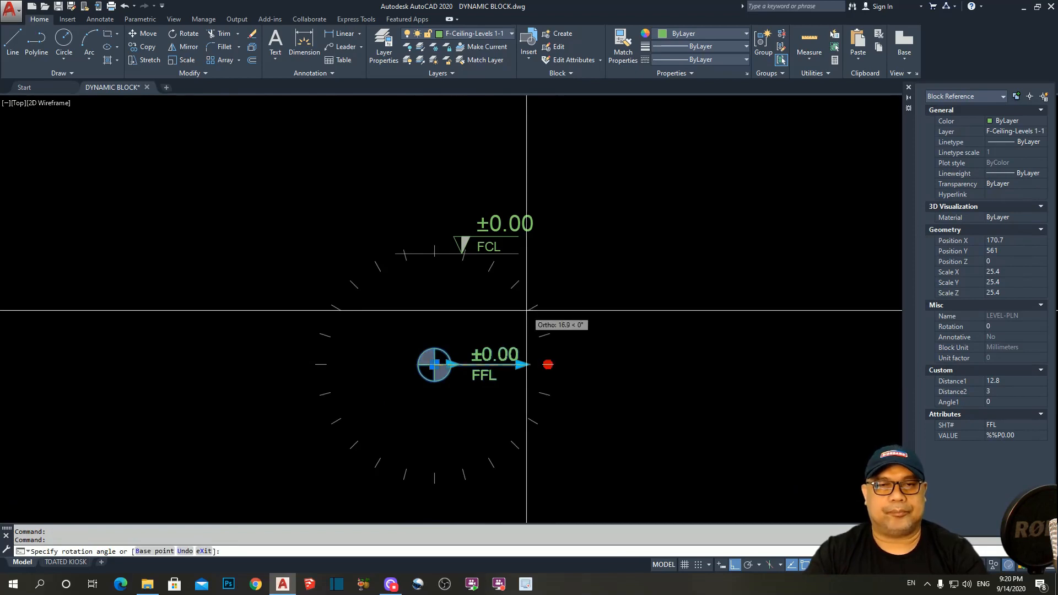
{"action": "key", "text": "Escape"}
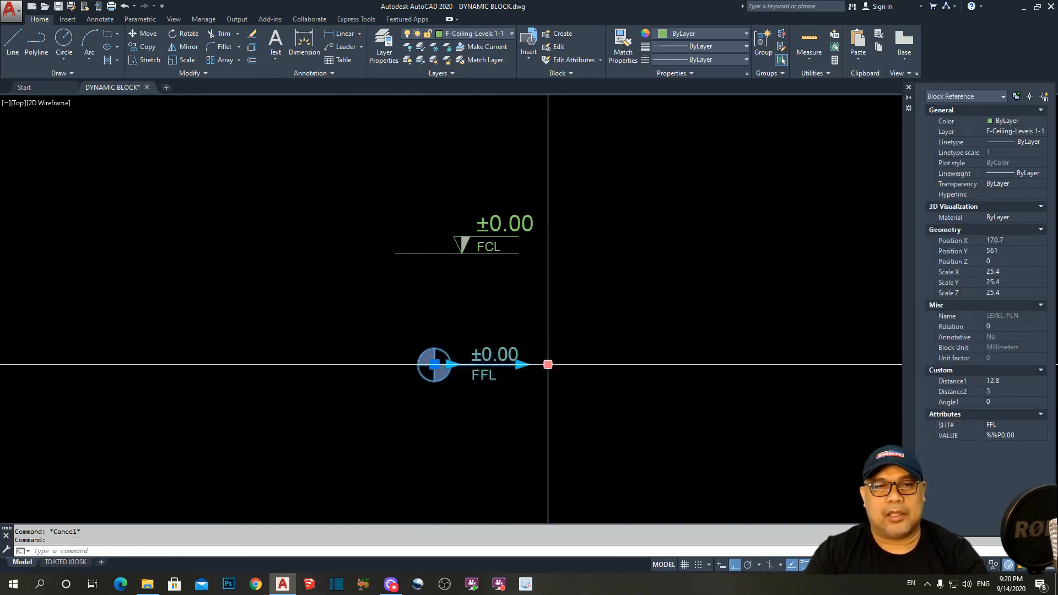
{"action": "left_click", "coordinate": [548, 364]}
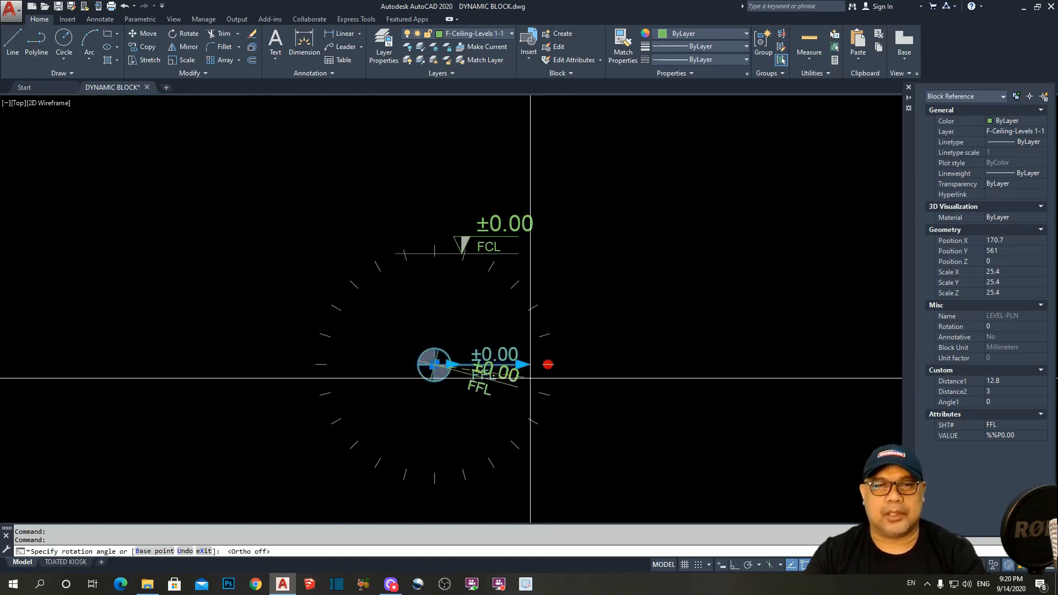
{"action": "key", "text": "Escape"}
{"action": "key", "text": "Escape"}
- Review the available object color options, keeping ByBlock as the current color
{"action": "scroll", "coordinate": [542, 368], "scroll_direction": "down", "scroll_amount": 2}
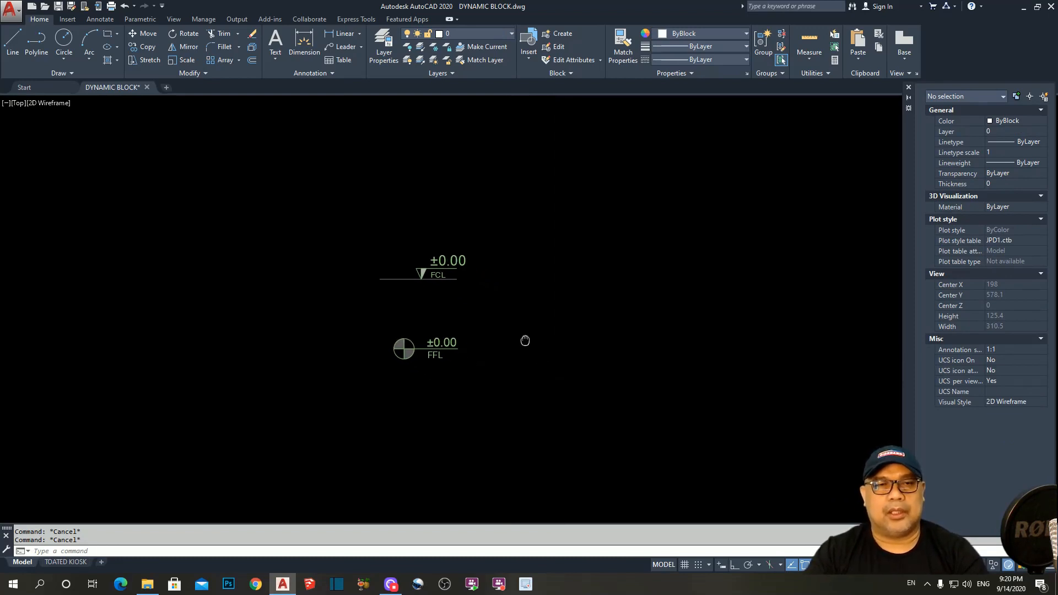
{"action": "scroll", "coordinate": [480, 322], "scroll_direction": "up", "scroll_amount": 2}
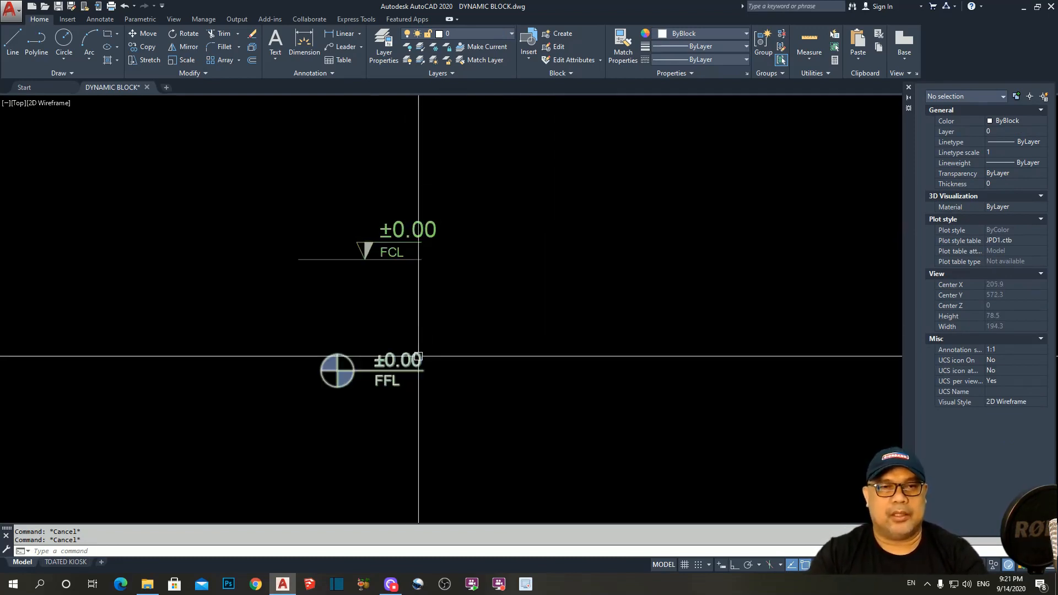
{"action": "middle_click_drag", "start_coordinate": [428, 286], "coordinate": [414, 312]}
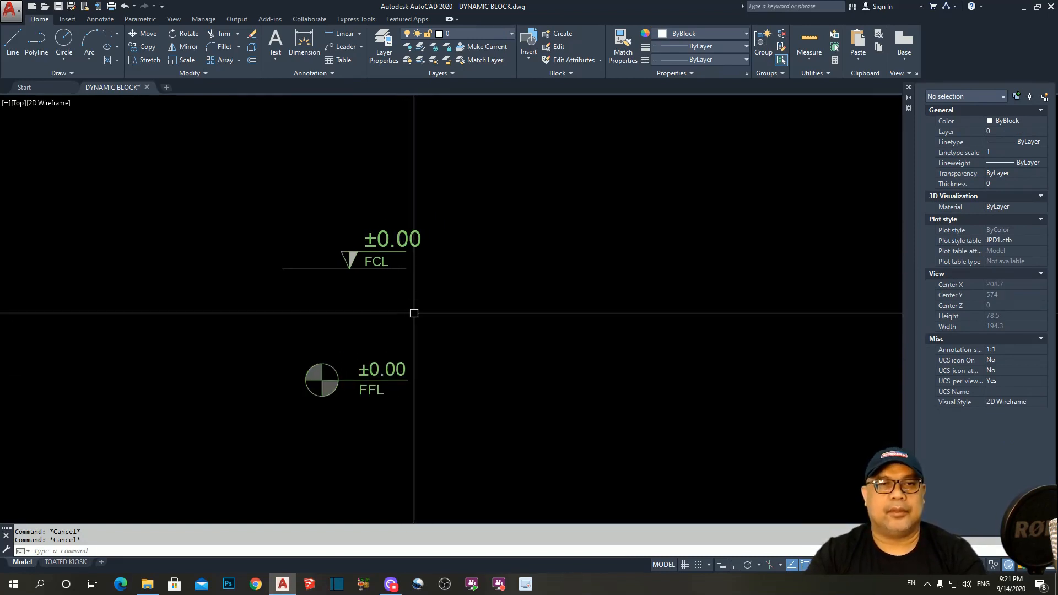
{"action": "middle_click_drag", "start_coordinate": [493, 317], "coordinate": [494, 321]}
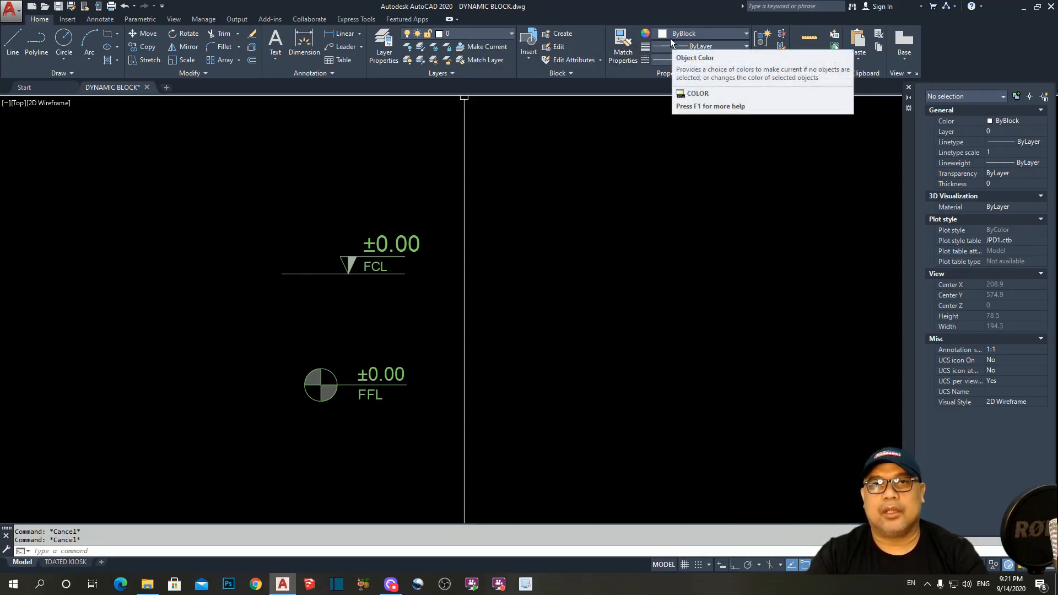
{"action": "left_click", "coordinate": [700, 34]}
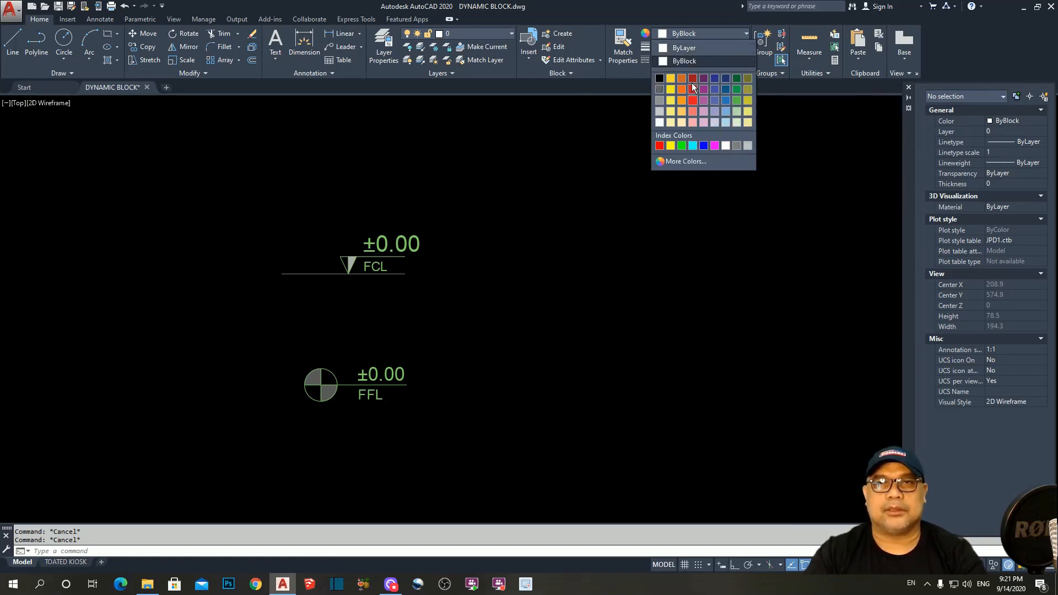
{"action": "left_click", "coordinate": [684, 32]}
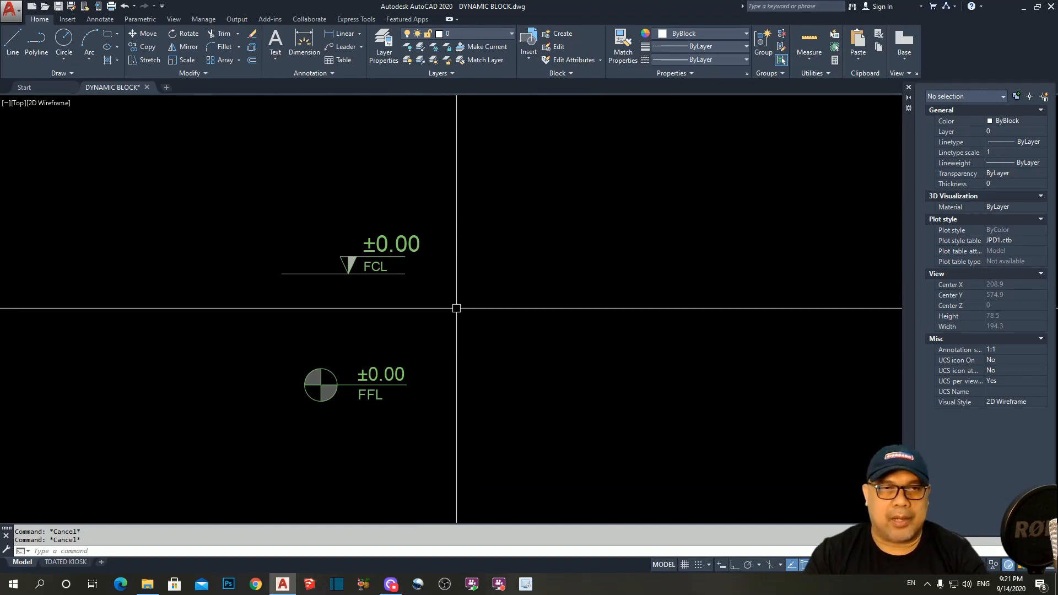
- Trace a polyline over the FCL symbol, from the upper line's far end to the triangle's corner and down to its tip
{"action": "middle_click_drag", "start_coordinate": [450, 289], "coordinate": [472, 287]}
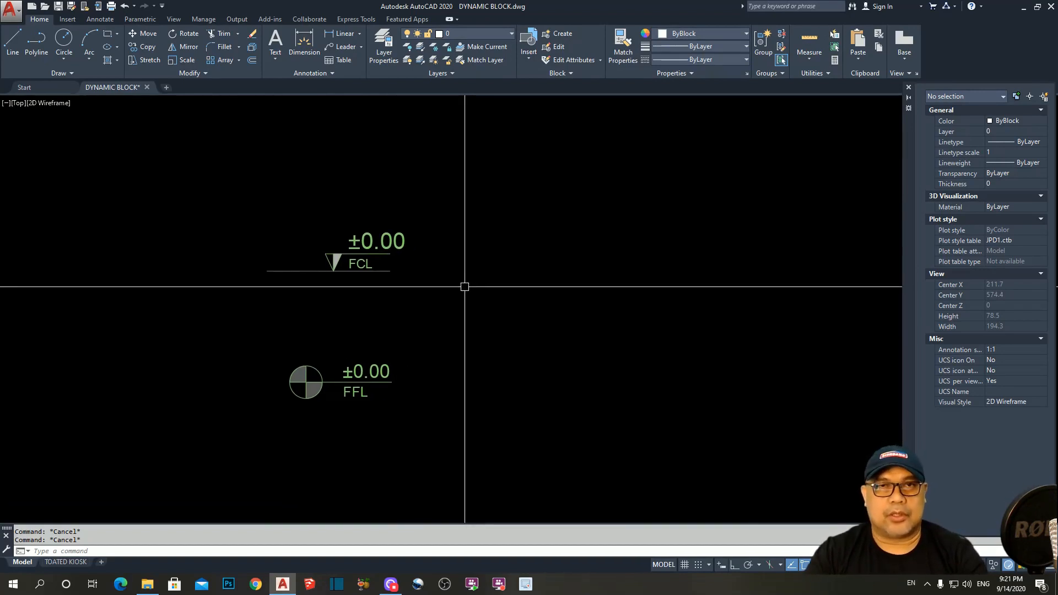
{"action": "key", "text": "Return"}
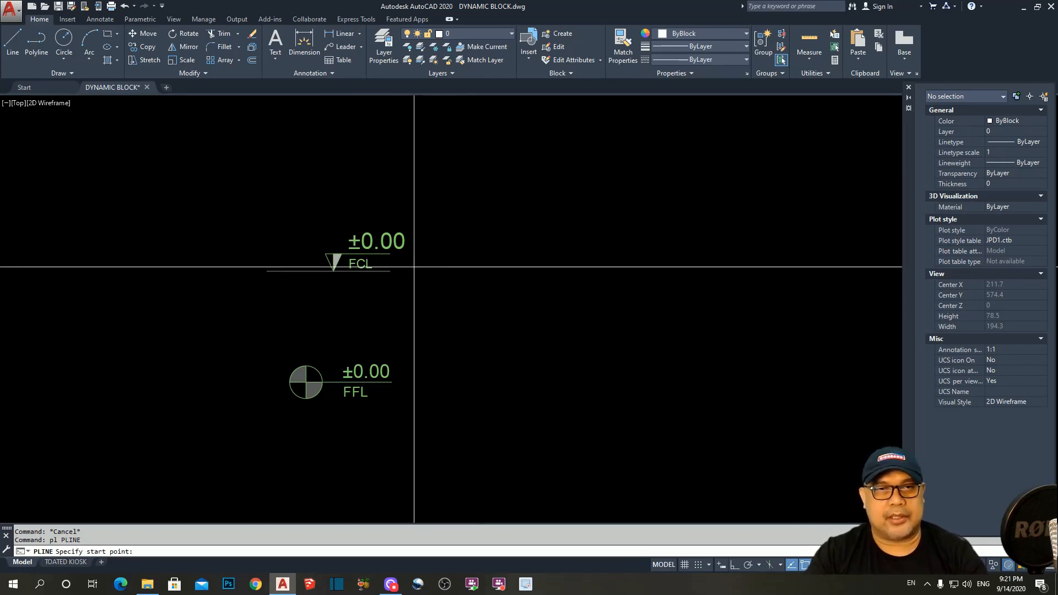
{"action": "left_click", "coordinate": [390, 254]}
{"action": "scroll", "coordinate": [326, 254], "scroll_direction": "up", "scroll_amount": 2}
{"action": "left_click", "coordinate": [324, 254]}
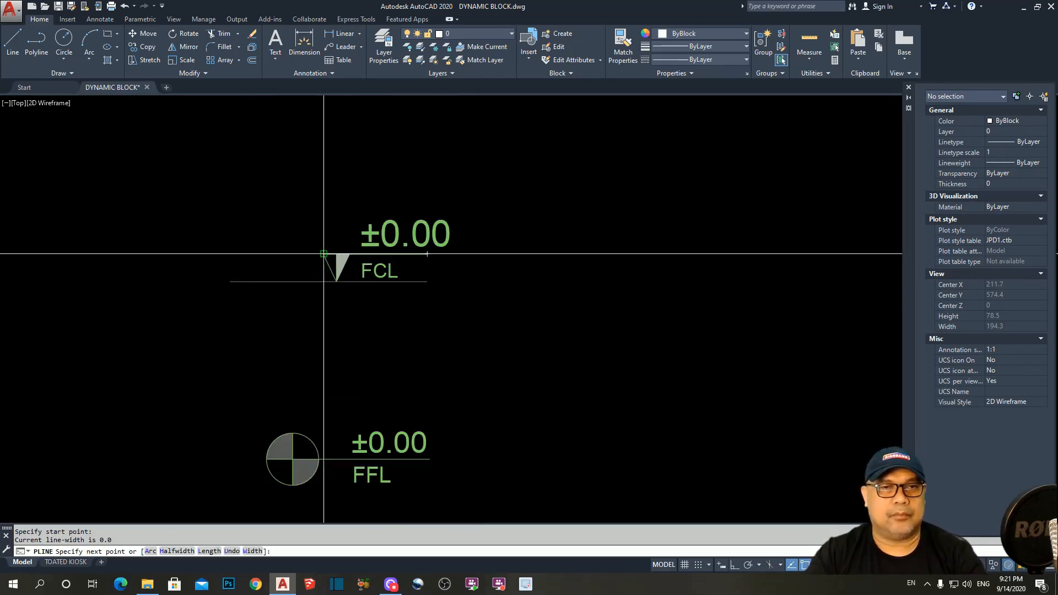
{"action": "left_click", "coordinate": [336, 281]}
{"action": "key", "text": "Escape"}
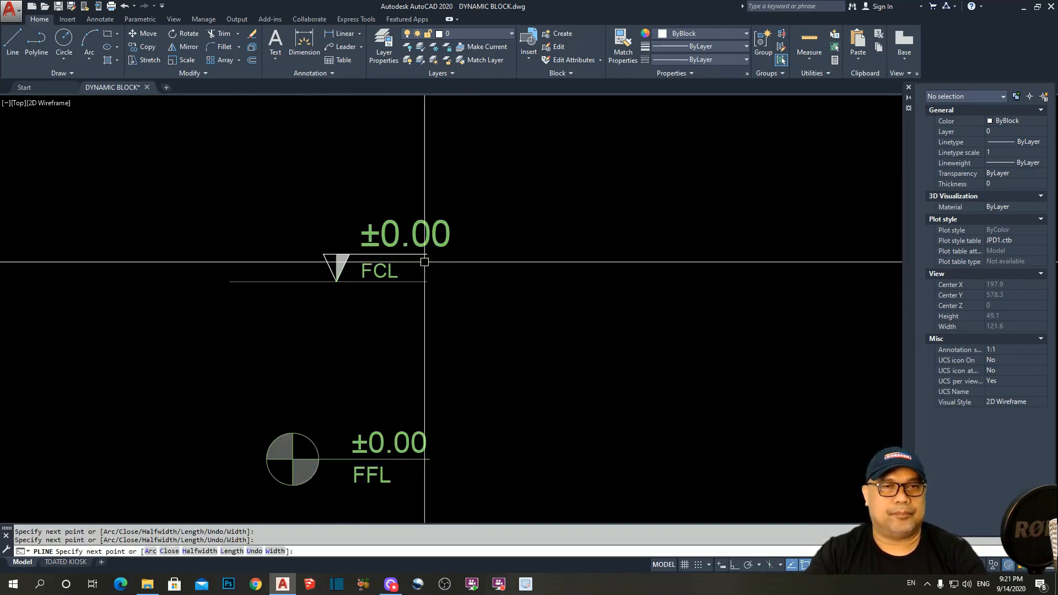
- Draw a second polyline from the midpoint of the triangle's upper edge straight down to its tip
{"action": "type", "text": "pl"}
{"action": "key", "text": "Return"}
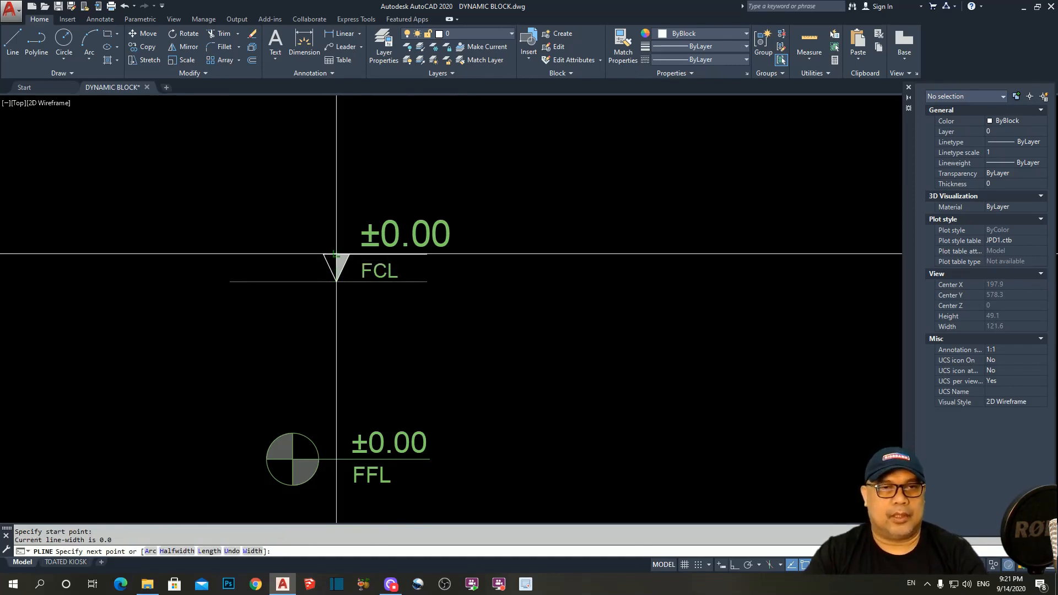
{"action": "key", "text": "Escape"}
- Move the two traced polylines about 38.4 units horizontally to the right of the original FCL symbol, with Ortho on
{"action": "left_click", "coordinate": [300, 246]}
{"action": "left_click", "coordinate": [467, 321]}
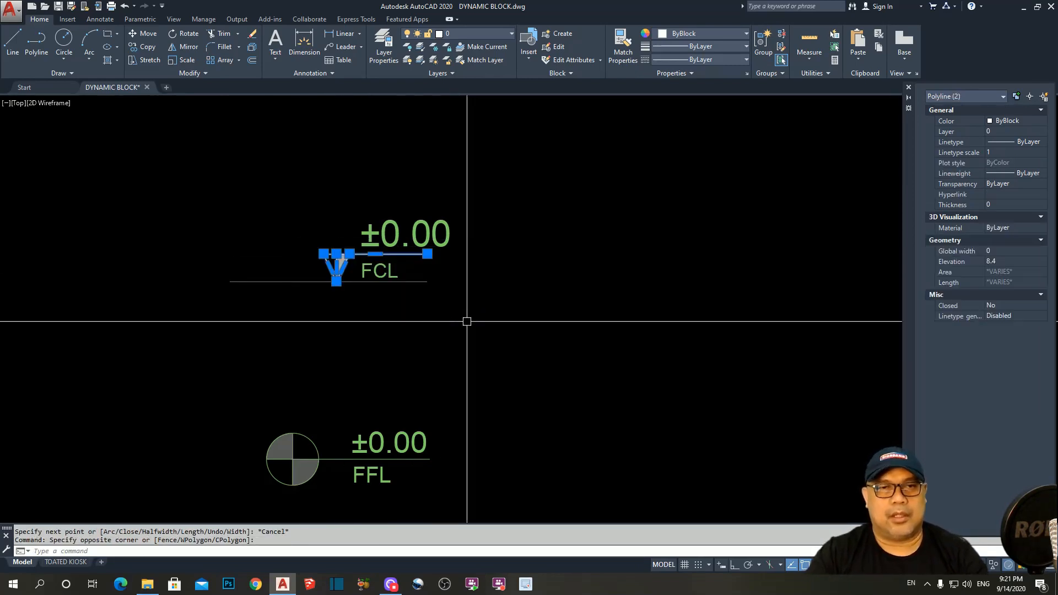
{"action": "type", "text": "m"}
{"action": "key", "text": "Return"}
{"action": "left_click", "coordinate": [340, 307]}
{"action": "scroll", "coordinate": [382, 314], "scroll_direction": "down", "scroll_amount": 2}
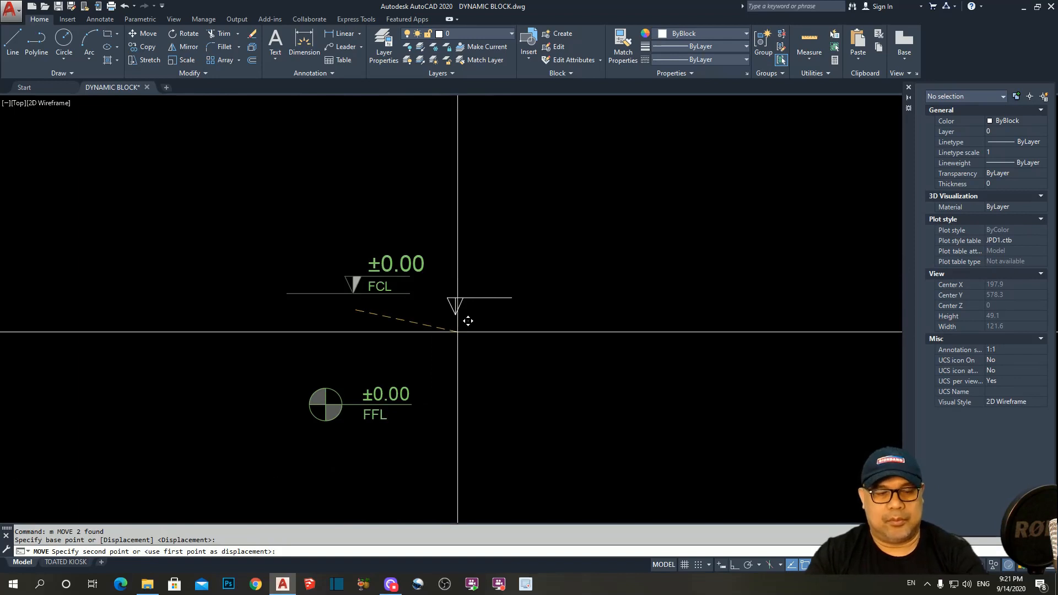
{"action": "key", "text": "F8"}
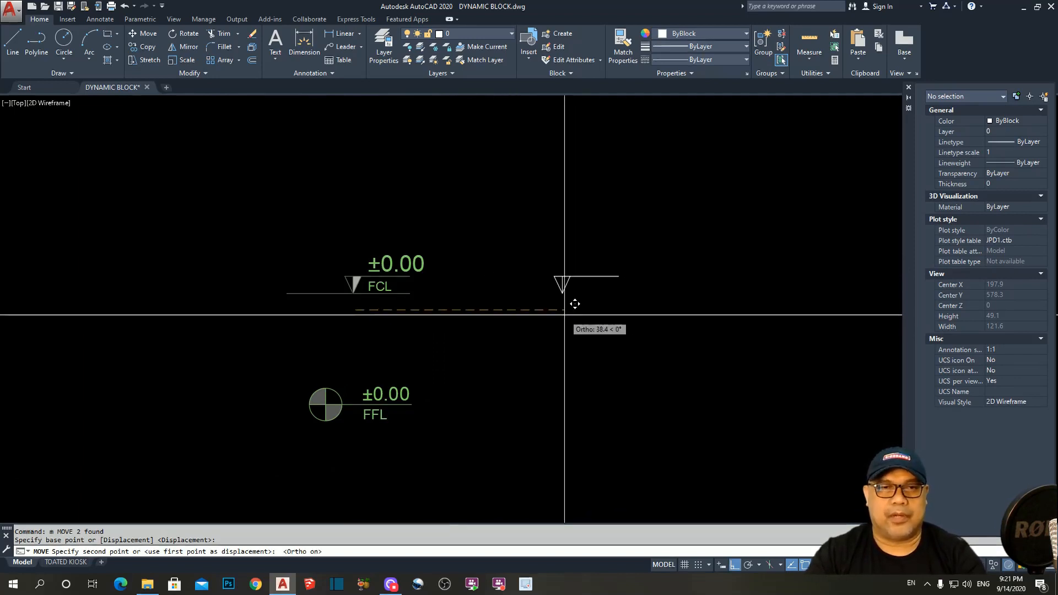
{"action": "left_click", "coordinate": [565, 315]}
{"action": "key", "text": "Escape"}
{"action": "key", "text": "Escape"}
- Make the Hatch layer current and fill the right half of the redrawn triangle with a SOLID hatch
{"action": "scroll", "coordinate": [567, 268], "scroll_direction": "up", "scroll_amount": 5}
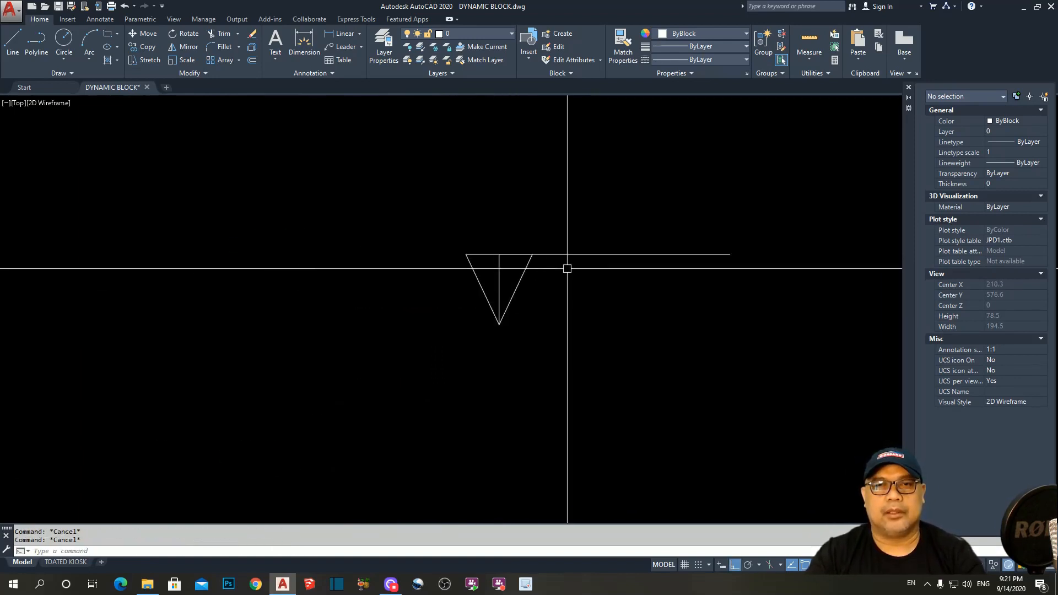
{"action": "scroll", "coordinate": [540, 273], "scroll_direction": "up", "scroll_amount": 6}
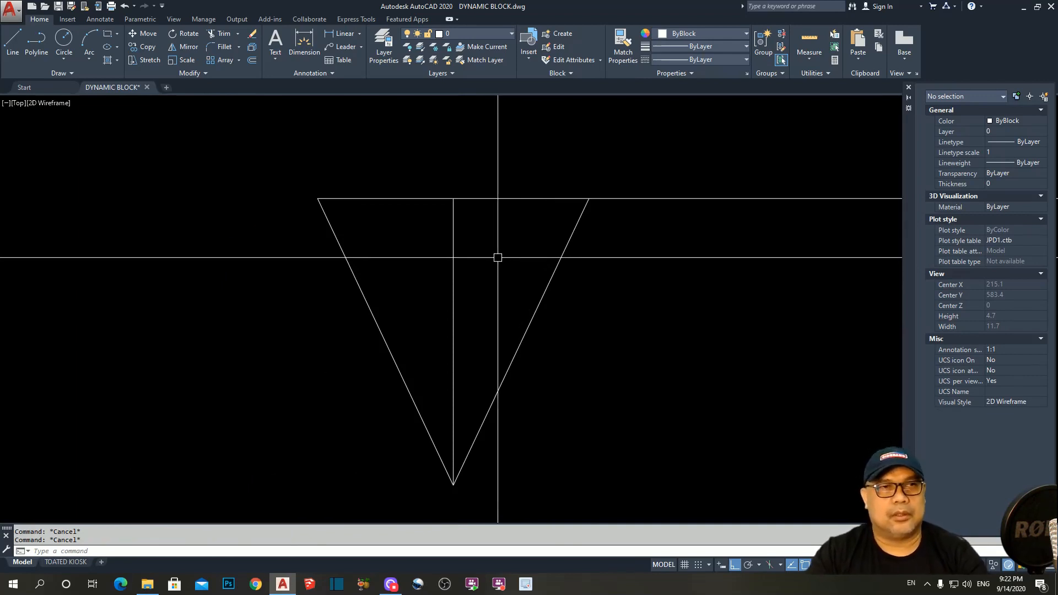
{"action": "left_click", "coordinate": [470, 33]}
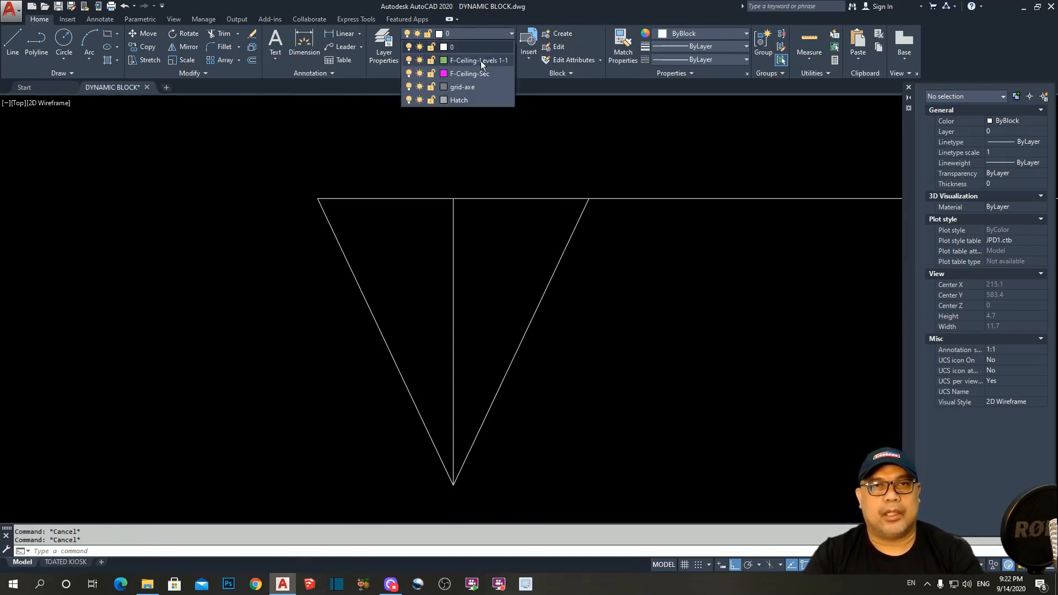
{"action": "left_click", "coordinate": [469, 100]}
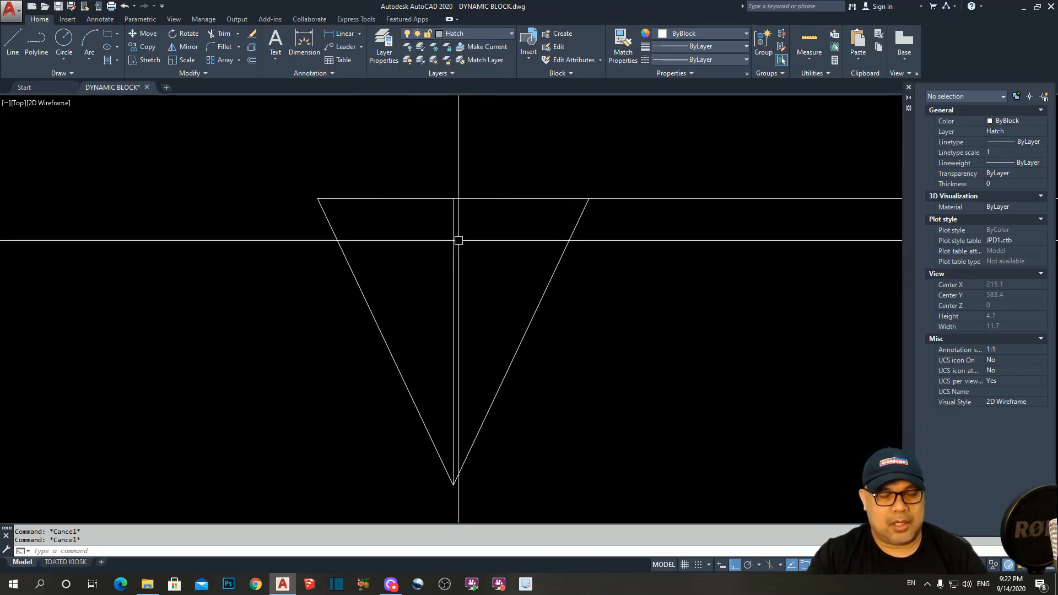
{"action": "type", "text": "h"}
{"action": "key", "text": "Return"}
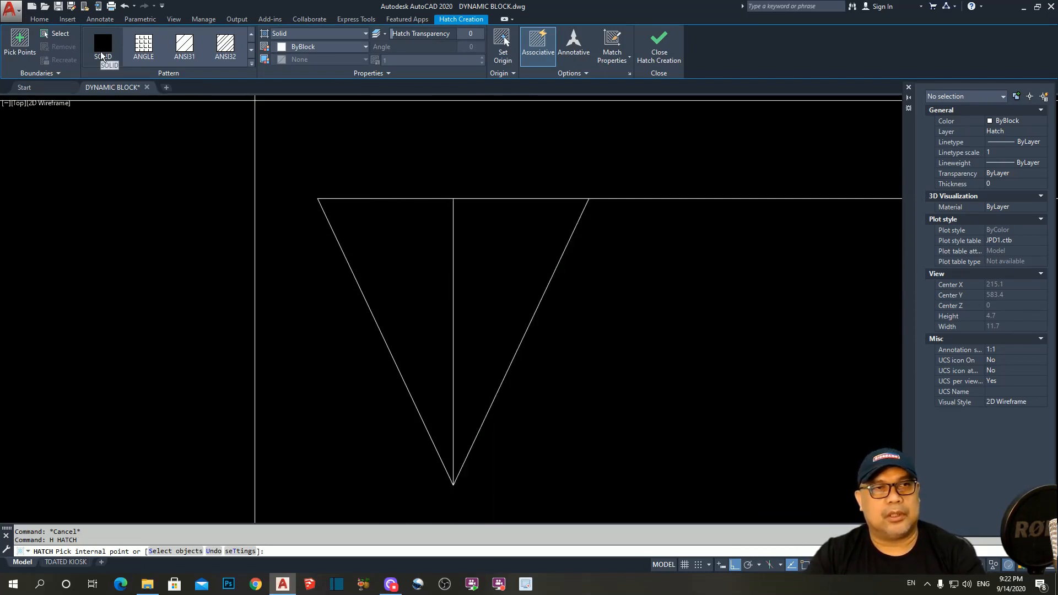
{"action": "left_click", "coordinate": [531, 269]}
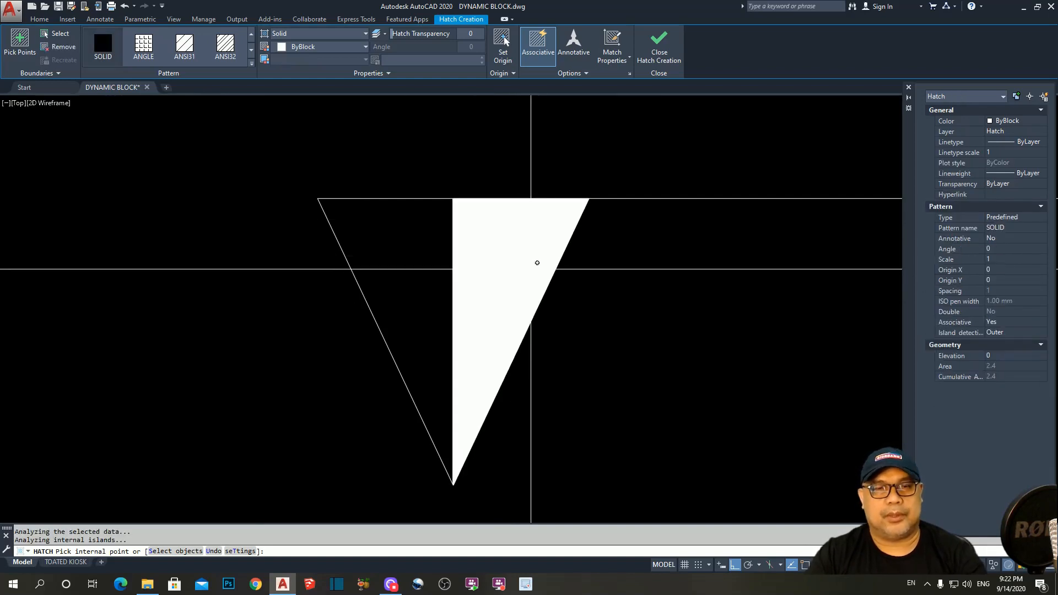
{"action": "key", "text": "Escape"}
- Change the color of the triangle's solid hatch to ByLayer
{"action": "left_click", "coordinate": [501, 279]}
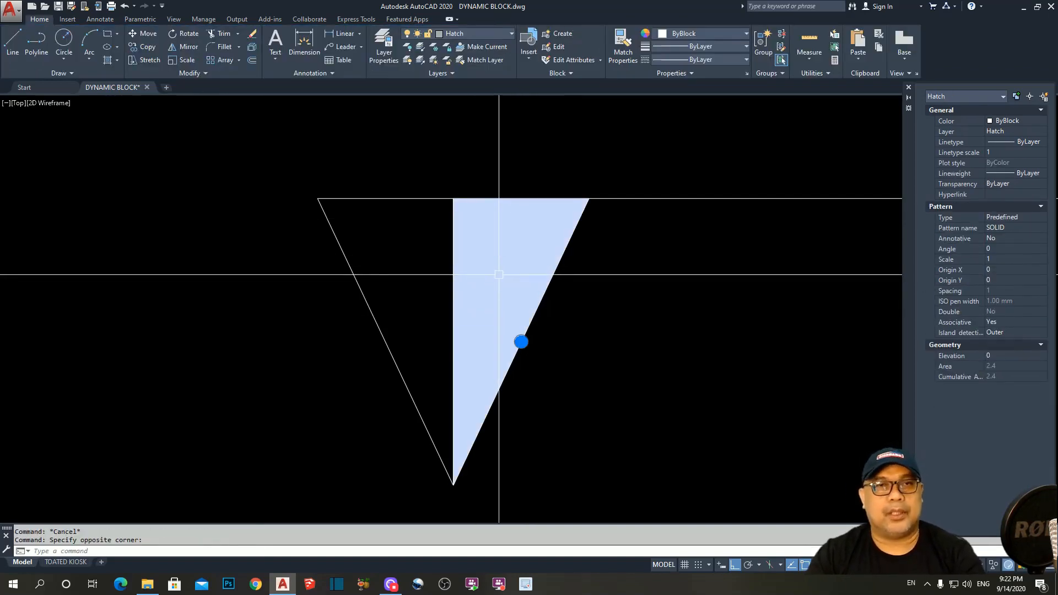
{"action": "left_click", "coordinate": [427, 123]}
{"action": "left_click", "coordinate": [320, 49]}
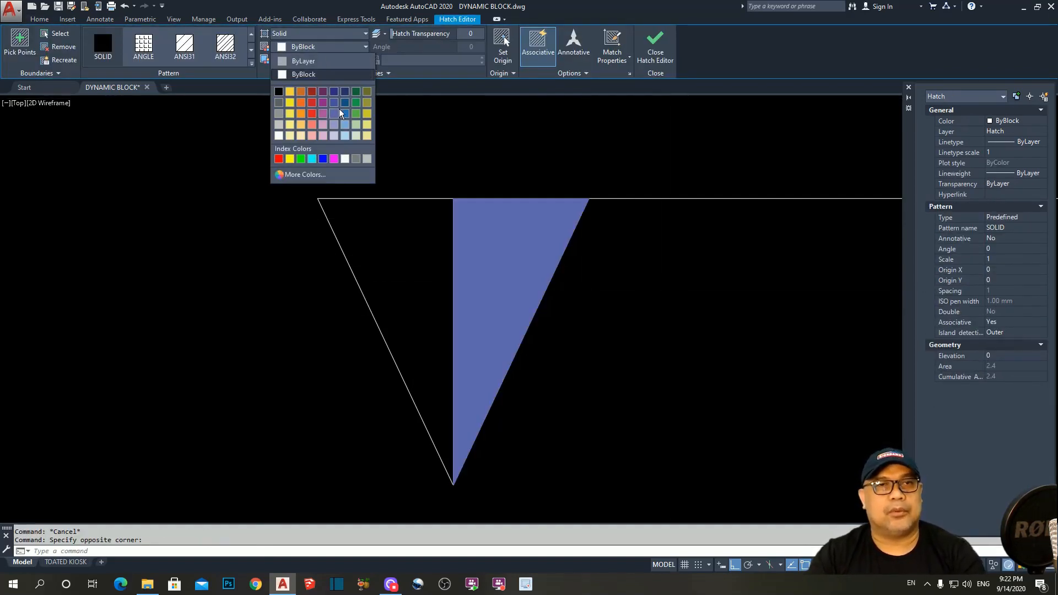
{"action": "left_click", "coordinate": [303, 60]}
{"action": "key", "text": "Escape"}
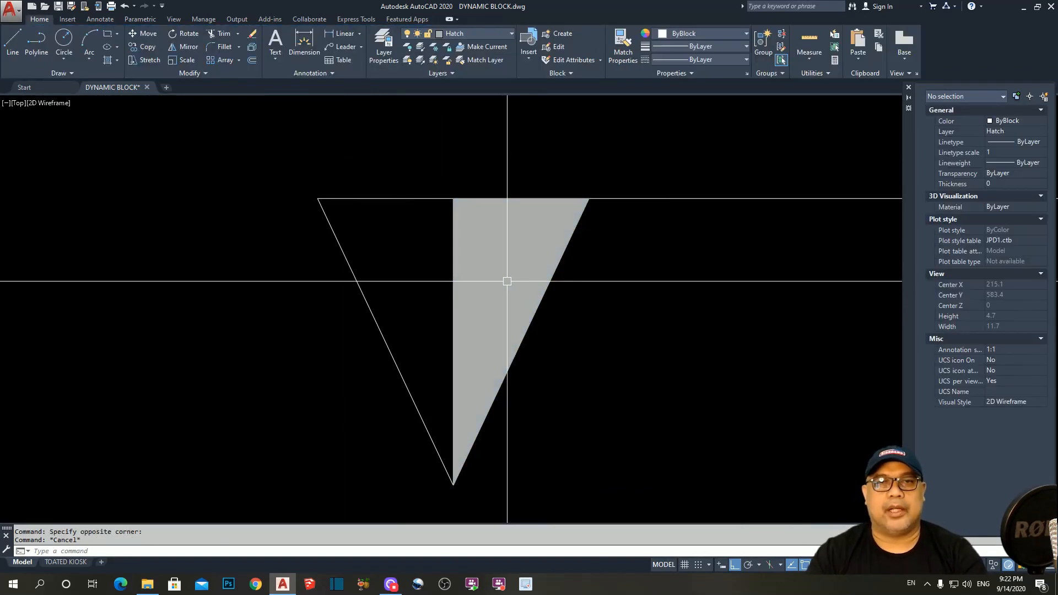
- Make layer 0 current and draw a horizontal polyline about 10.5 units long from the triangle's tip to the right
{"action": "middle_click_drag", "start_coordinate": [507, 279], "coordinate": [554, 251]}
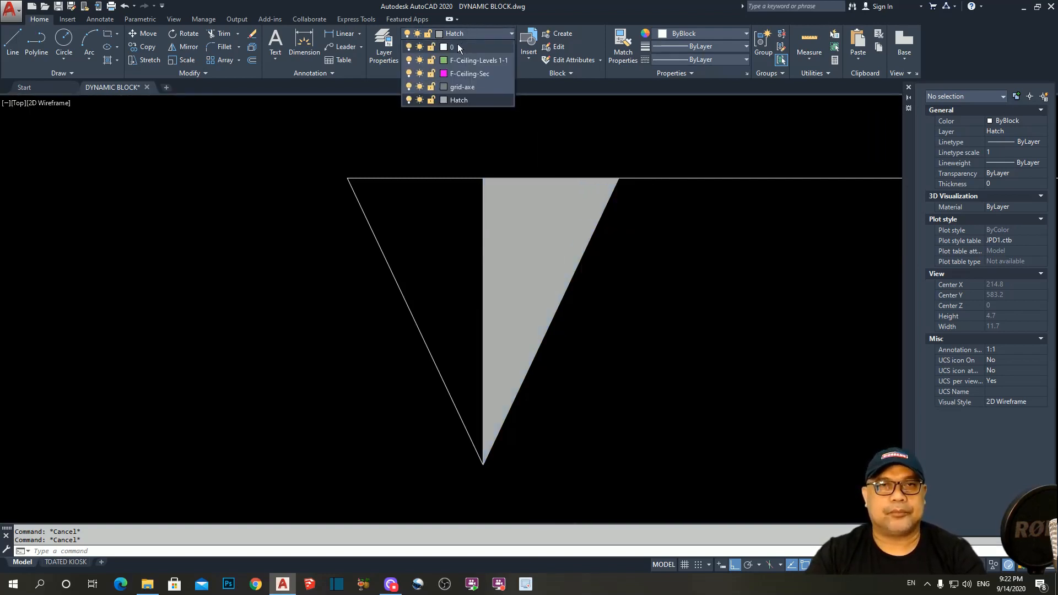
{"action": "left_click", "coordinate": [457, 47]}
{"action": "scroll", "coordinate": [540, 225], "scroll_direction": "down", "scroll_amount": 4}
{"action": "mouse_move", "coordinate": [540, 225]}
{"action": "middle_mouse_down"}
{"action": "mouse_move", "coordinate": [551, 245]}
{"action": "mouse_move", "coordinate": [544, 274]}
{"action": "middle_mouse_up"}
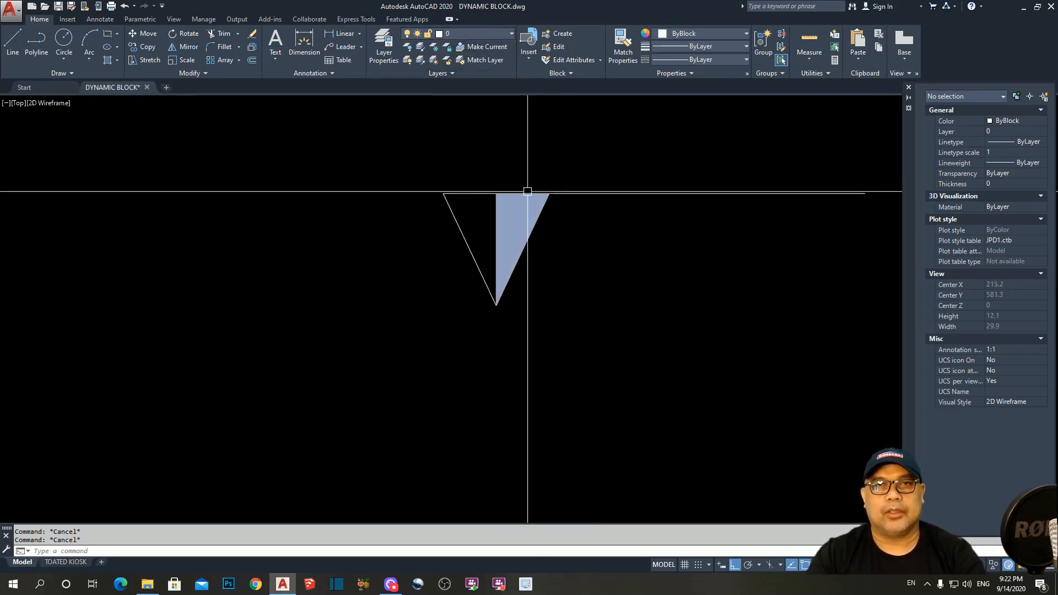
{"action": "scroll", "coordinate": [536, 259], "scroll_direction": "down", "scroll_amount": 5}
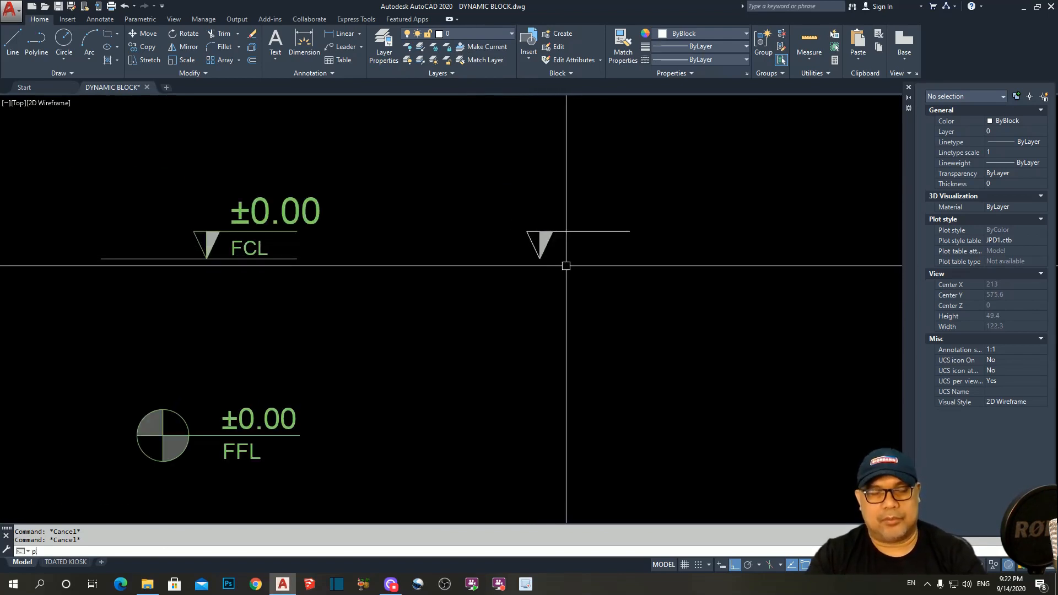
{"action": "type", "text": "pl"}
{"action": "key", "text": "Return"}
{"action": "left_click", "coordinate": [539, 259]}
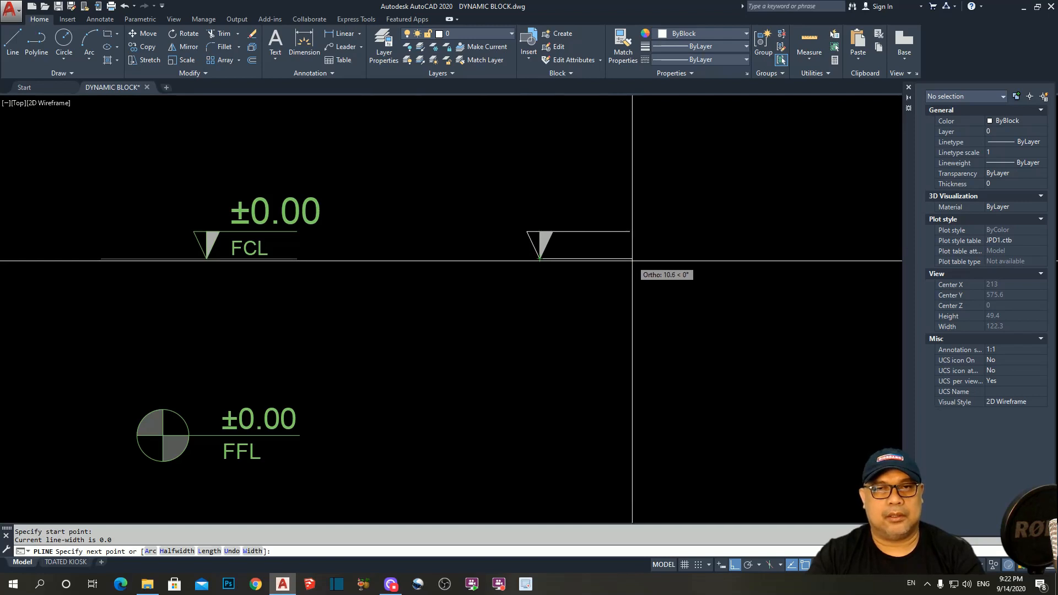
{"action": "left_click", "coordinate": [631, 260]}
{"action": "key", "text": "Escape"}
- Stretch the lower line's start point leftward past the triangle's tip, making the line about 17.3 units long
{"action": "left_click", "coordinate": [554, 262]}
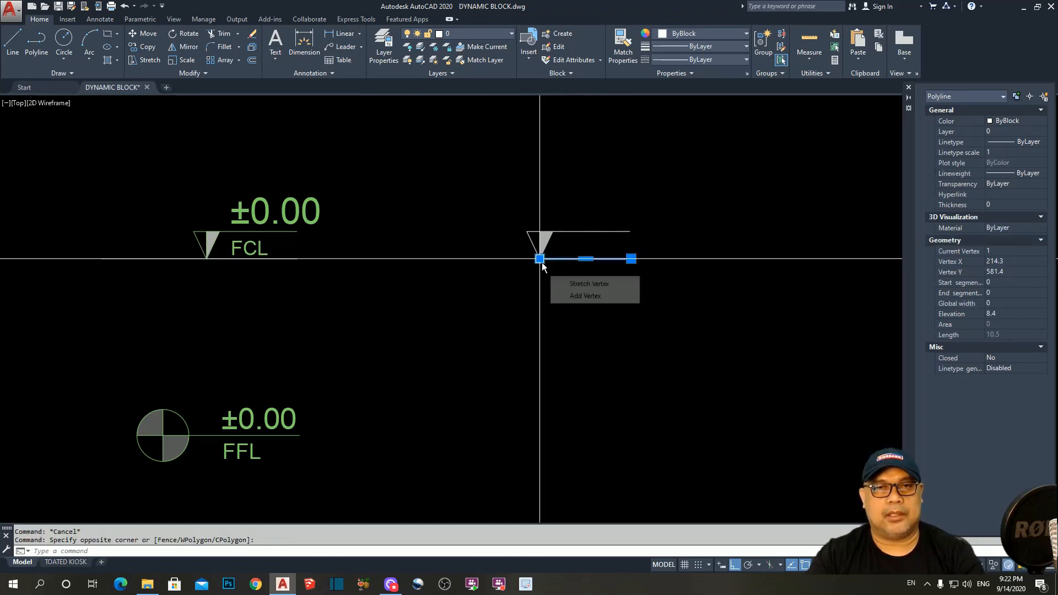
{"action": "left_click", "coordinate": [539, 258]}
{"action": "left_click", "coordinate": [483, 259]}
{"action": "key", "text": "Escape"}
{"action": "middle_click_drag", "start_coordinate": [683, 311], "coordinate": [673, 335]}
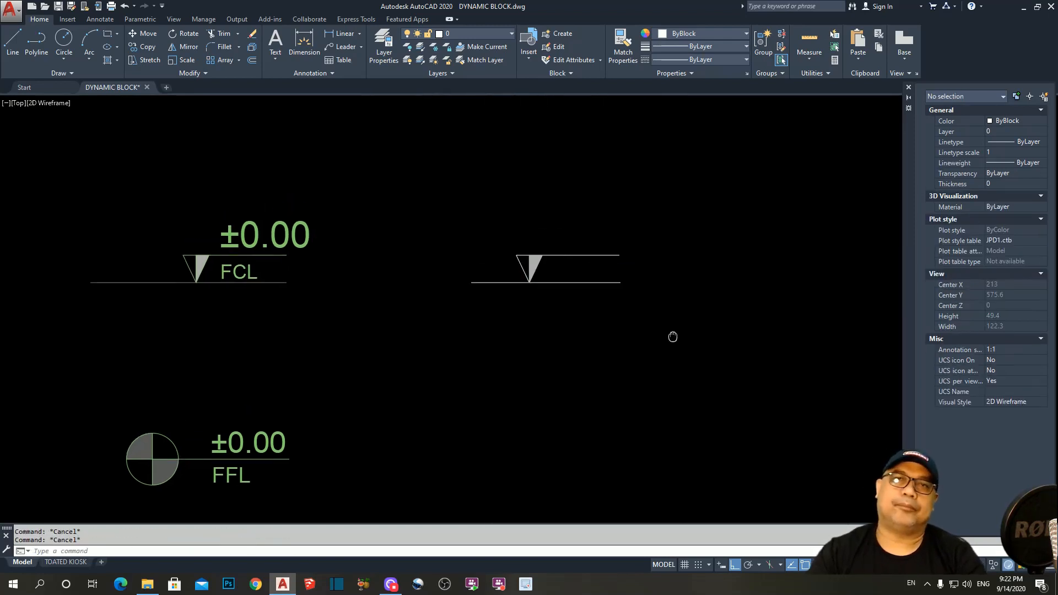
- Set the lower line's color to 8 and its linetype to PHANTOM
{"action": "left_click", "coordinate": [594, 281]}
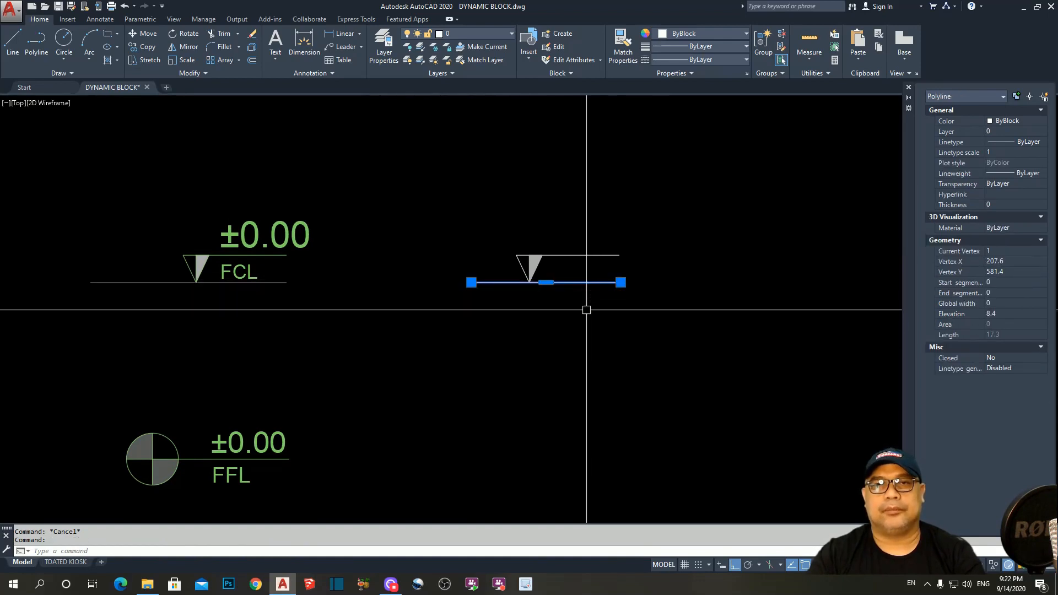
{"action": "left_click", "coordinate": [712, 35]}
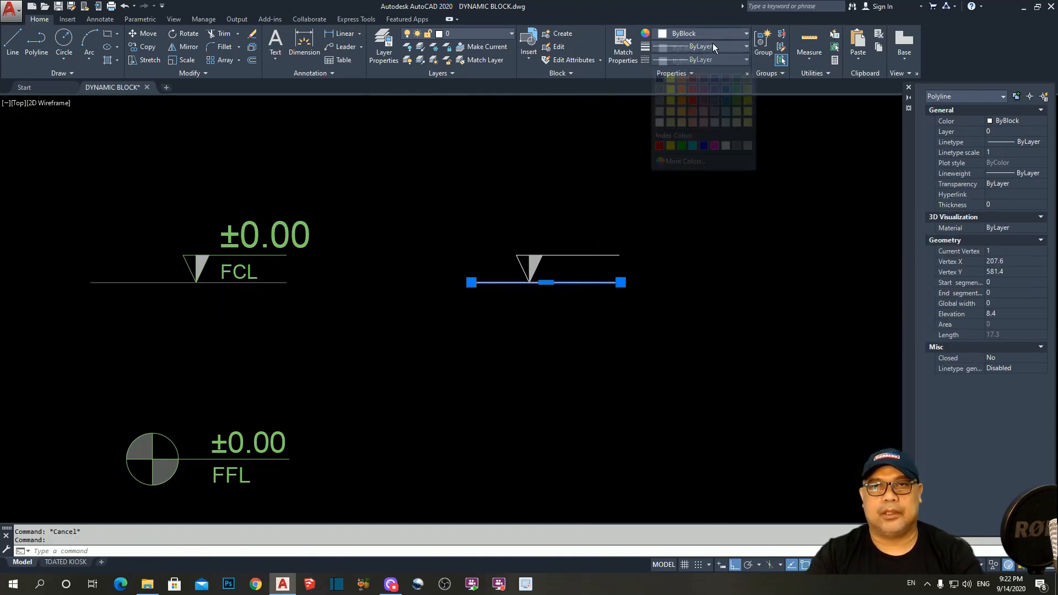
{"action": "left_click", "coordinate": [737, 145]}
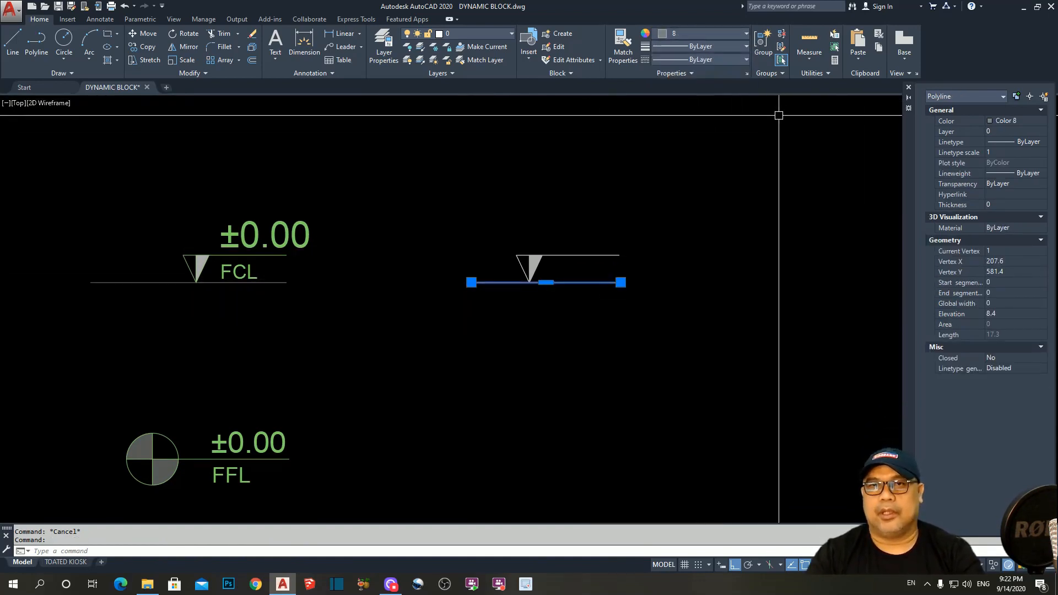
{"action": "left_click", "coordinate": [701, 59]}
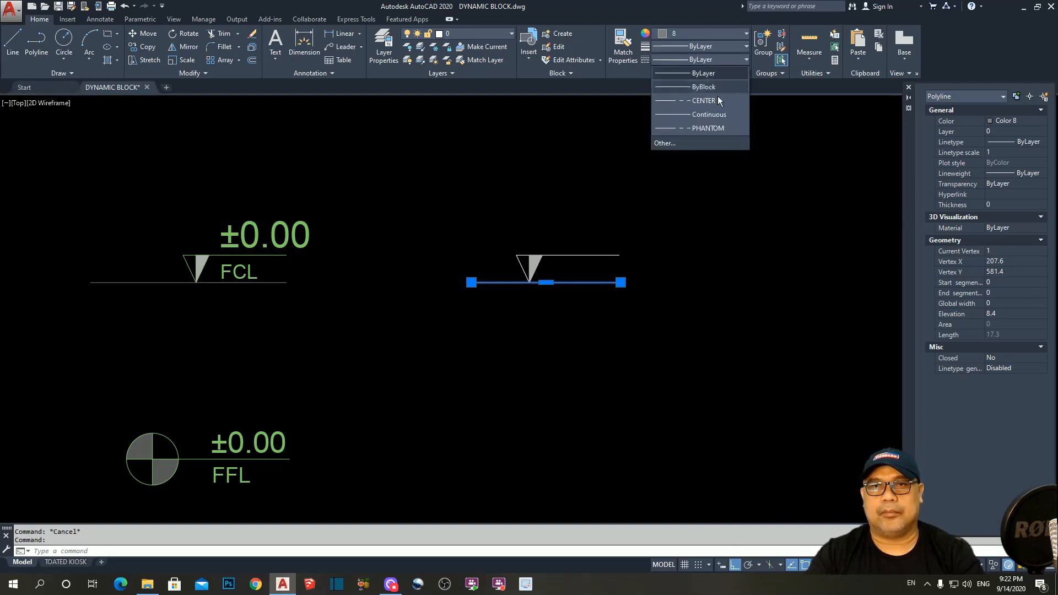
{"action": "left_click", "coordinate": [706, 128]}
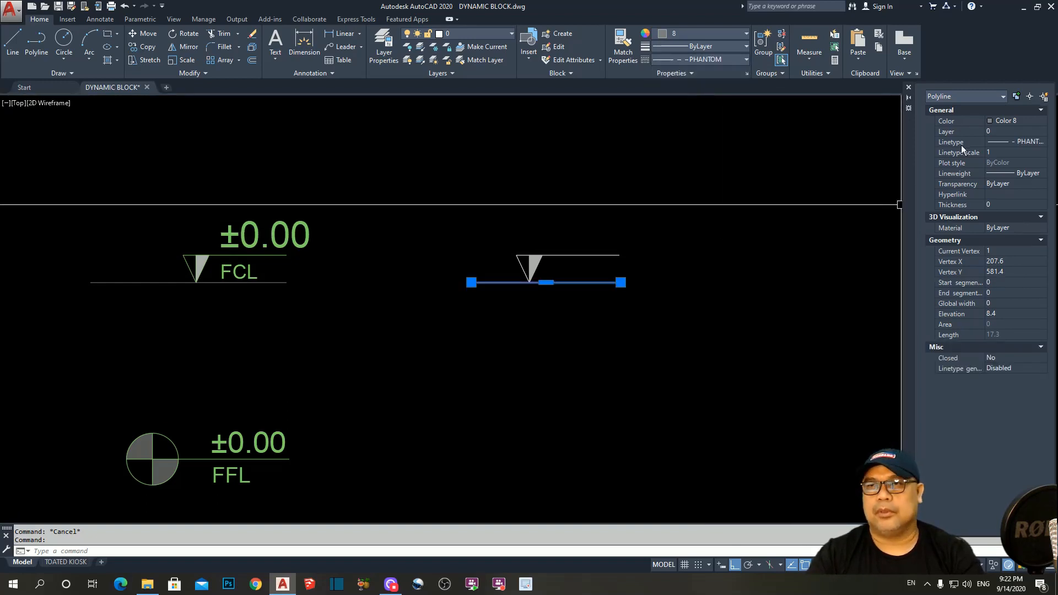
- Set the lower line's linetype scale to .05
{"action": "left_click", "coordinate": [1003, 153]}
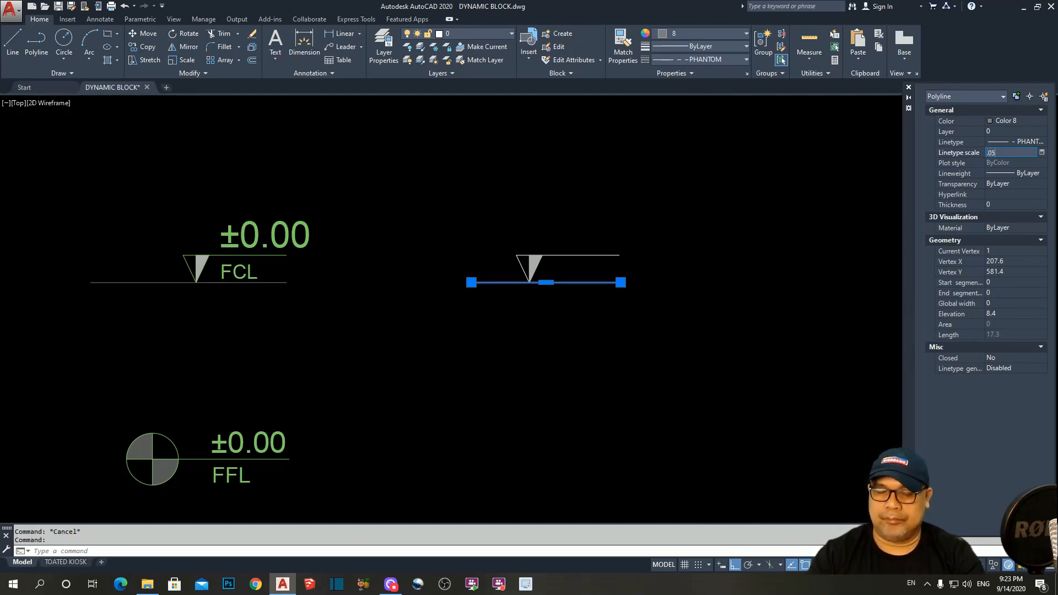
{"action": "type", "text": ".05"}
{"action": "key", "text": "Return"}
{"action": "key", "text": "Escape"}
{"action": "scroll", "coordinate": [550, 296], "scroll_direction": "up", "scroll_amount": 4}
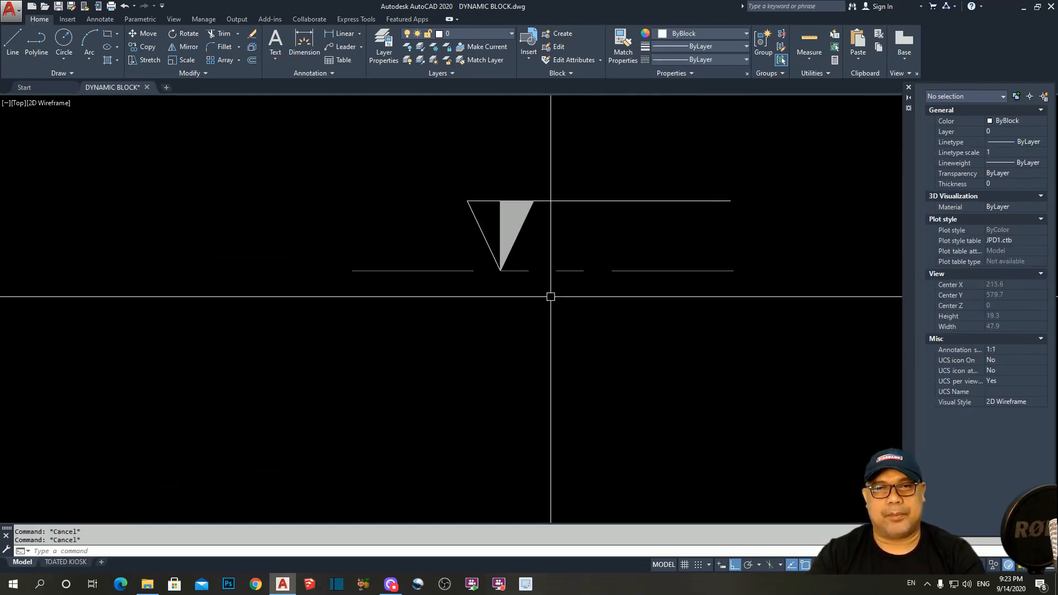
{"action": "scroll", "coordinate": [550, 297], "scroll_direction": "down", "scroll_amount": 4}
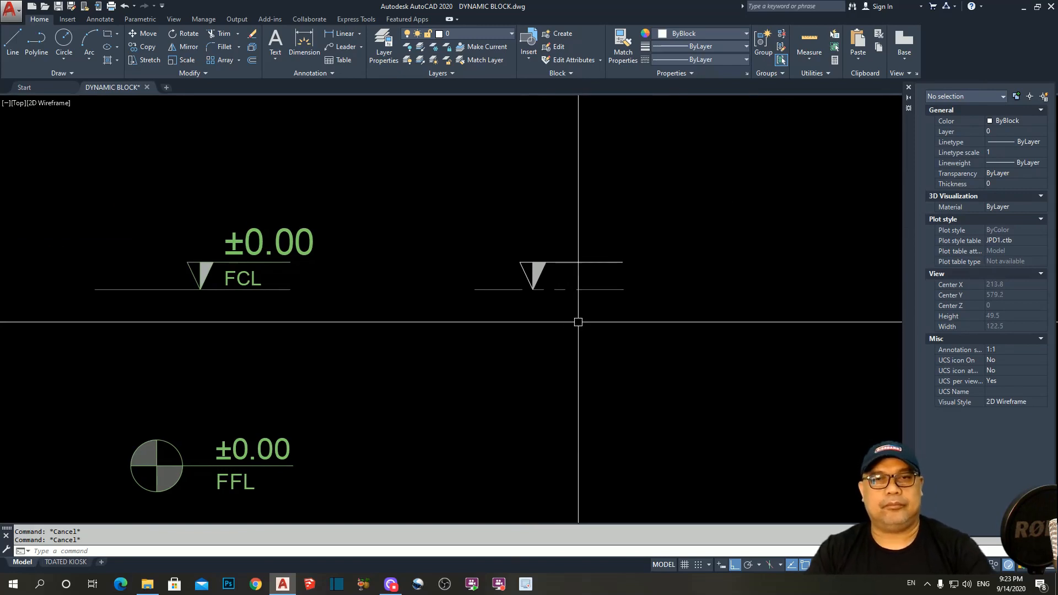
{"action": "middle_click_drag", "start_coordinate": [578, 321], "coordinate": [614, 324]}
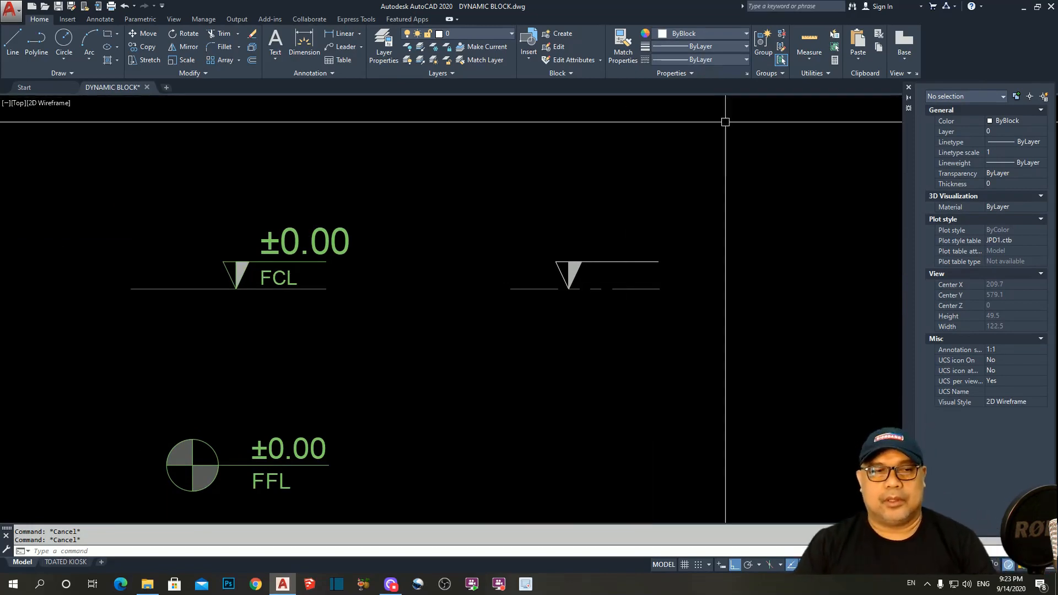
- Start a new attribute definition with tag VALUE, prompt VALUE and default %%P0.00
{"action": "type", "text": "ATT"}
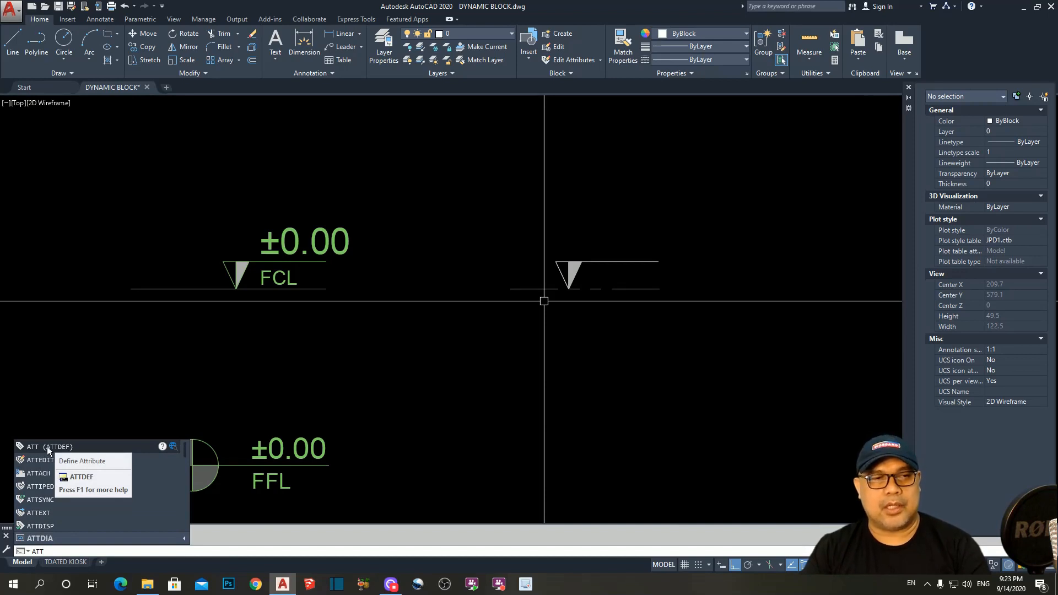
{"action": "left_click", "coordinate": [48, 447]}
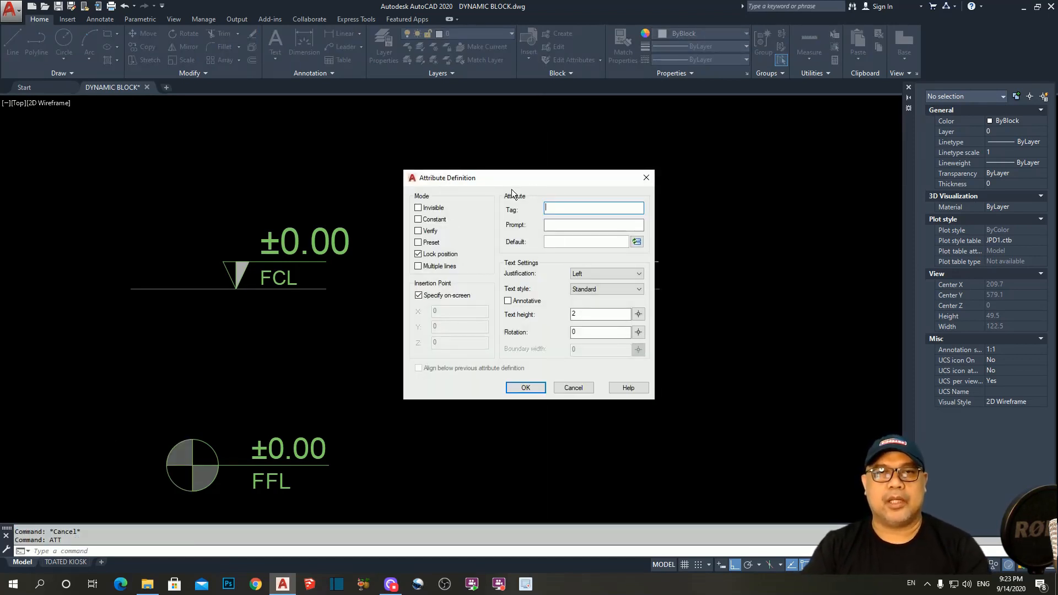
{"action": "left_click_drag", "start_coordinate": [521, 179], "coordinate": [405, 143]}
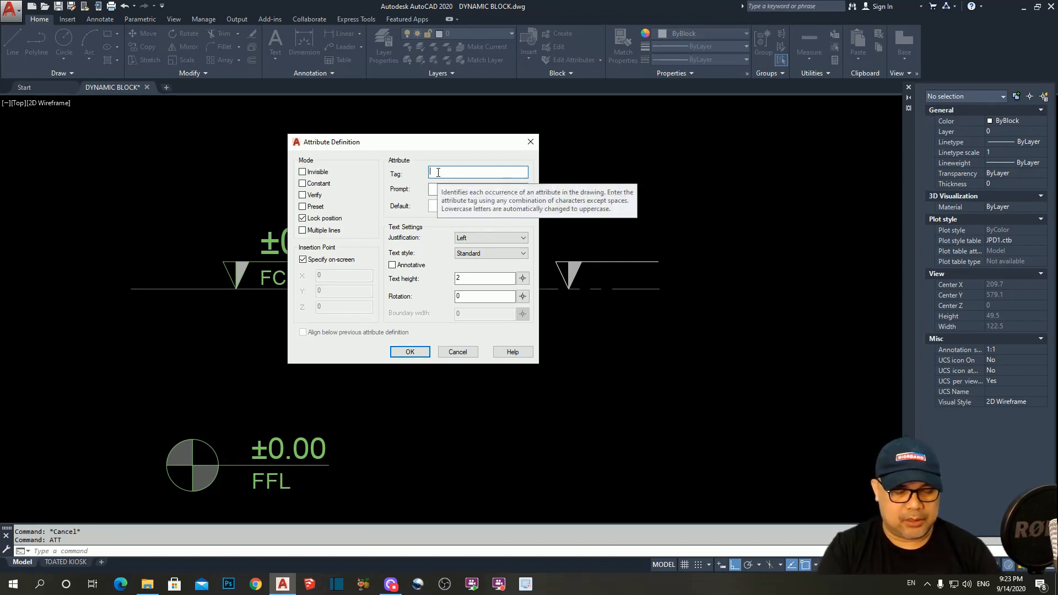
{"action": "type", "text": "val"}
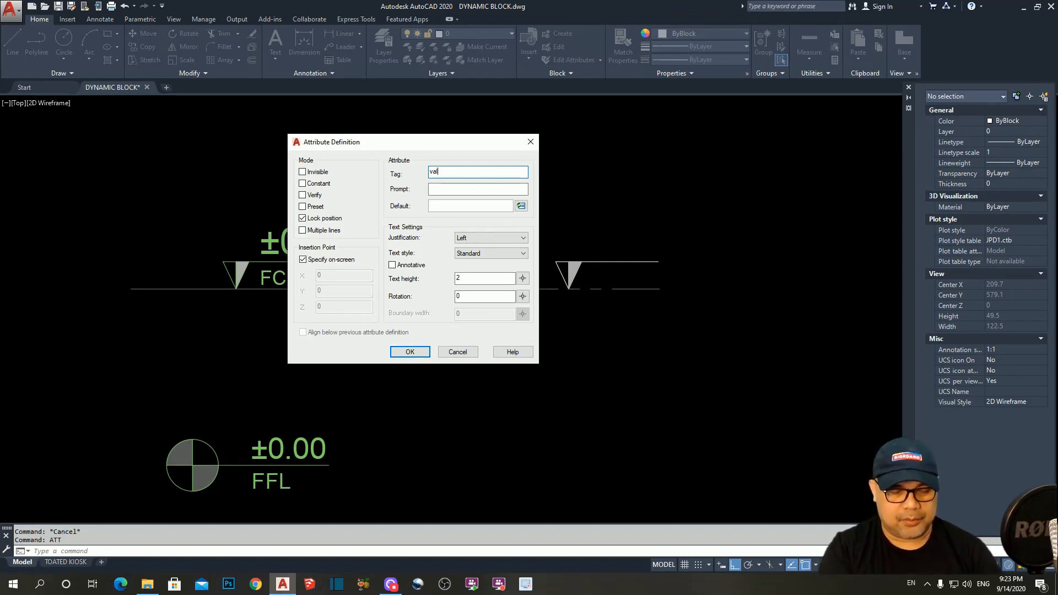
{"action": "type", "text": "ue"}
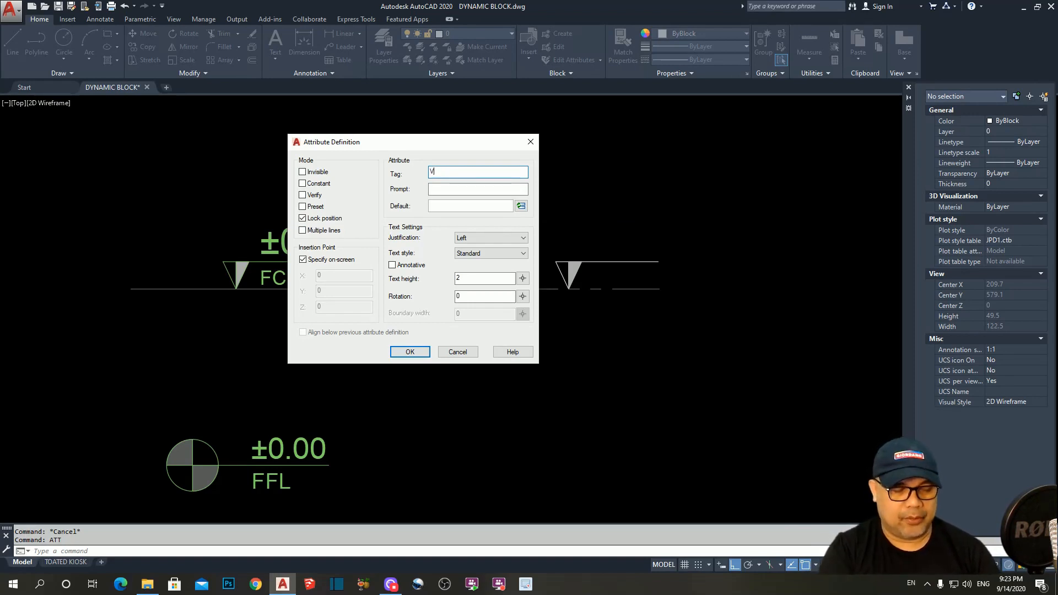
{"action": "left_click", "coordinate": [439, 187]}
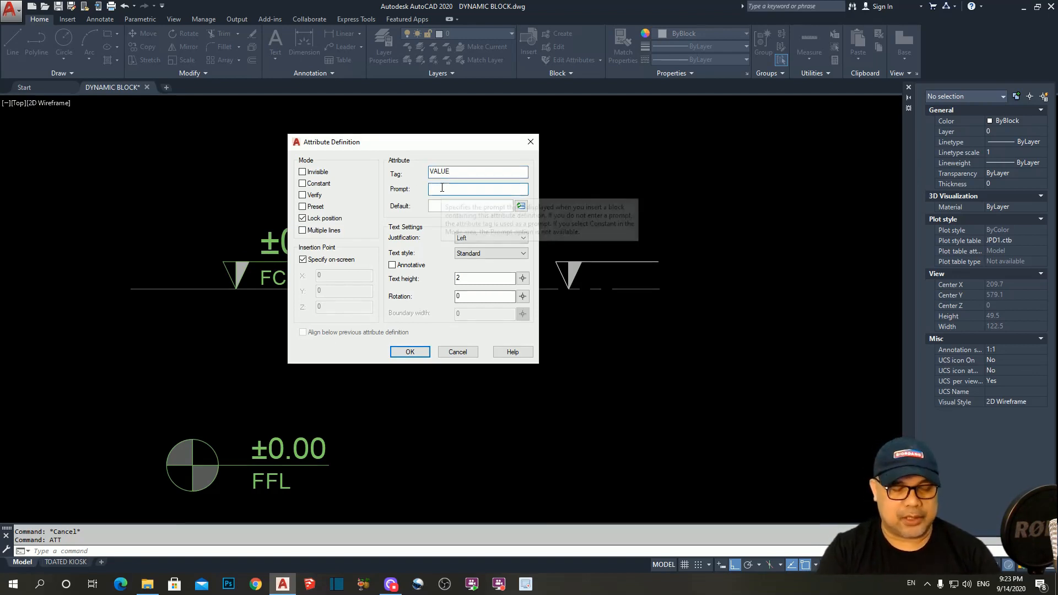
{"action": "type", "text": "VALUE"}
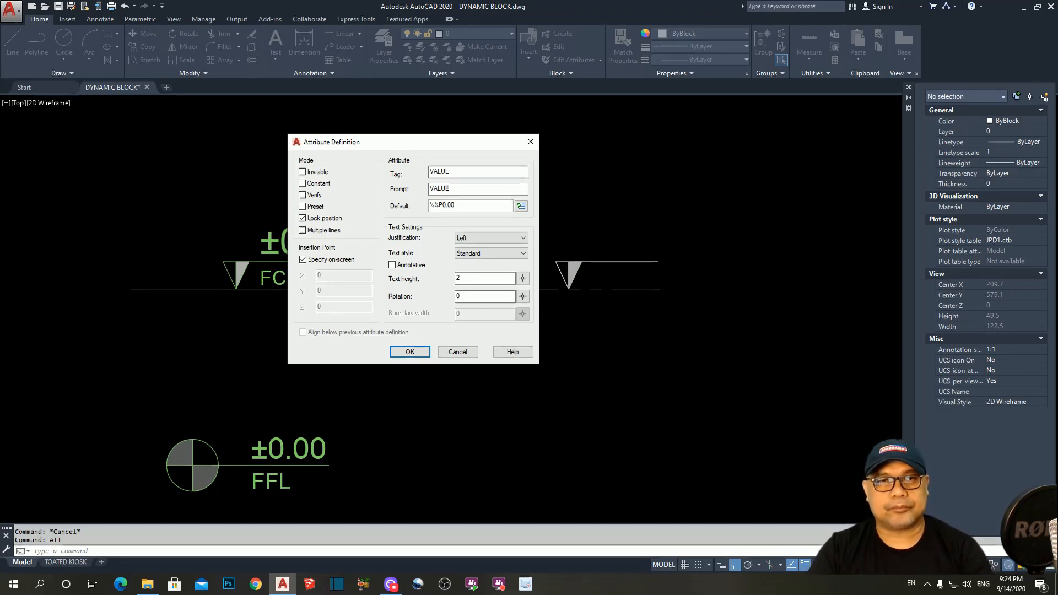
- Give the VALUE attribute bottom left justification and text height 3, and place it above the symbol's upper line
{"action": "left_click", "coordinate": [472, 237]}
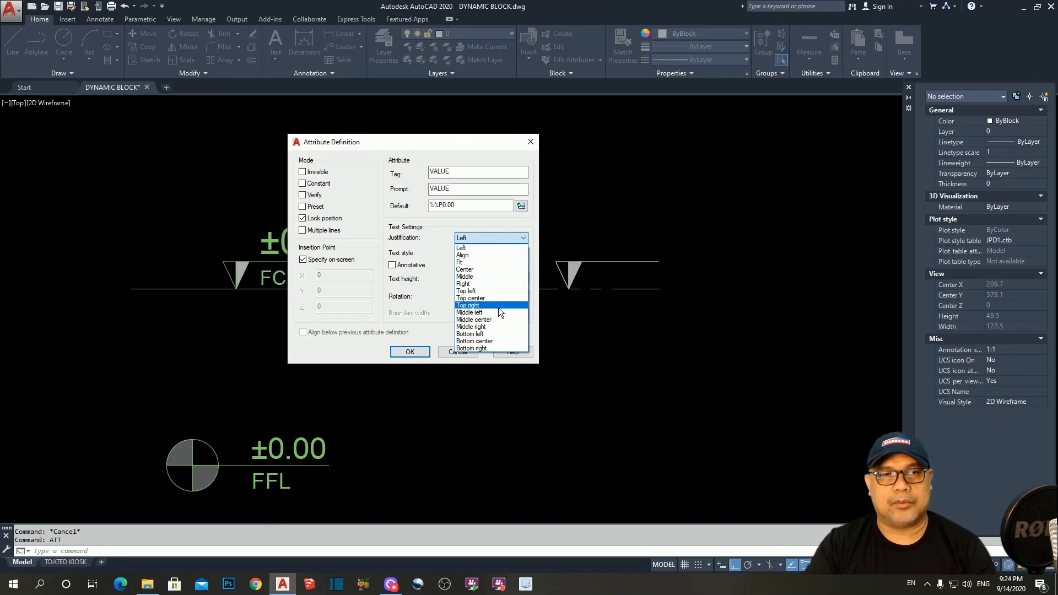
{"action": "left_click", "coordinate": [470, 334]}
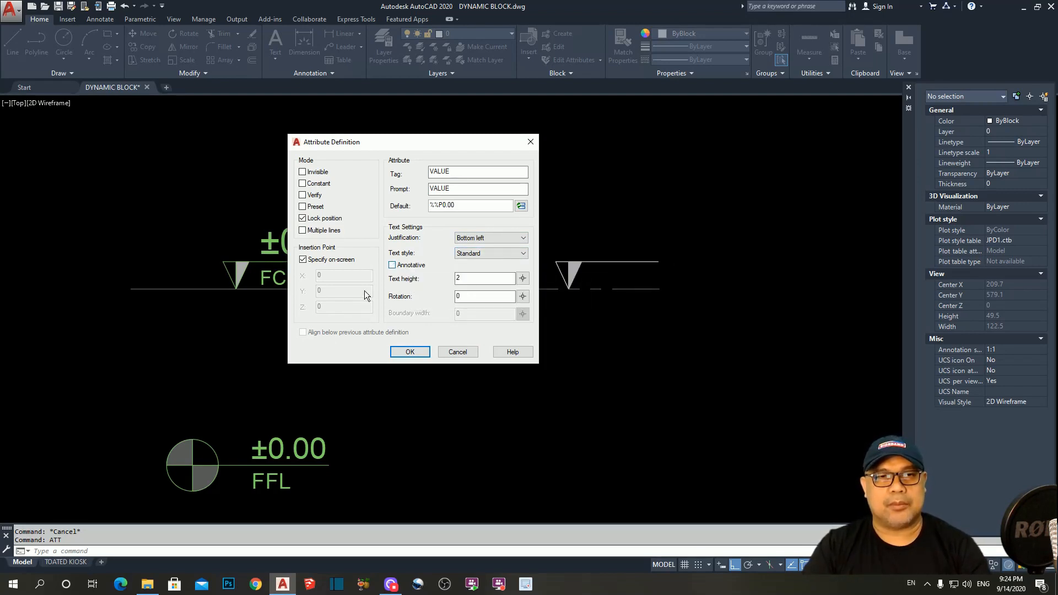
{"action": "double_click", "coordinate": [471, 280]}
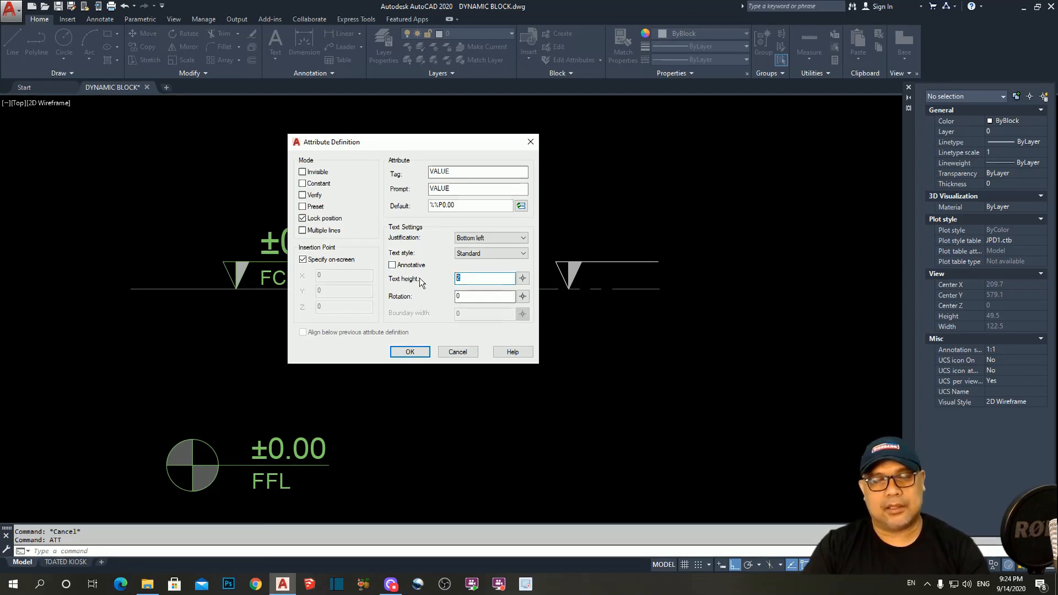
{"action": "type", "text": "3"}
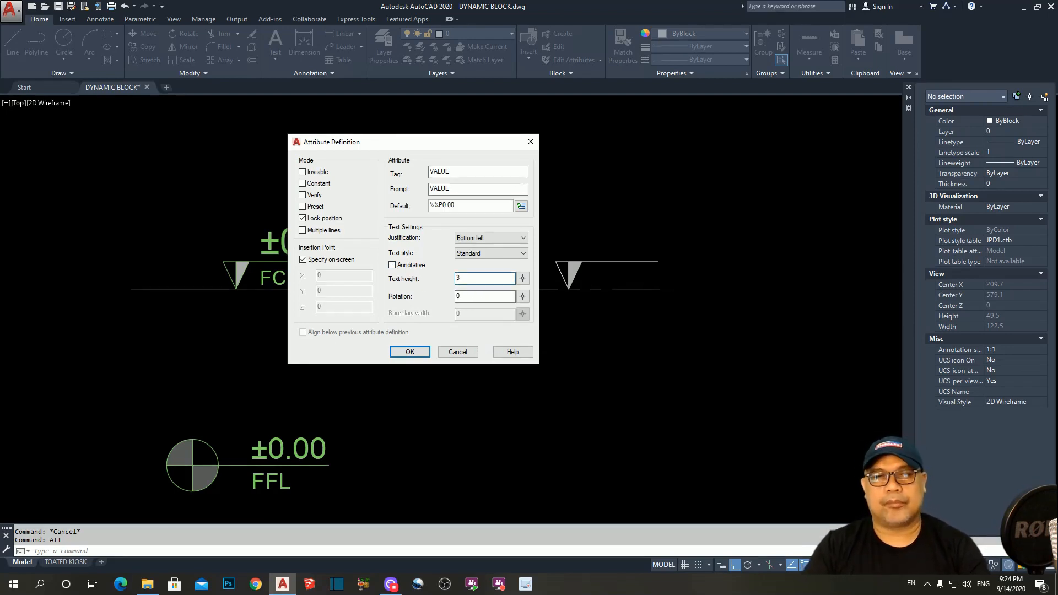
{"action": "left_click", "coordinate": [472, 297]}
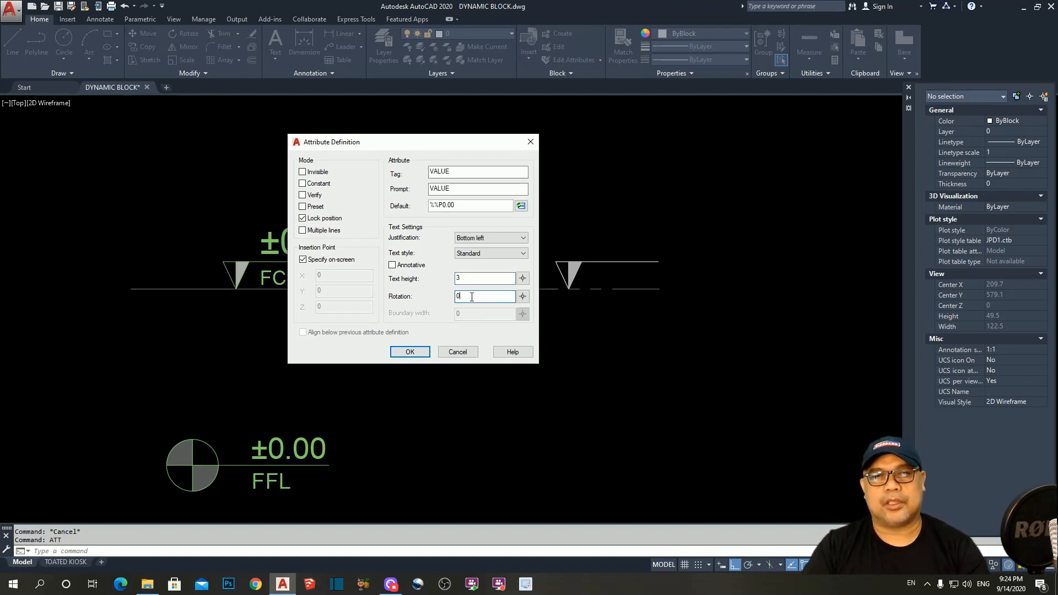
{"action": "left_click", "coordinate": [410, 352]}
{"action": "scroll", "coordinate": [654, 254], "scroll_direction": "up", "scroll_amount": 4}
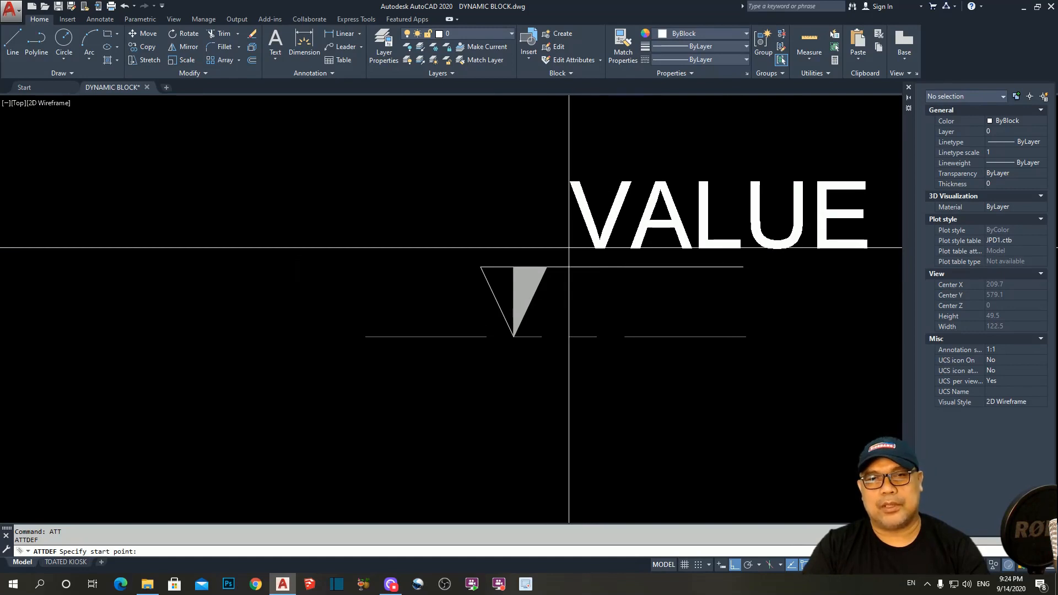
{"action": "left_click", "coordinate": [574, 249]}
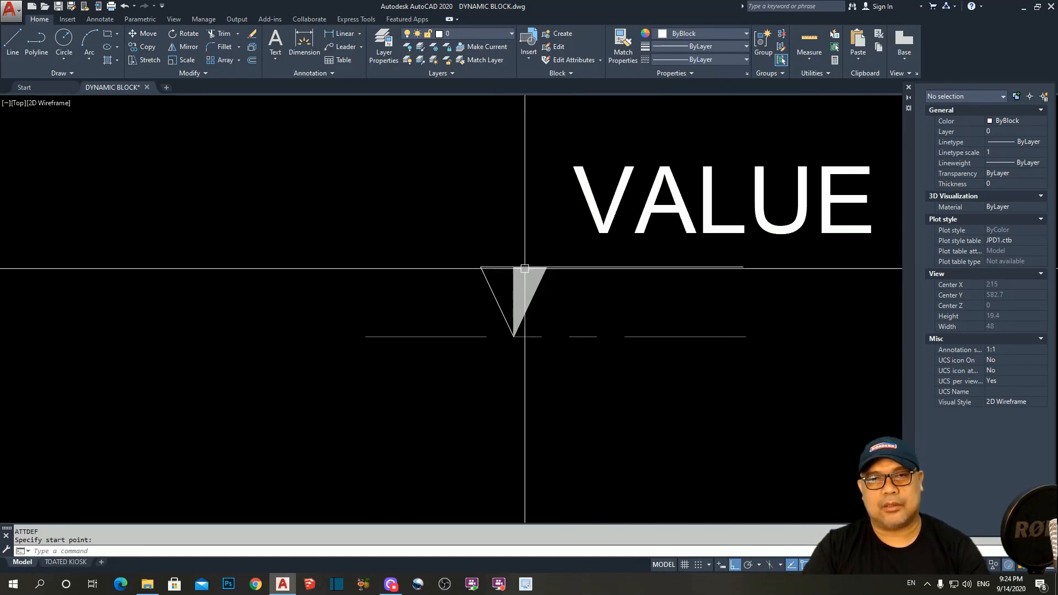
- Start a second attribute definition with tag LEVEL, prompt LEVEL and default FFL
{"action": "scroll", "coordinate": [357, 267], "scroll_direction": "down", "scroll_amount": 4}
{"action": "scroll", "coordinate": [524, 289], "scroll_direction": "up", "scroll_amount": 2}
{"action": "scroll", "coordinate": [612, 297], "scroll_direction": "down", "scroll_amount": 4}
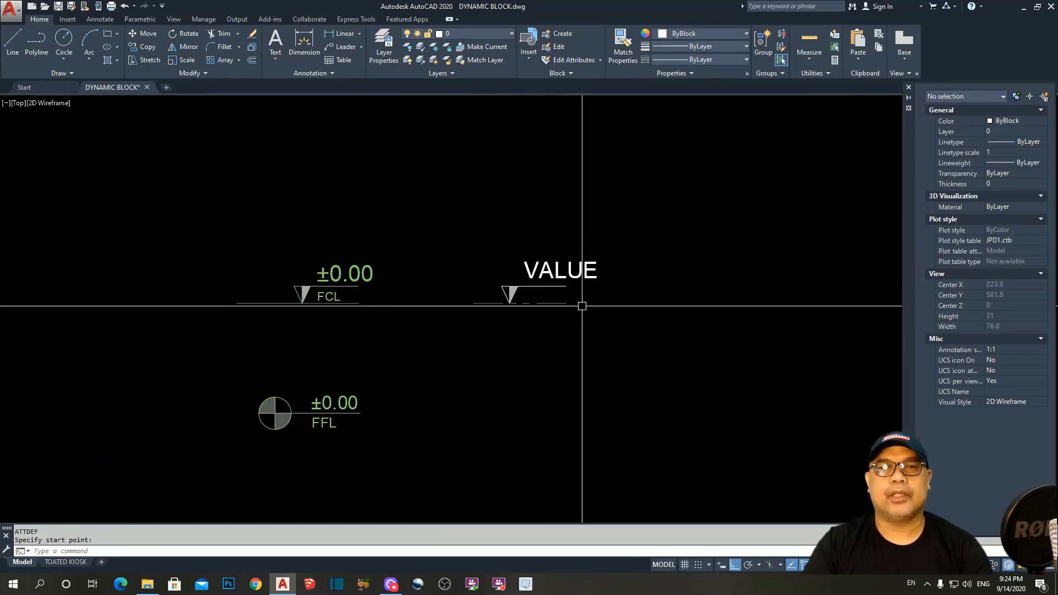
{"action": "scroll", "coordinate": [562, 309], "scroll_direction": "up", "scroll_amount": 2}
{"action": "scroll", "coordinate": [540, 300], "scroll_direction": "up", "scroll_amount": 4}
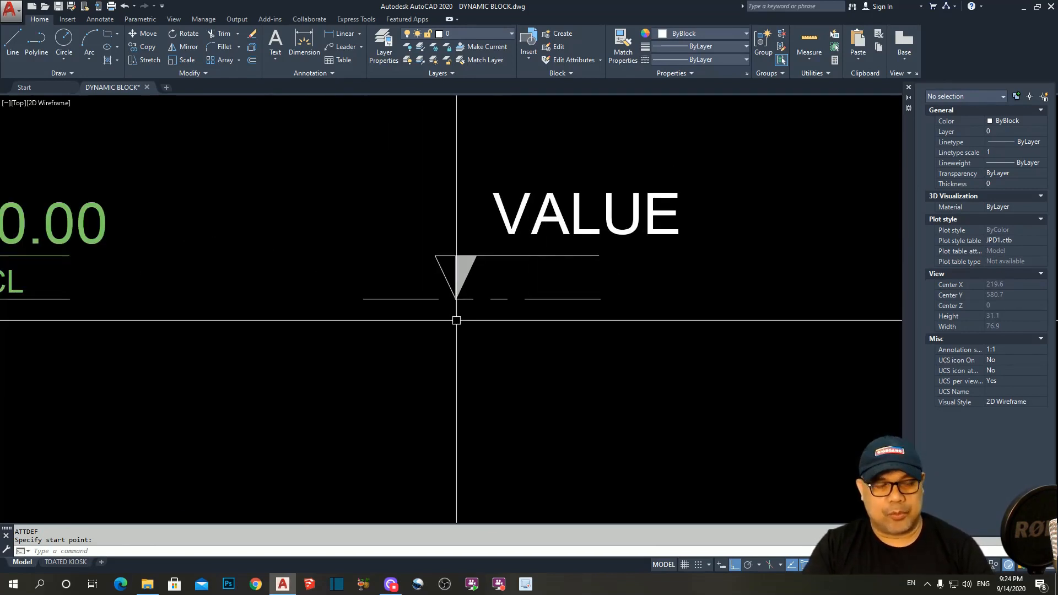
{"action": "type", "text": "ATT"}
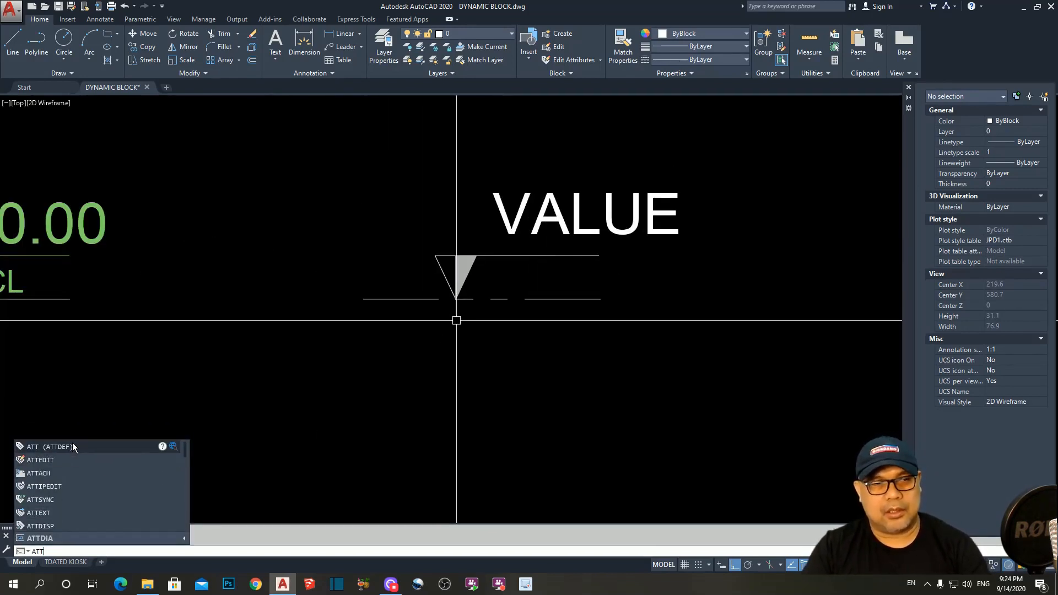
{"action": "left_click", "coordinate": [65, 445]}
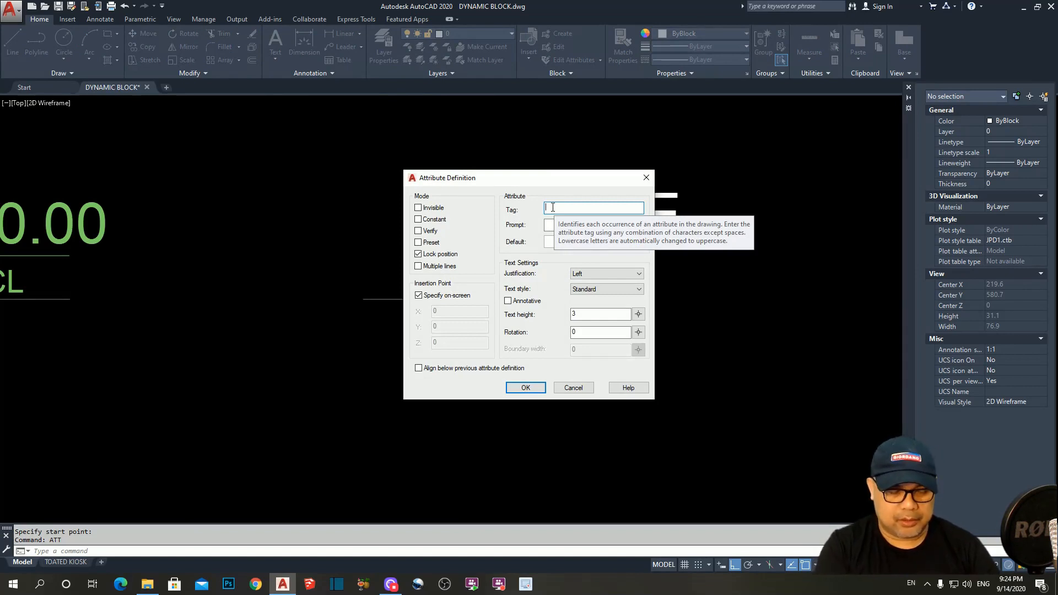
{"action": "type", "text": "LEVEL"}
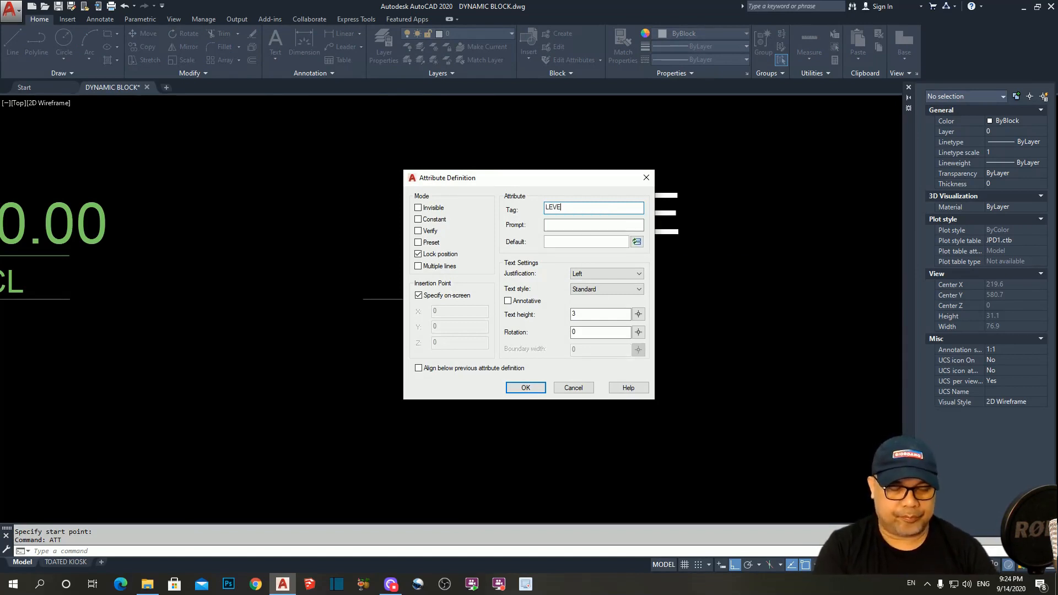
{"action": "left_click", "coordinate": [553, 224]}
{"action": "type", "text": "LEVEL"}
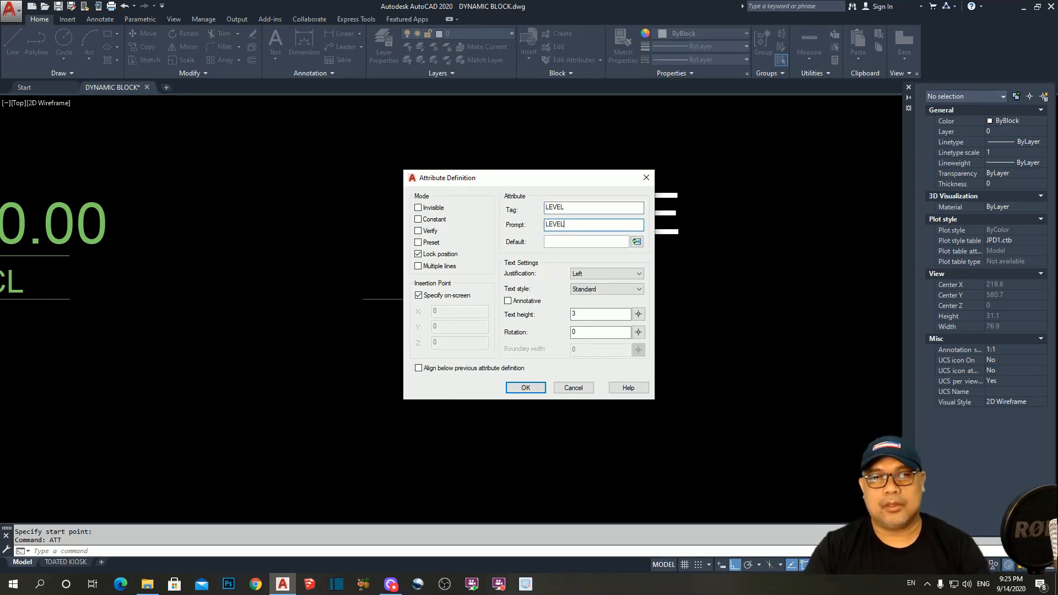
{"action": "left_click", "coordinate": [556, 242]}
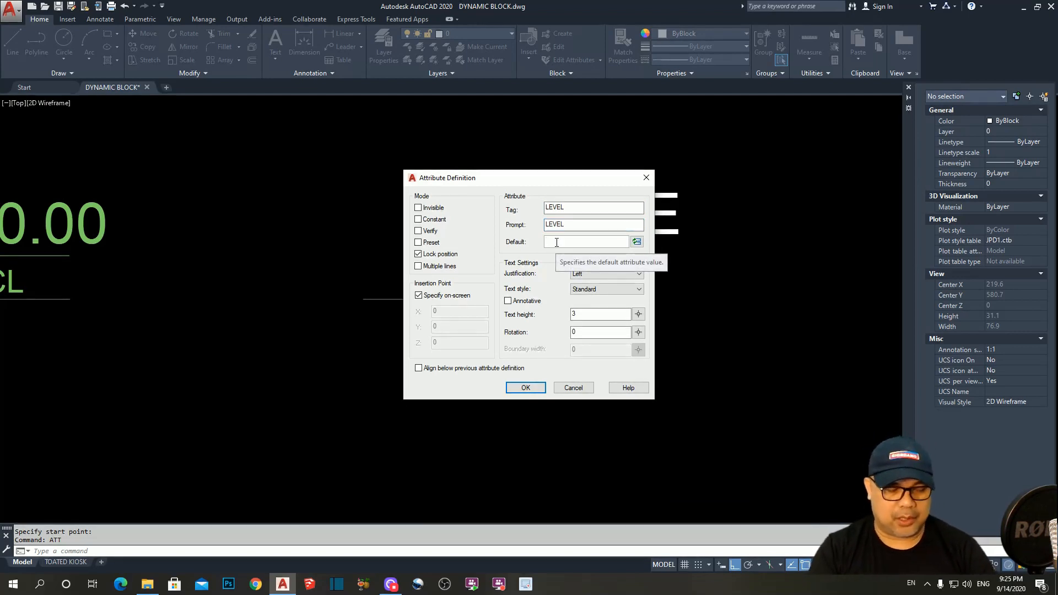
{"action": "type", "text": "FFL"}
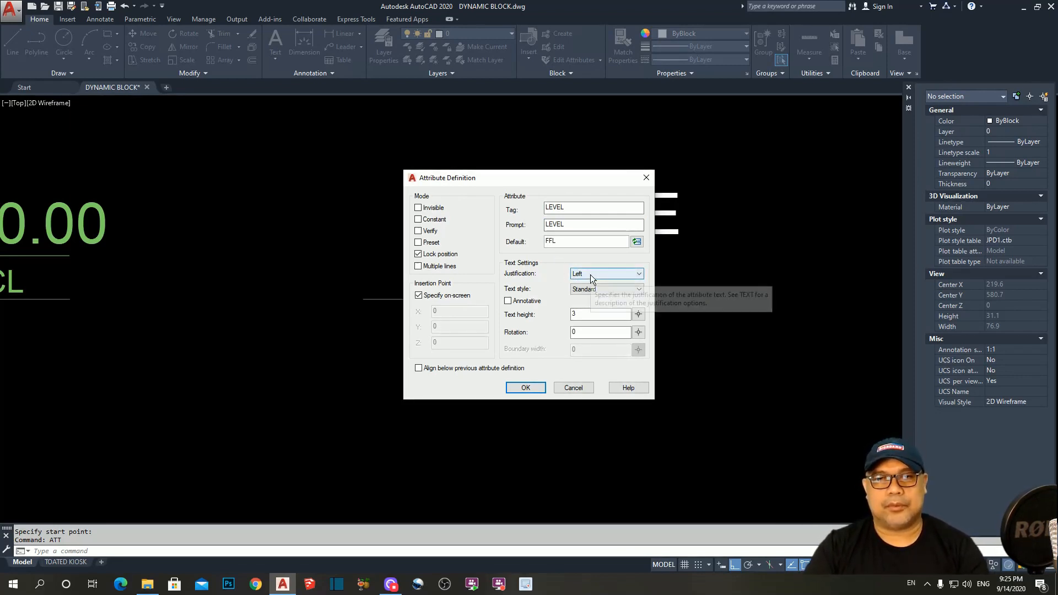
- Give the LEVEL attribute top left justification and text height 2, and place it between the symbol's two lines
{"action": "left_click", "coordinate": [590, 274]}
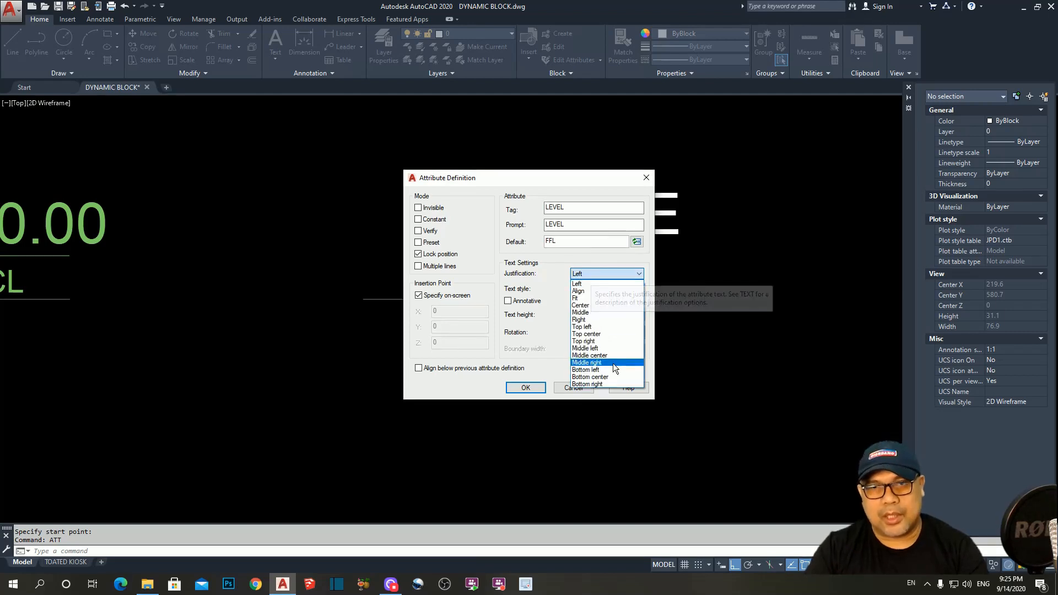
{"action": "left_click", "coordinate": [590, 327]}
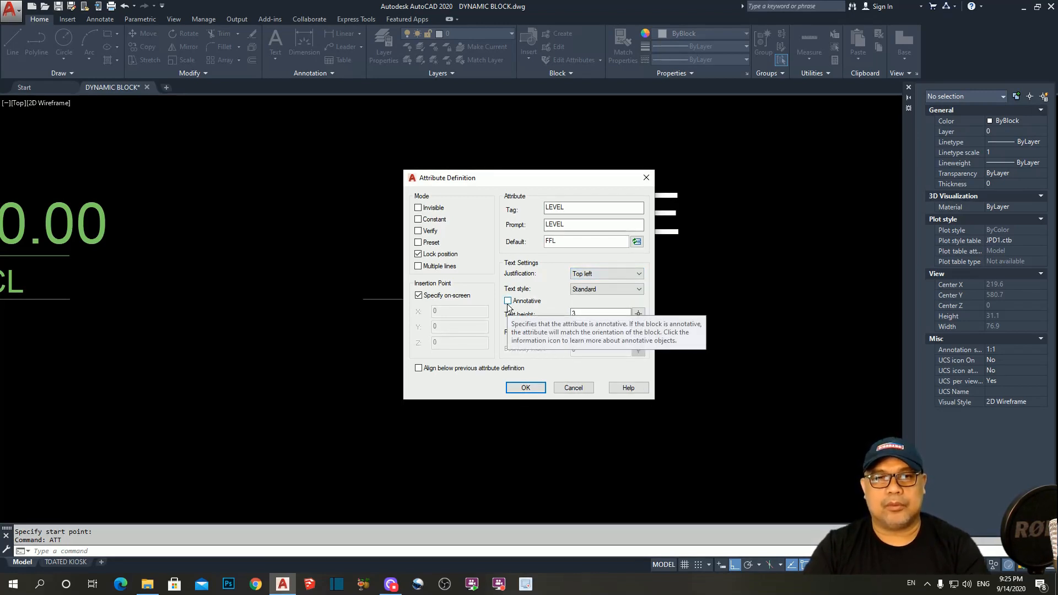
{"action": "double_click", "coordinate": [592, 313]}
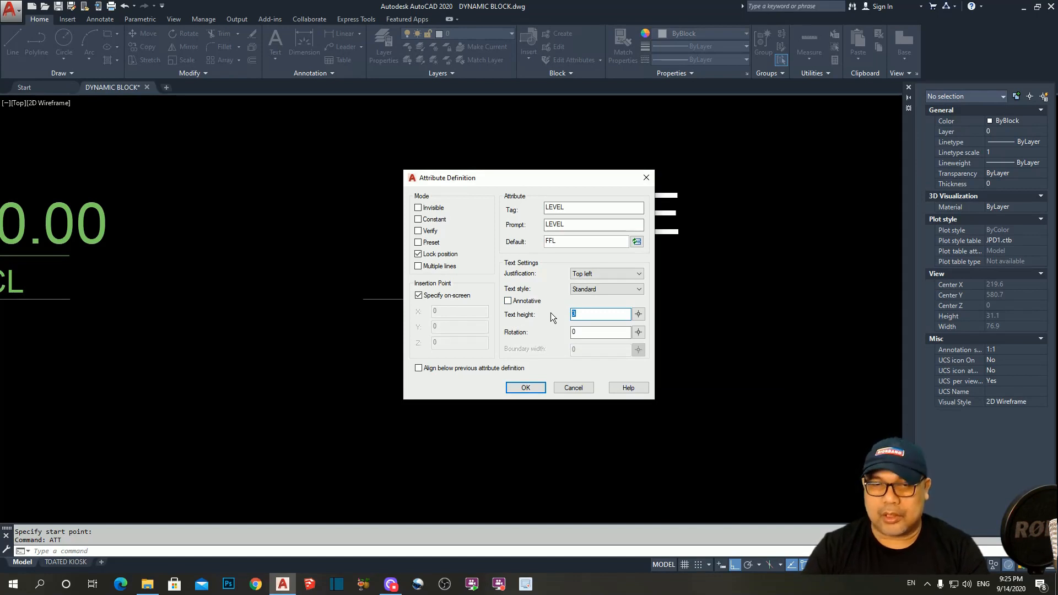
{"action": "type", "text": "2"}
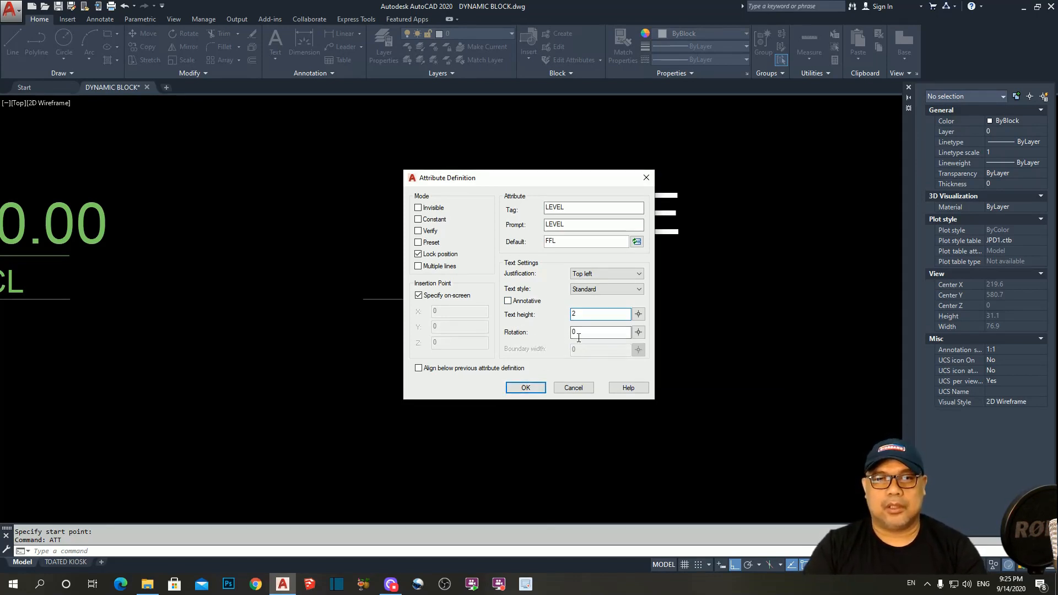
{"action": "left_click", "coordinate": [522, 387]}
{"action": "scroll", "coordinate": [501, 298], "scroll_direction": "up", "scroll_amount": 4}
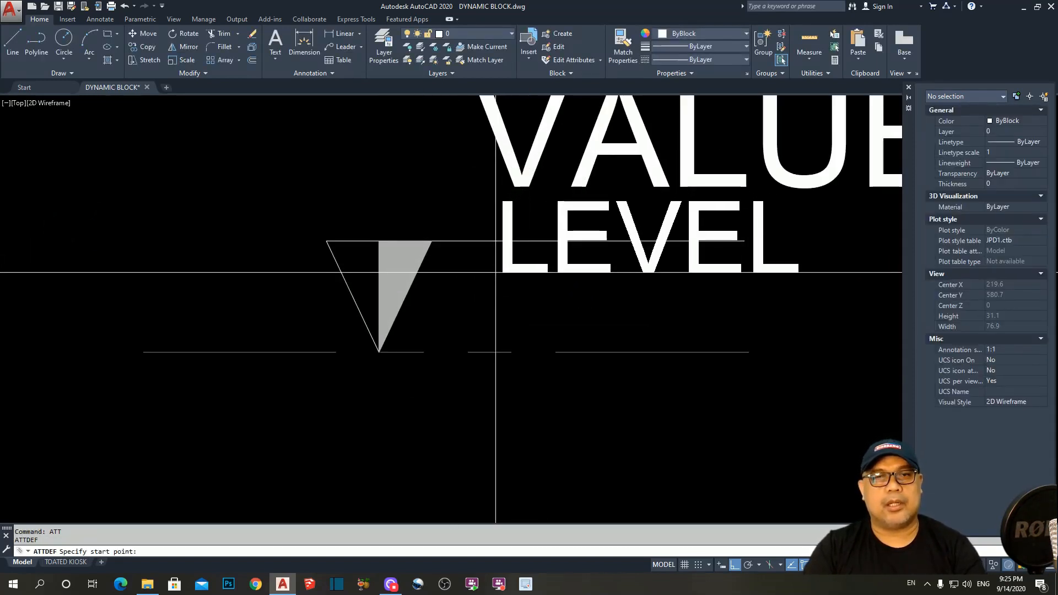
{"action": "left_click", "coordinate": [495, 334]}
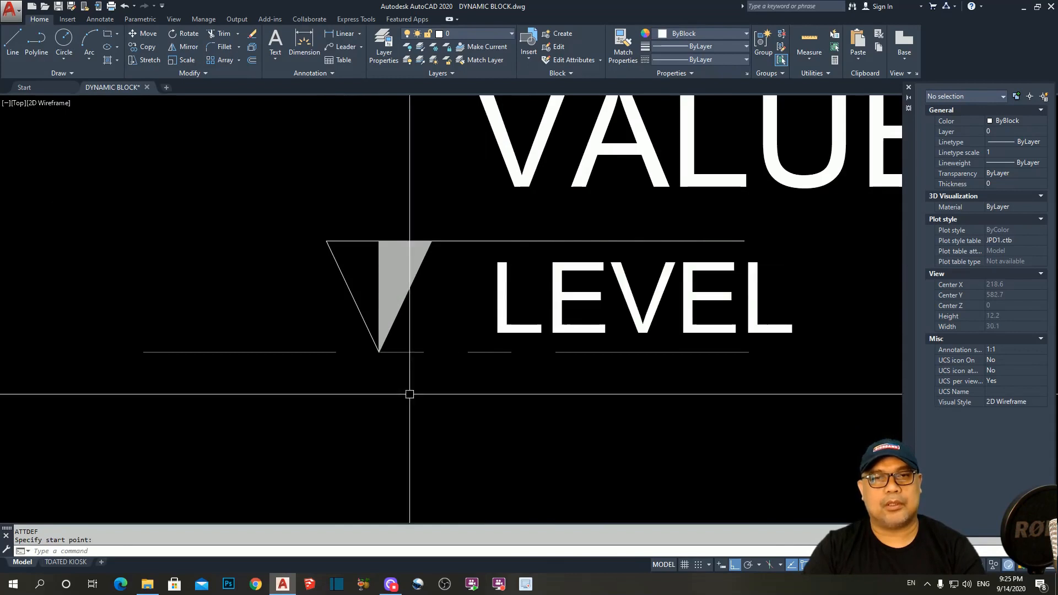
{"action": "scroll", "coordinate": [410, 394], "scroll_direction": "down", "scroll_amount": 5}
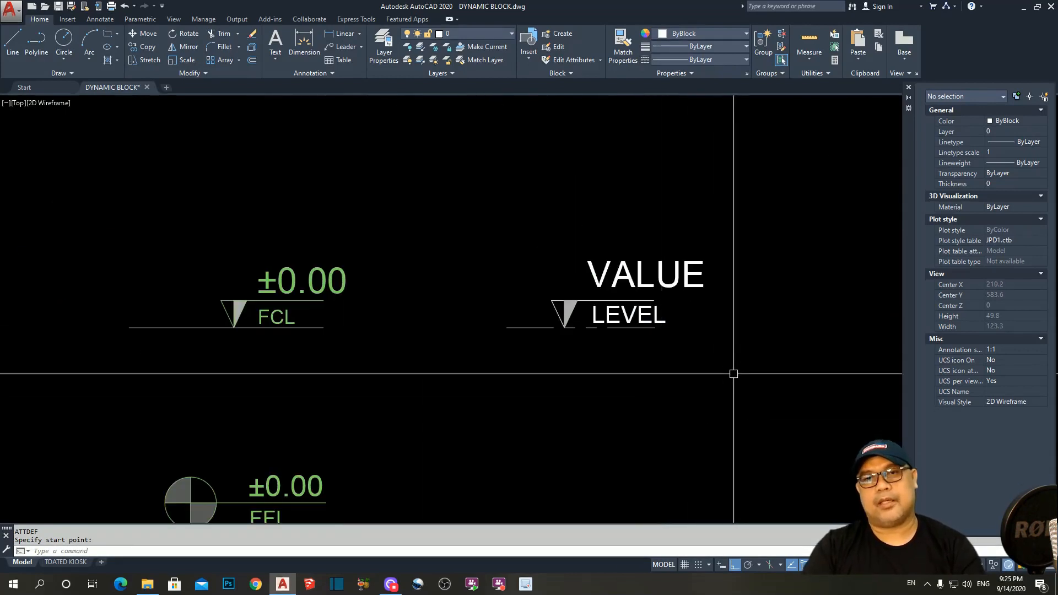
{"action": "scroll", "coordinate": [733, 374], "scroll_direction": "up", "scroll_amount": 4}
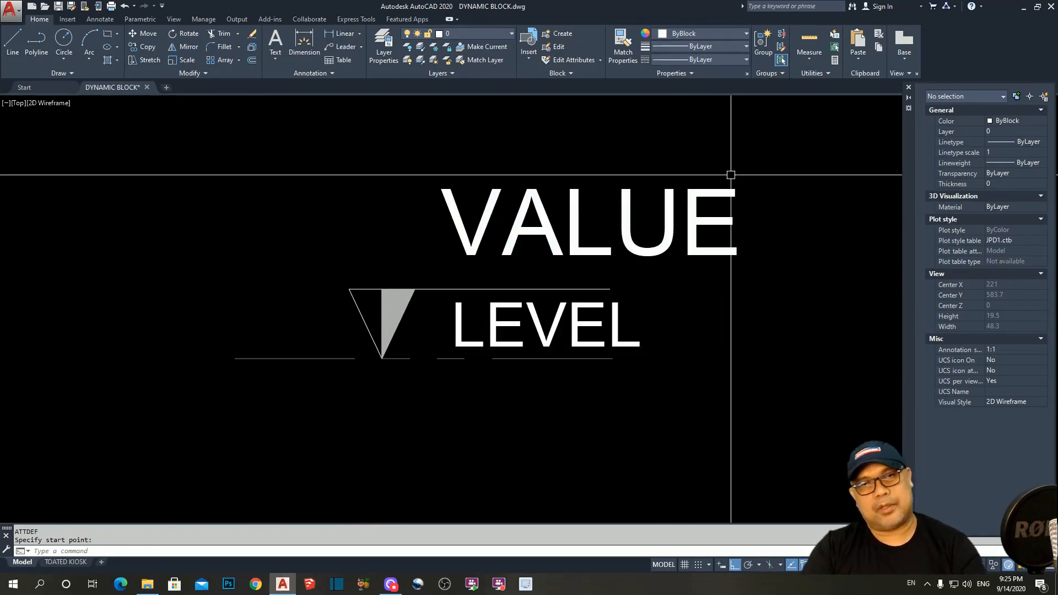
{"action": "left_click", "coordinate": [752, 165]}
{"action": "left_click", "coordinate": [558, 228]}
{"action": "type", "text": "M"}
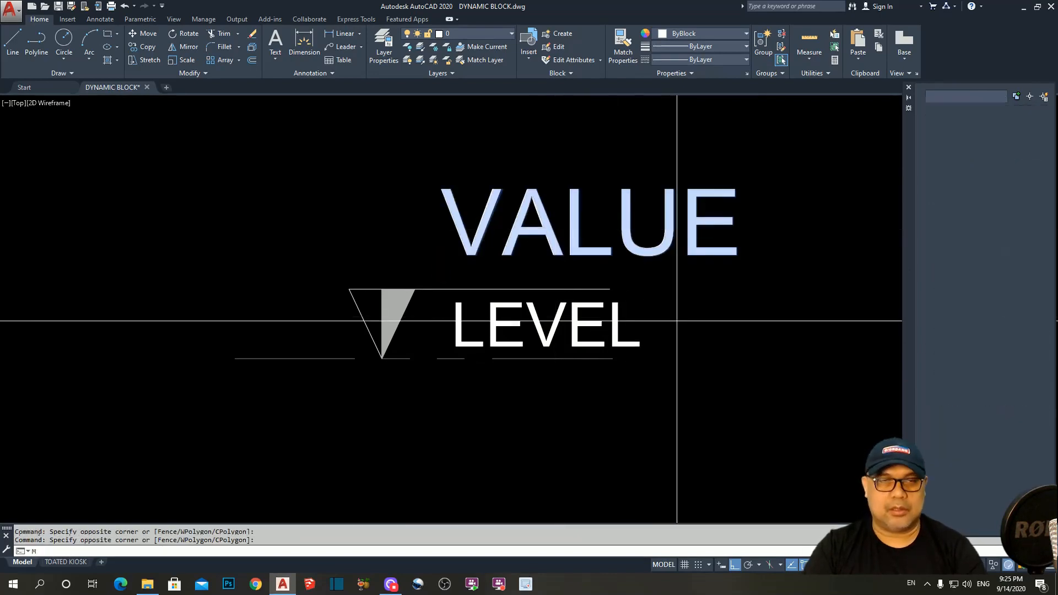
{"action": "key", "text": "space"}
{"action": "left_click", "coordinate": [441, 256]}
{"action": "key", "text": "Escape"}
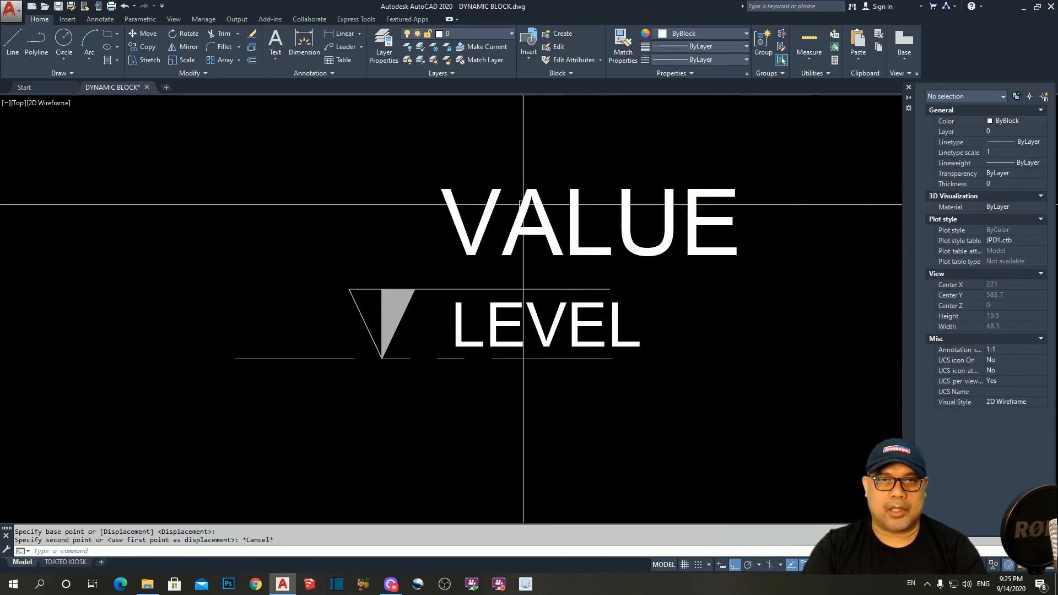
- Move the VALUE attribute straight down a little, closer to the symbol's upper line
{"action": "left_click", "coordinate": [523, 204]}
{"action": "left_click", "coordinate": [425, 236]}
{"action": "type", "text": "M"}
{"action": "key", "text": "space"}
{"action": "left_click", "coordinate": [358, 215]}
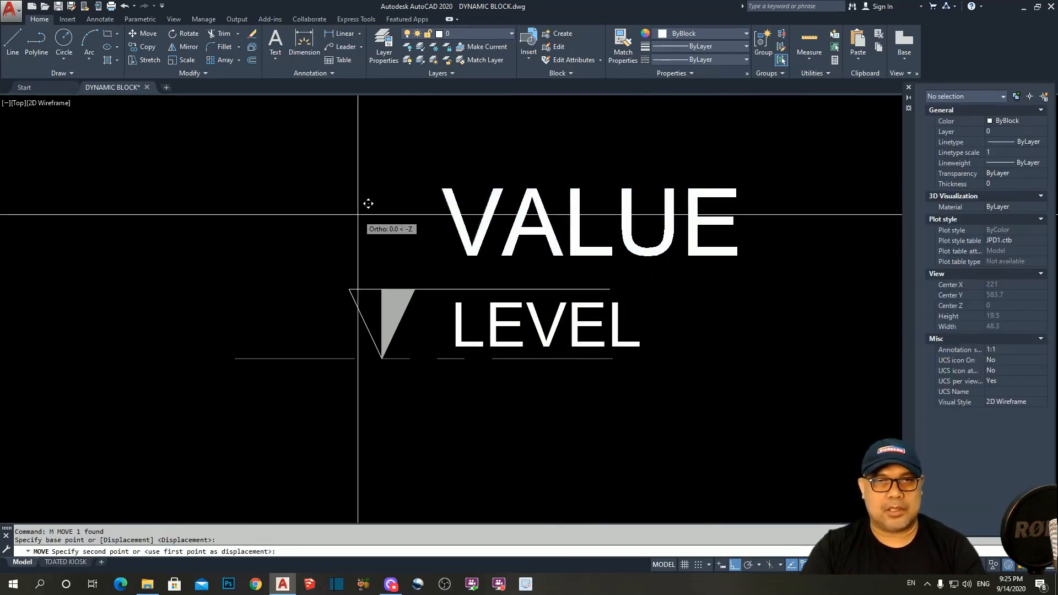
{"action": "left_click", "coordinate": [358, 230]}
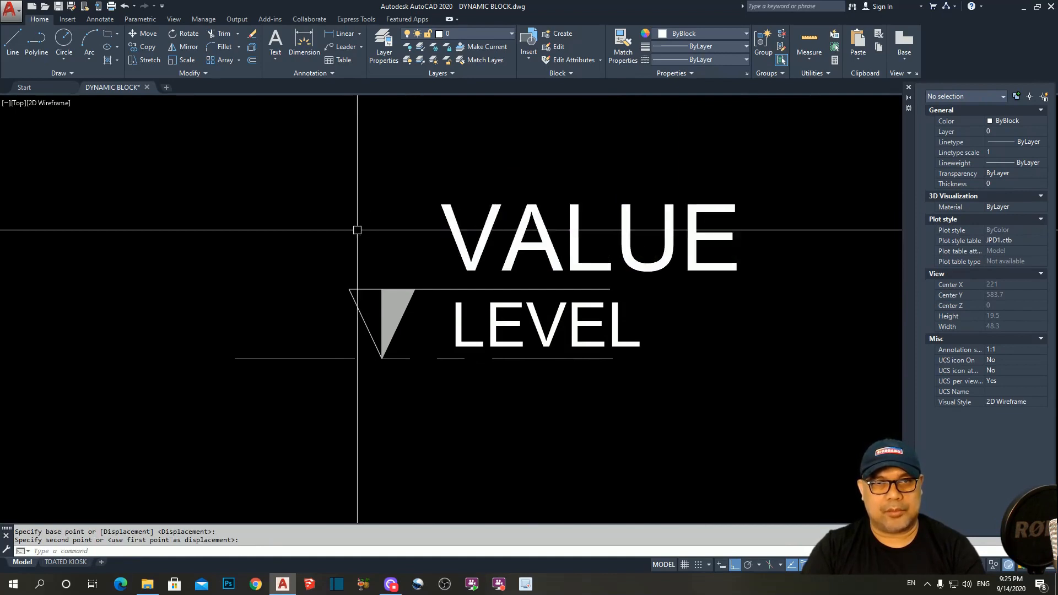
{"action": "key", "text": "Escape"}
- Draw a vertical polyline guide just inside the start of the VALUE text, crossing both of the symbol's horizontal lines
{"action": "type", "text": "PL"}
{"action": "key", "text": "space"}
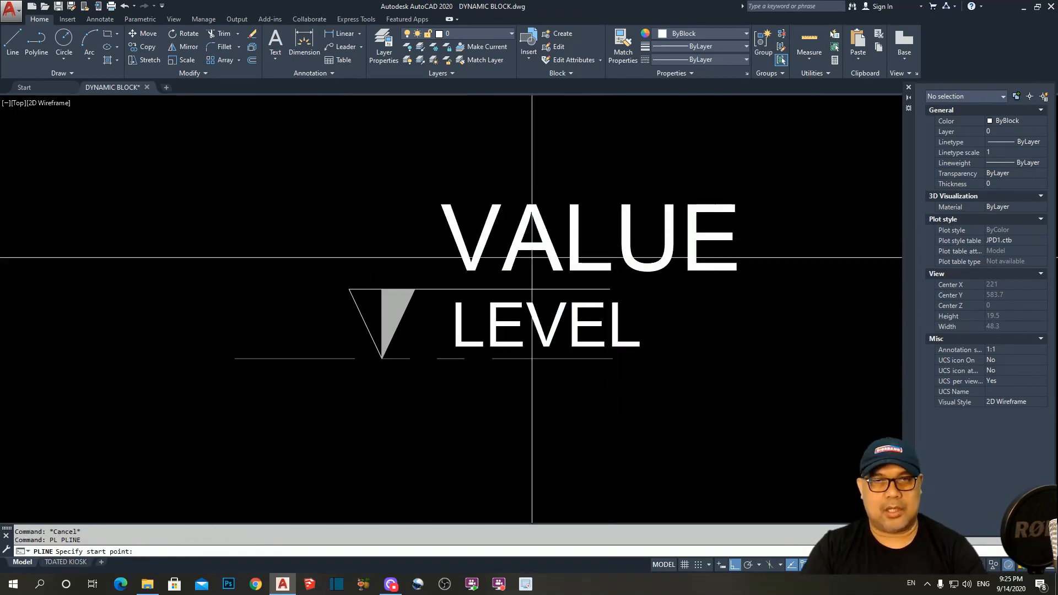
{"action": "left_click", "coordinate": [463, 158]}
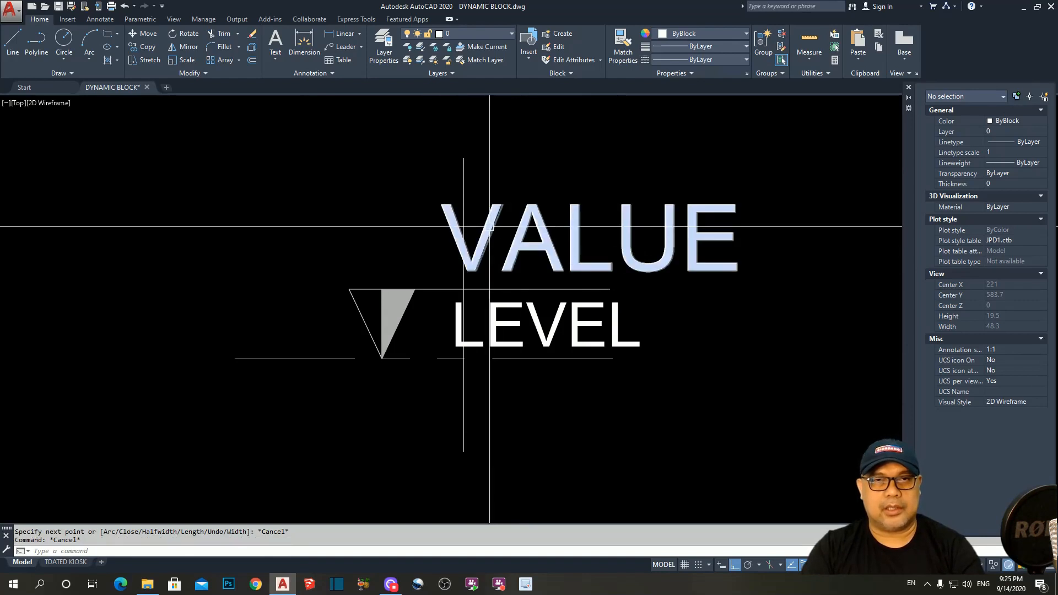
- Shift the VALUE and LEVEL attributes horizontally so the left edges of both texts sit on the vertical guide
{"action": "left_click", "coordinate": [485, 259]}
{"action": "left_click", "coordinate": [441, 289]}
{"action": "left_click", "coordinate": [464, 289]}
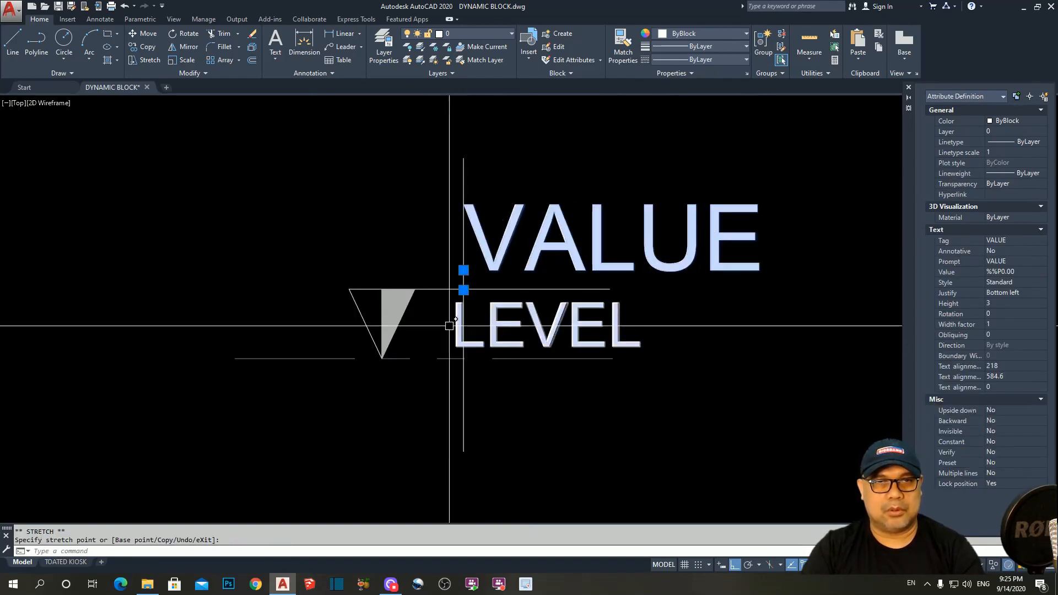
{"action": "key", "text": "Escape"}
{"action": "left_click", "coordinate": [489, 309]}
{"action": "left_click", "coordinate": [451, 346]}
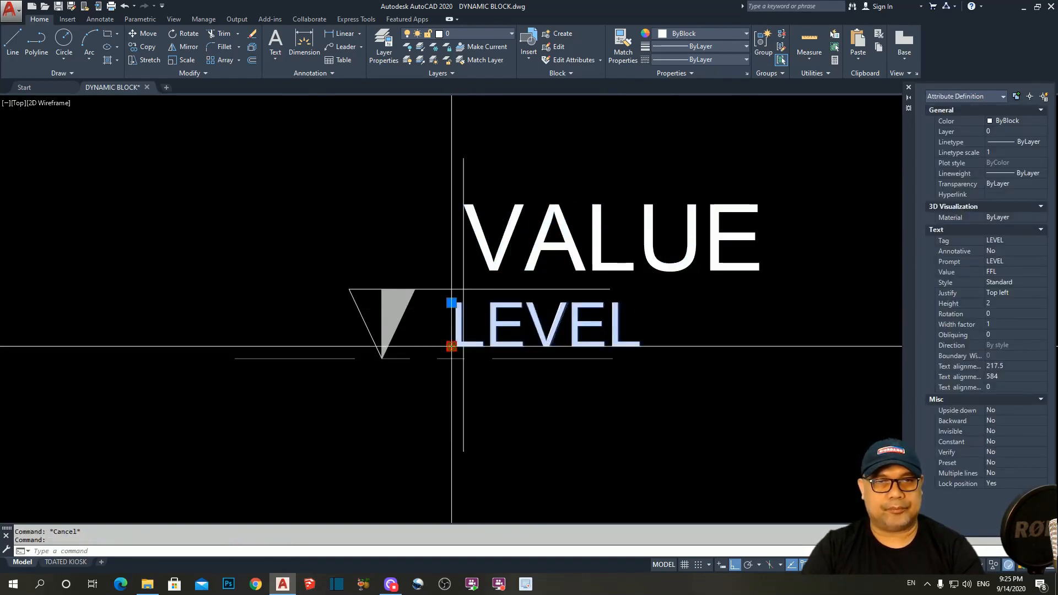
{"action": "left_click", "coordinate": [463, 346]}
{"action": "key", "text": "Escape"}
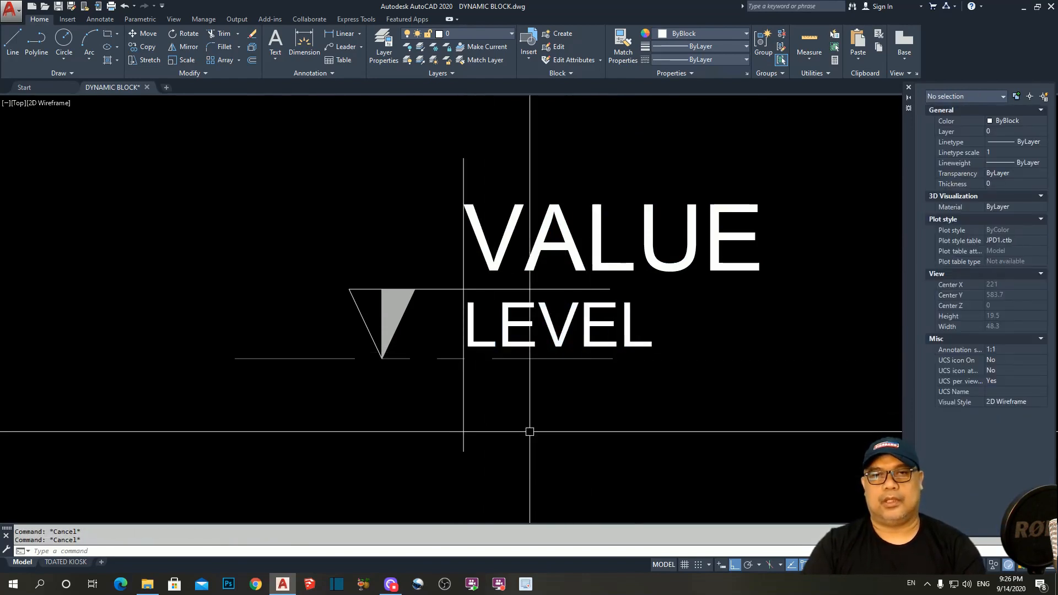
- Erase the vertical guide line
{"action": "left_click", "coordinate": [496, 437]}
{"action": "left_click", "coordinate": [397, 421]}
{"action": "type", "text": "e"}
{"action": "key", "text": "Return"}
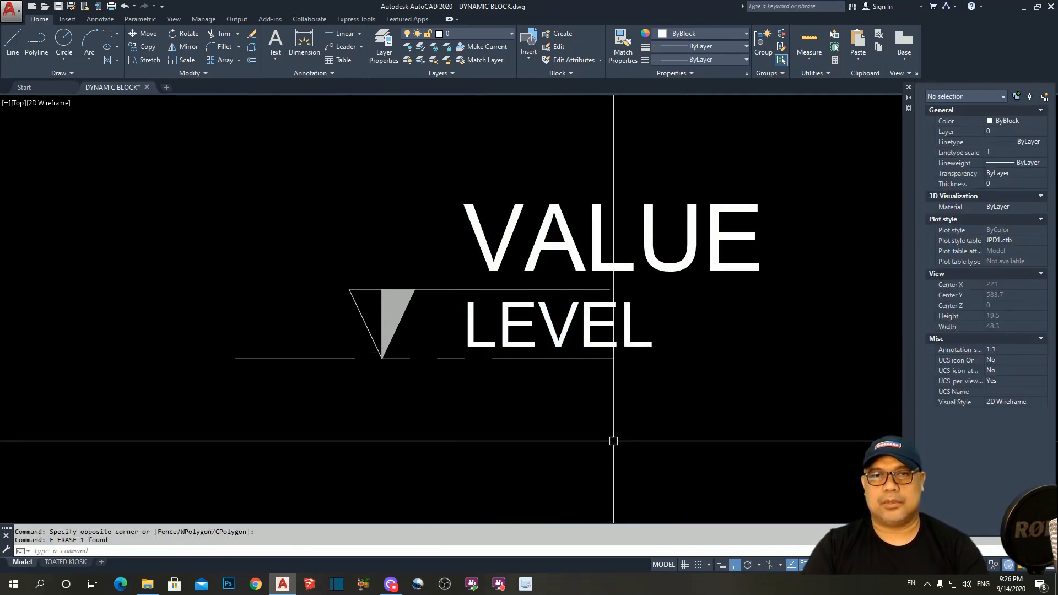
- Start a block definition named LEVEL ELEVATION and select the VALUE and LEVEL attributes plus all the symbol's geometry as its objects
{"action": "scroll", "coordinate": [618, 386], "scroll_direction": "down", "scroll_amount": 3}
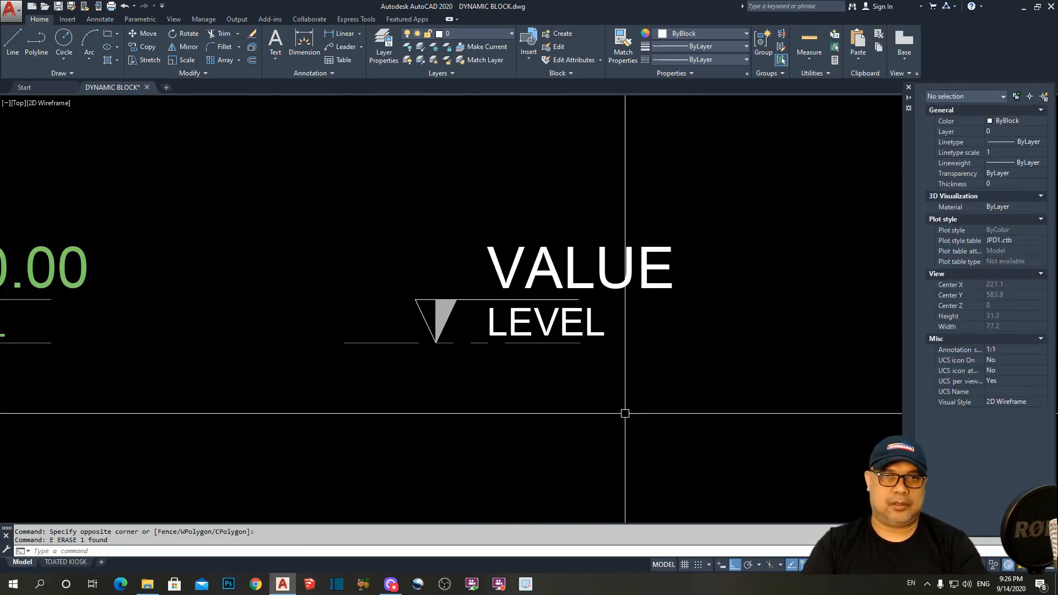
{"action": "scroll", "coordinate": [620, 386], "scroll_direction": "down", "scroll_amount": 2}
{"action": "scroll", "coordinate": [592, 361], "scroll_direction": "up", "scroll_amount": 2}
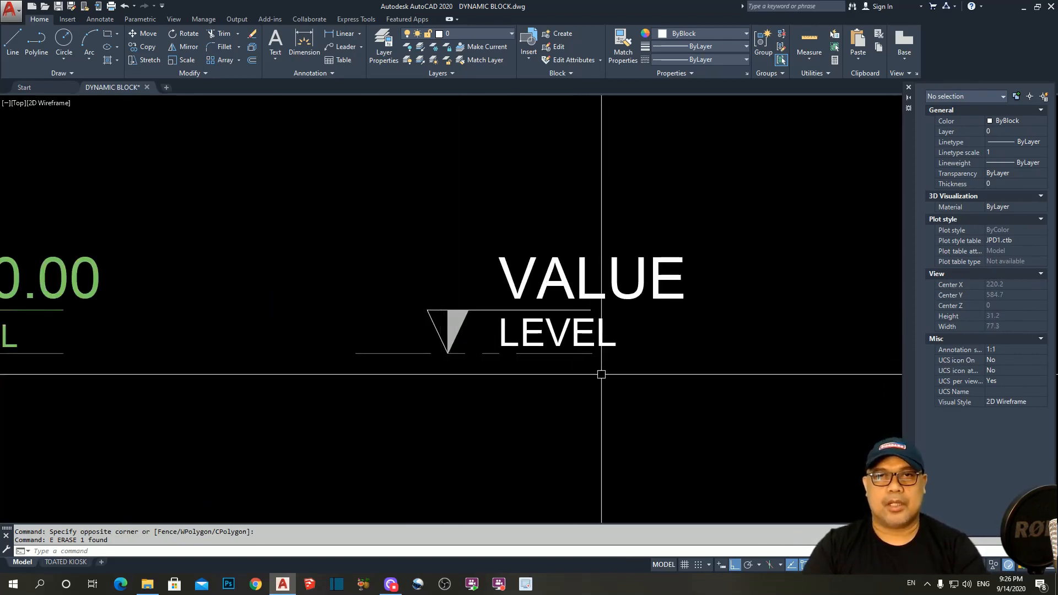
{"action": "middle_click_drag", "start_coordinate": [553, 373], "coordinate": [552, 379]}
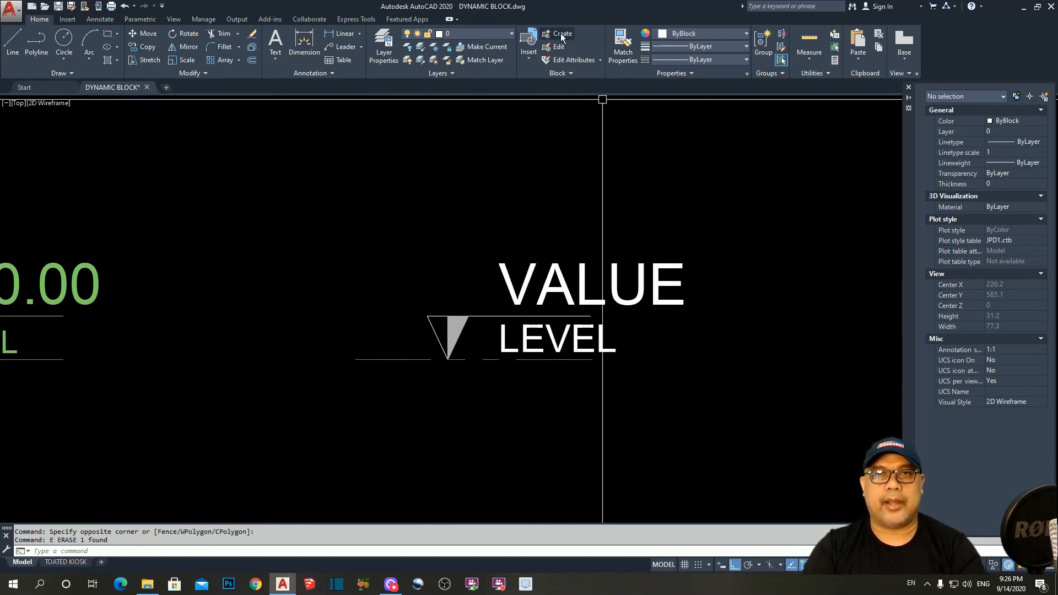
{"action": "left_click", "coordinate": [560, 33]}
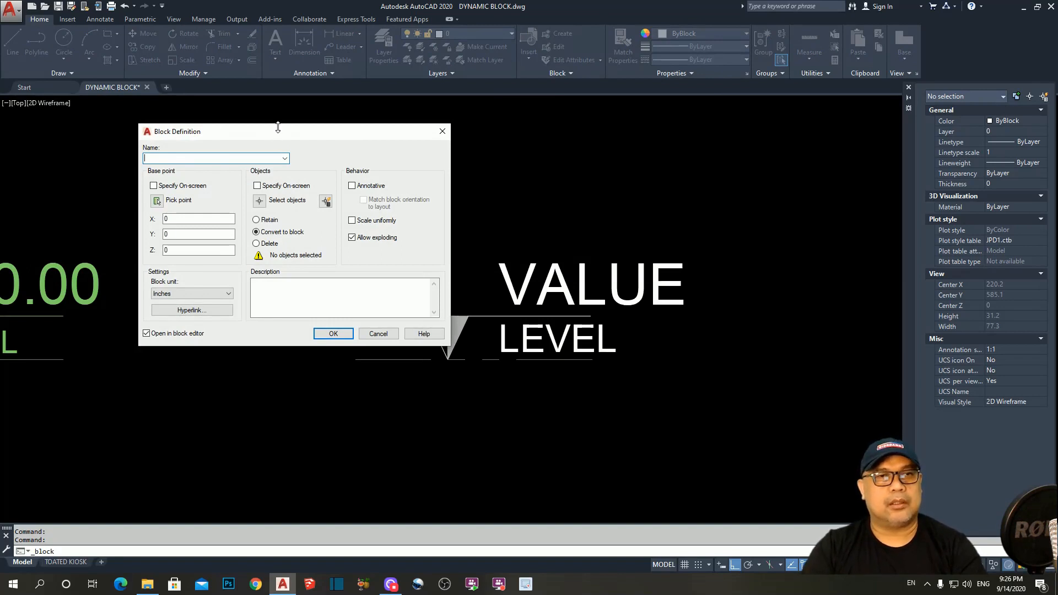
{"action": "left_click_drag", "start_coordinate": [276, 131], "coordinate": [235, 114]}
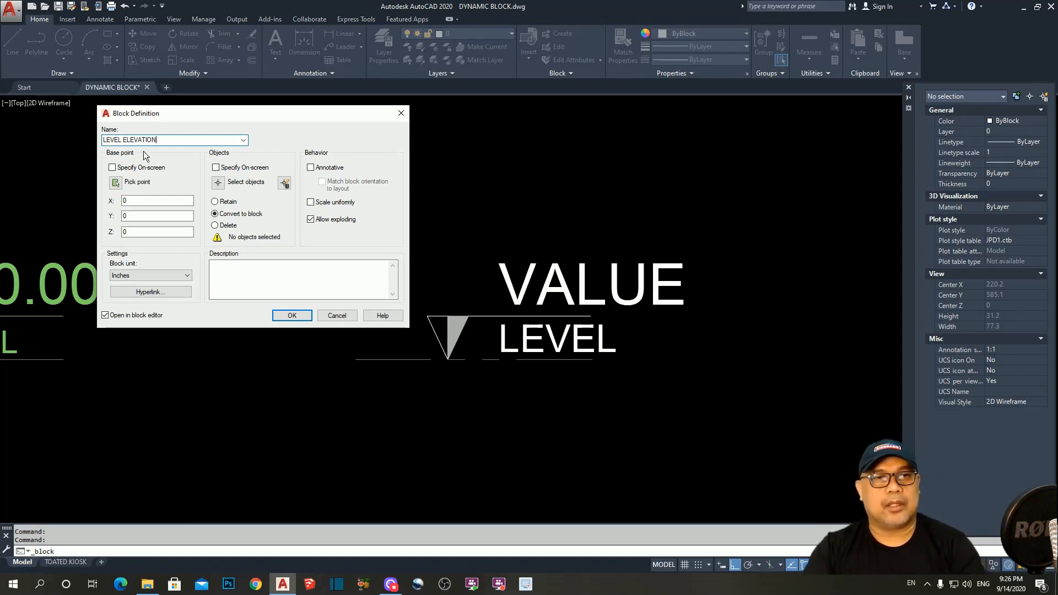
{"action": "left_click", "coordinate": [218, 183]}
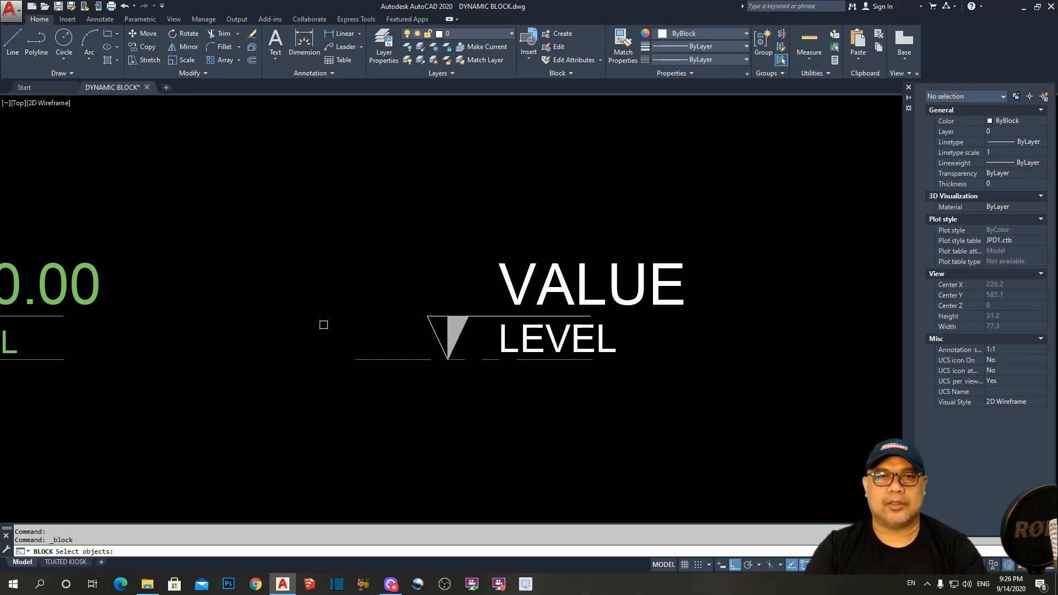
{"action": "left_click", "coordinate": [508, 273]}
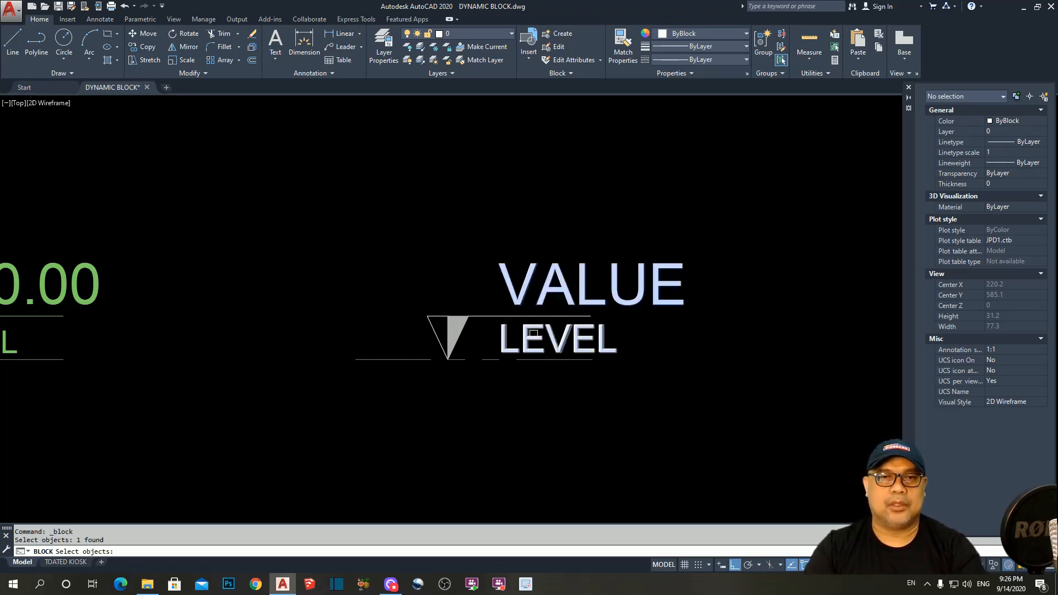
{"action": "left_click", "coordinate": [525, 337]}
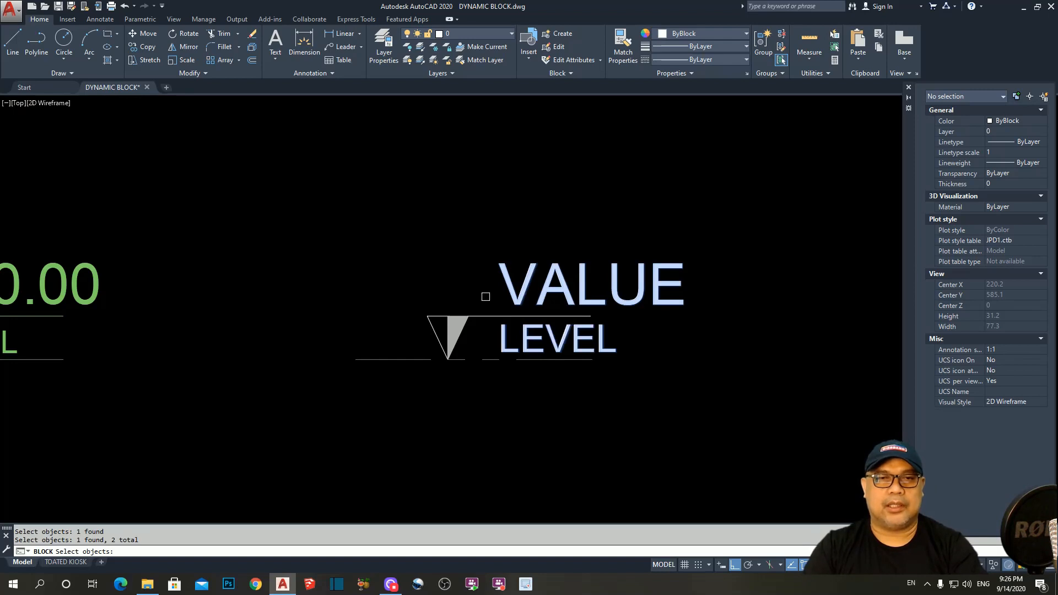
{"action": "mouse_move", "coordinate": [485, 297]}
{"action": "left_mouse_down"}
{"action": "mouse_move", "coordinate": [378, 347]}
{"action": "mouse_move", "coordinate": [372, 379]}
{"action": "left_mouse_up"}
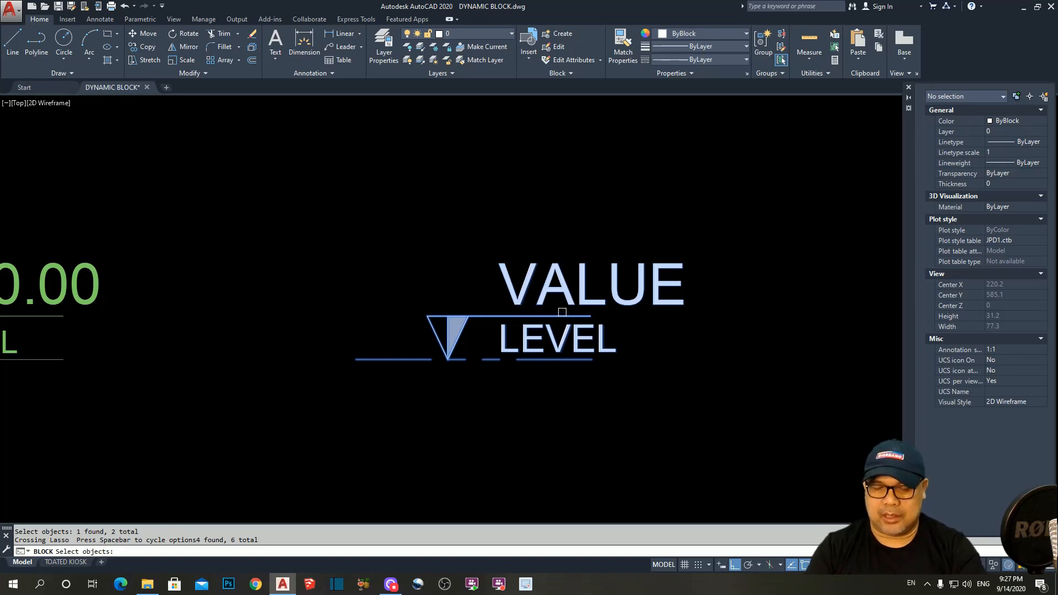
{"action": "key", "text": "Return"}
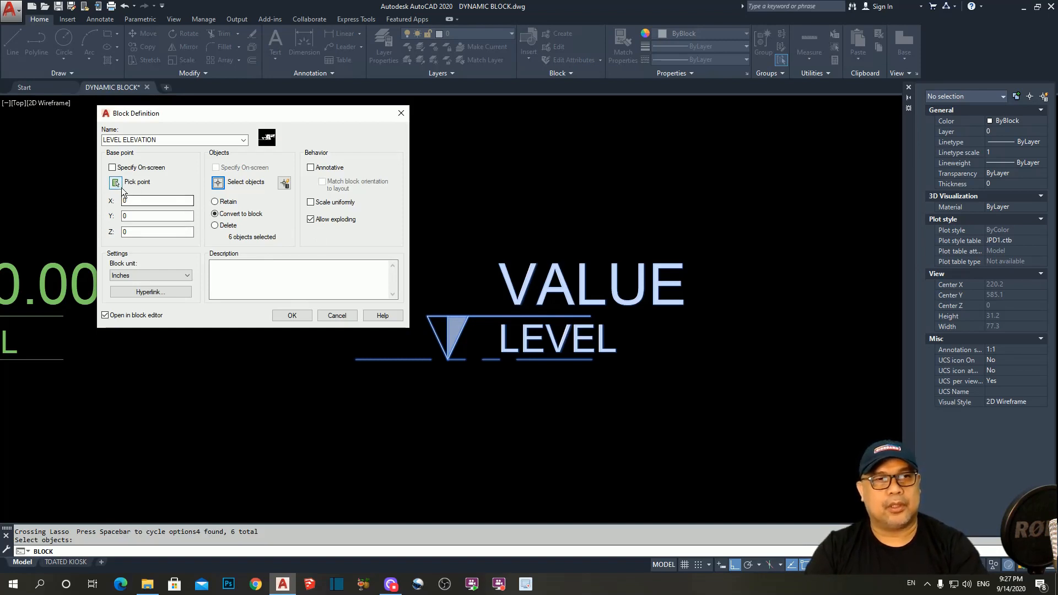
- Set the block's base point at the left end of the symbol's lower line and redefine the existing LEVEL ELEVATION block
{"action": "left_click", "coordinate": [116, 184]}
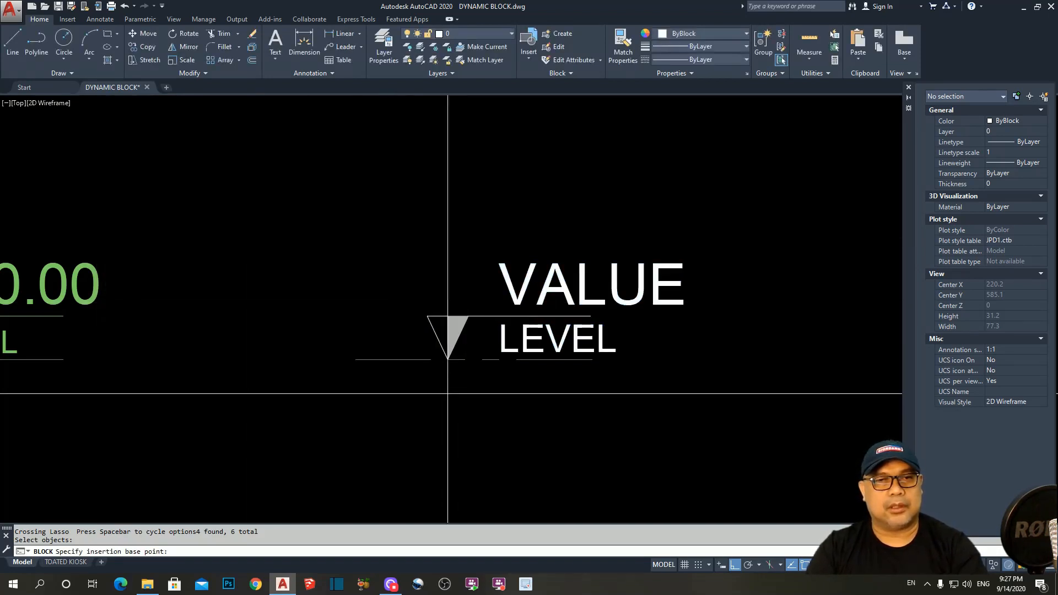
{"action": "left_click", "coordinate": [357, 359]}
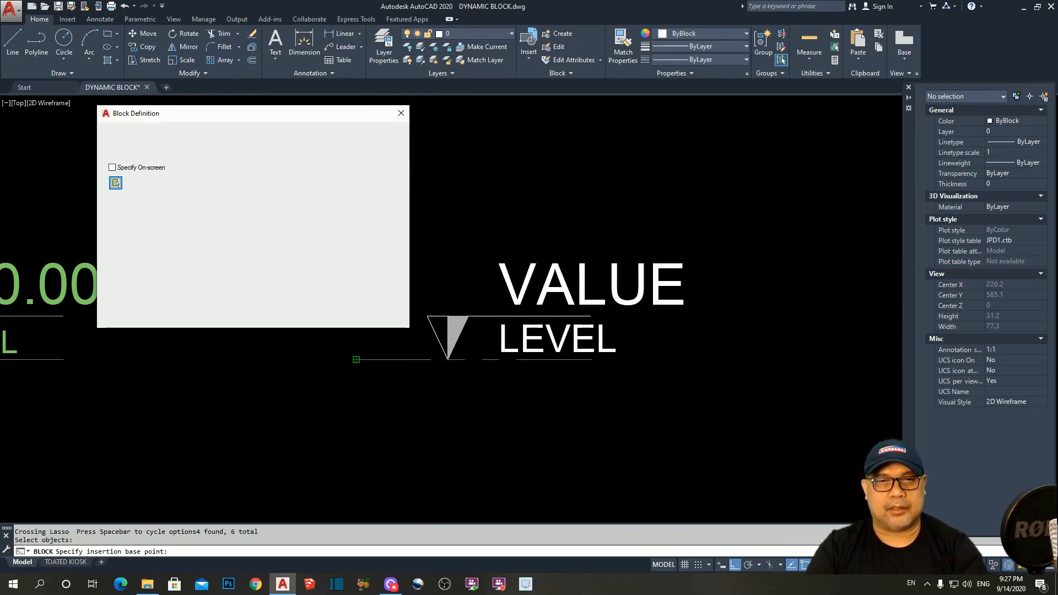
{"action": "left_click", "coordinate": [287, 313]}
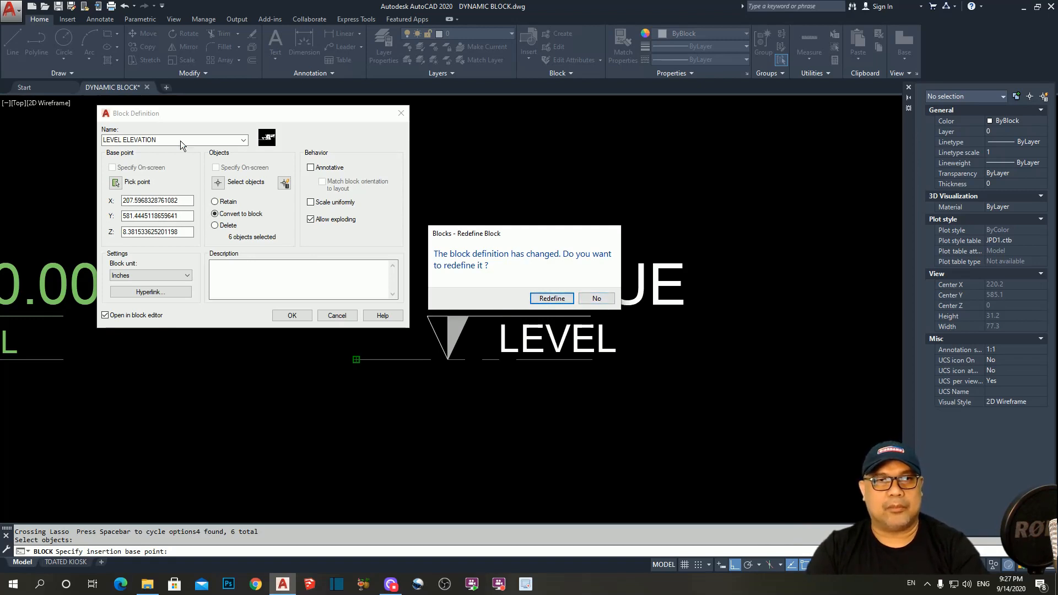
{"action": "left_click", "coordinate": [551, 299]}
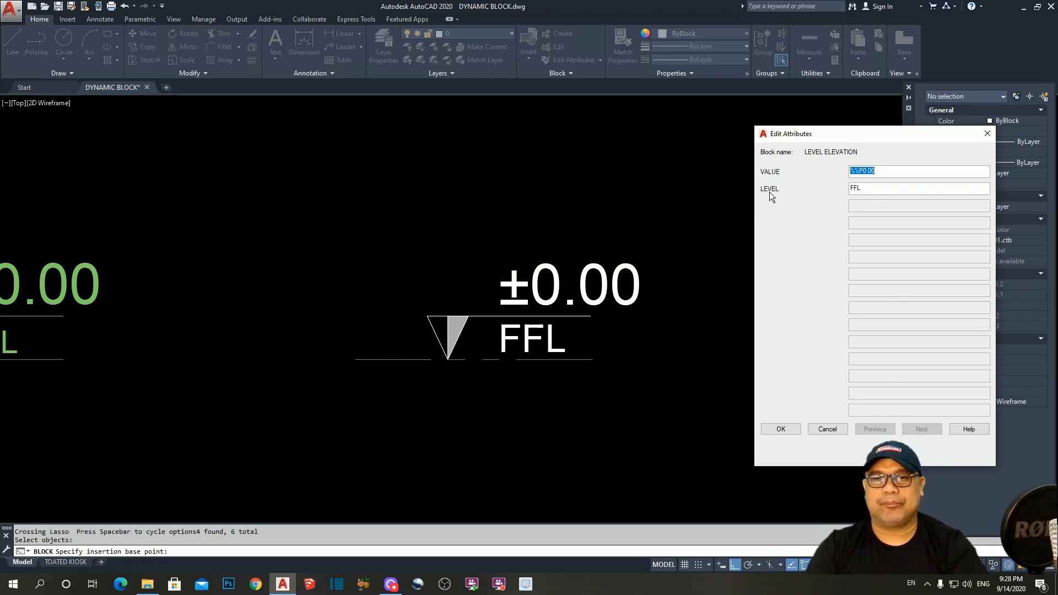
- Accept the default attribute values %%P0.00 and FFL, and close the block editor to return to the drawing
{"action": "left_click", "coordinate": [781, 429]}
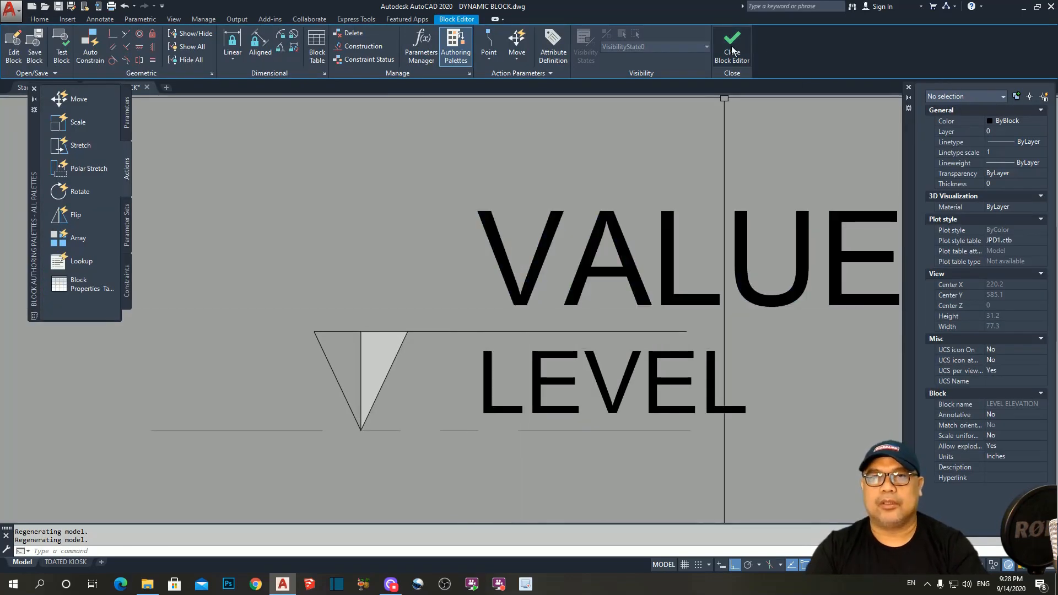
{"action": "left_click", "coordinate": [733, 39]}
{"action": "scroll", "coordinate": [578, 291], "scroll_direction": "down", "scroll_amount": 6}
{"action": "scroll", "coordinate": [560, 279], "scroll_direction": "up", "scroll_amount": 4}
{"action": "key", "text": "Escape"}
{"action": "key", "text": "Escape"}
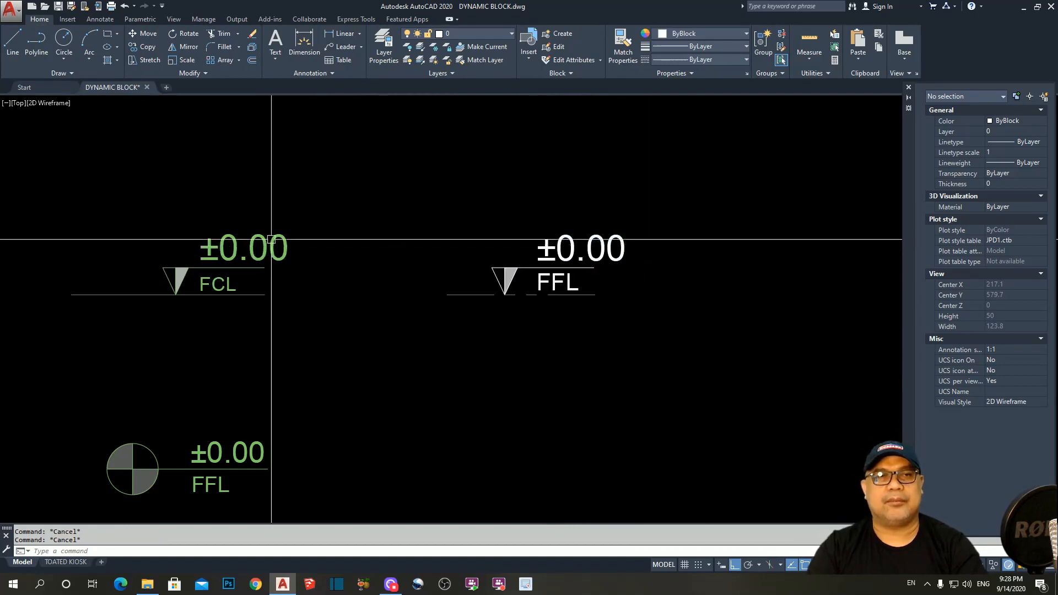
- Change the VALUE attribute of the new LEVEL ELEVATION block to %%P3.00
{"action": "middle_click_drag", "start_coordinate": [665, 259], "coordinate": [640, 284]}
{"action": "double_click", "coordinate": [568, 273]}
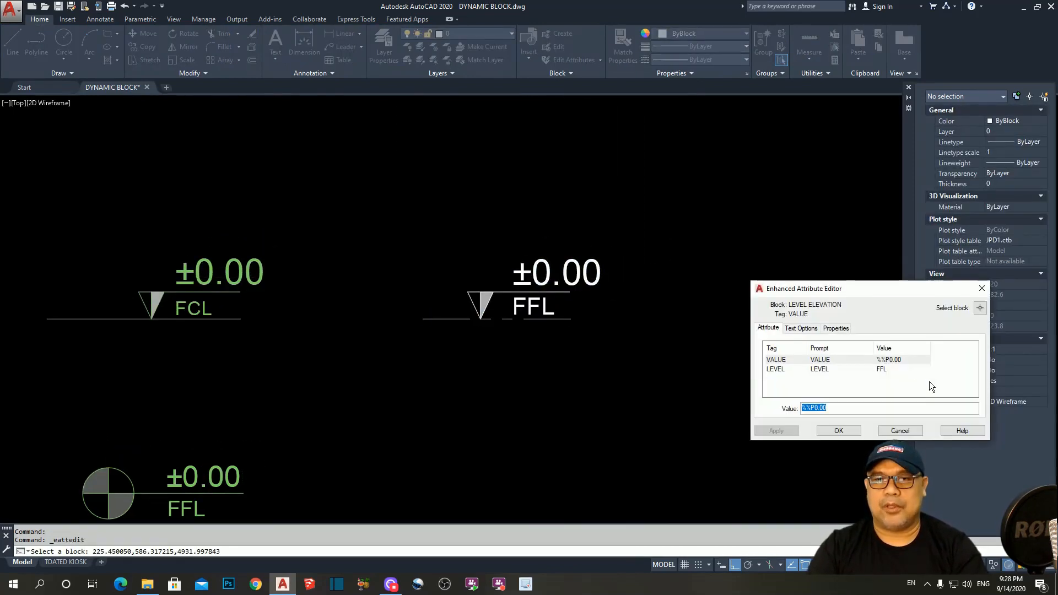
{"action": "left_click", "coordinate": [848, 411]}
{"action": "key", "text": "BackSpace"}
{"action": "key", "text": "BackSpace"}
{"action": "key", "text": "BackSpace"}
{"action": "key", "text": "BackSpace"}
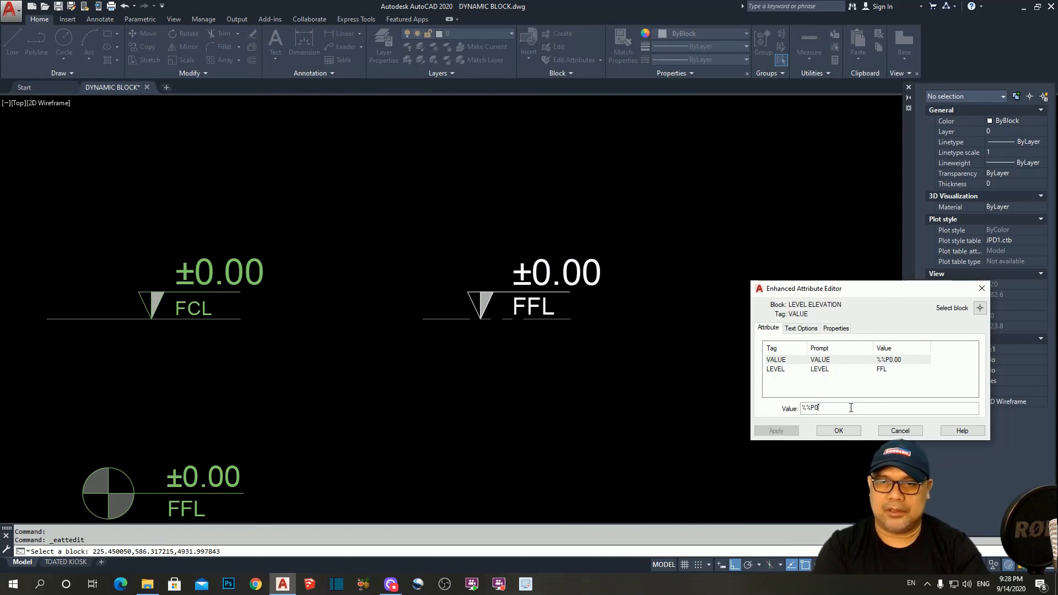
{"action": "type", "text": "3.00"}
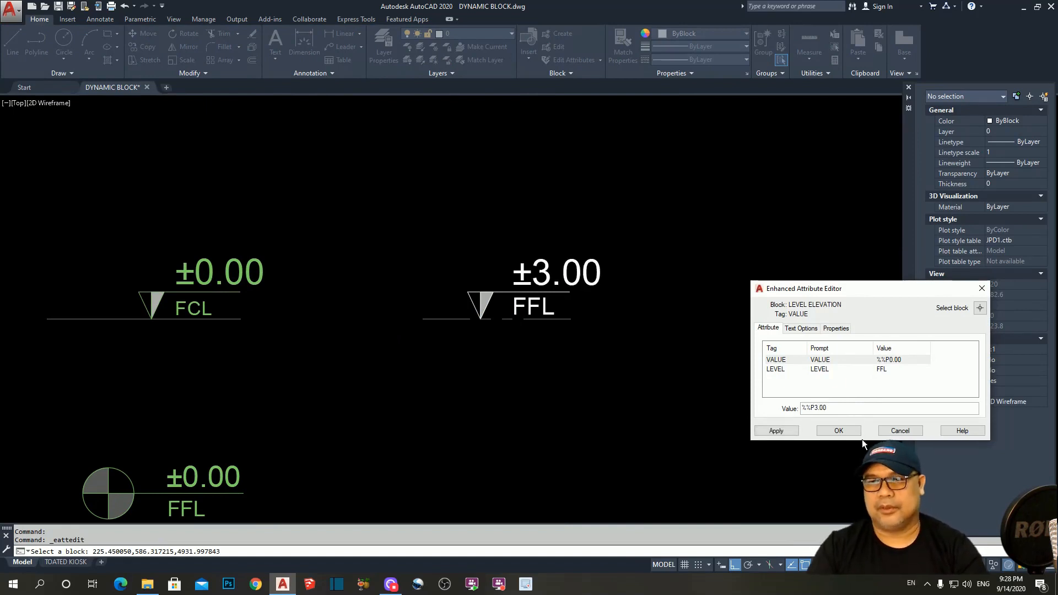
{"action": "key", "text": "Return"}
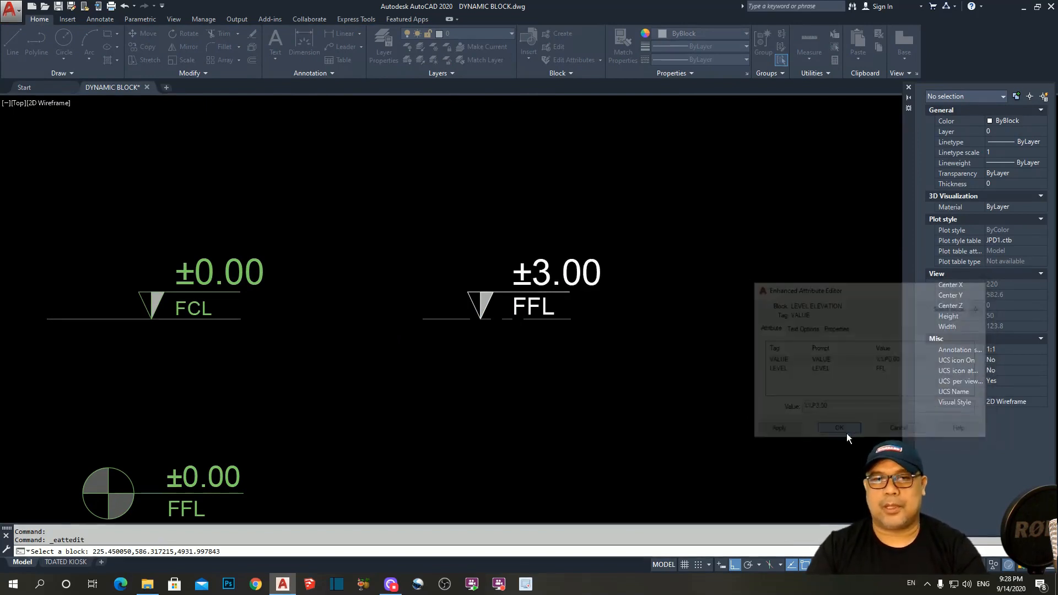
- Change the block's LEVEL attribute to FCL
{"action": "left_click", "coordinate": [530, 310]}
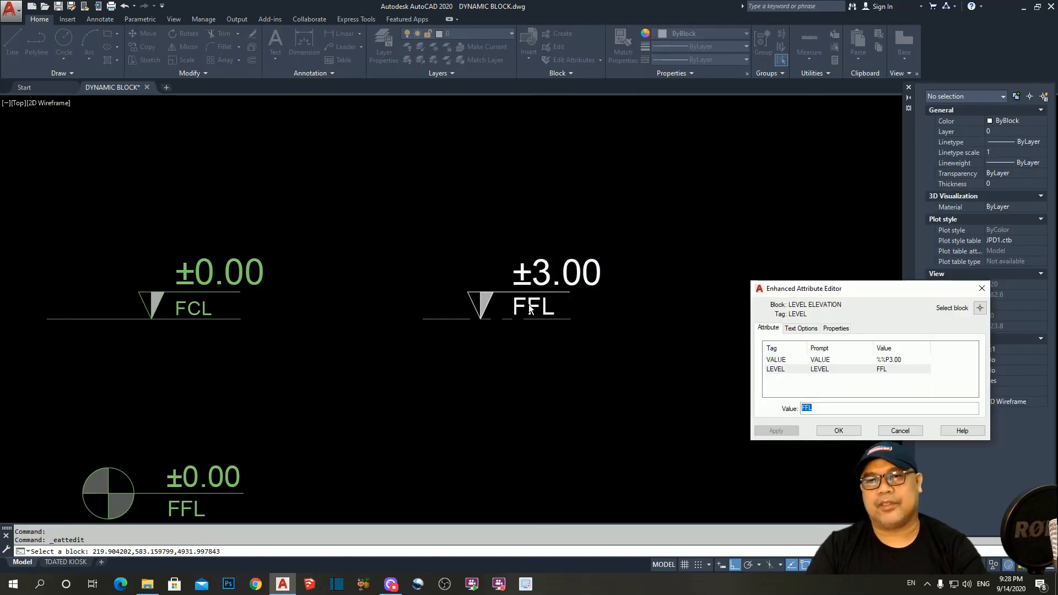
{"action": "type", "text": "F"}
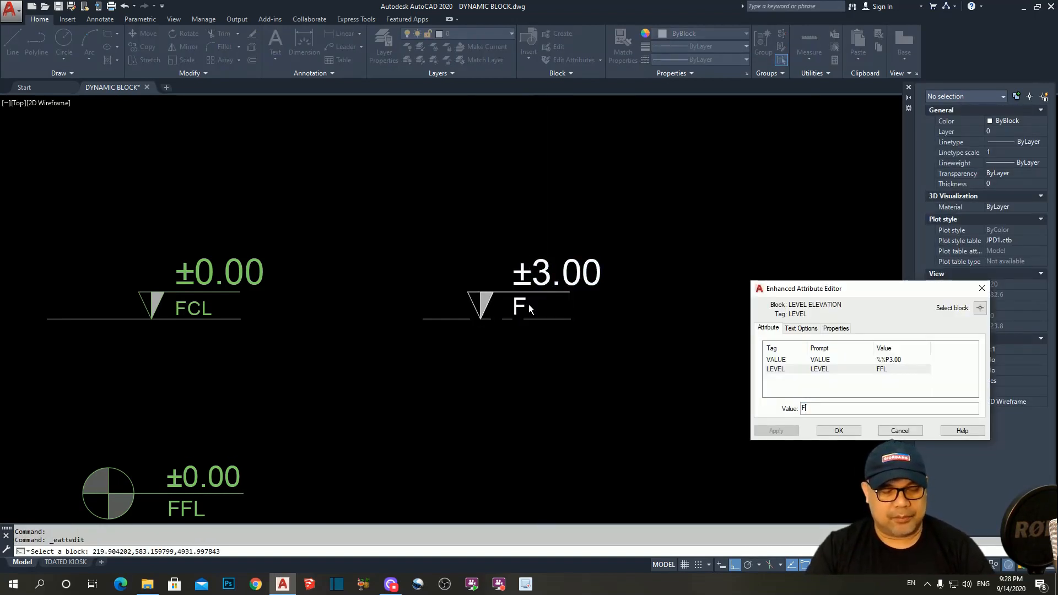
{"action": "type", "text": "CL"}
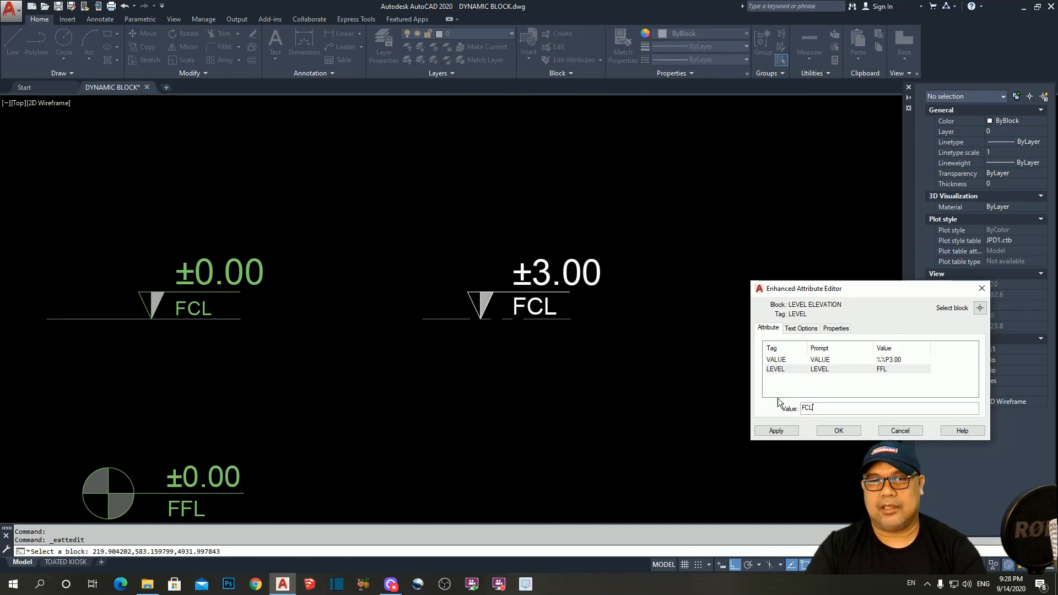
{"action": "left_click", "coordinate": [839, 431]}
{"action": "key", "text": "Escape"}
{"action": "key", "text": "Escape"}
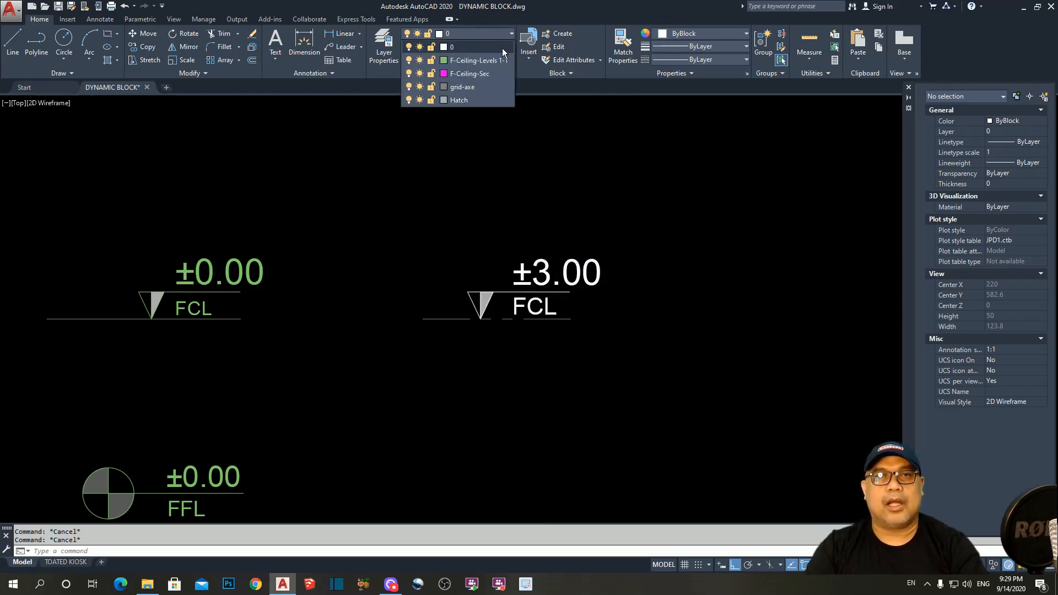
- Create a new layer named LEVEL ELEVATION and set its color to yellow
{"action": "left_click", "coordinate": [486, 154]}
{"action": "left_click", "coordinate": [384, 46]}
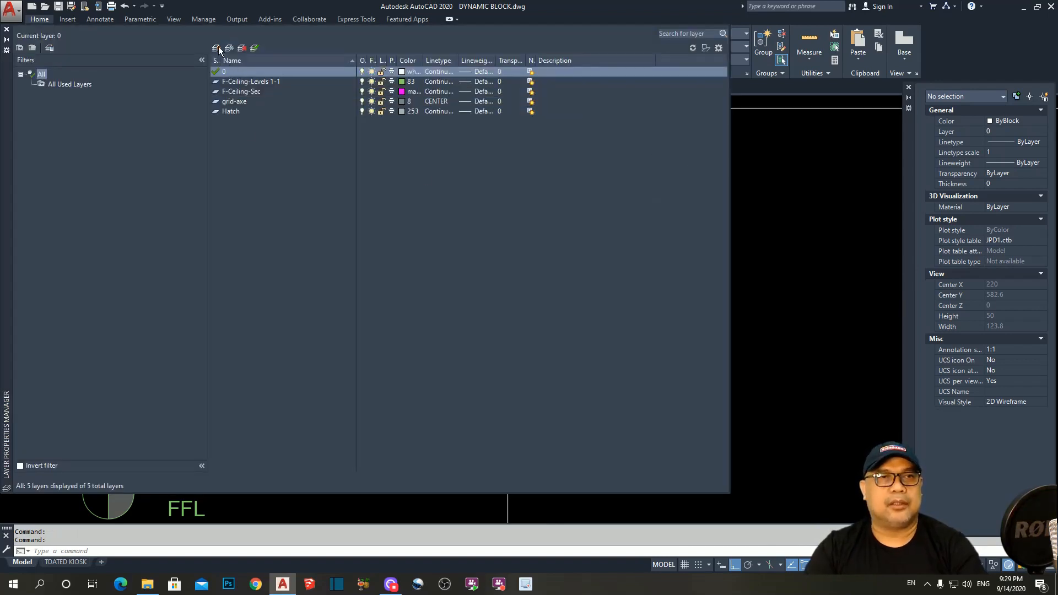
{"action": "left_click", "coordinate": [217, 48]}
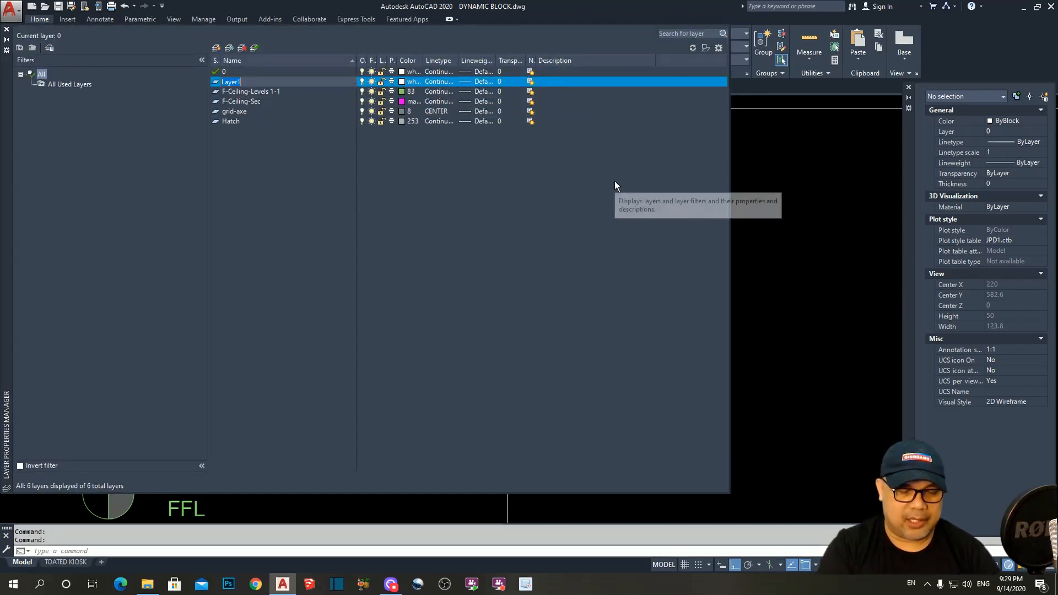
{"action": "type", "text": "LEVEL ELEVATION"}
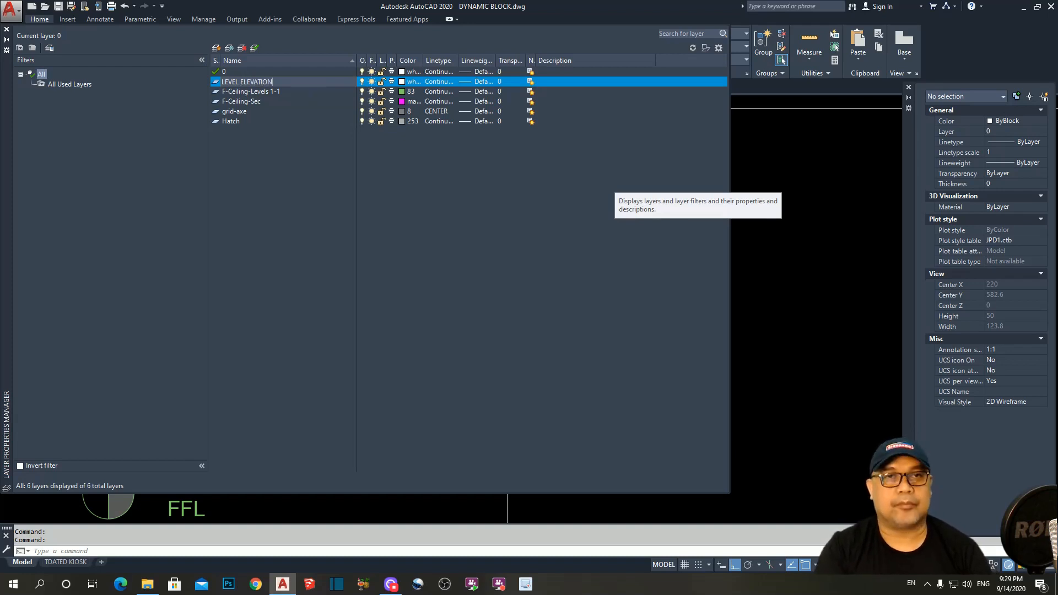
{"action": "left_click", "coordinate": [404, 82]}
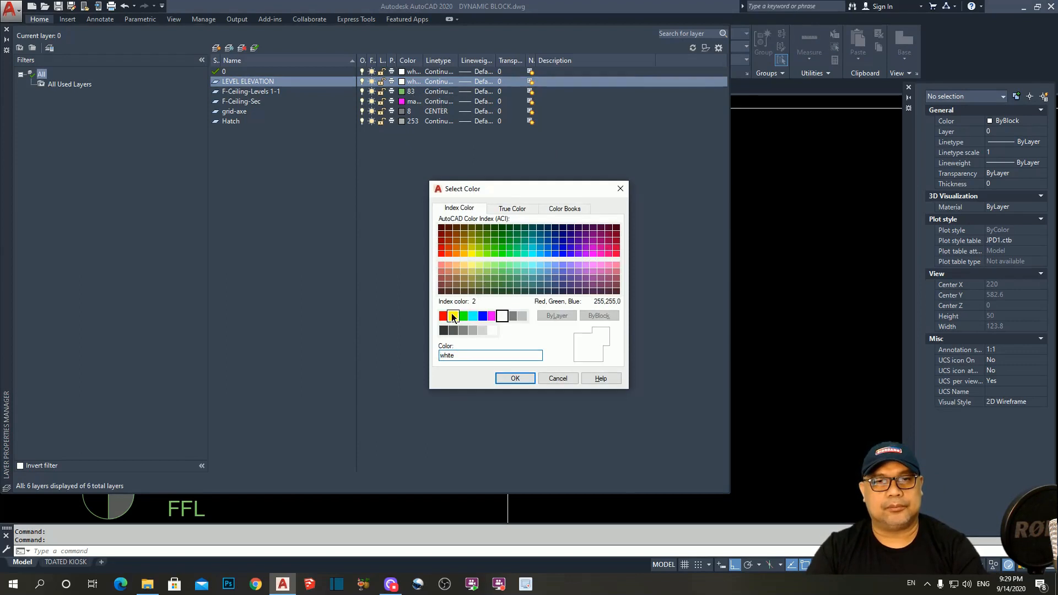
{"action": "left_click", "coordinate": [505, 377]}
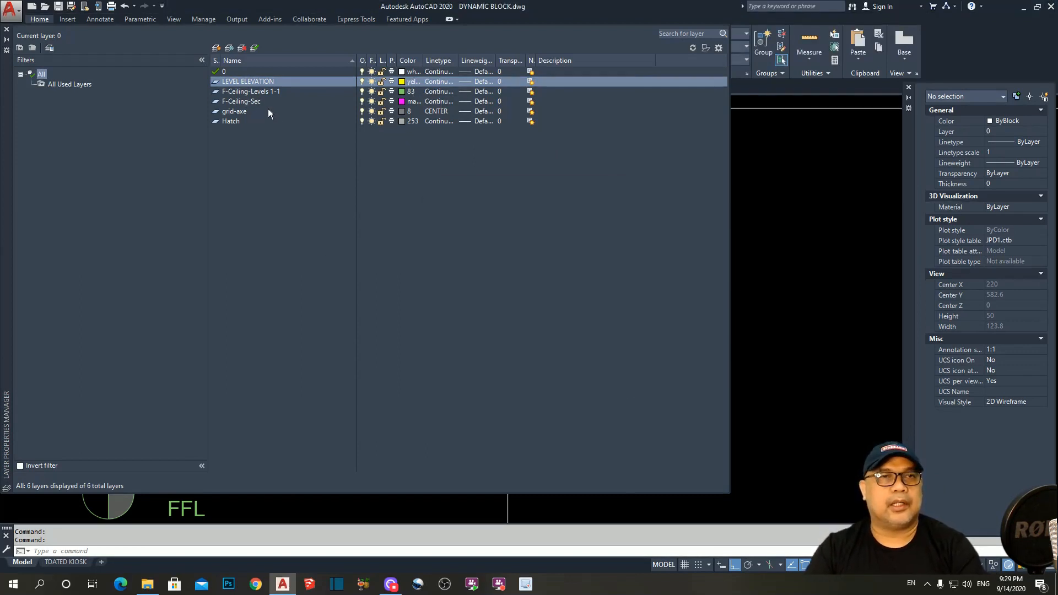
- Create a layer named LEVEL SECTION with the color green, and close the layer manager
{"action": "key", "text": "alt+n"}
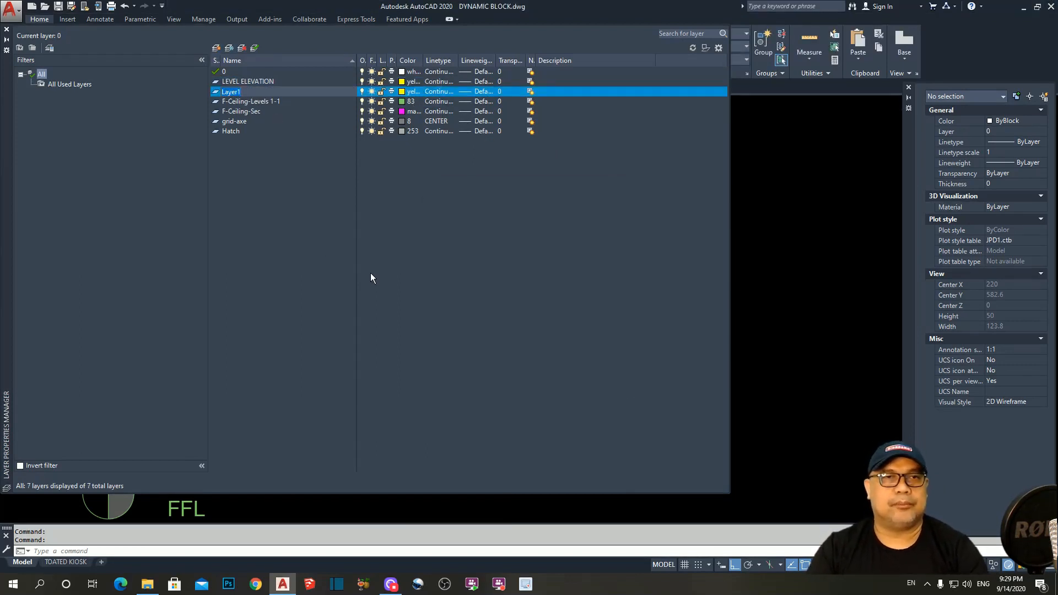
{"action": "type", "text": "LEVEL SECTION"}
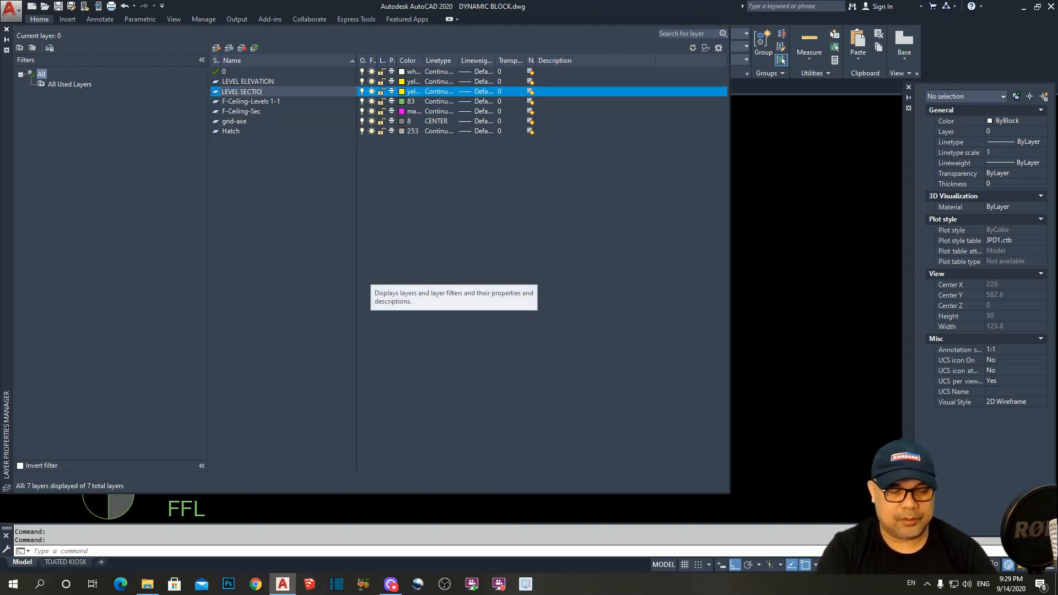
{"action": "left_click", "coordinate": [402, 93]}
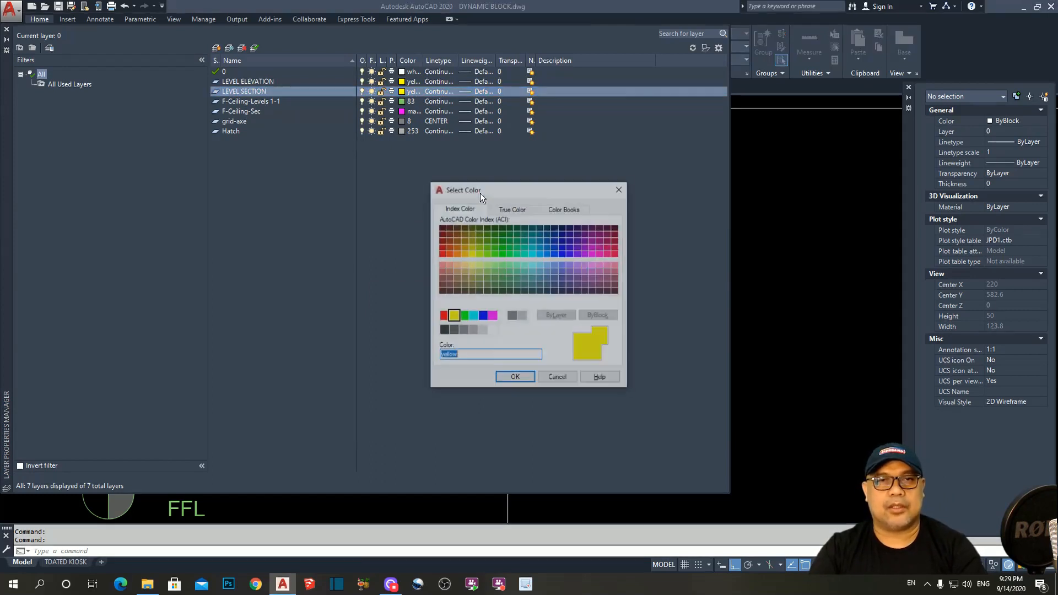
{"action": "left_click", "coordinate": [465, 316]}
{"action": "left_click", "coordinate": [511, 380]}
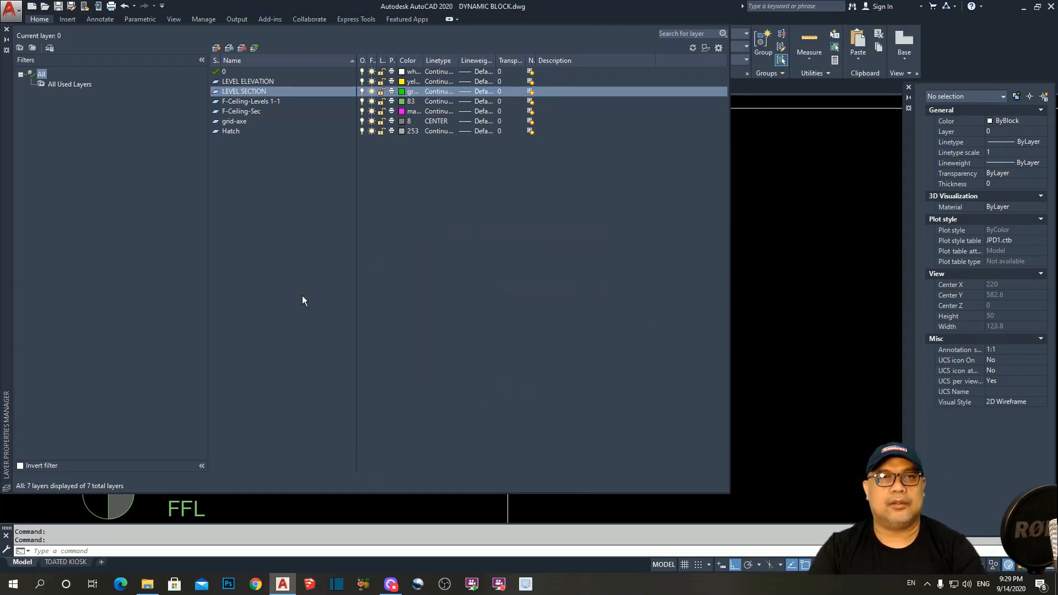
{"action": "left_click", "coordinate": [7, 29]}
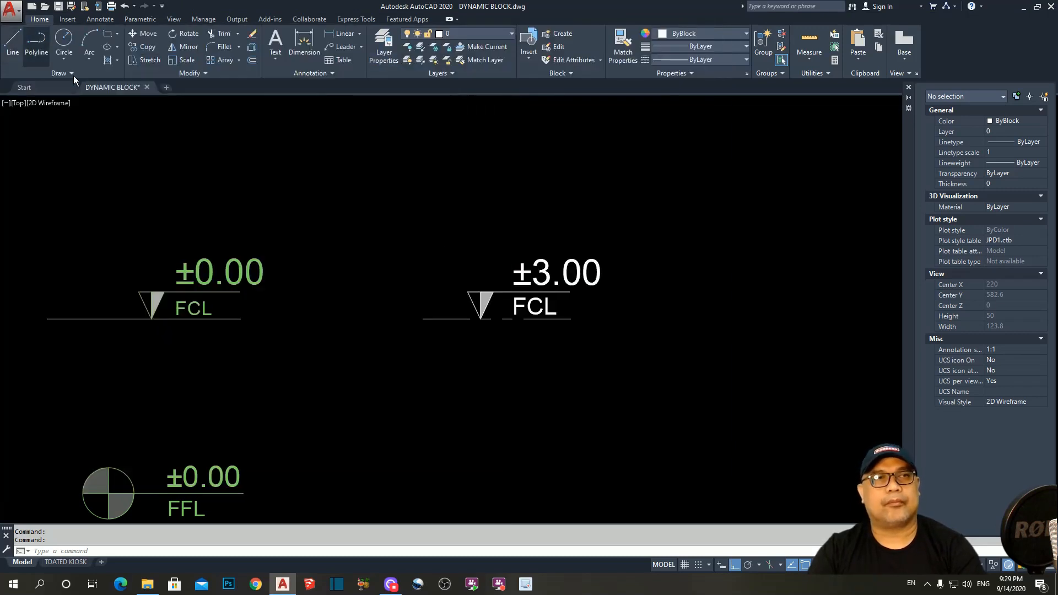
- Set the current object color to ByLayer and assign the ±3.00 FCL block to the LEVEL ELEVATION layer
{"action": "left_click", "coordinate": [697, 33]}
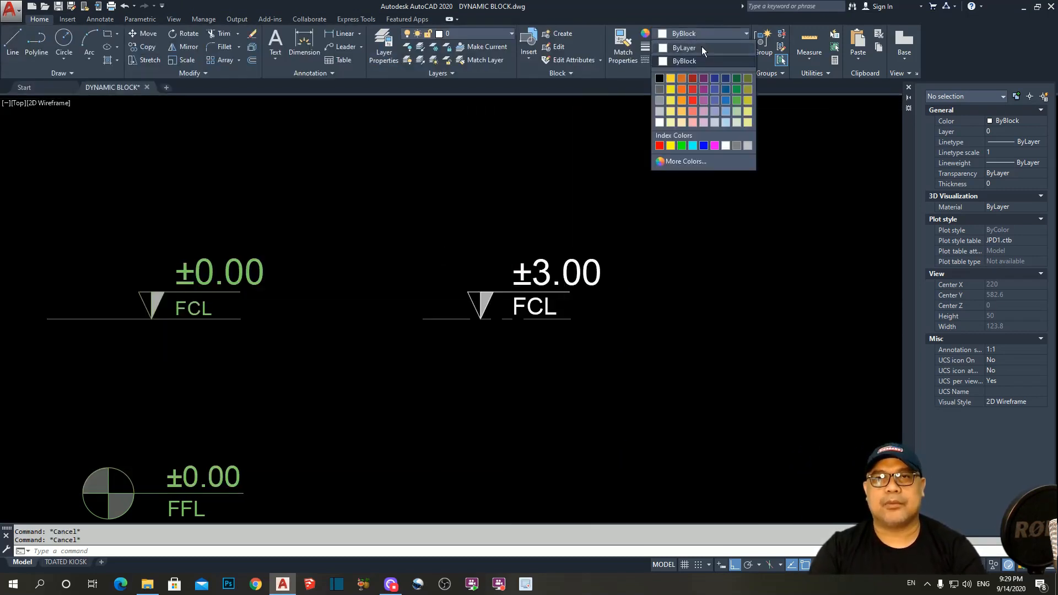
{"action": "left_click", "coordinate": [702, 48]}
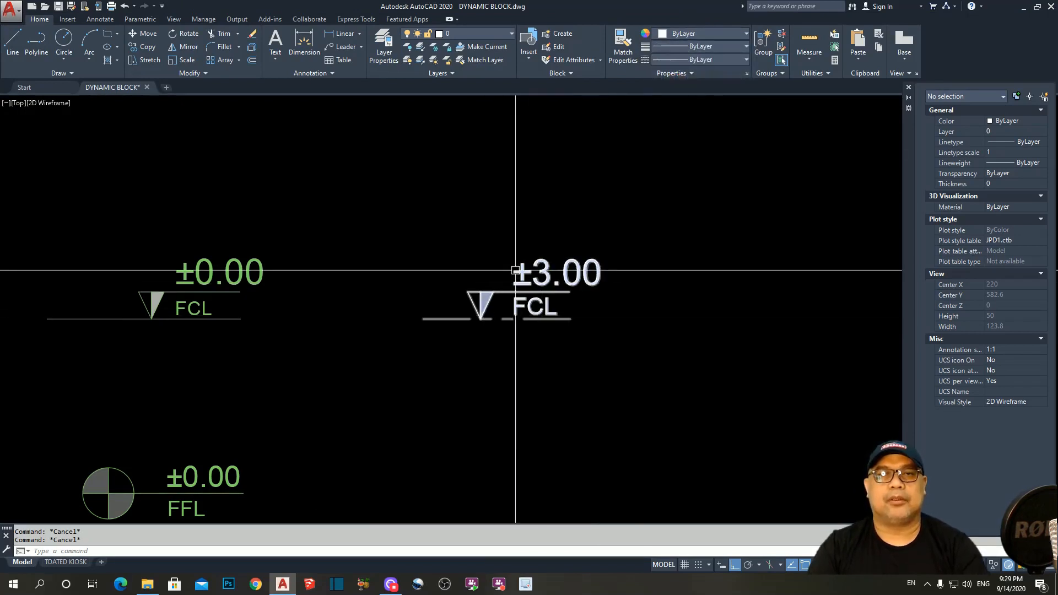
{"action": "left_click", "coordinate": [567, 315]}
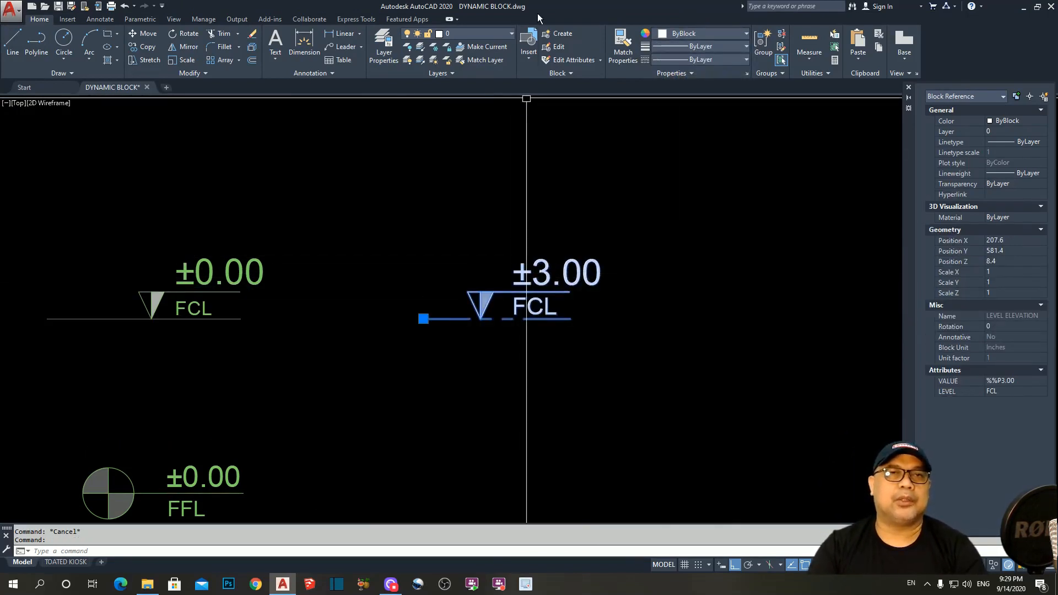
{"action": "left_click", "coordinate": [511, 33]}
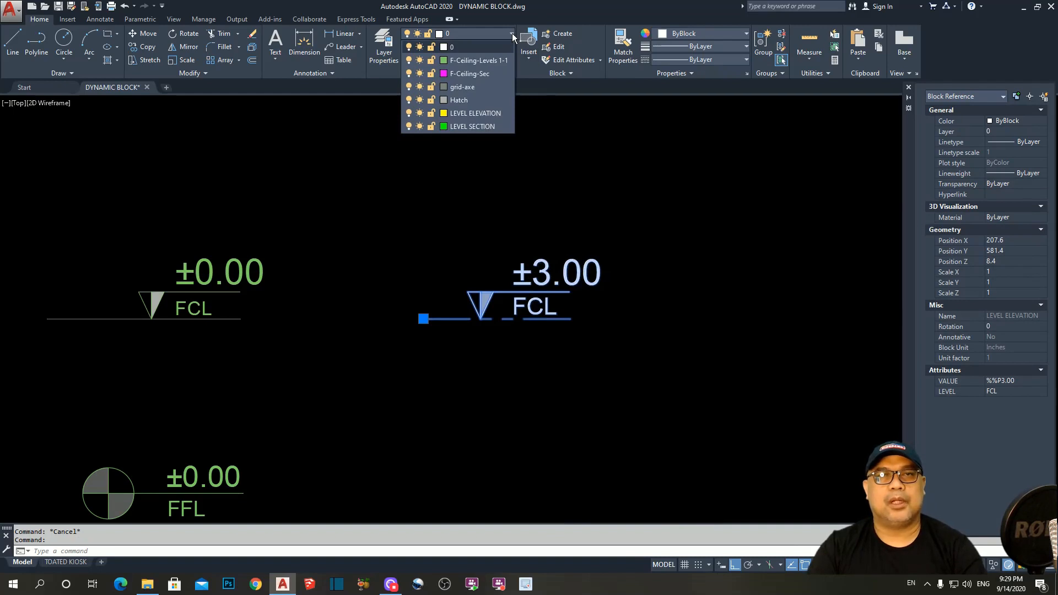
{"action": "left_click", "coordinate": [487, 114]}
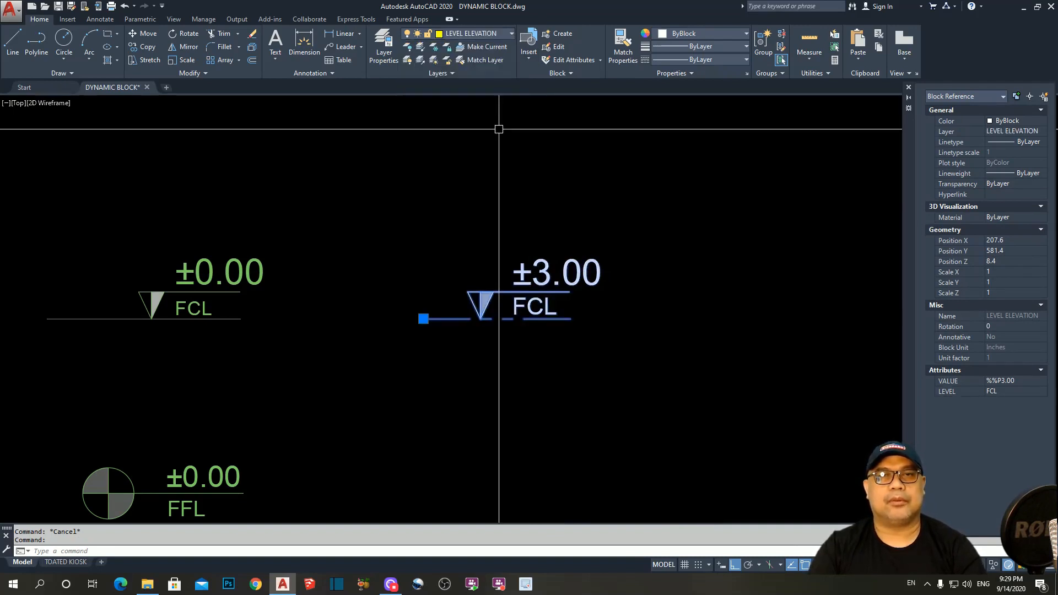
{"action": "key", "text": "Escape"}
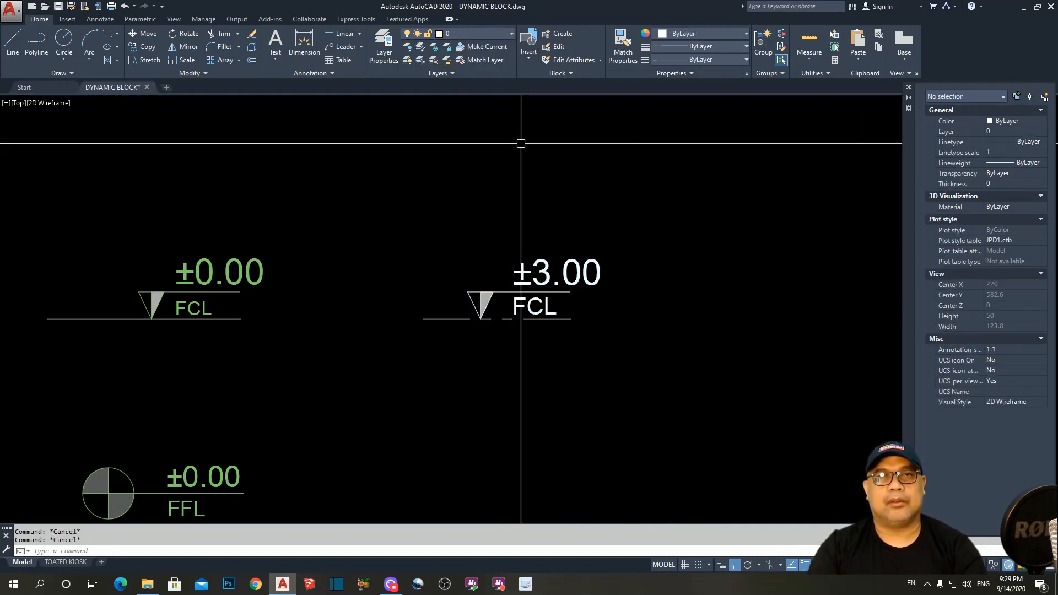
- Change the ±3.00 FCL block's color property to ByLayer
{"action": "left_click", "coordinate": [550, 279]}
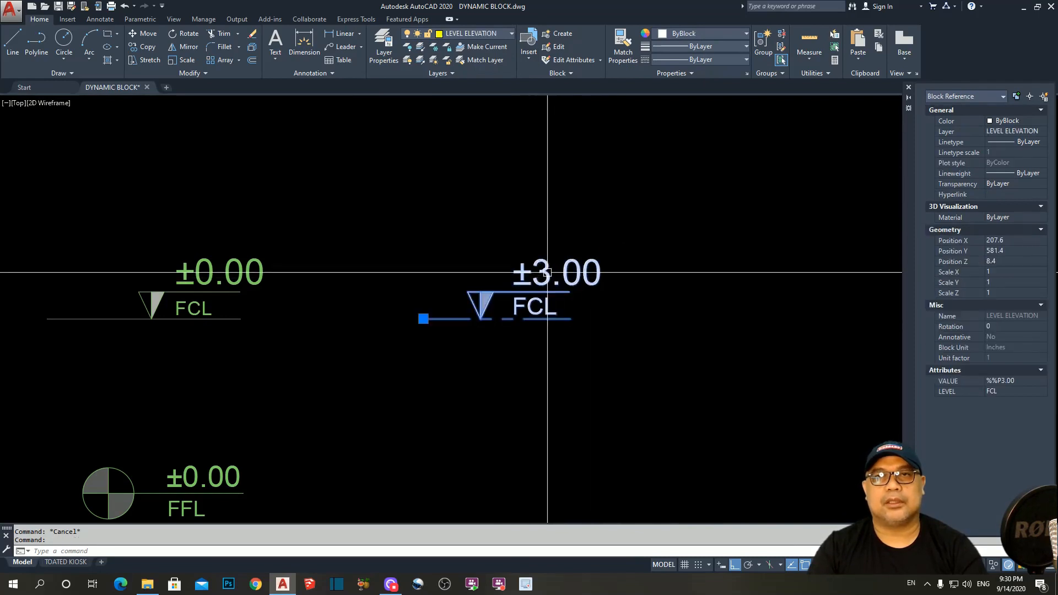
{"action": "left_click", "coordinate": [544, 281]}
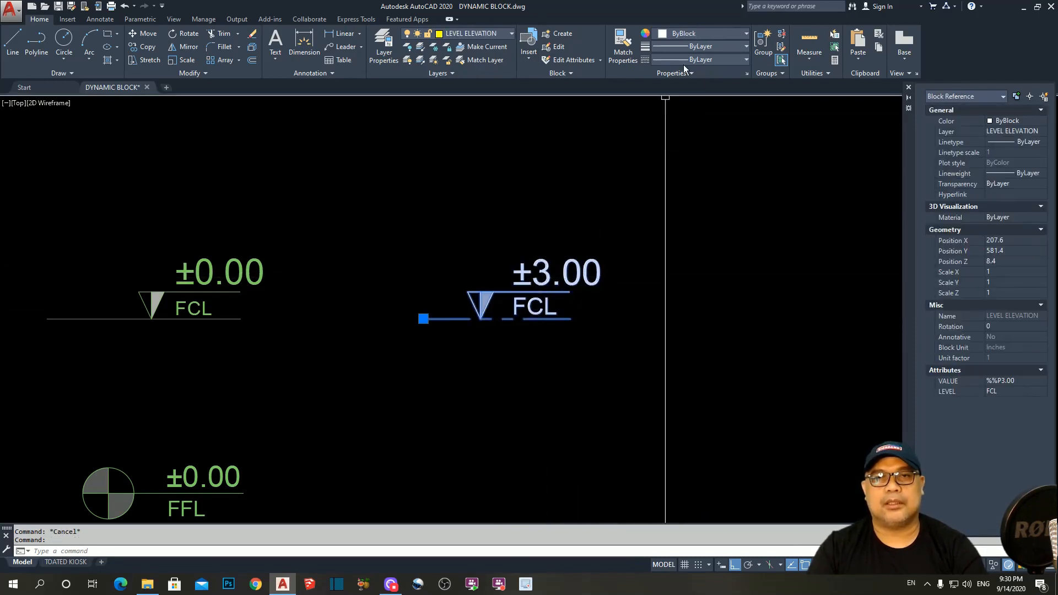
{"action": "left_click", "coordinate": [702, 35]}
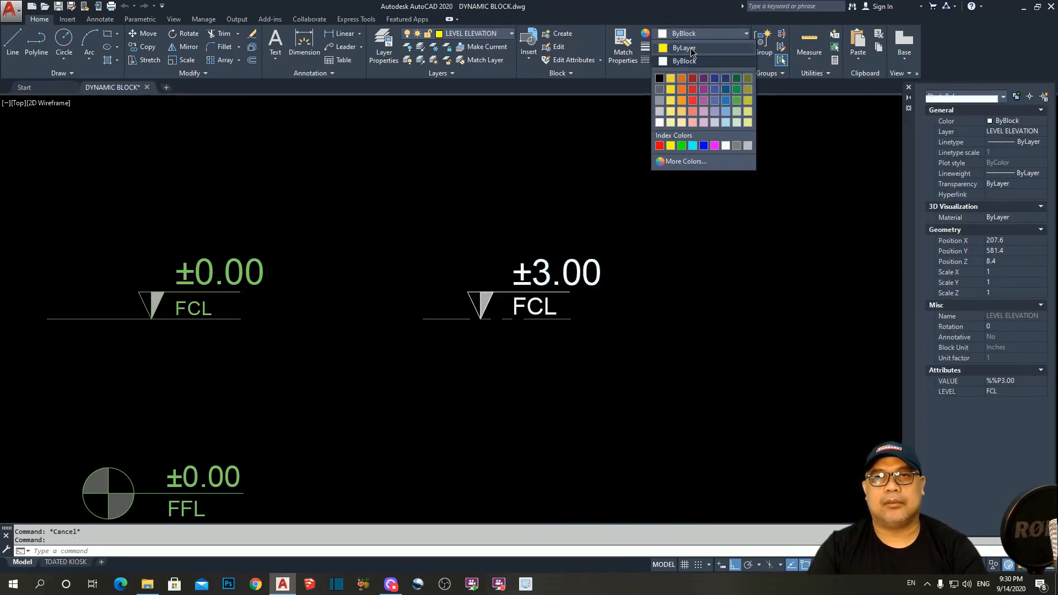
{"action": "left_click", "coordinate": [690, 48]}
{"action": "key", "text": "Escape"}
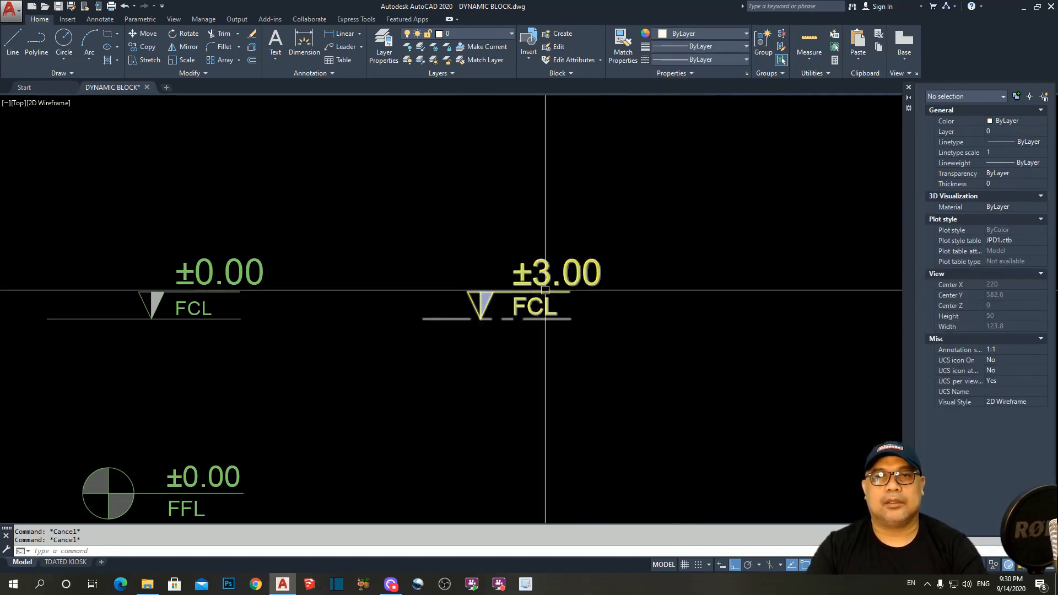
- Switch the ±3.00 FCL block to the LEVEL SECTION layer to test its color
{"action": "left_click", "coordinate": [546, 273]}
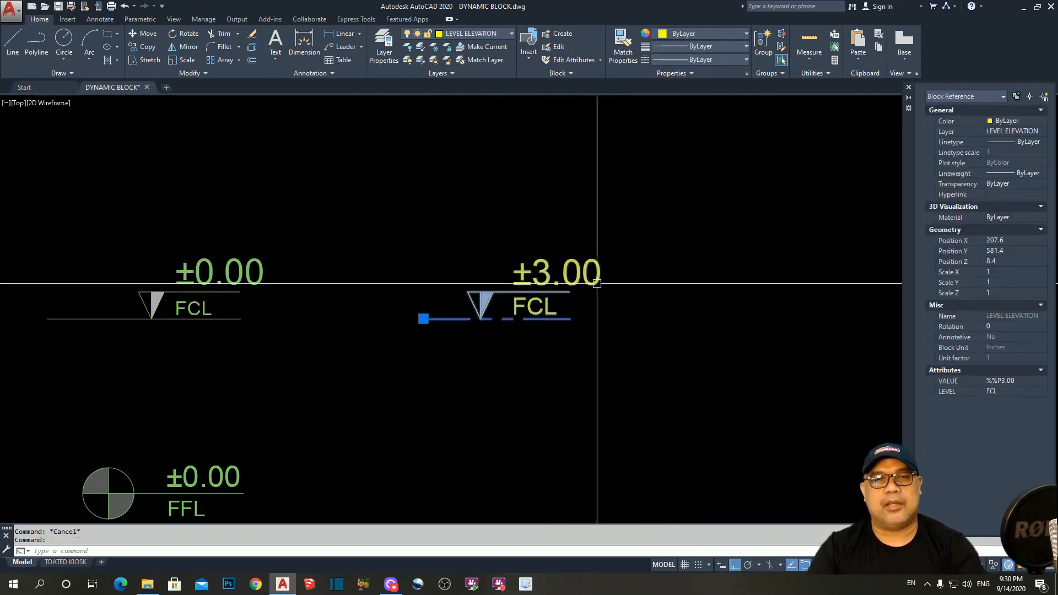
{"action": "key", "text": "Escape"}
{"action": "left_click", "coordinate": [549, 274]}
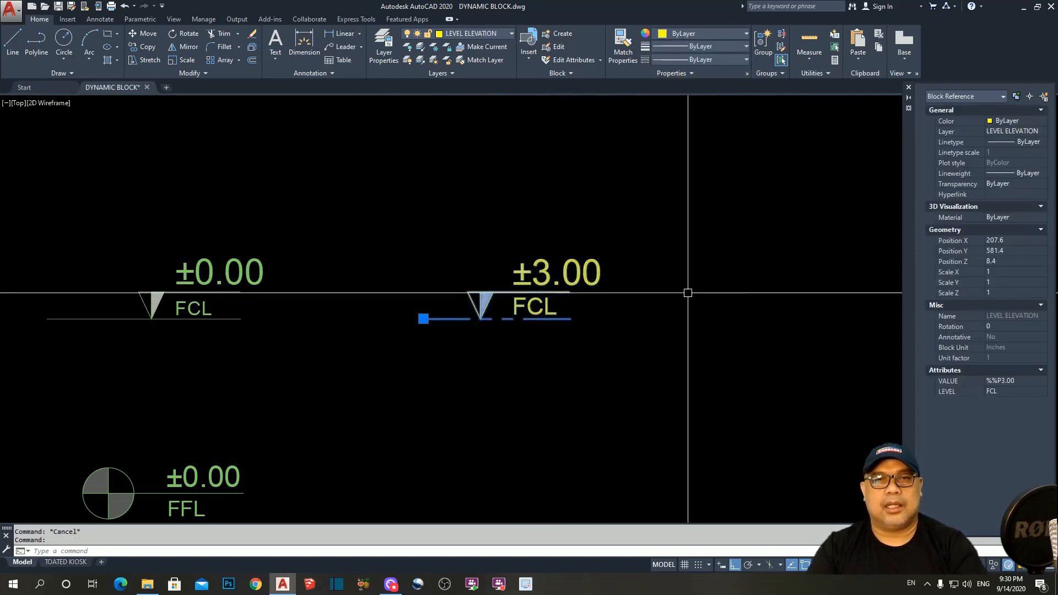
{"action": "left_click", "coordinate": [511, 33]}
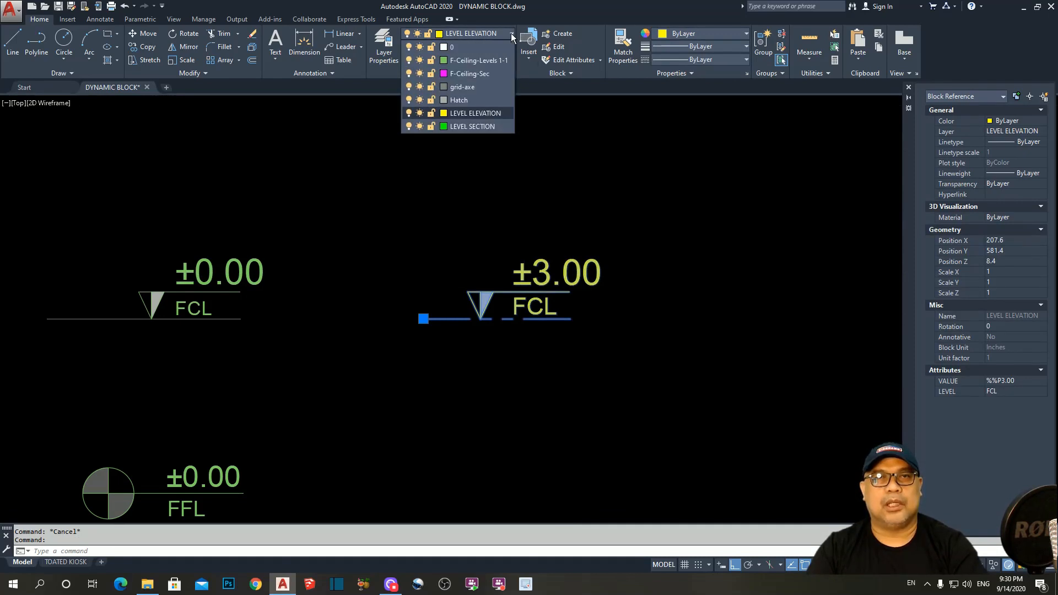
{"action": "left_click", "coordinate": [473, 126]}
{"action": "key", "text": "Escape"}
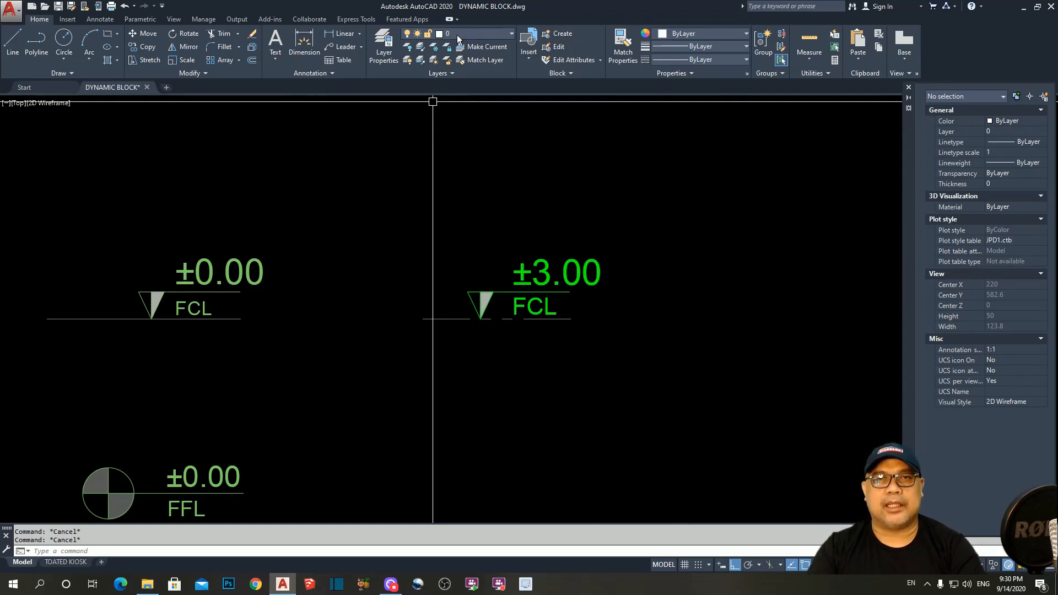
- Switch the ±3.00 FCL block to the F-Ceiling-Sec layer to test its color
{"action": "left_click", "coordinate": [548, 278]}
{"action": "left_click", "coordinate": [510, 35]}
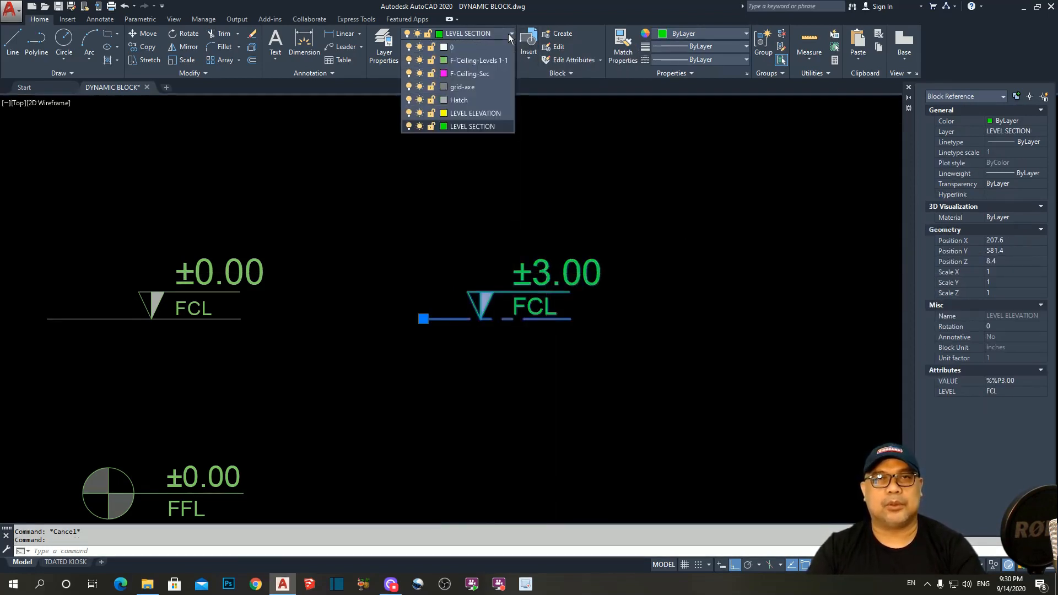
{"action": "left_click", "coordinate": [471, 75]}
{"action": "key", "text": "Escape"}
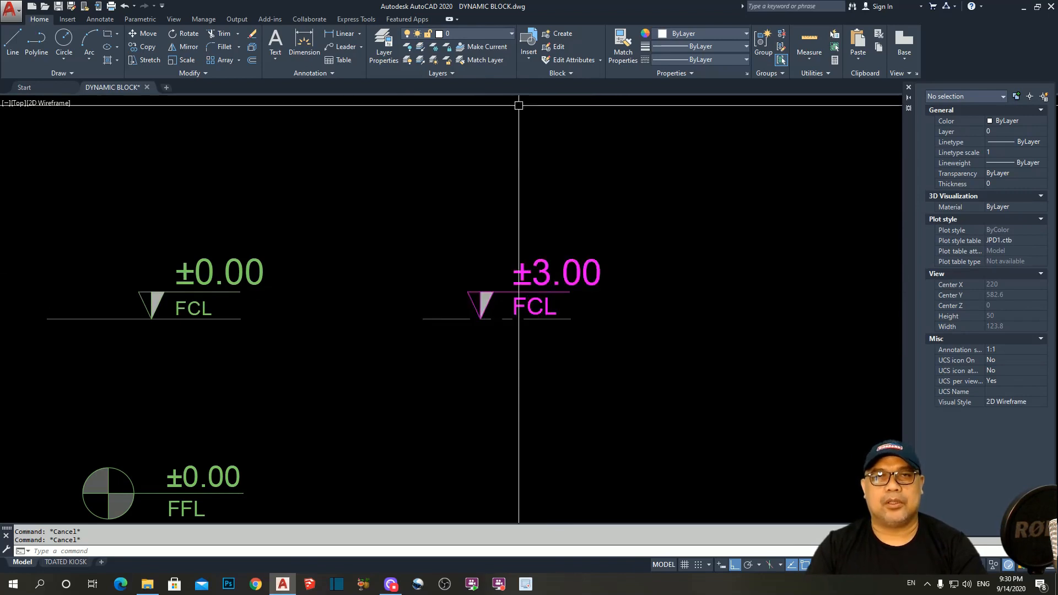
- Assign the ±3.00 FCL block to layer 0 and clear the selection
{"action": "left_click", "coordinate": [548, 279]}
{"action": "left_click", "coordinate": [481, 33]}
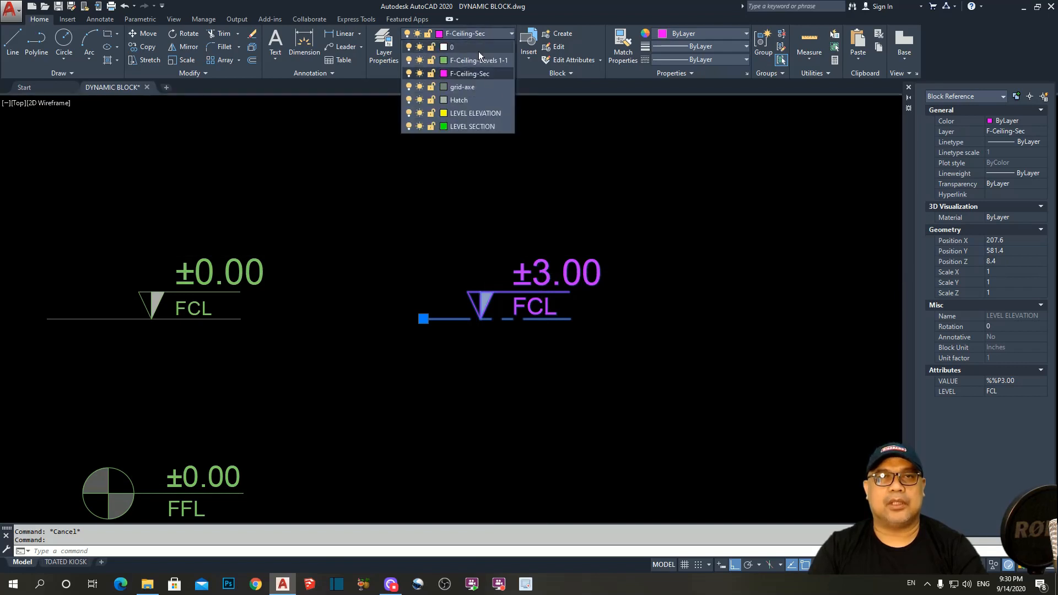
{"action": "left_click", "coordinate": [458, 48]}
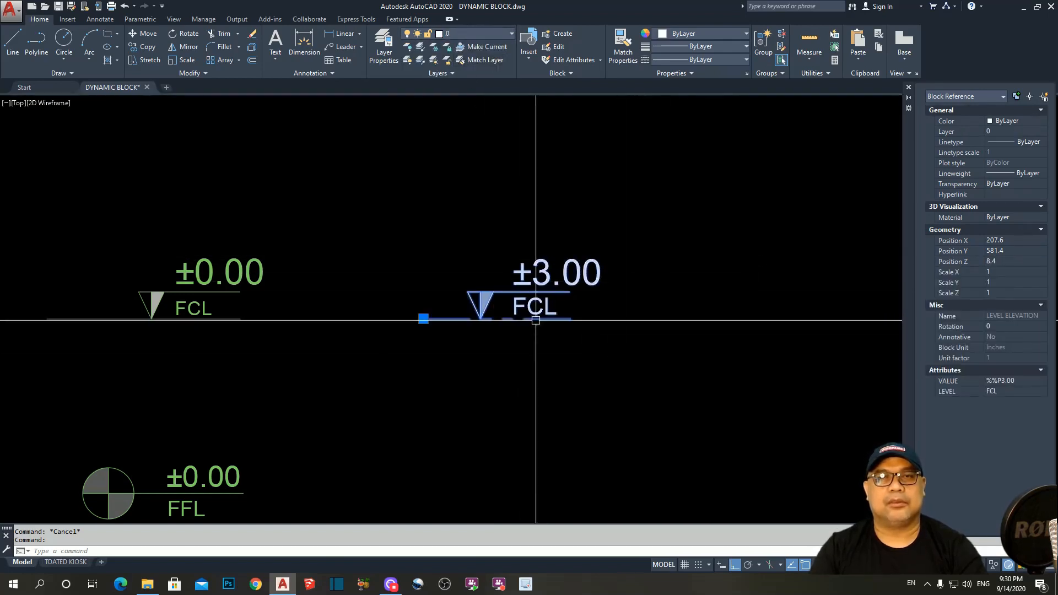
{"action": "key", "text": "Escape"}
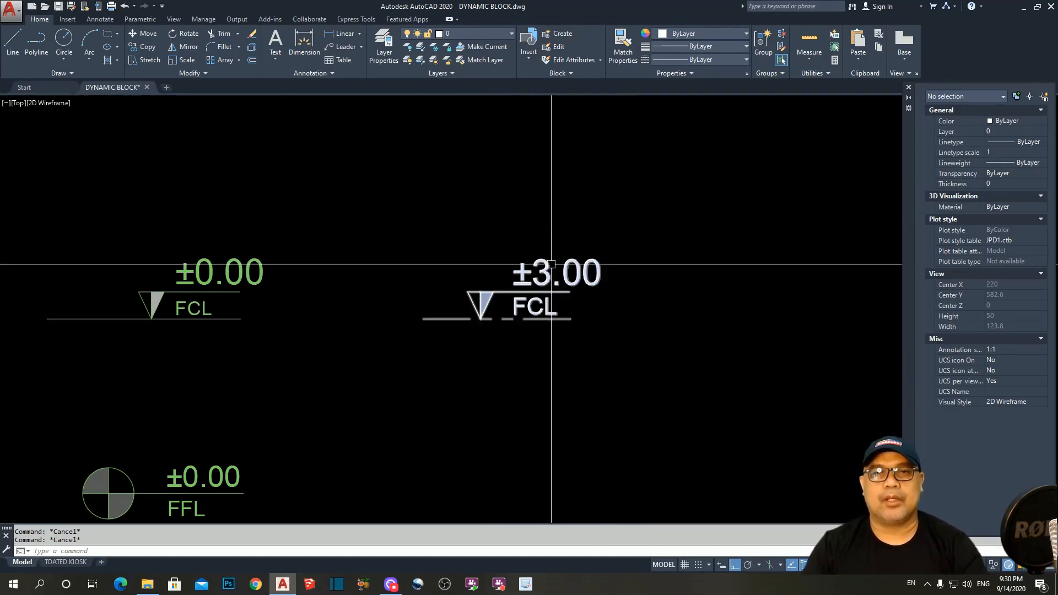
- Compare the grips and properties of the ±3.00 FCL block with those of the original ±0.00 FCL block
{"action": "scroll", "coordinate": [559, 234], "scroll_direction": "down", "scroll_amount": 2}
{"action": "scroll", "coordinate": [558, 256], "scroll_direction": "up", "scroll_amount": 2}
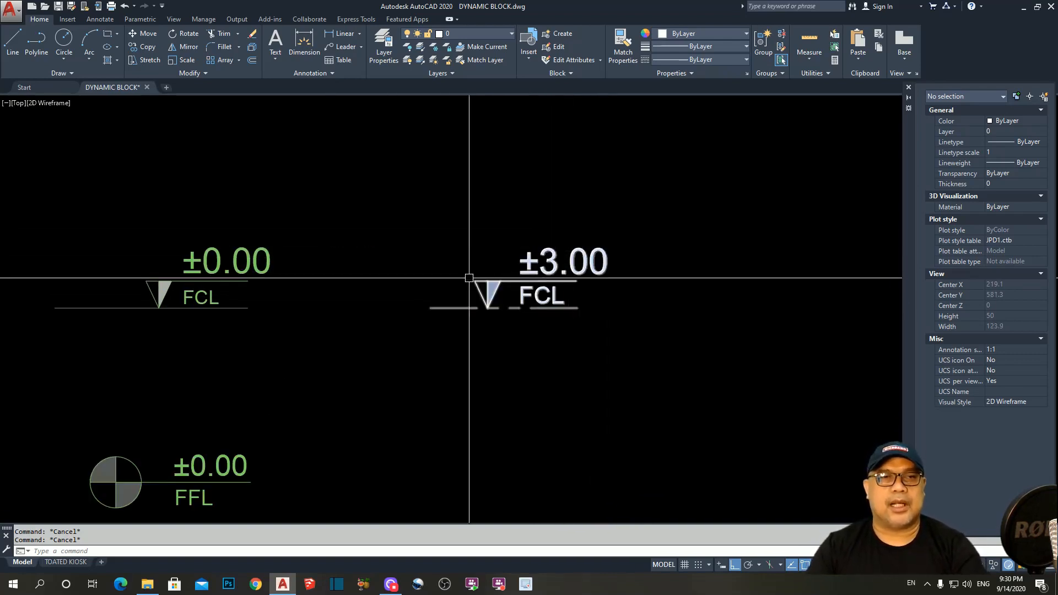
{"action": "left_click", "coordinate": [534, 305]}
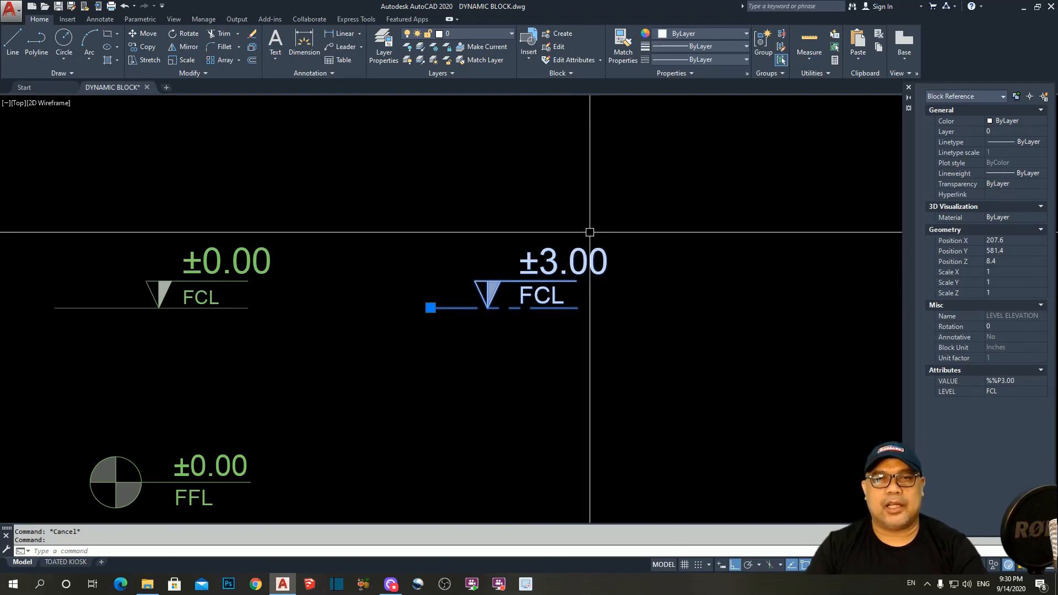
{"action": "key", "text": "Escape"}
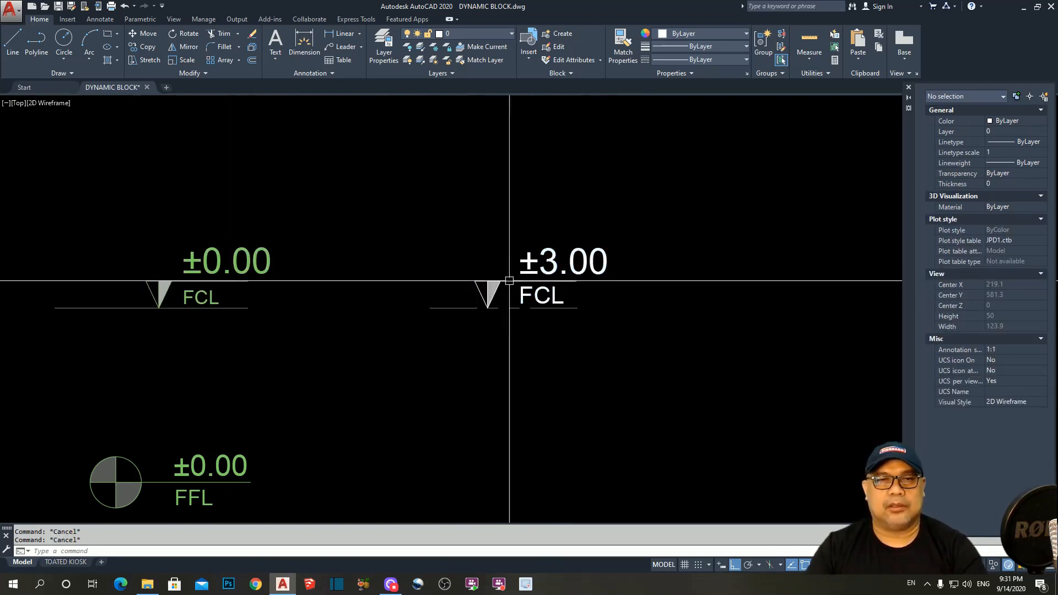
{"action": "left_click", "coordinate": [536, 284]}
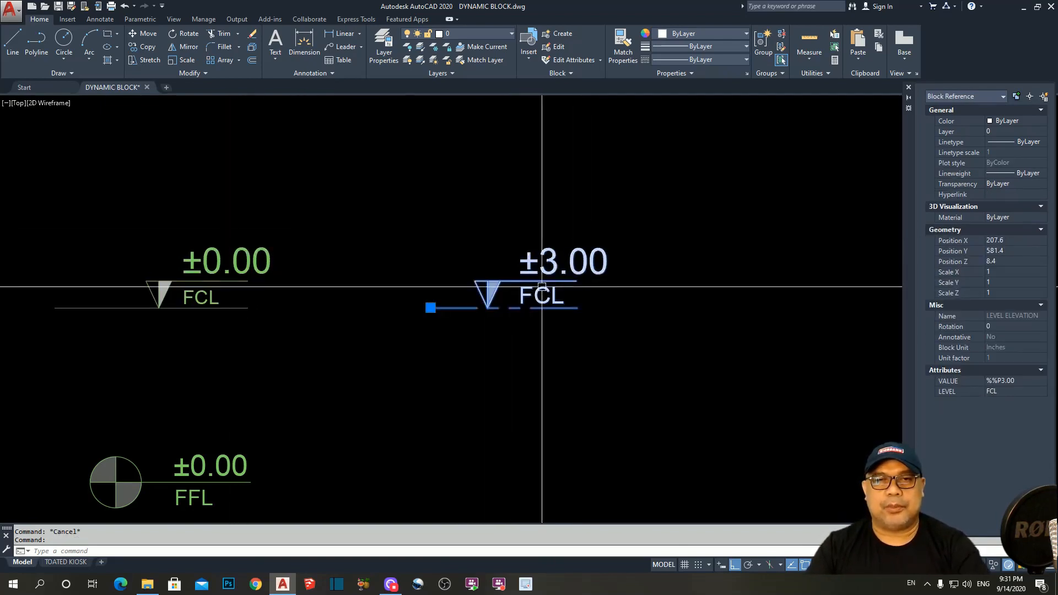
{"action": "key", "text": "Escape"}
{"action": "left_click", "coordinate": [208, 281]}
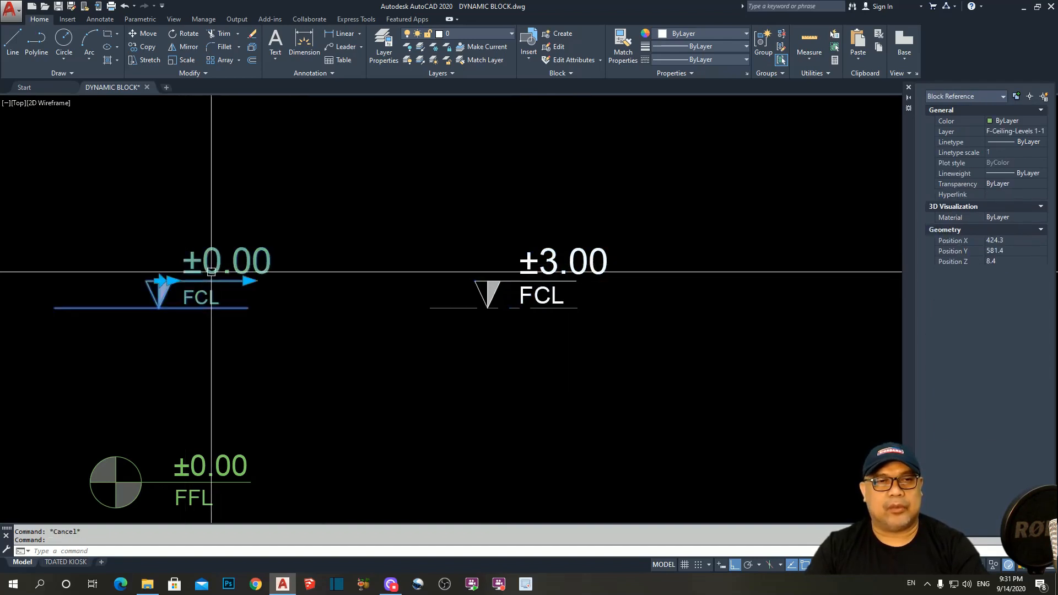
{"action": "key", "text": "Escape"}
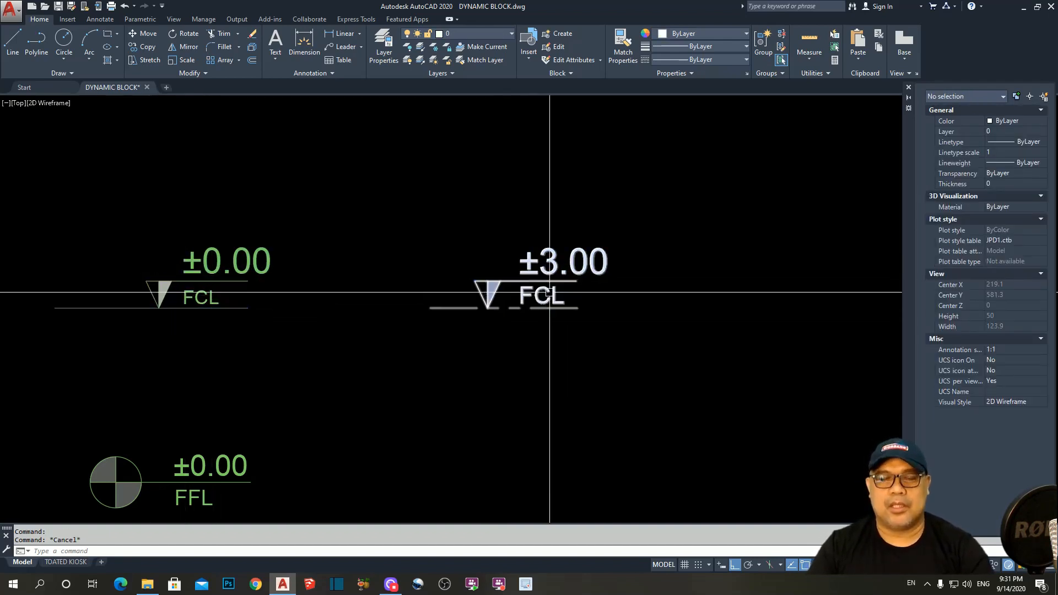
{"action": "key", "text": "Escape"}
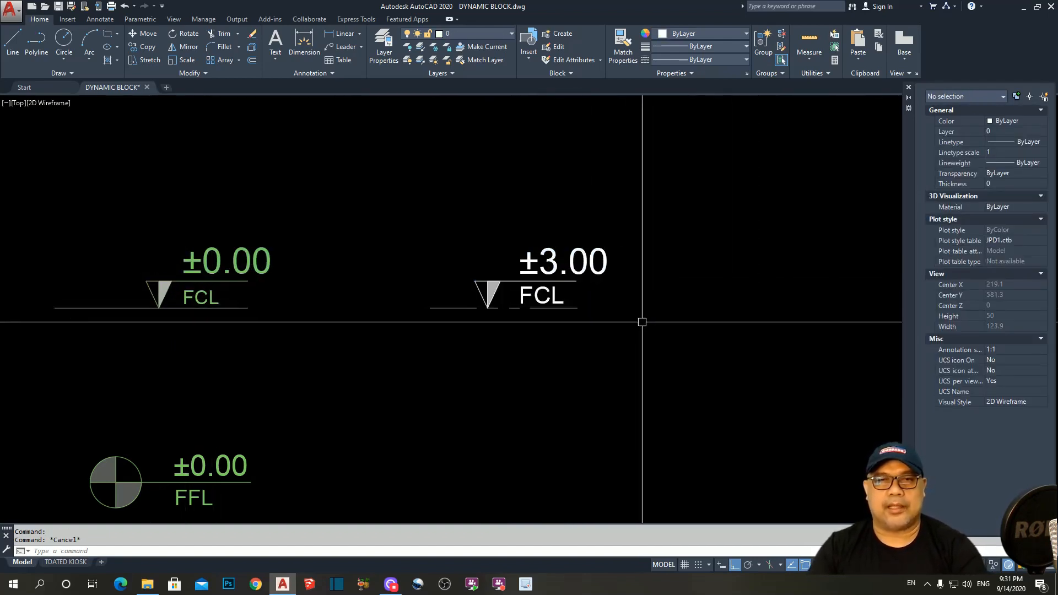
- Open the ±3.00 LEVEL ELEVATION block in the Block Editor
{"action": "mouse_move", "coordinate": [610, 321]}
{"action": "middle_mouse_down"}
{"action": "mouse_move", "coordinate": [611, 295]}
{"action": "mouse_move", "coordinate": [597, 305]}
{"action": "middle_mouse_up"}
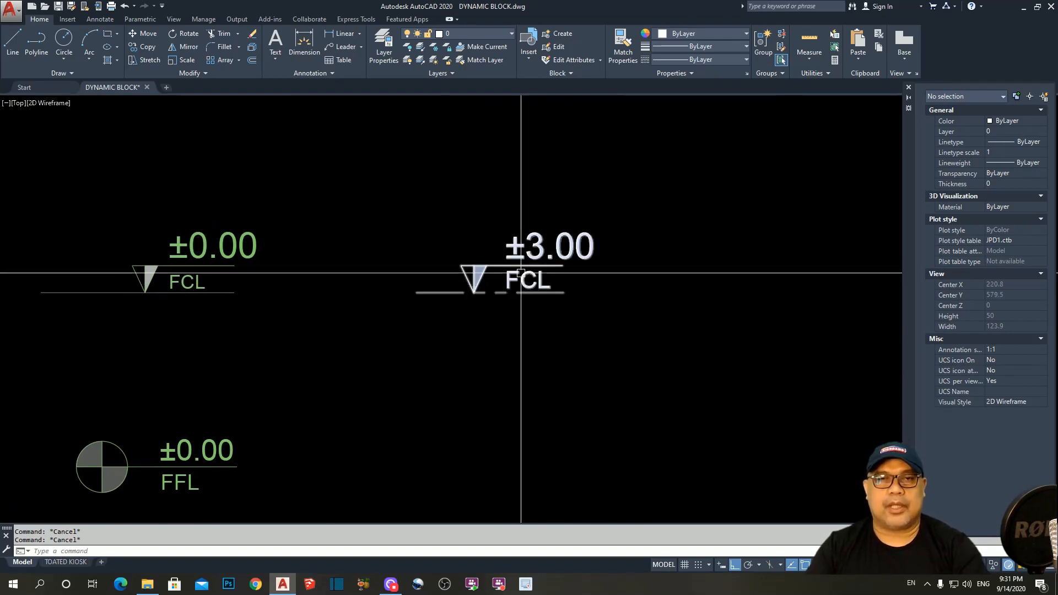
{"action": "left_click", "coordinate": [491, 275]}
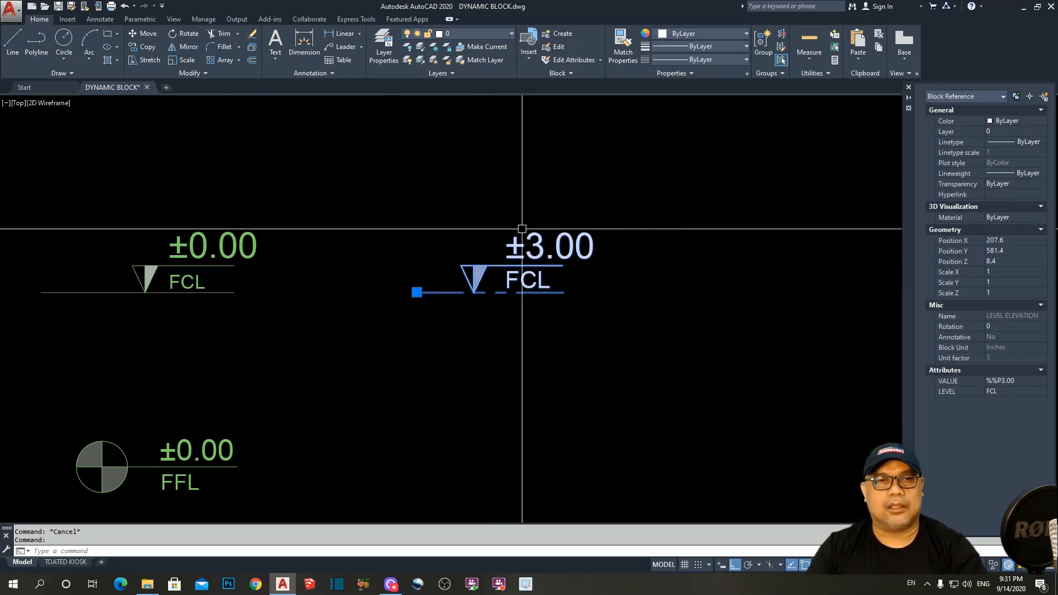
{"action": "right_click", "coordinate": [490, 233]}
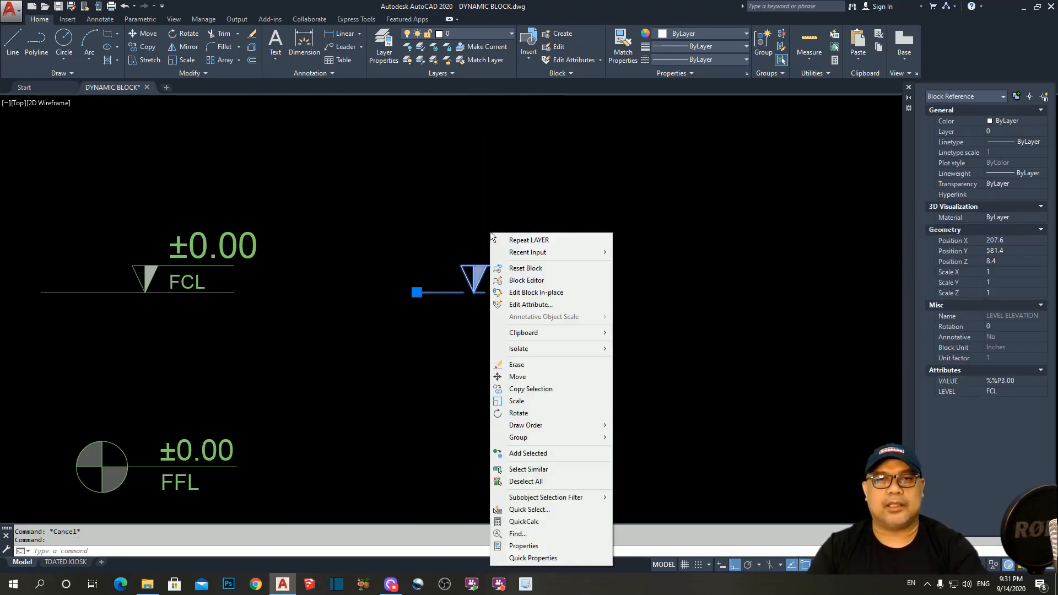
{"action": "left_click", "coordinate": [524, 280]}
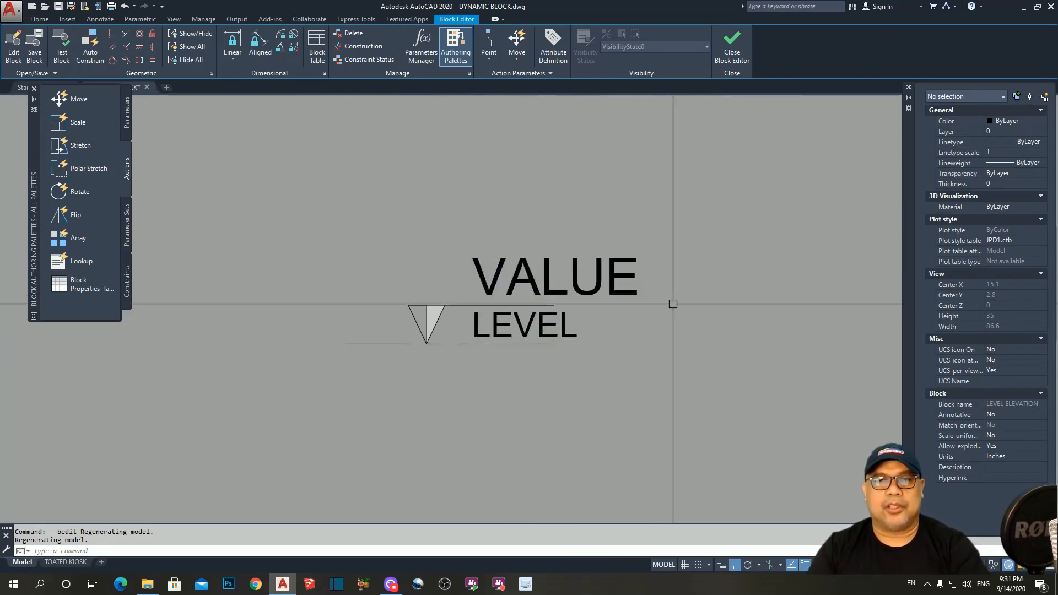
{"action": "middle_click_drag", "start_coordinate": [641, 292], "coordinate": [625, 300]}
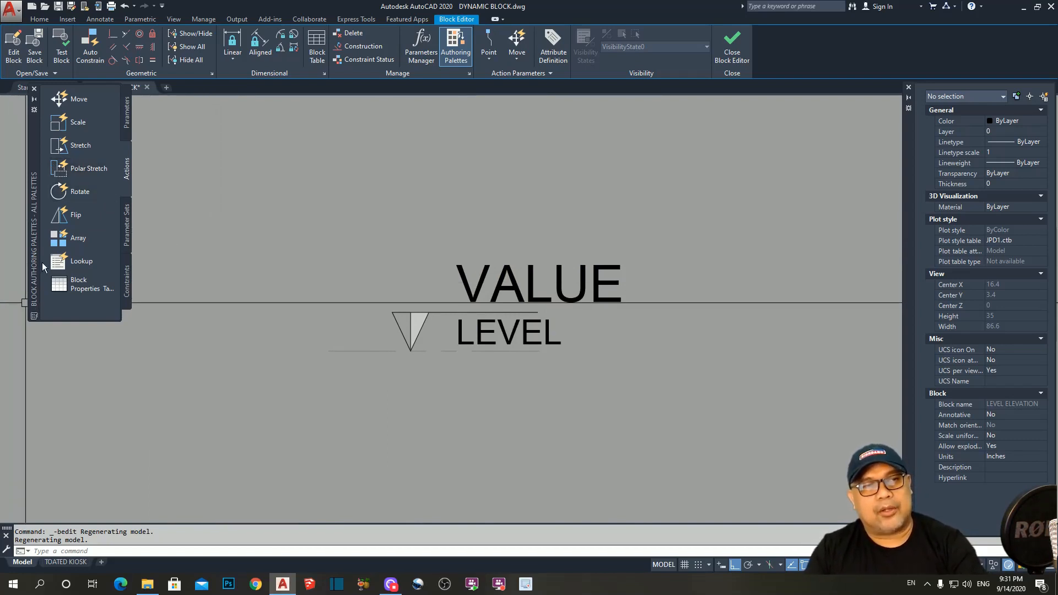
{"action": "left_click", "coordinate": [127, 114]}
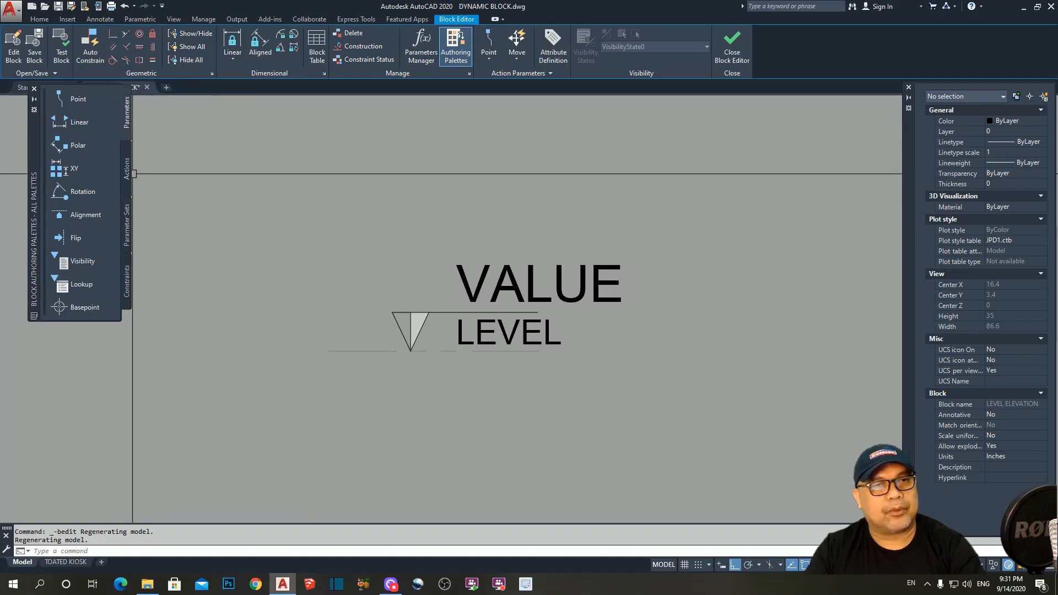
{"action": "left_click", "coordinate": [127, 170]}
{"action": "left_click", "coordinate": [128, 229]}
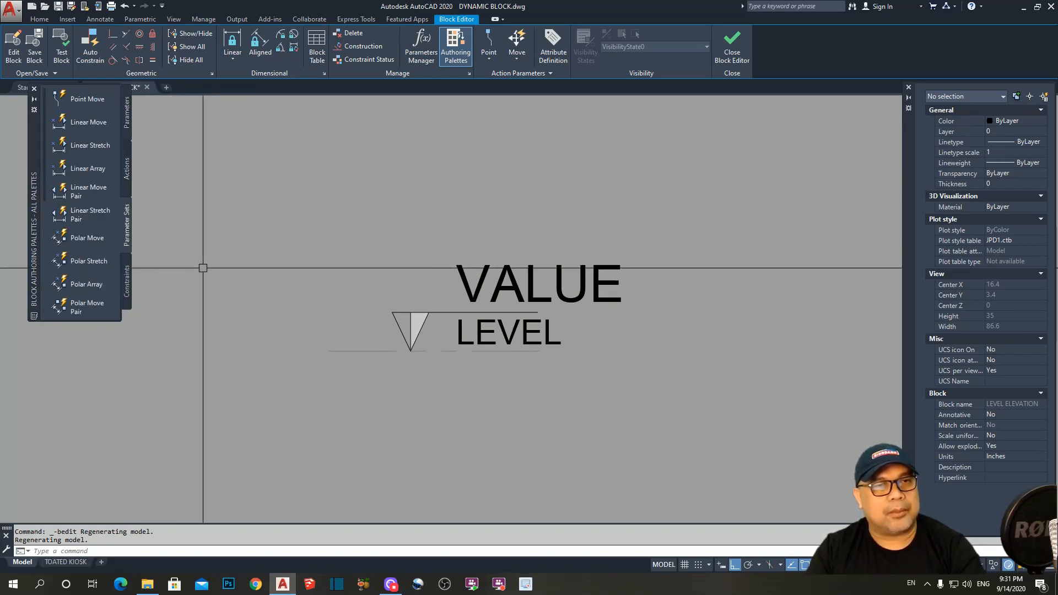
{"action": "left_click", "coordinate": [128, 281]}
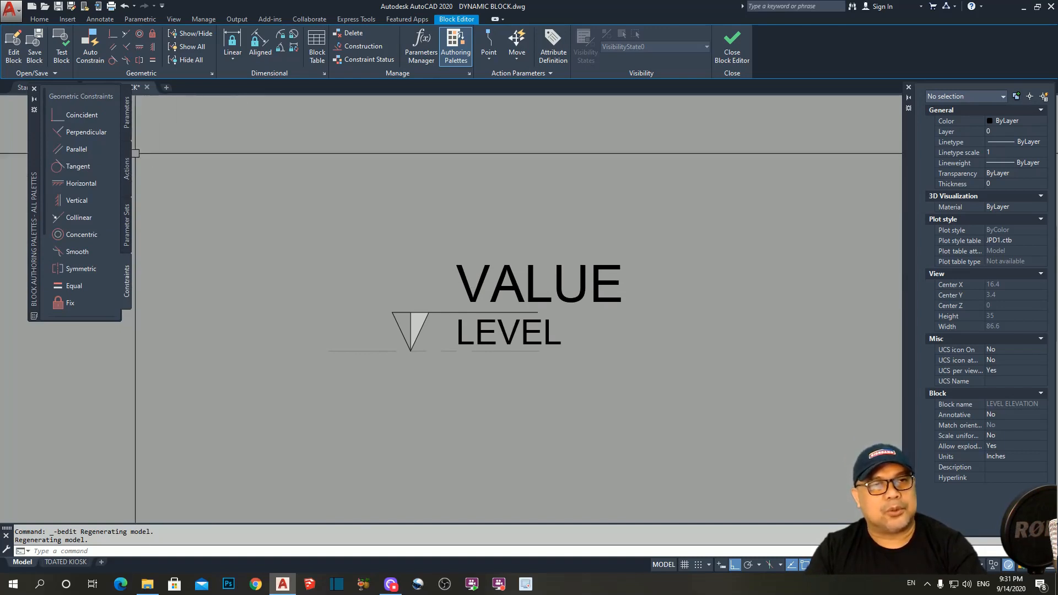
- Add a Linear parameter from the triangle's upper-right corner to the right end of the level line, with its label above VALUE
{"action": "left_click", "coordinate": [129, 114]}
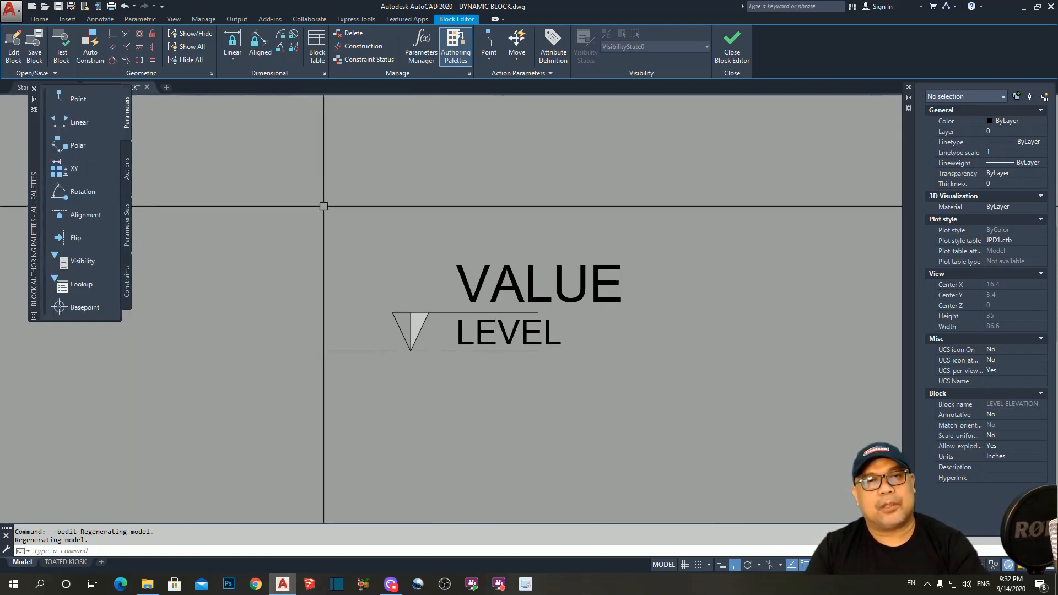
{"action": "middle_click_drag", "start_coordinate": [489, 330], "coordinate": [472, 305]}
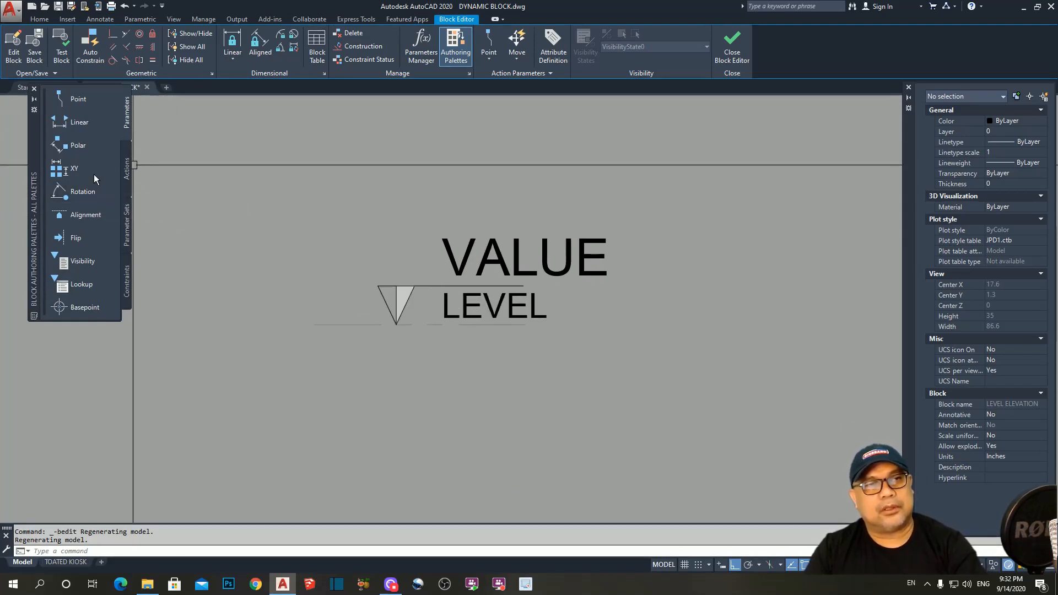
{"action": "left_click", "coordinate": [78, 122]}
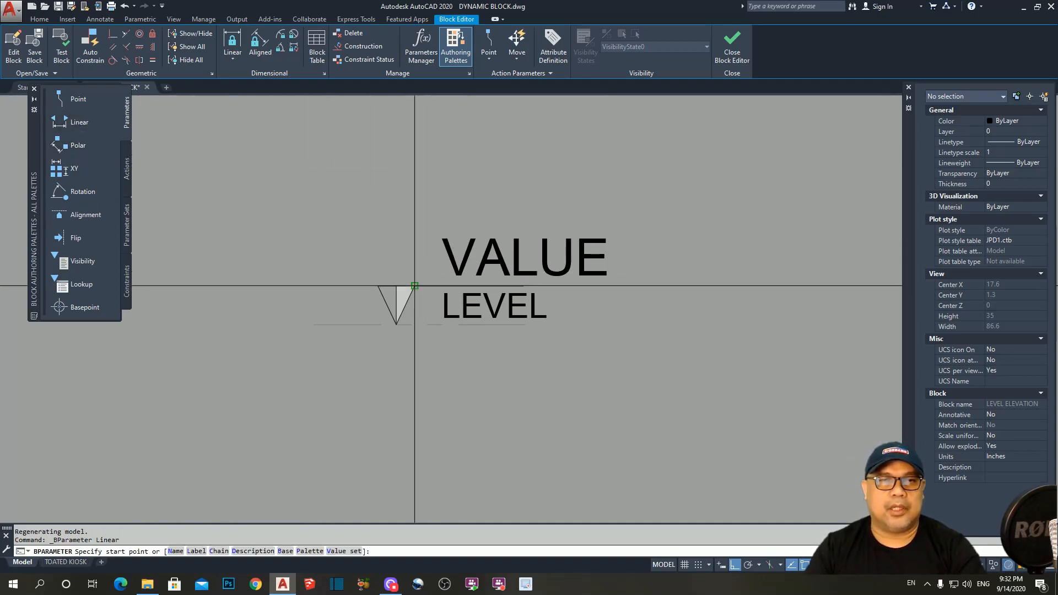
{"action": "left_click", "coordinate": [414, 286]}
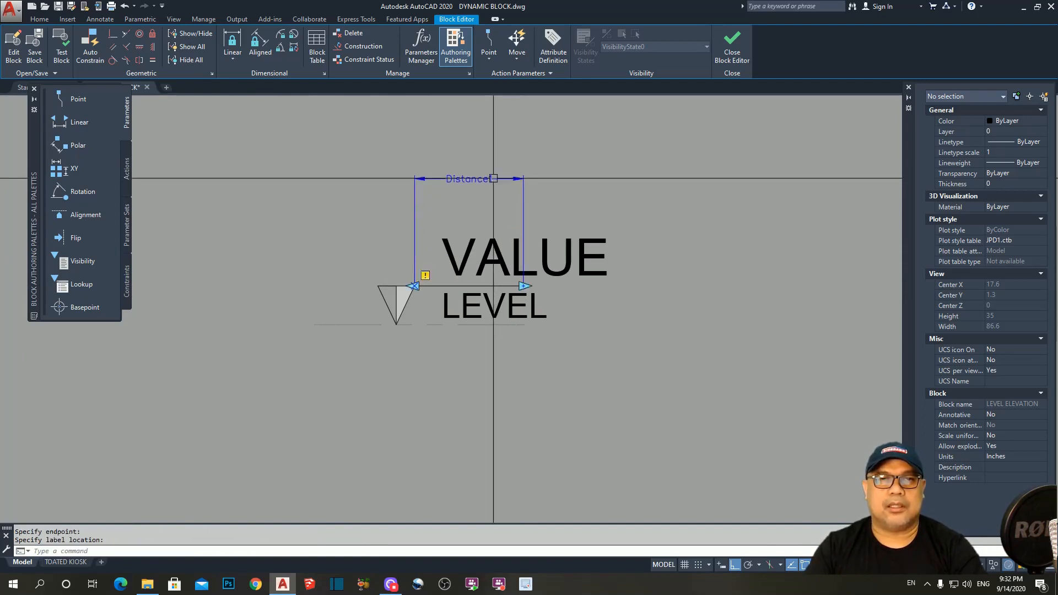
{"action": "middle_click_drag", "start_coordinate": [525, 362], "coordinate": [505, 397]}
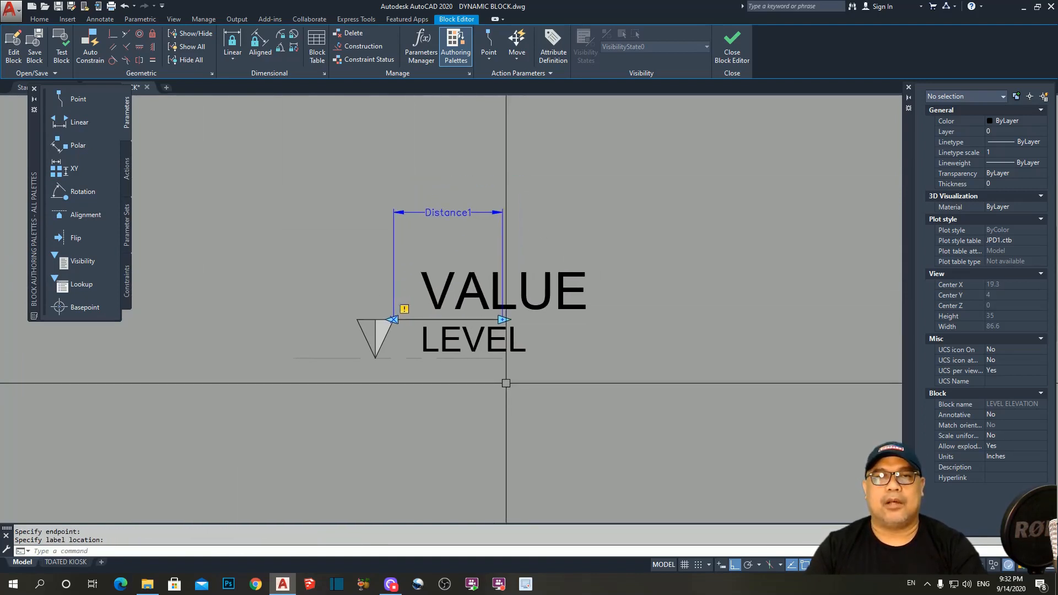
- Set the linear parameter's number of grips to 1
{"action": "scroll", "coordinate": [430, 182], "scroll_direction": "up", "scroll_amount": 2}
{"action": "middle_click_drag", "start_coordinate": [490, 248], "coordinate": [460, 221]}
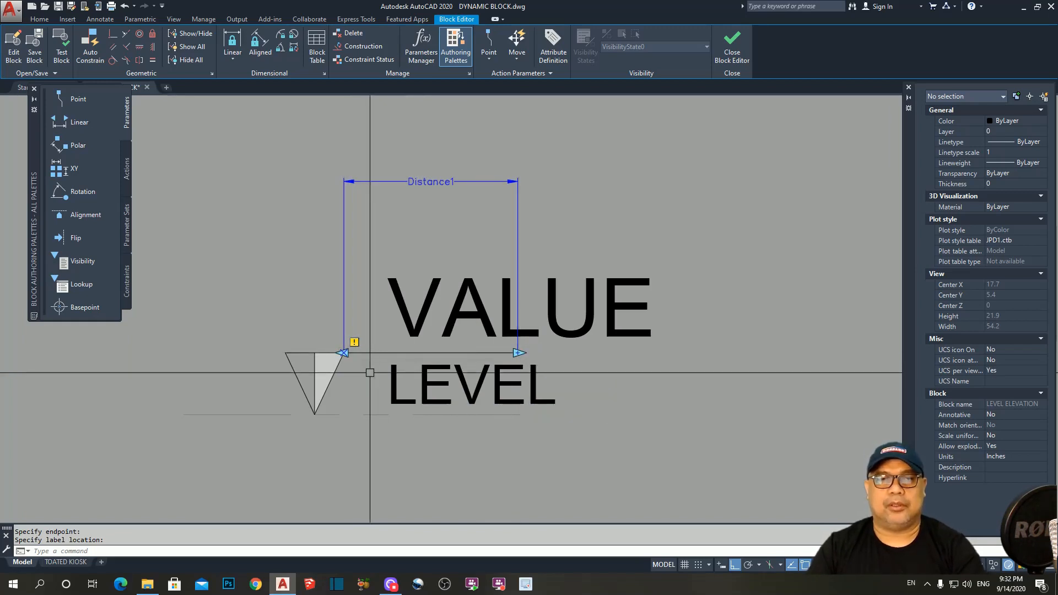
{"action": "middle_click_drag", "start_coordinate": [532, 305], "coordinate": [506, 285]}
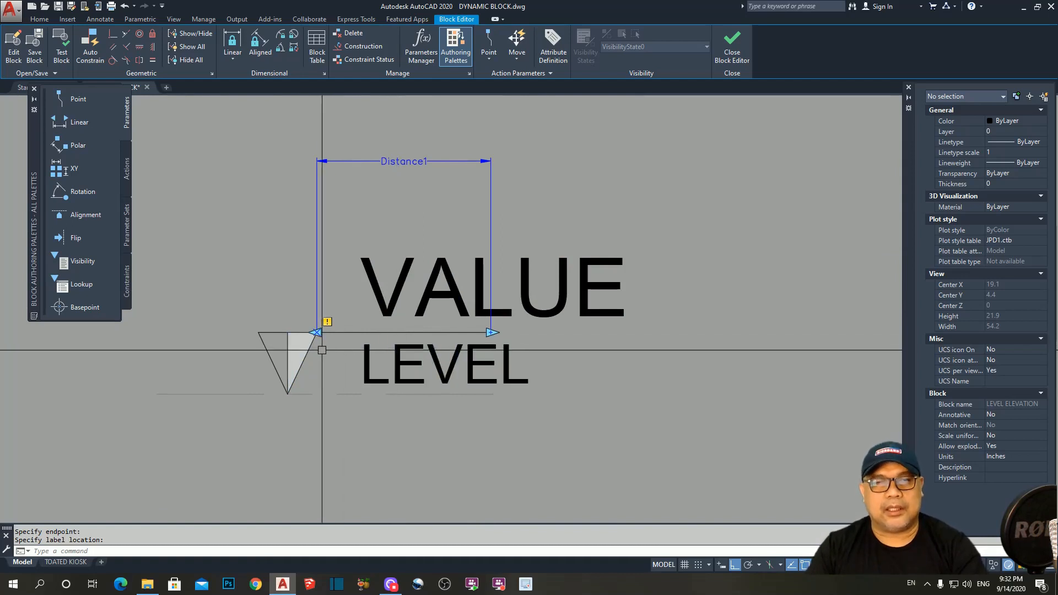
{"action": "scroll", "coordinate": [333, 345], "scroll_direction": "up", "scroll_amount": 2}
{"action": "middle_click_drag", "start_coordinate": [363, 347], "coordinate": [337, 347]}
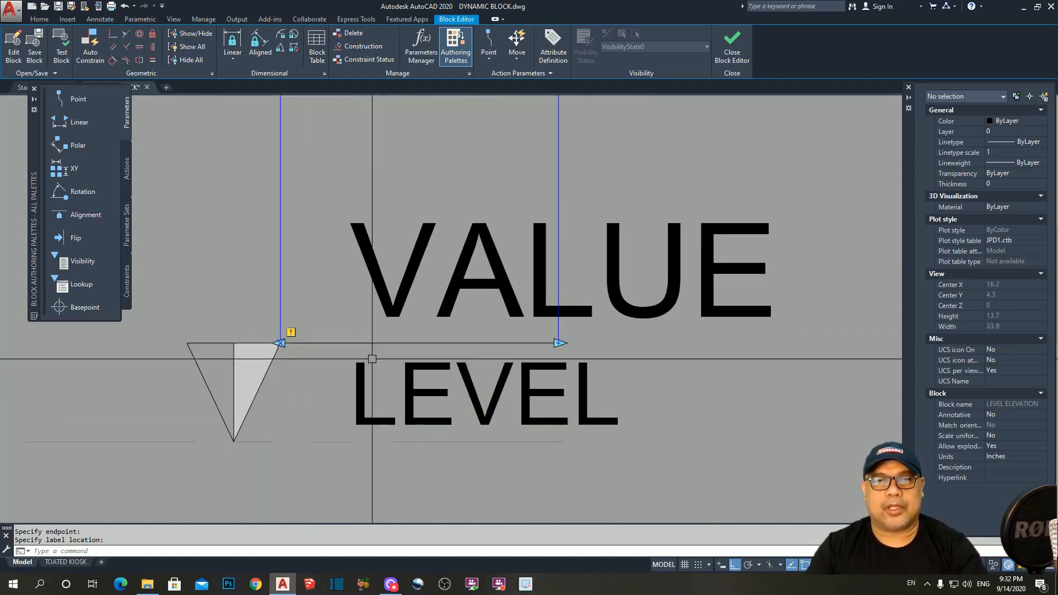
{"action": "scroll", "coordinate": [371, 354], "scroll_direction": "down", "scroll_amount": 2}
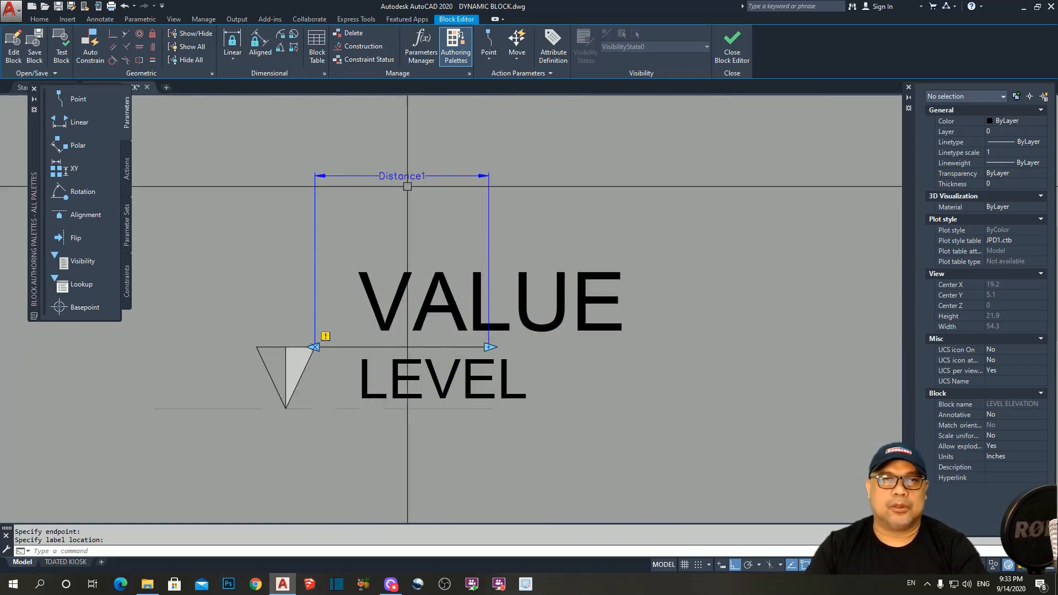
{"action": "left_click", "coordinate": [391, 178]}
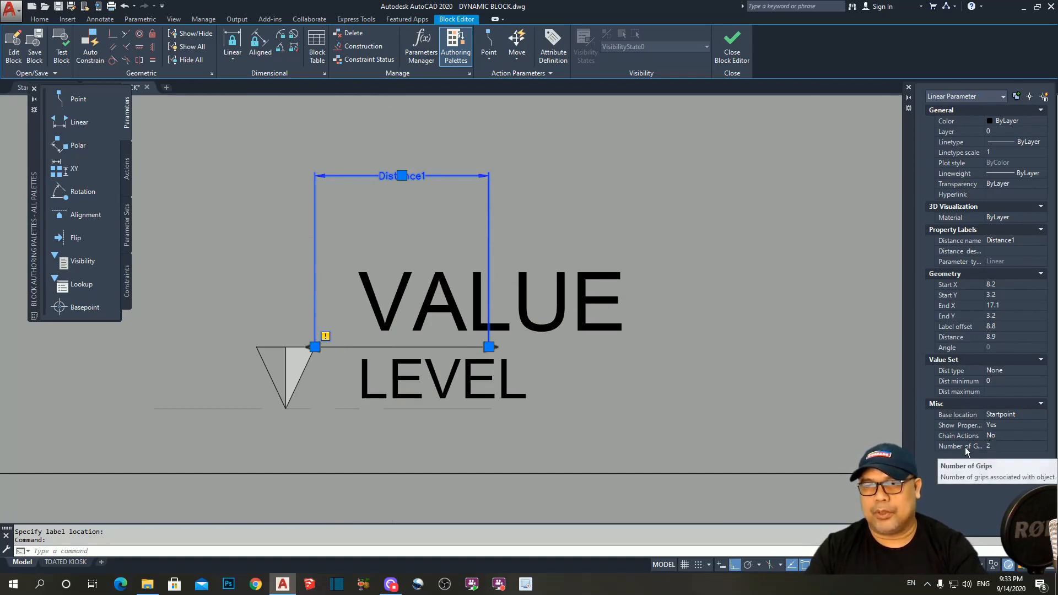
{"action": "left_click", "coordinate": [1000, 446]}
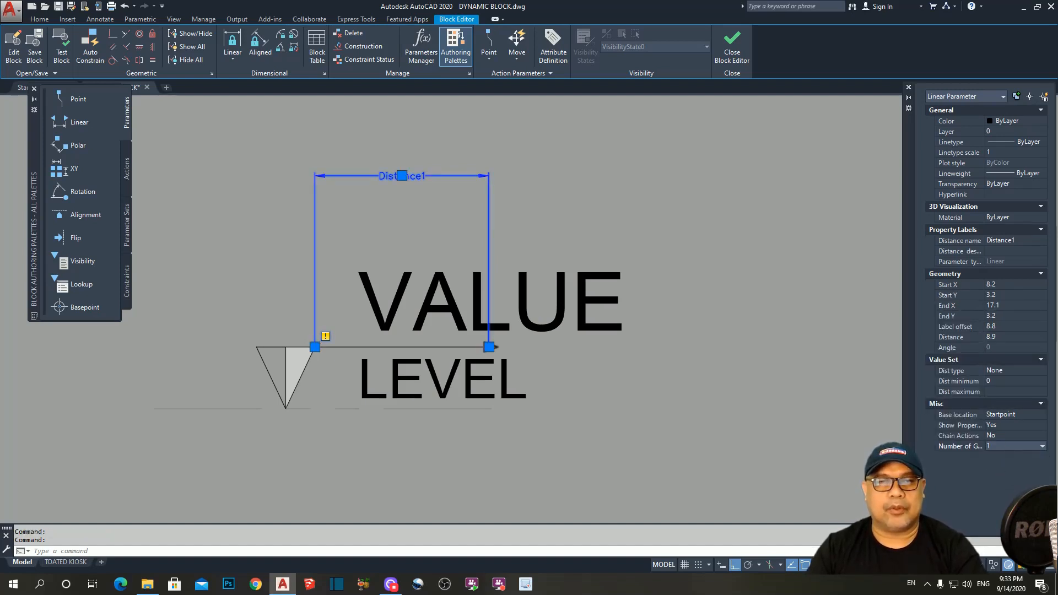
{"action": "key", "text": "Escape"}
- Add a Stretch action to the linear parameter's end point, framing the block's right part and including every object crossing that area
{"action": "scroll", "coordinate": [302, 351], "scroll_direction": "up", "scroll_amount": 2}
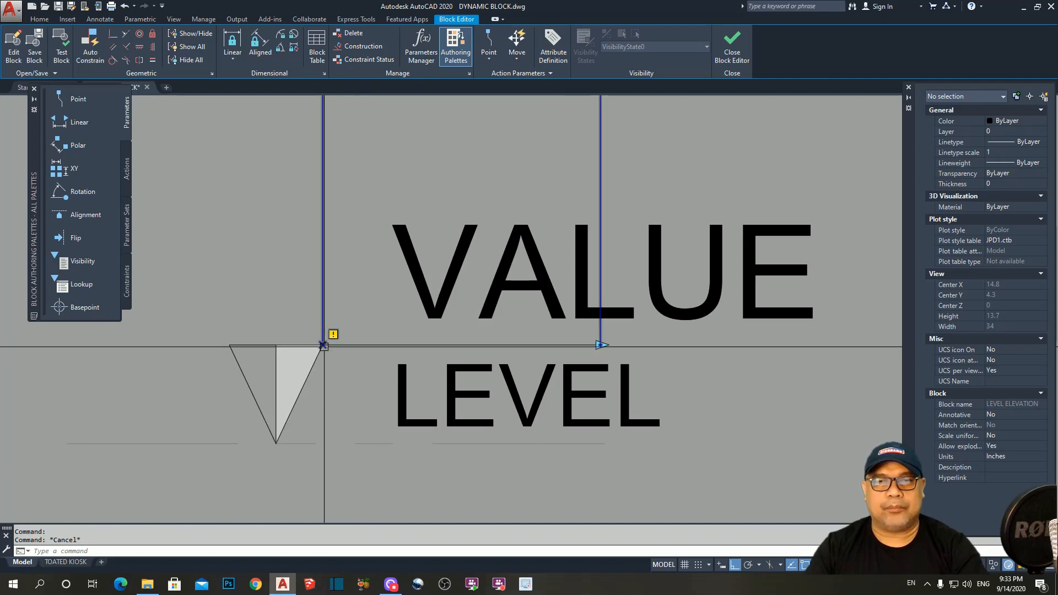
{"action": "middle_click_drag", "start_coordinate": [526, 357], "coordinate": [510, 355]}
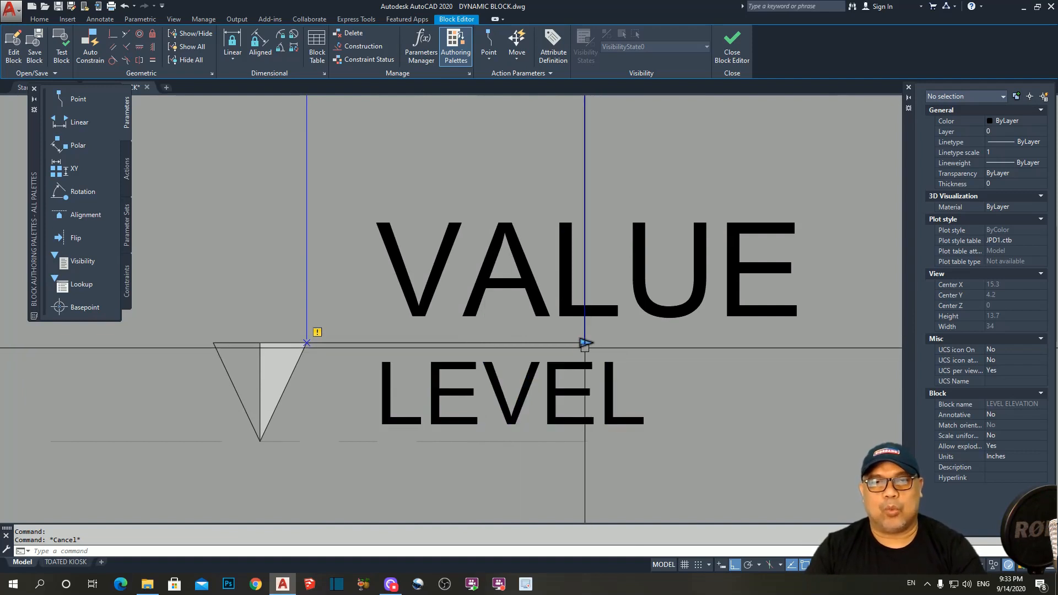
{"action": "scroll", "coordinate": [565, 357], "scroll_direction": "down", "scroll_amount": 4}
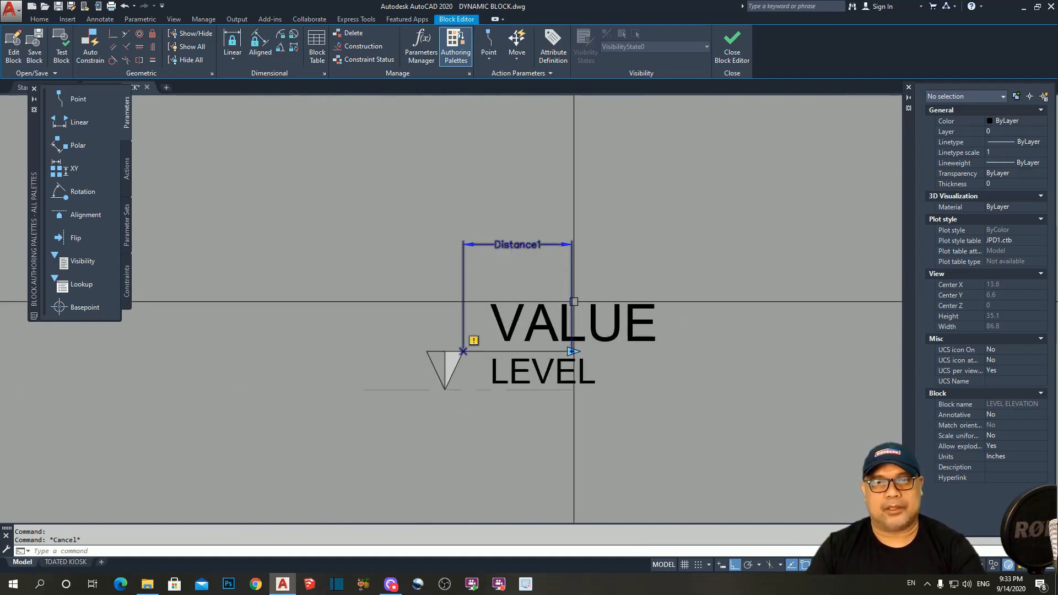
{"action": "middle_click_drag", "start_coordinate": [549, 340], "coordinate": [526, 341]}
{"action": "scroll", "coordinate": [527, 342], "scroll_direction": "up", "scroll_amount": 2}
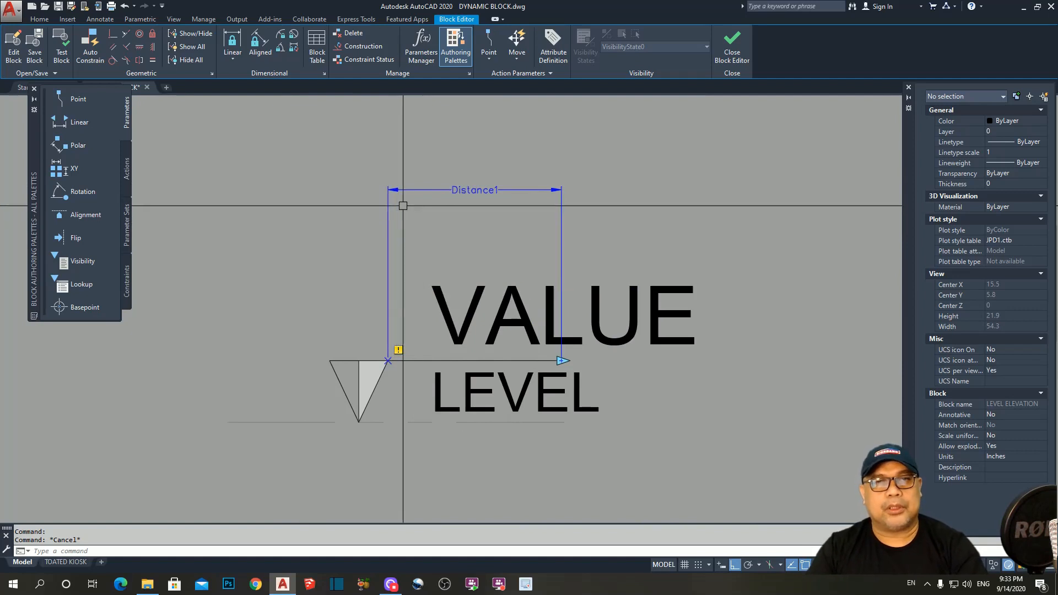
{"action": "left_click", "coordinate": [127, 170]}
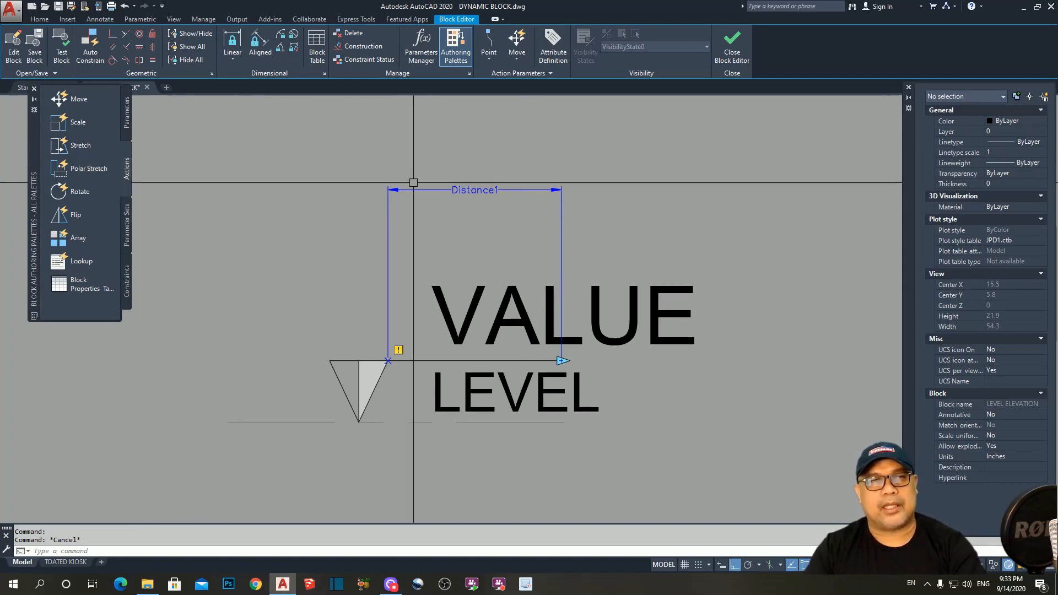
{"action": "left_click", "coordinate": [69, 146]}
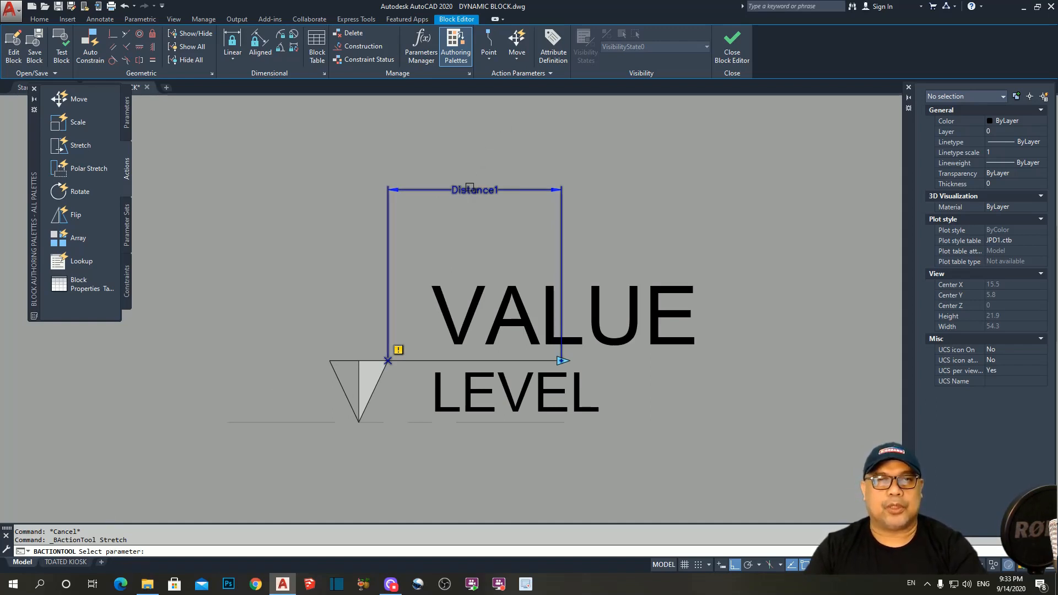
{"action": "left_click", "coordinate": [466, 190]}
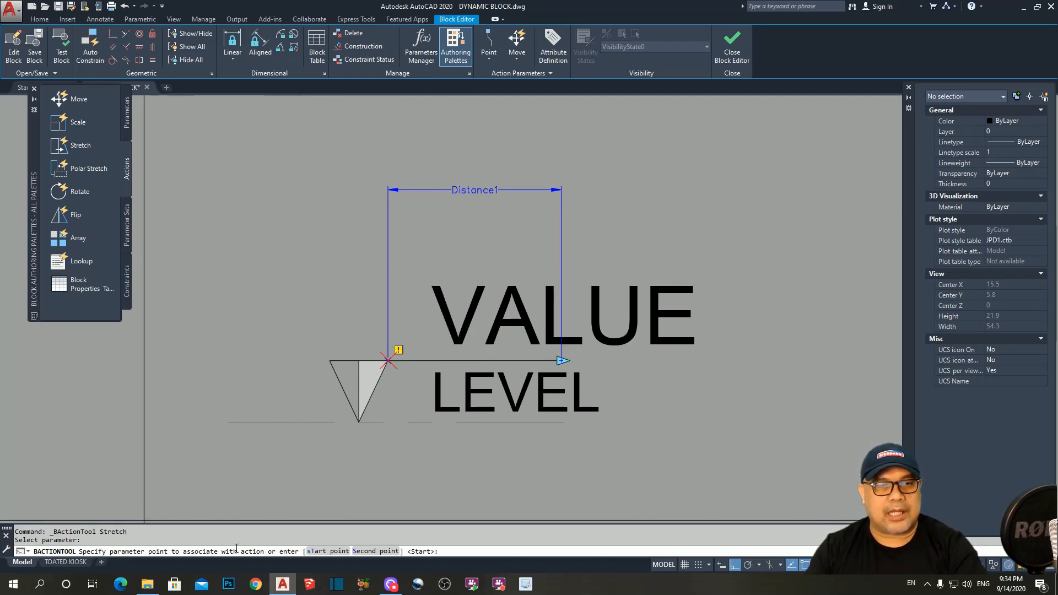
{"action": "left_click", "coordinate": [561, 360]}
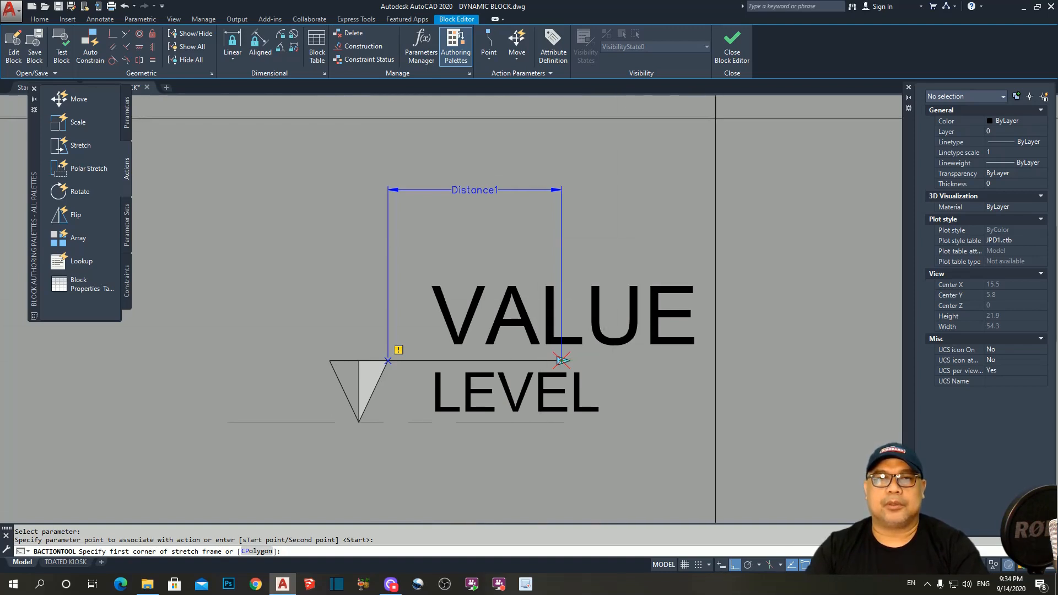
{"action": "left_click", "coordinate": [739, 128]}
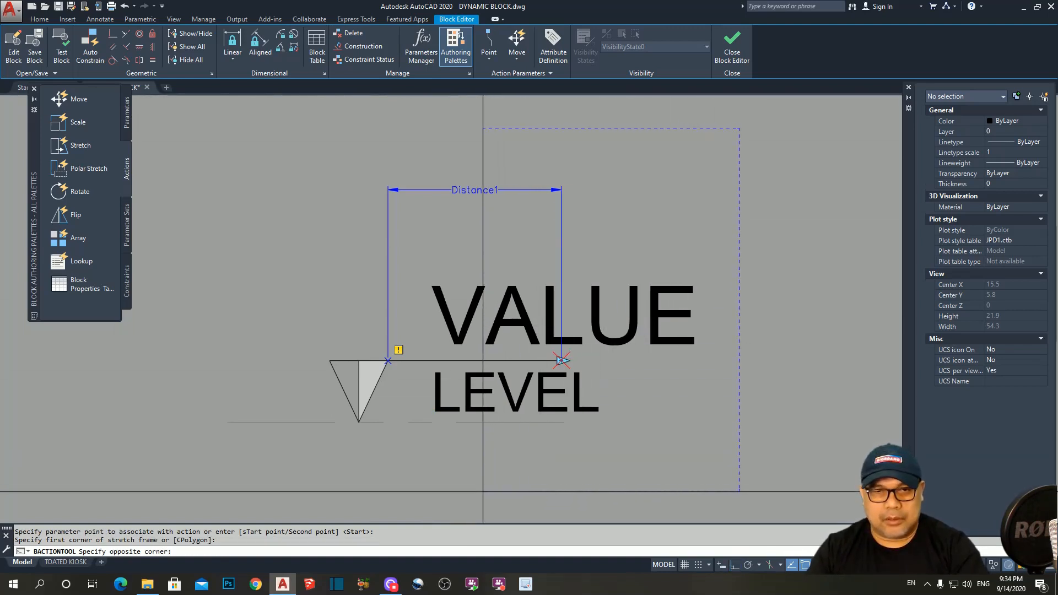
{"action": "left_click", "coordinate": [483, 492]}
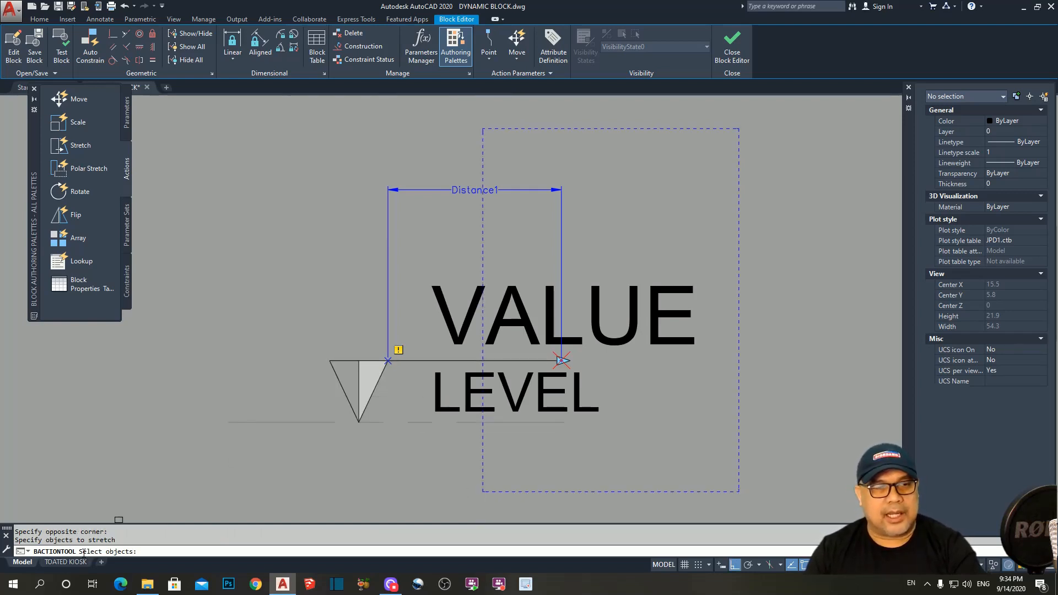
{"action": "left_click", "coordinate": [711, 145]}
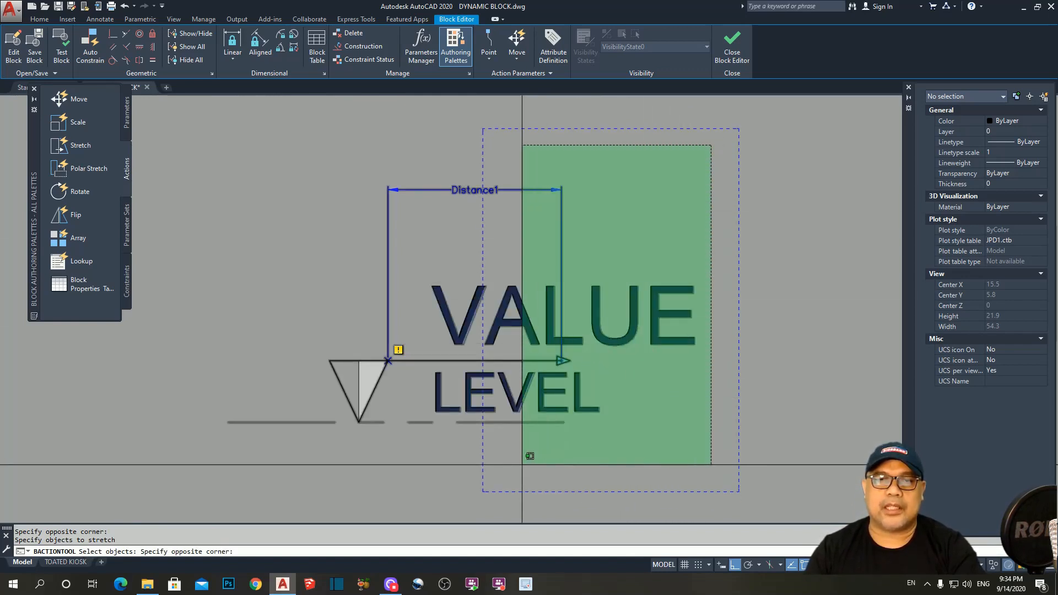
{"action": "left_click", "coordinate": [515, 469]}
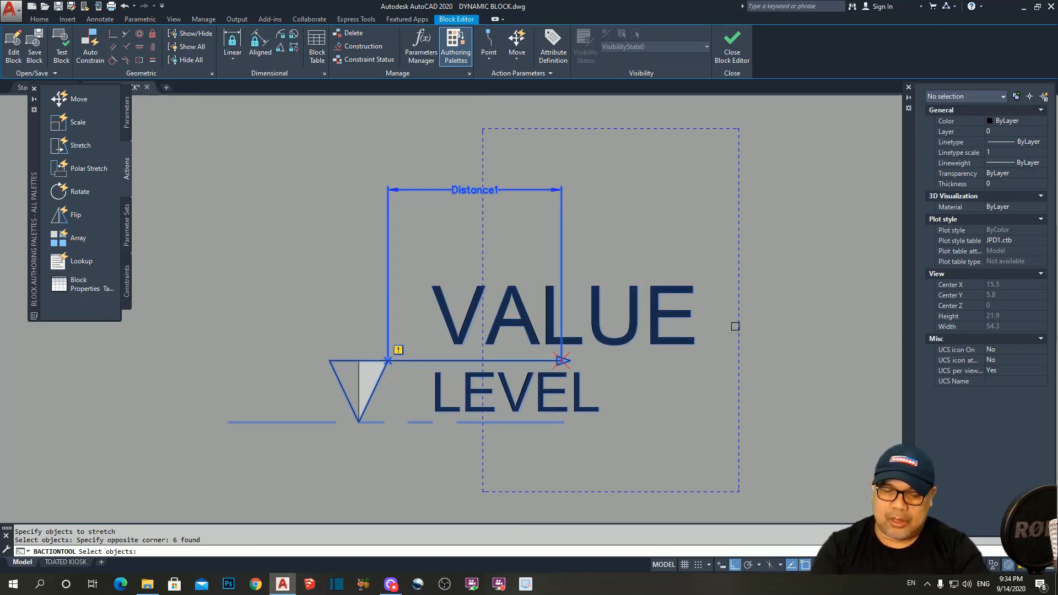
{"action": "key", "text": "Return"}
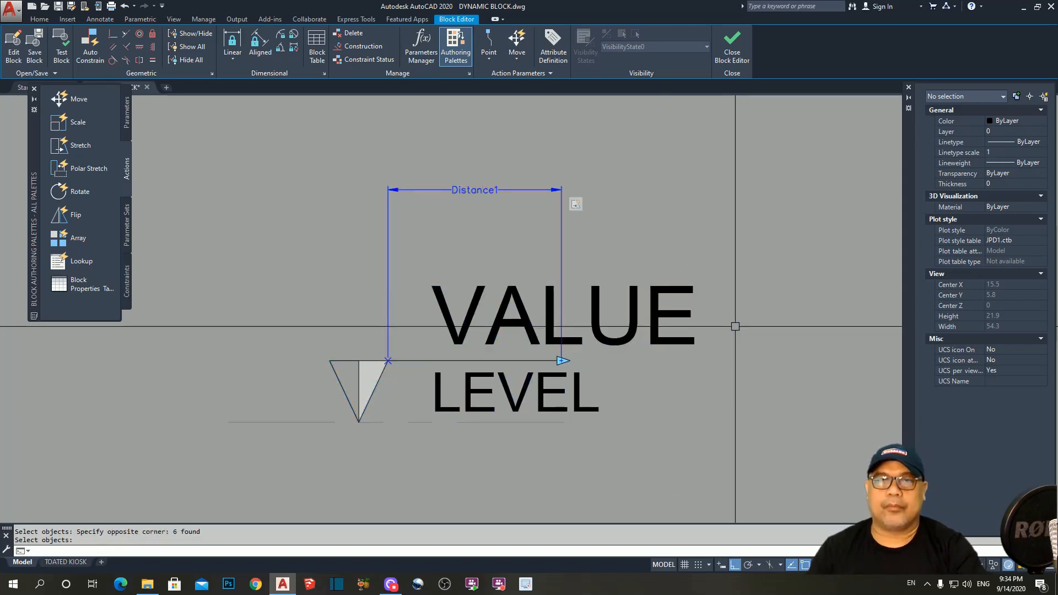
- Open the LEVEL ELEVATION block in a test block window, zoom to its extents and select it to examine its grips
{"action": "scroll", "coordinate": [562, 210], "scroll_direction": "up", "scroll_amount": 5}
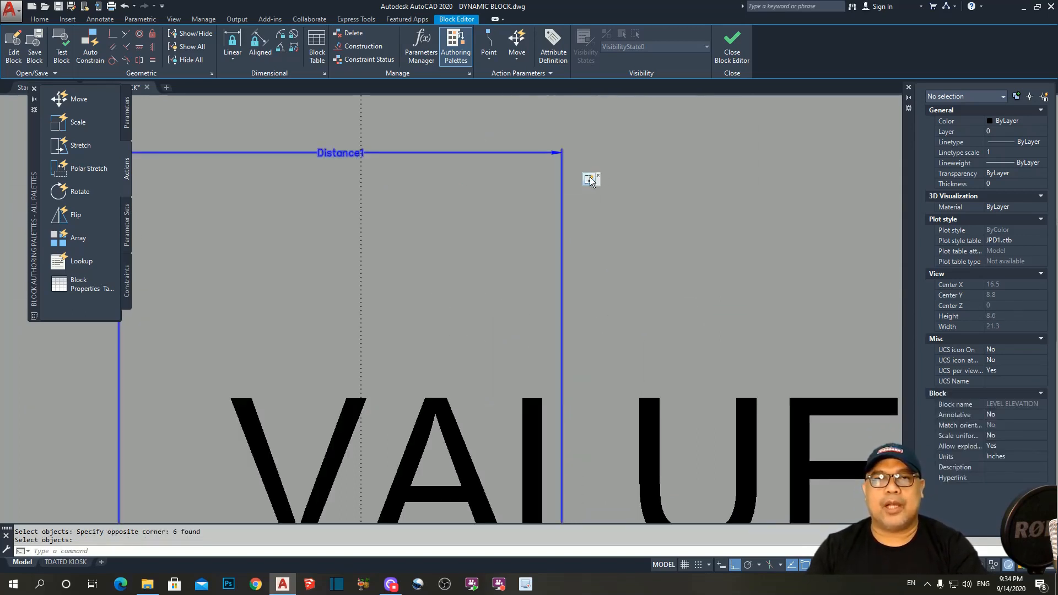
{"action": "scroll", "coordinate": [591, 196], "scroll_direction": "down", "scroll_amount": 2}
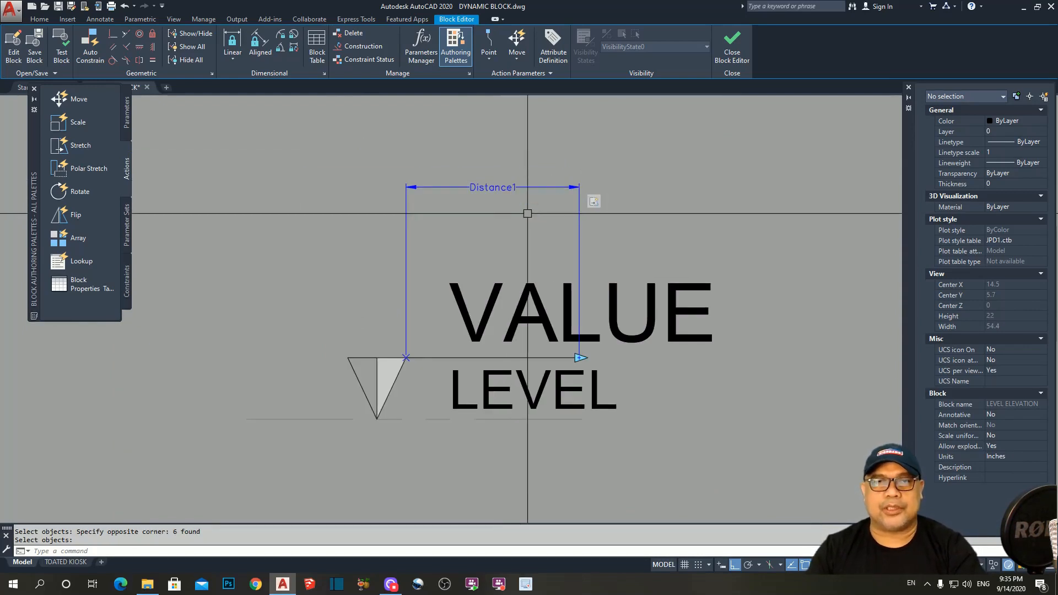
{"action": "middle_click_drag", "start_coordinate": [522, 209], "coordinate": [494, 219]}
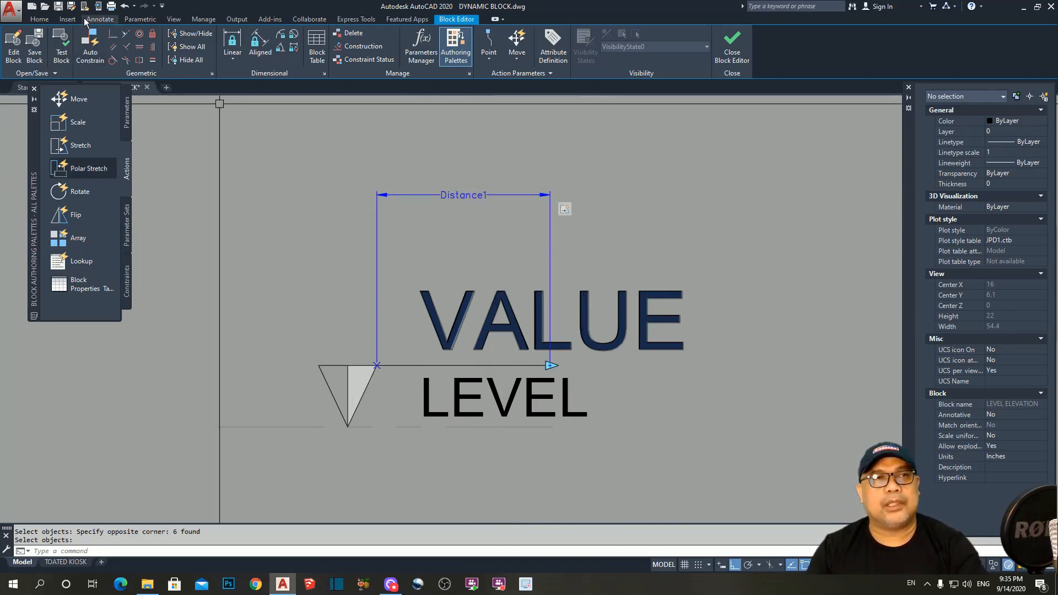
{"action": "left_click", "coordinate": [61, 53]}
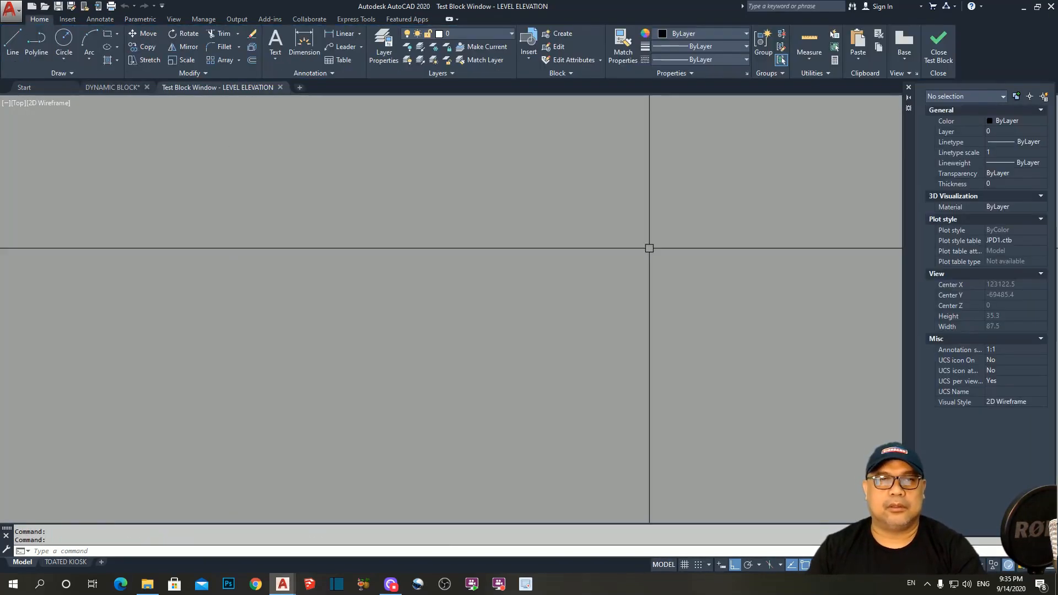
{"action": "type", "text": "z"}
{"action": "key", "text": "Return"}
{"action": "type", "text": "e"}
{"action": "key", "text": "Return"}
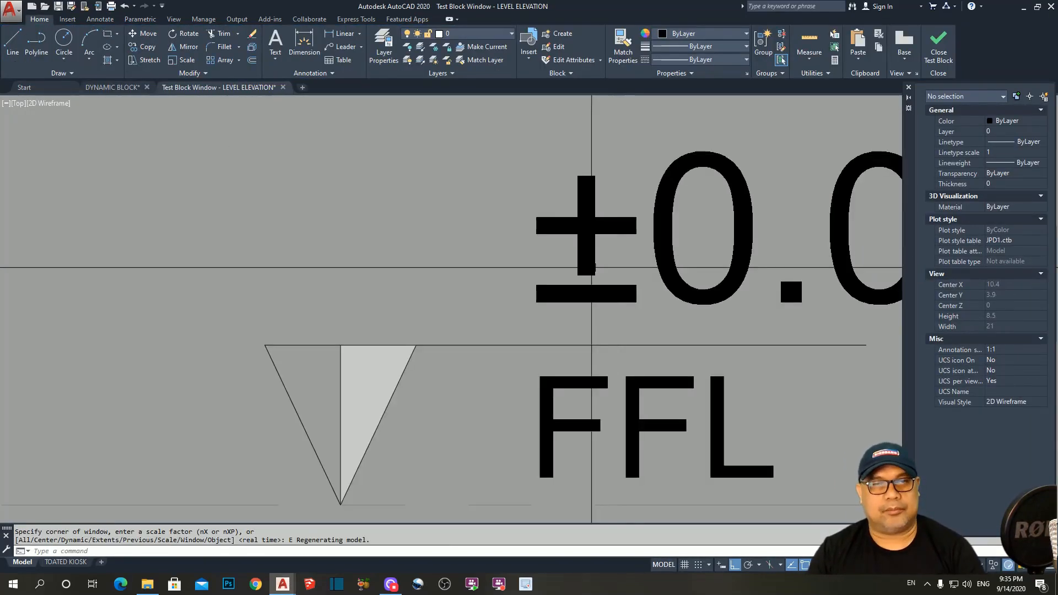
{"action": "left_click", "coordinate": [579, 289]}
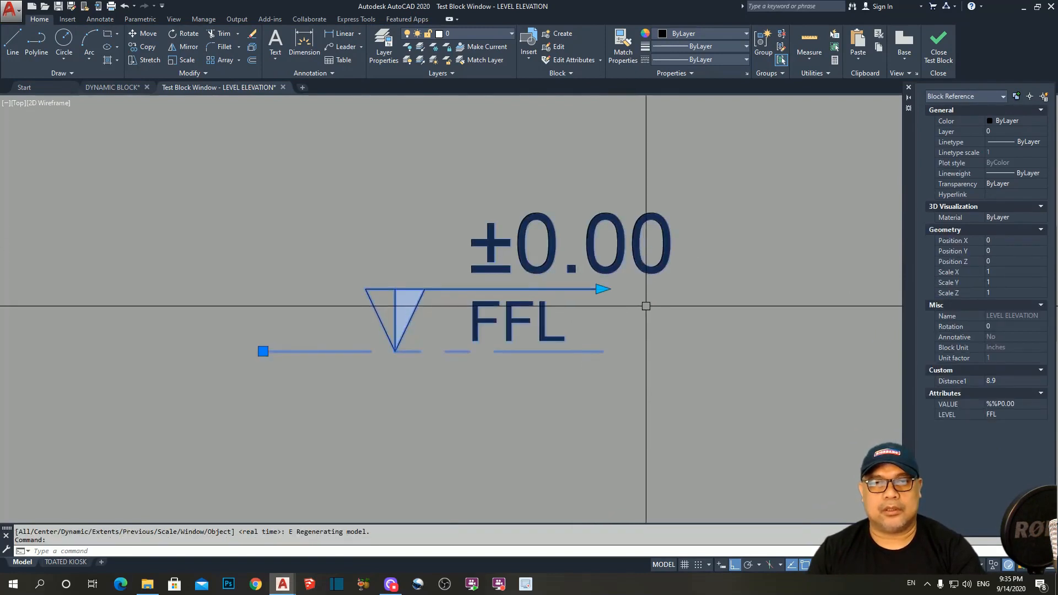
{"action": "middle_click_drag", "start_coordinate": [644, 303], "coordinate": [598, 305]}
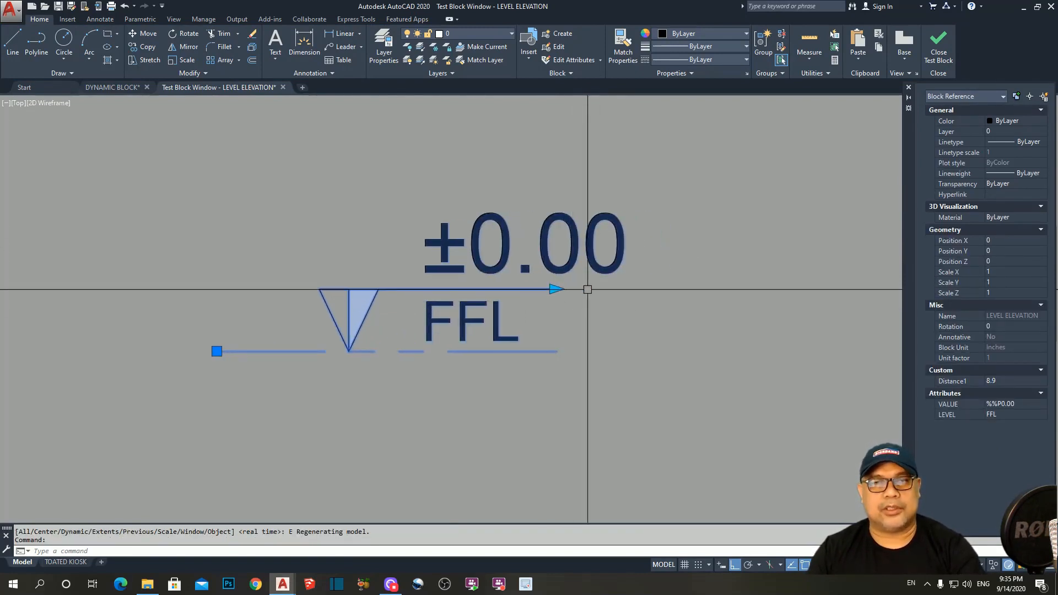
- Preview stretching the level line with the grip at its right end, cancel the stretch and close the test block window
{"action": "scroll", "coordinate": [572, 301], "scroll_direction": "up", "scroll_amount": 2}
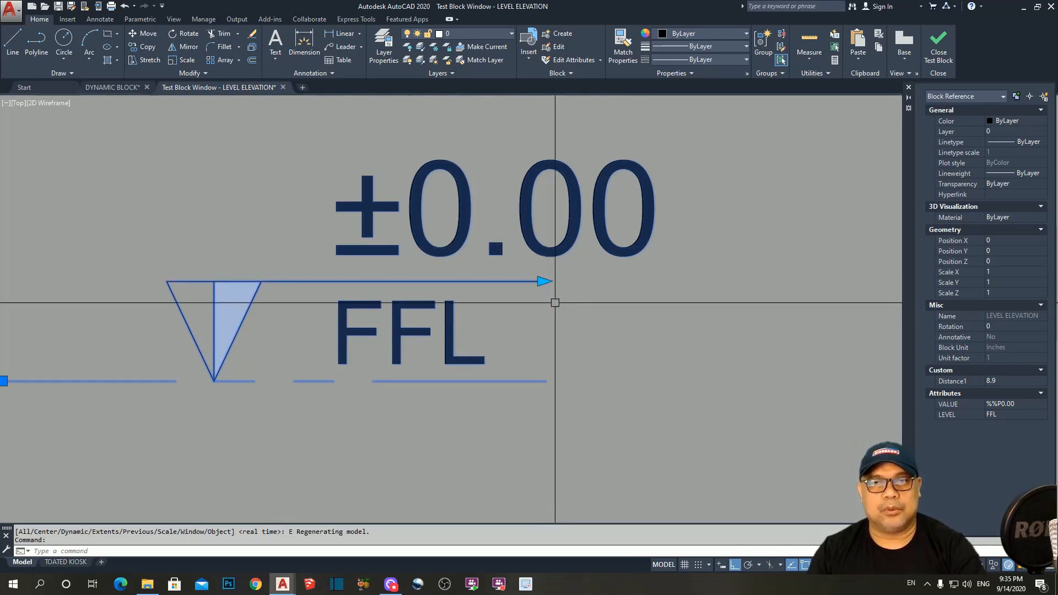
{"action": "scroll", "coordinate": [551, 285], "scroll_direction": "down", "scroll_amount": 2}
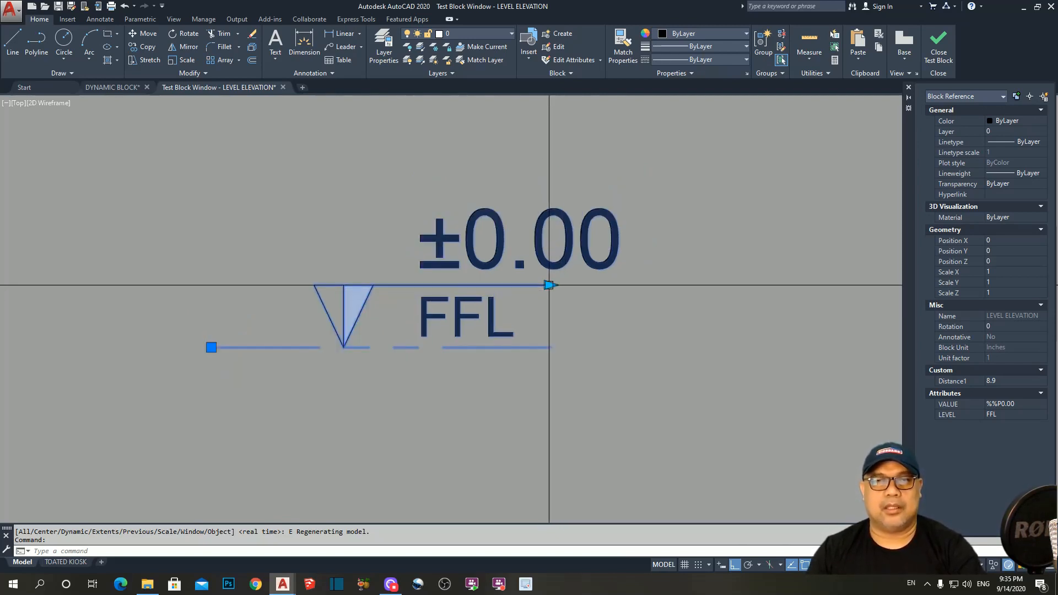
{"action": "left_click", "coordinate": [550, 286]}
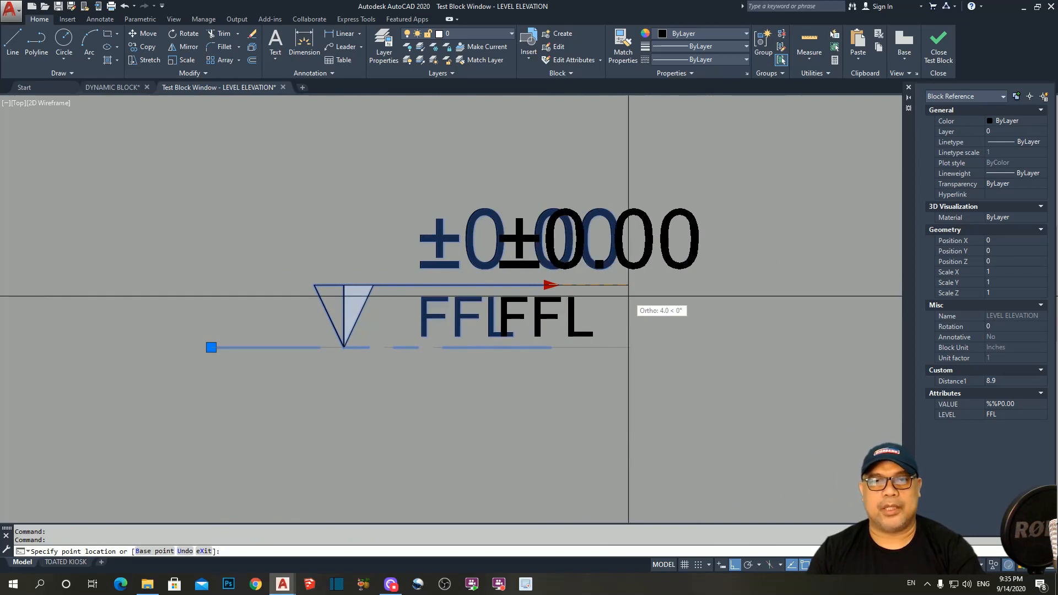
{"action": "key", "text": "Escape"}
{"action": "key", "text": "Escape"}
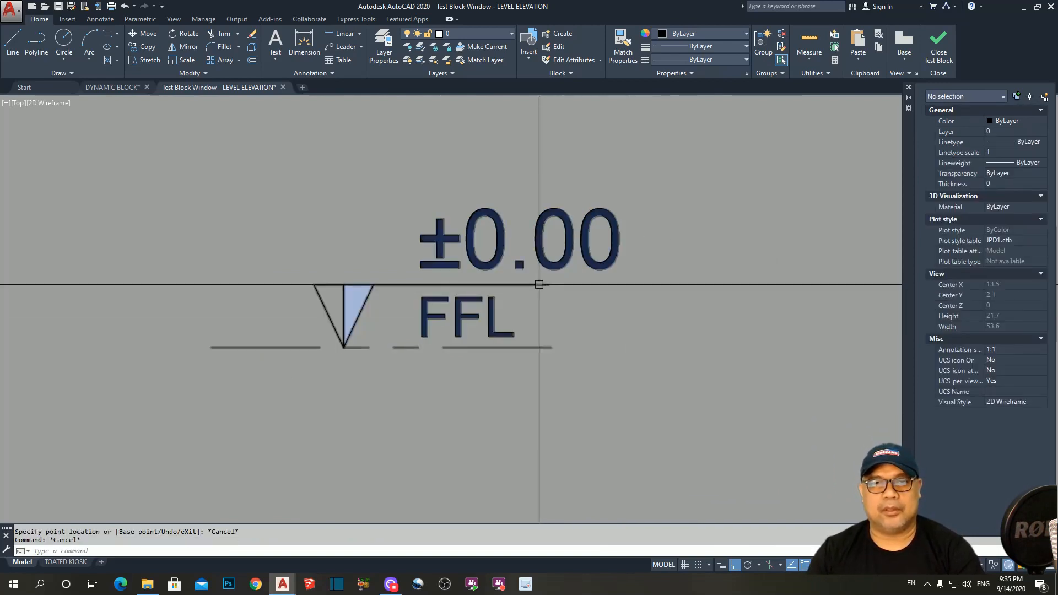
{"action": "left_click", "coordinate": [539, 285]}
{"action": "left_click", "coordinate": [550, 285]}
{"action": "key", "text": "Escape"}
{"action": "key", "text": "Escape"}
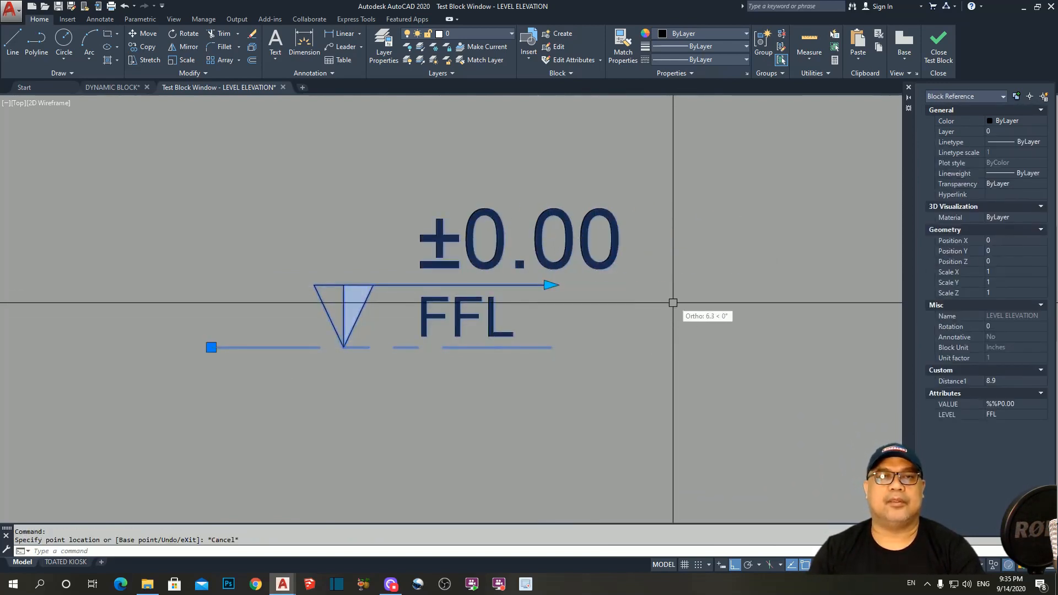
{"action": "left_click", "coordinate": [939, 49]}
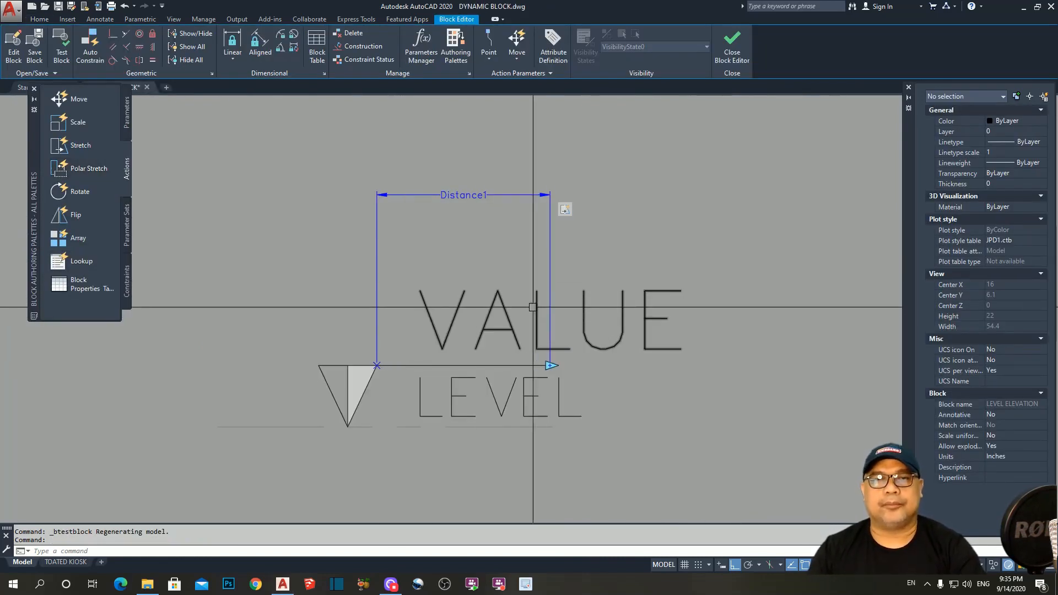
- Add a Linear parameter across the triangle's top edge, from its upper-left to its upper-right corner, with its label above the triangle
{"action": "scroll", "coordinate": [533, 307], "scroll_direction": "down", "scroll_amount": 4}
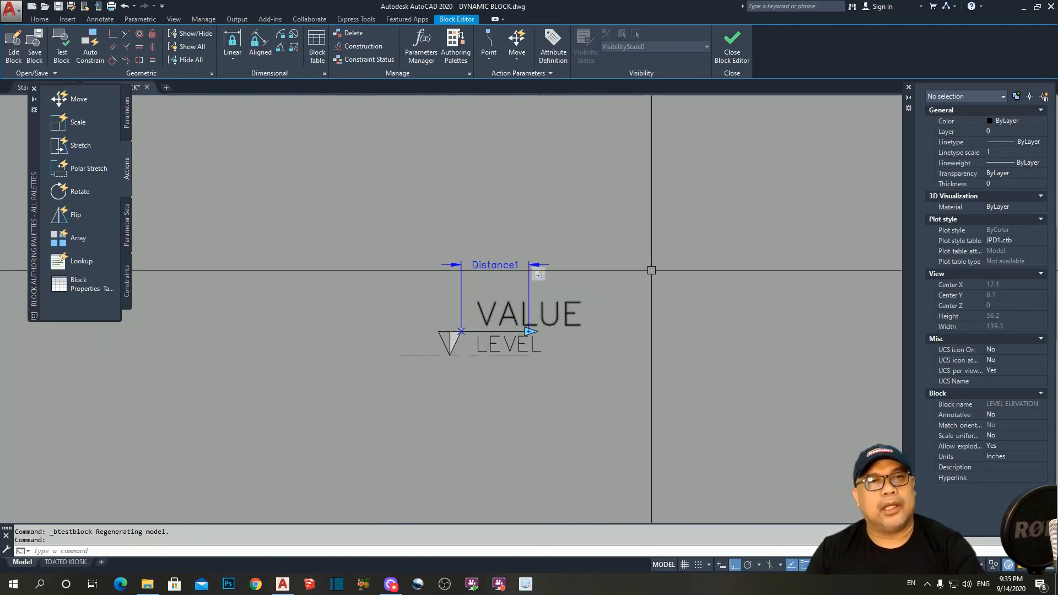
{"action": "middle_click_drag", "start_coordinate": [633, 248], "coordinate": [600, 265]}
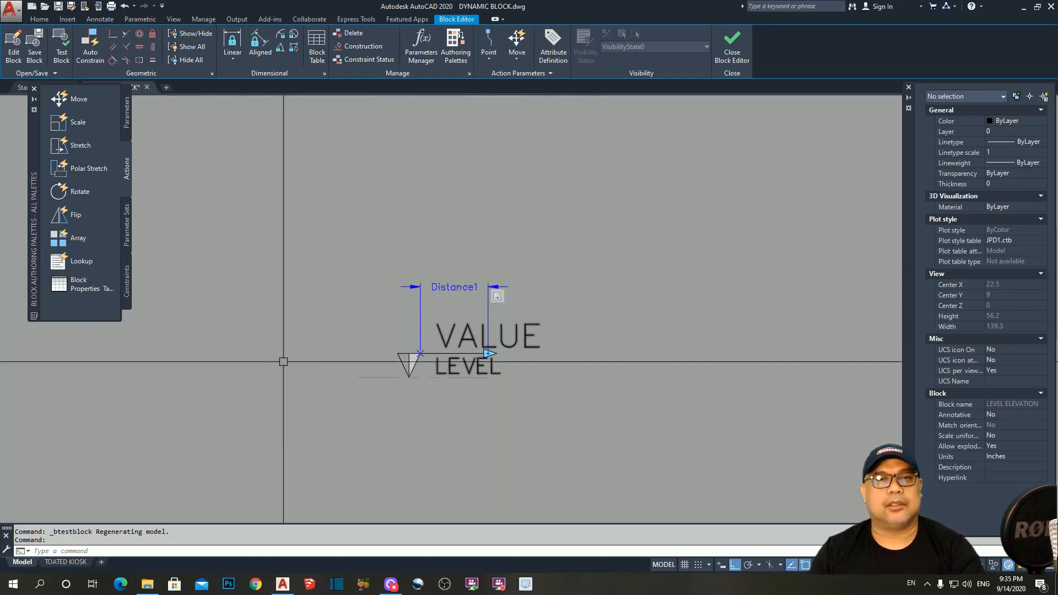
{"action": "left_click", "coordinate": [127, 113]}
{"action": "left_click", "coordinate": [86, 123]}
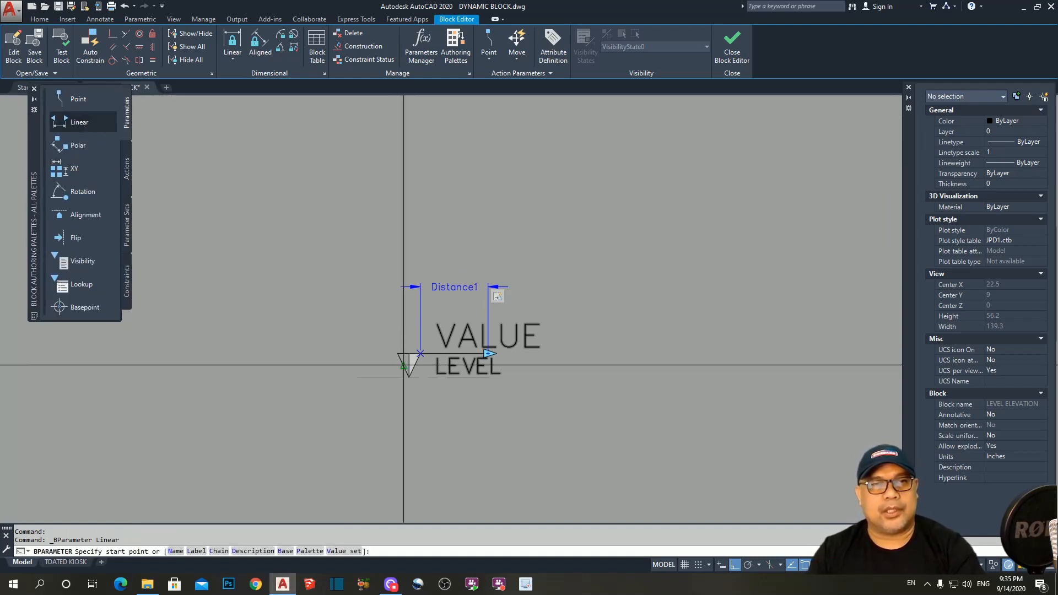
{"action": "scroll", "coordinate": [406, 351], "scroll_direction": "up", "scroll_amount": 5}
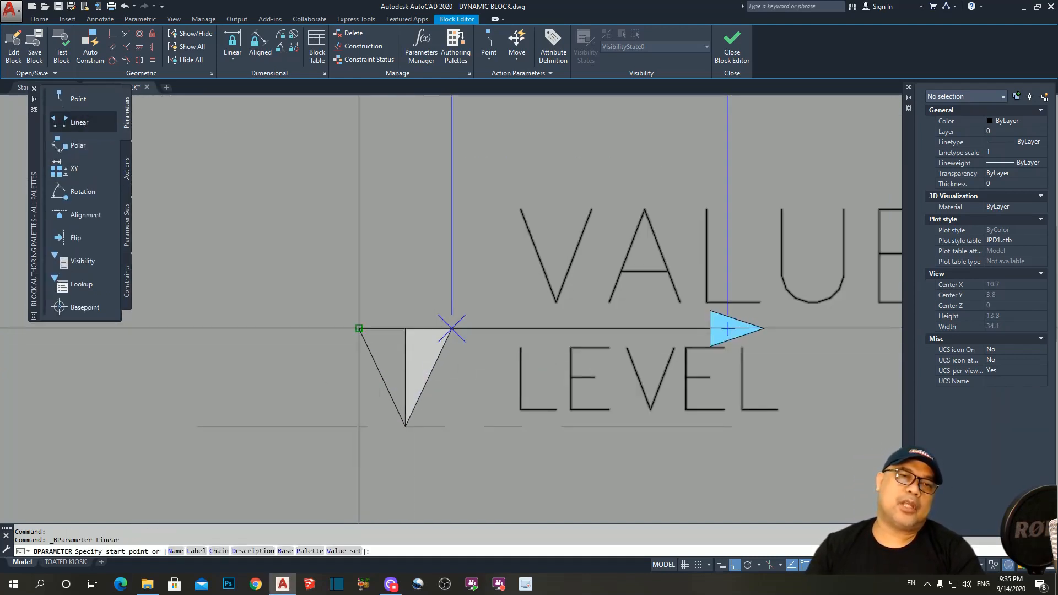
{"action": "left_click", "coordinate": [358, 328]}
{"action": "left_click", "coordinate": [452, 328]}
{"action": "scroll", "coordinate": [482, 367], "scroll_direction": "down", "scroll_amount": 2}
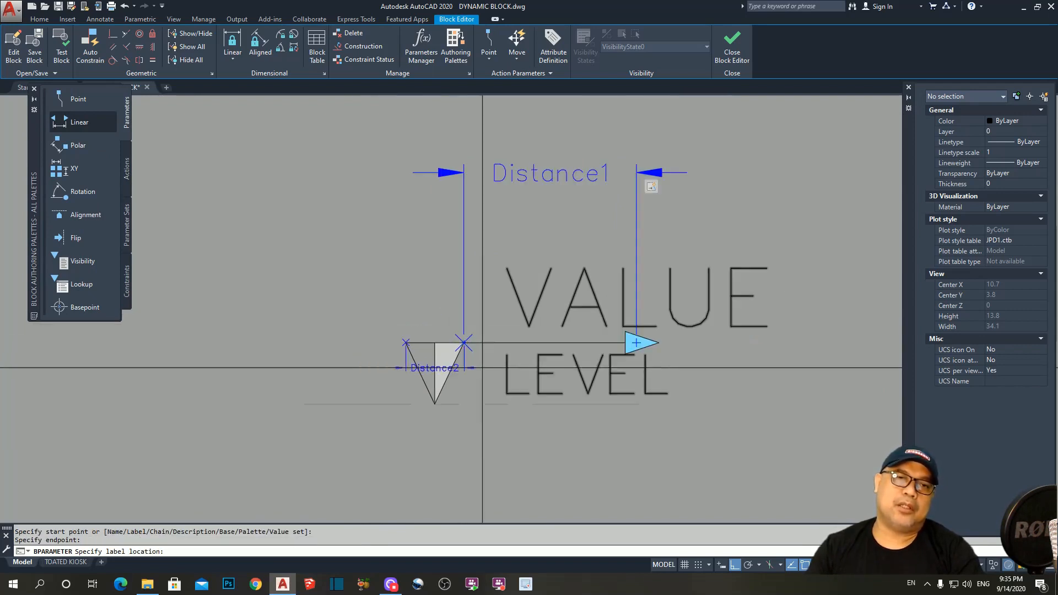
{"action": "left_click", "coordinate": [419, 237]}
- Set the number of grips of the triangle's linear parameter to 1
{"action": "scroll", "coordinate": [425, 254], "scroll_direction": "up", "scroll_amount": 2}
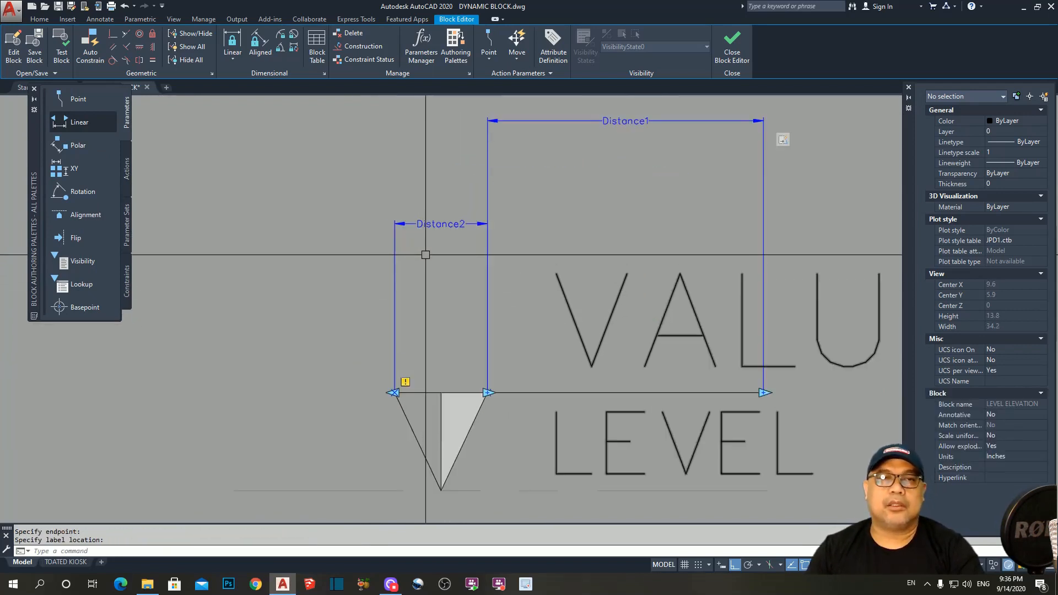
{"action": "left_click", "coordinate": [438, 221]}
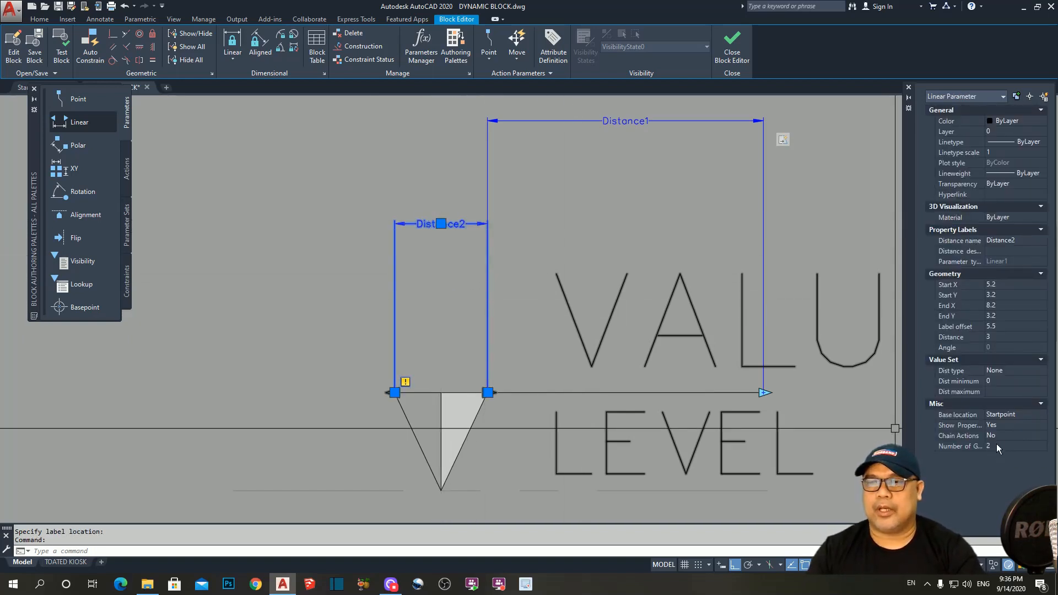
{"action": "left_click", "coordinate": [997, 446]}
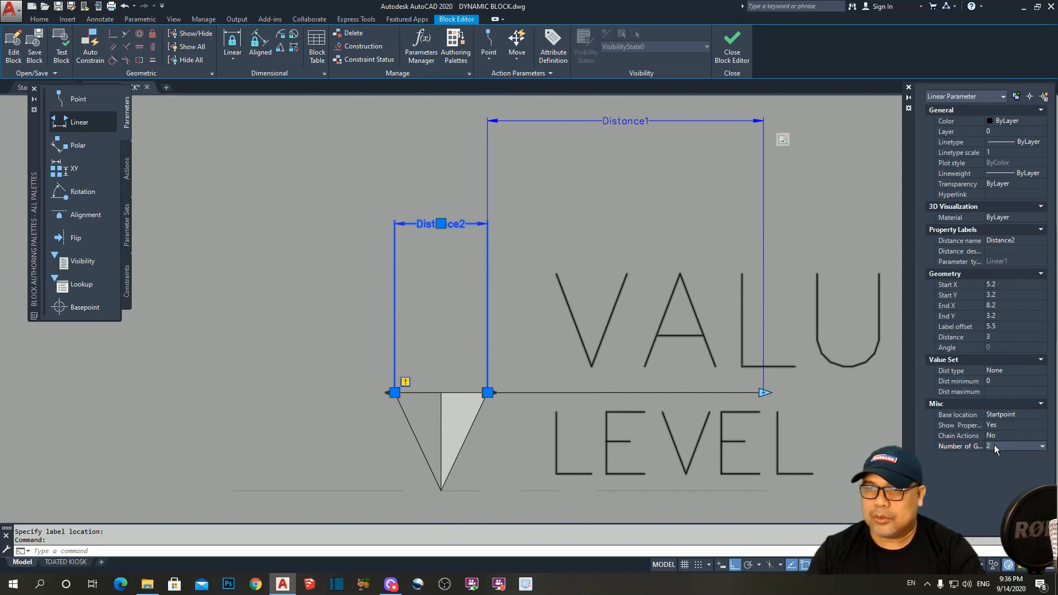
{"action": "left_click", "coordinate": [994, 446]}
{"action": "left_click", "coordinate": [996, 466]}
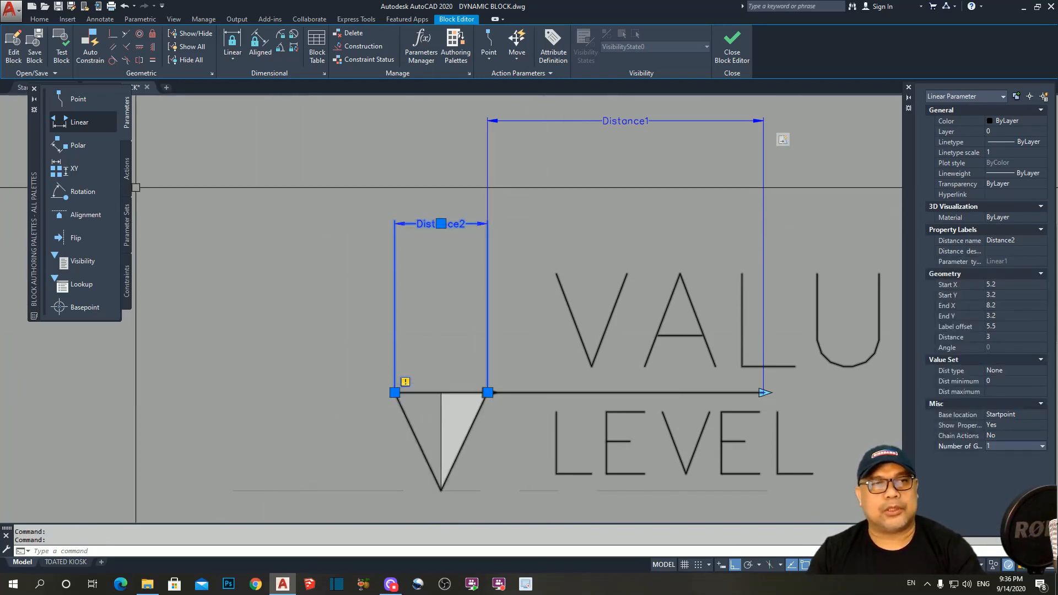
- Add a Scale action to the triangle's linear parameter, with all objects of the block in its selection set
{"action": "left_click", "coordinate": [128, 169]}
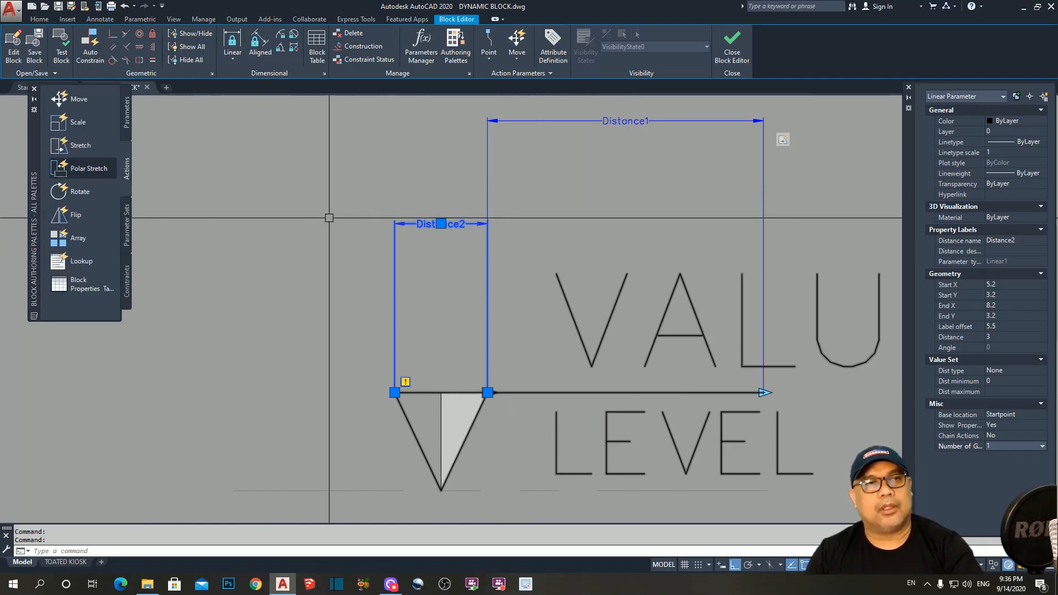
{"action": "middle_click_drag", "start_coordinate": [422, 253], "coordinate": [498, 237]}
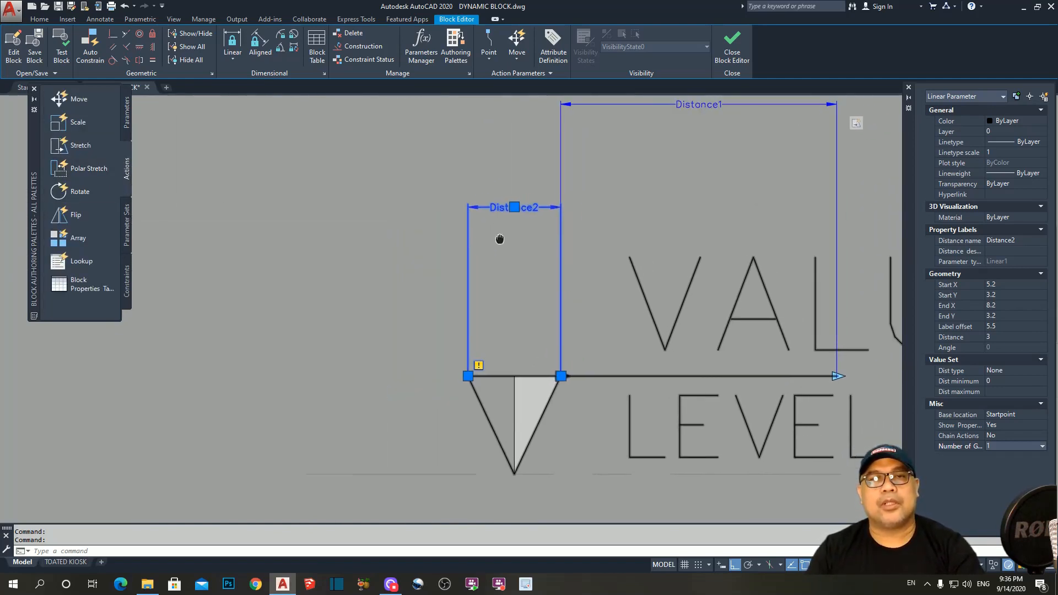
{"action": "left_click", "coordinate": [76, 125]}
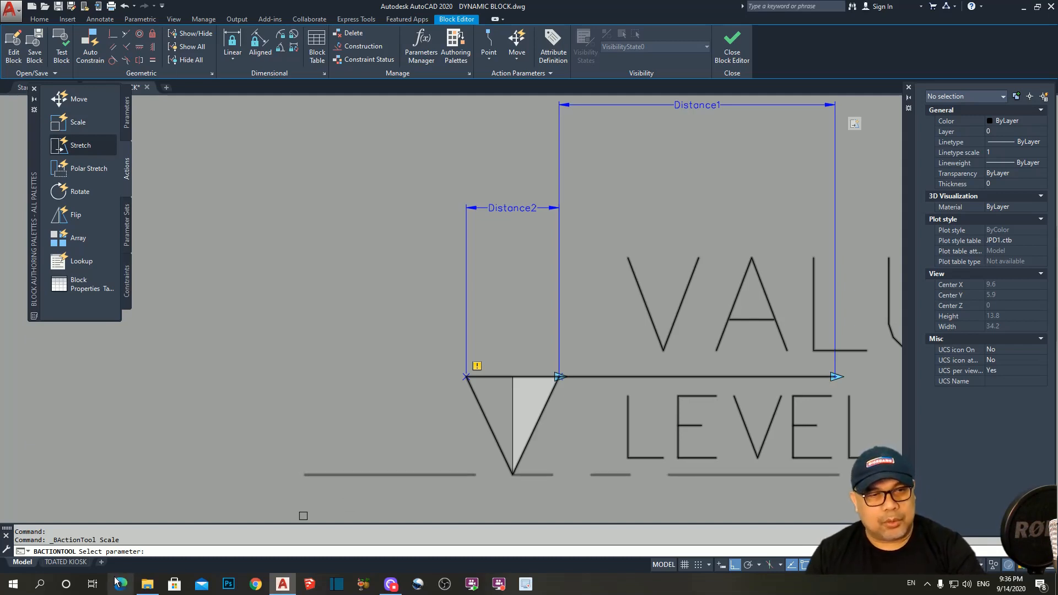
{"action": "left_click", "coordinate": [500, 207]}
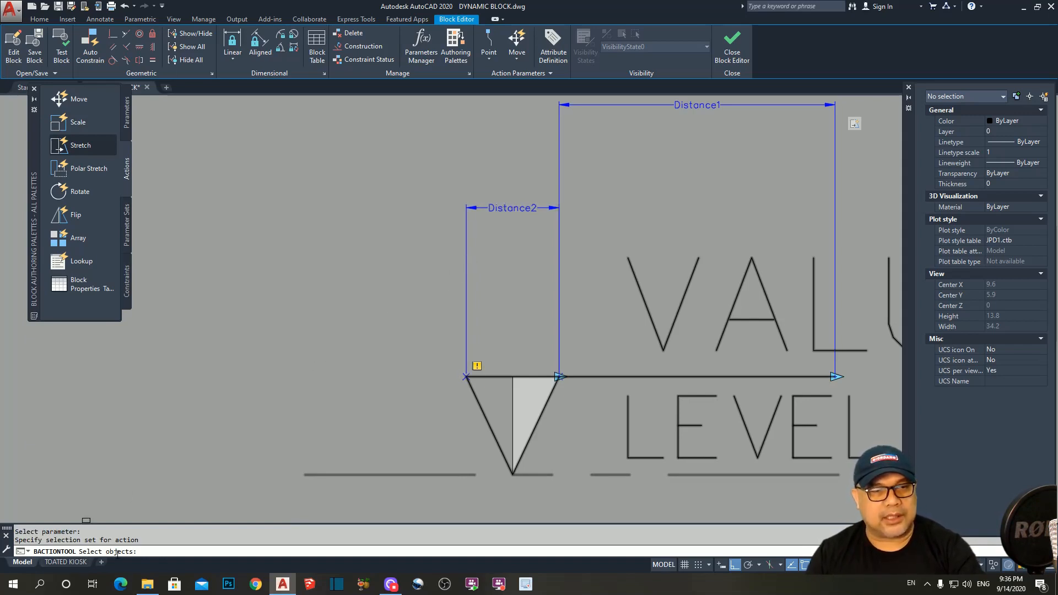
{"action": "scroll", "coordinate": [182, 405], "scroll_direction": "down", "scroll_amount": 5}
{"action": "mouse_move", "coordinate": [459, 311]}
{"action": "middle_mouse_down"}
{"action": "mouse_move", "coordinate": [626, 298]}
{"action": "mouse_move", "coordinate": [678, 280]}
{"action": "middle_mouse_up"}
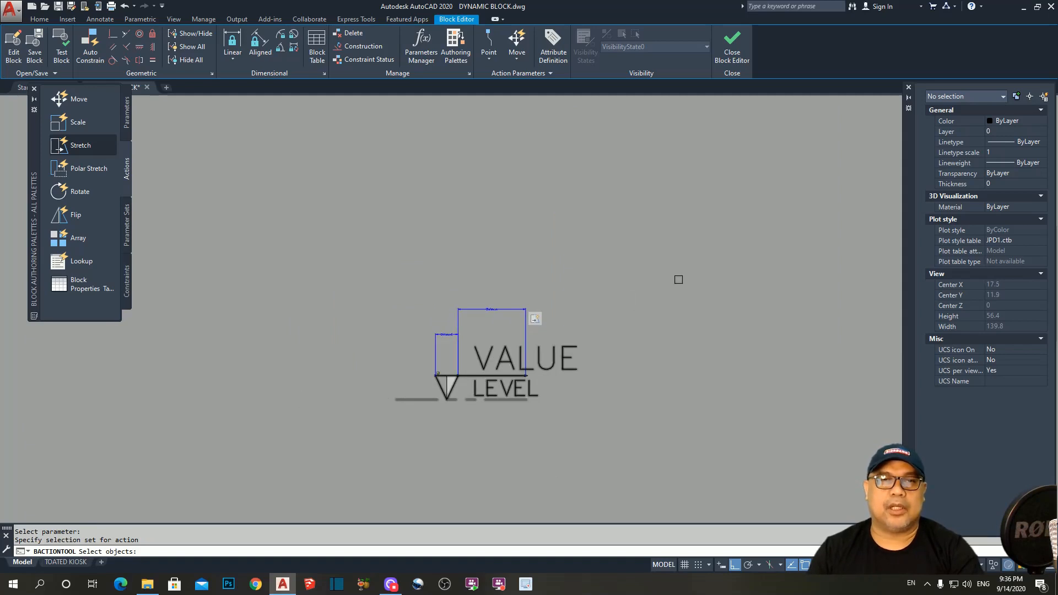
{"action": "left_click", "coordinate": [675, 263]}
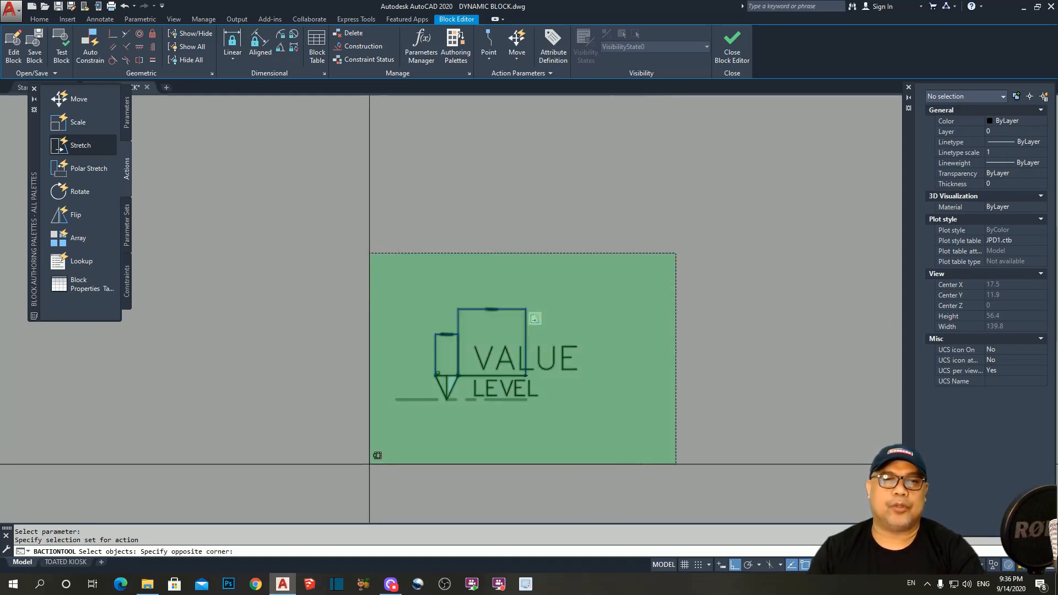
{"action": "left_click", "coordinate": [355, 467]}
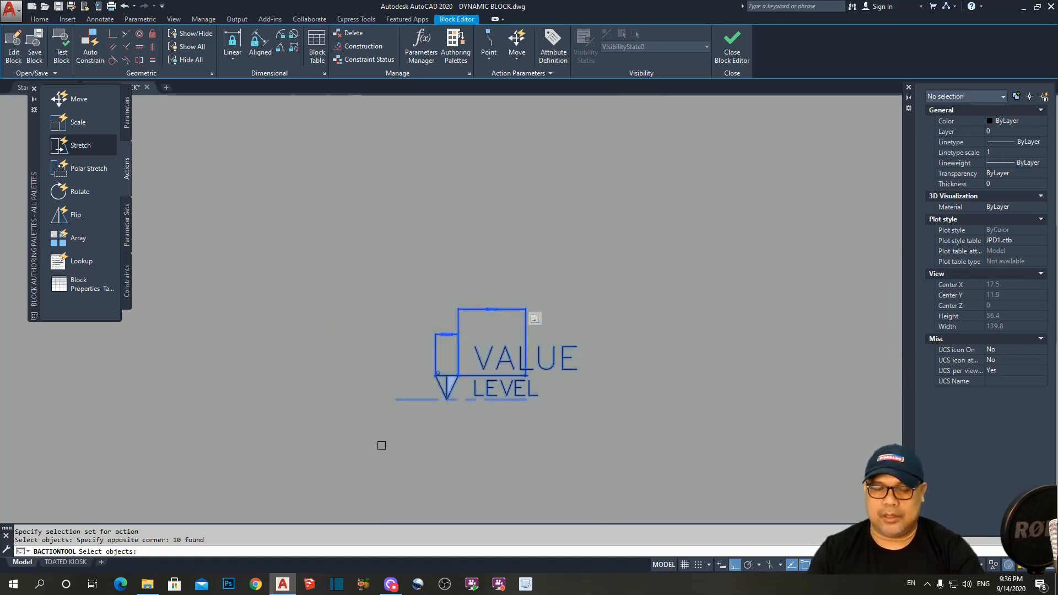
{"action": "key", "text": "Return"}
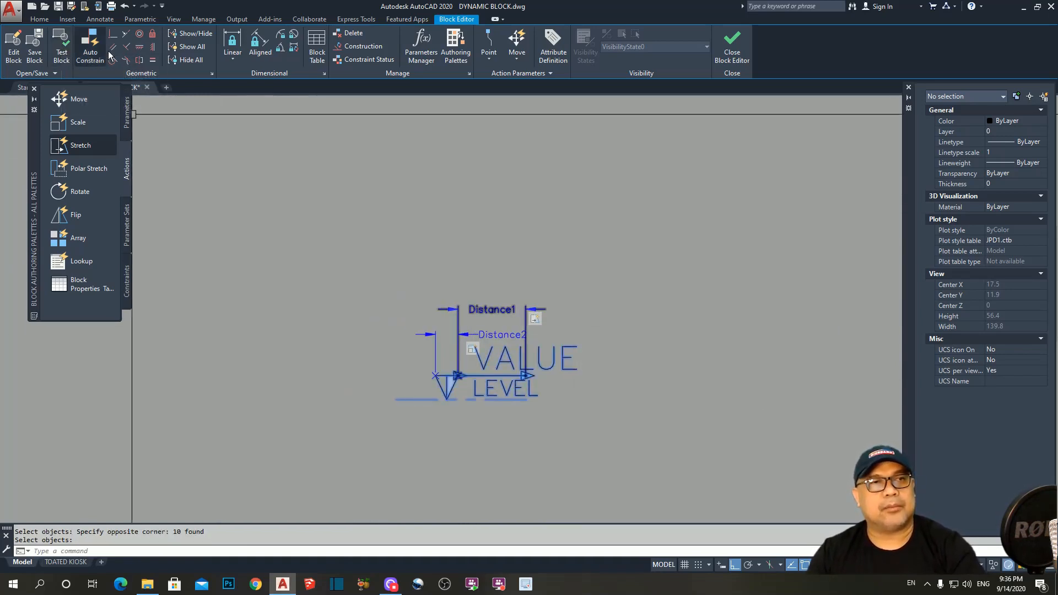
- Open the block in a test block window, zoom to its extents and preview scaling it with the grip at the triangle's upper-right corner
{"action": "left_click", "coordinate": [60, 53]}
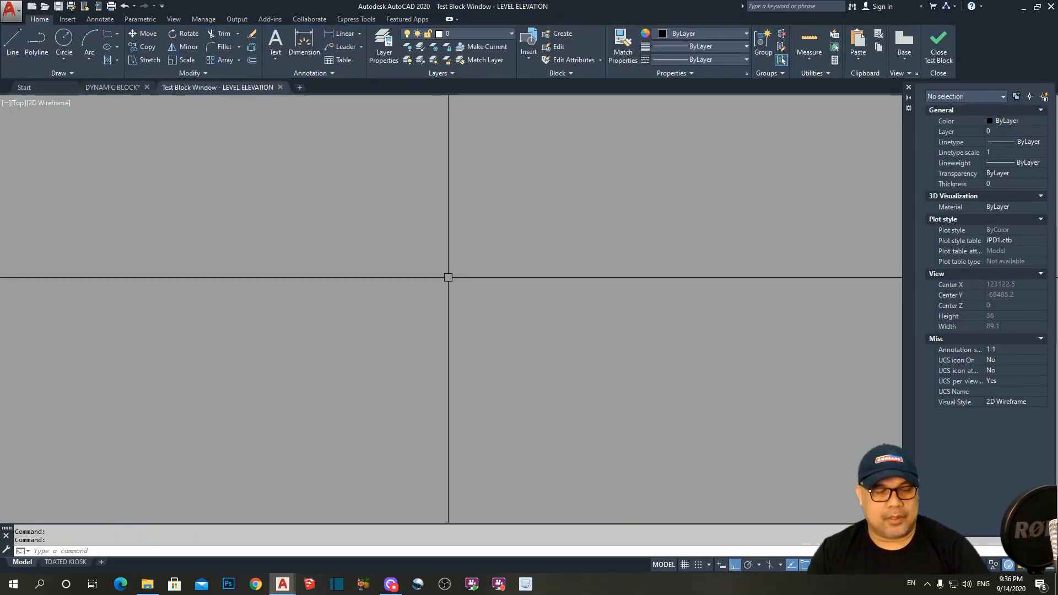
{"action": "type", "text": "z"}
{"action": "key", "text": "Return"}
{"action": "type", "text": "e"}
{"action": "key", "text": "Return"}
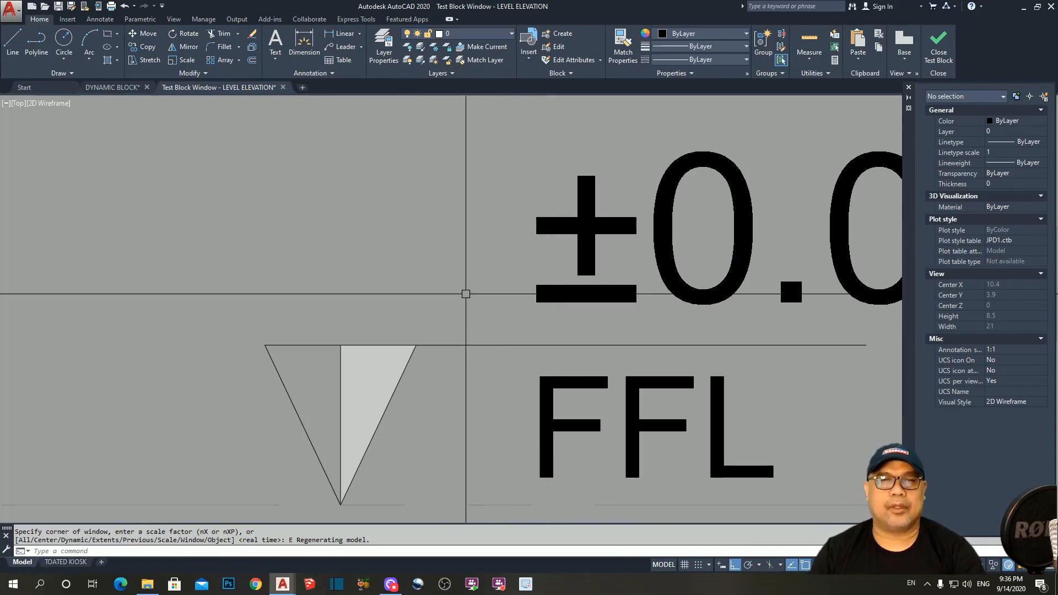
{"action": "scroll", "coordinate": [590, 344], "scroll_direction": "down", "scroll_amount": 4}
{"action": "left_click", "coordinate": [502, 325]}
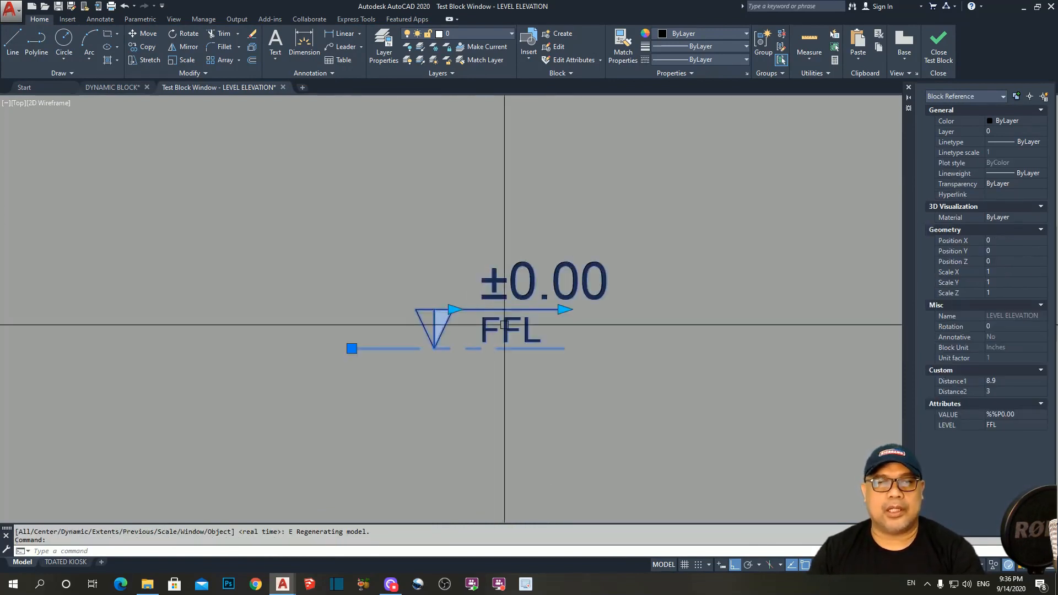
{"action": "scroll", "coordinate": [480, 326], "scroll_direction": "up", "scroll_amount": 2}
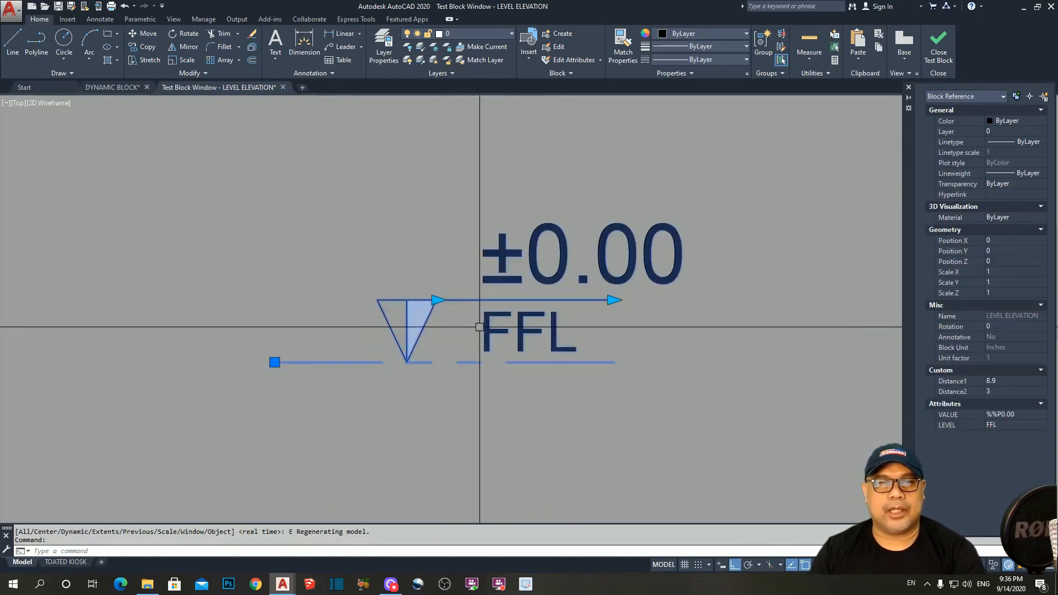
{"action": "left_click", "coordinate": [437, 300]}
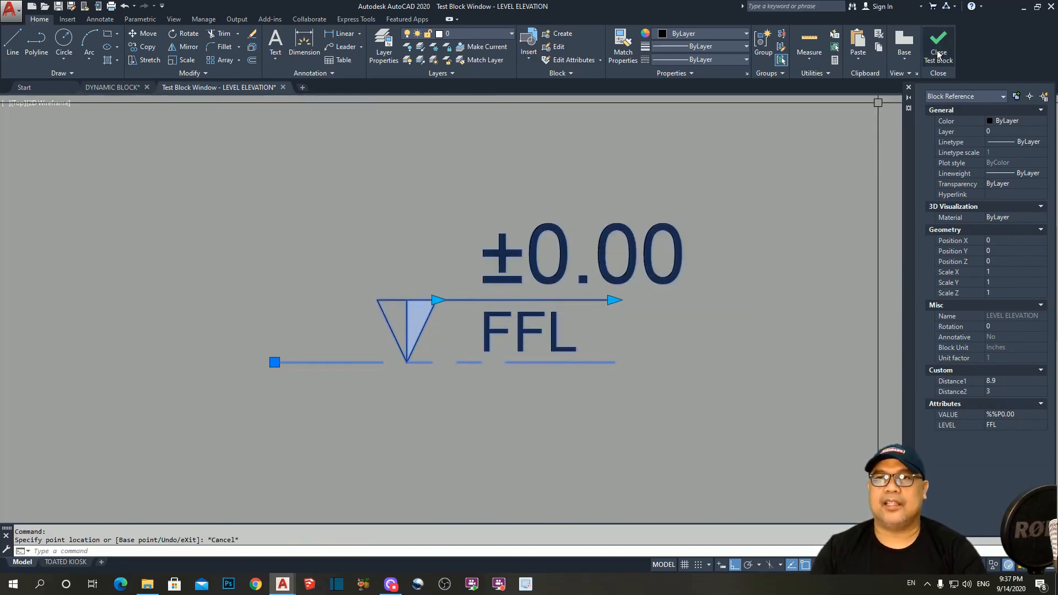
- Close the test block window to return to editing the block, and clear the selection
{"action": "left_click", "coordinate": [939, 47]}
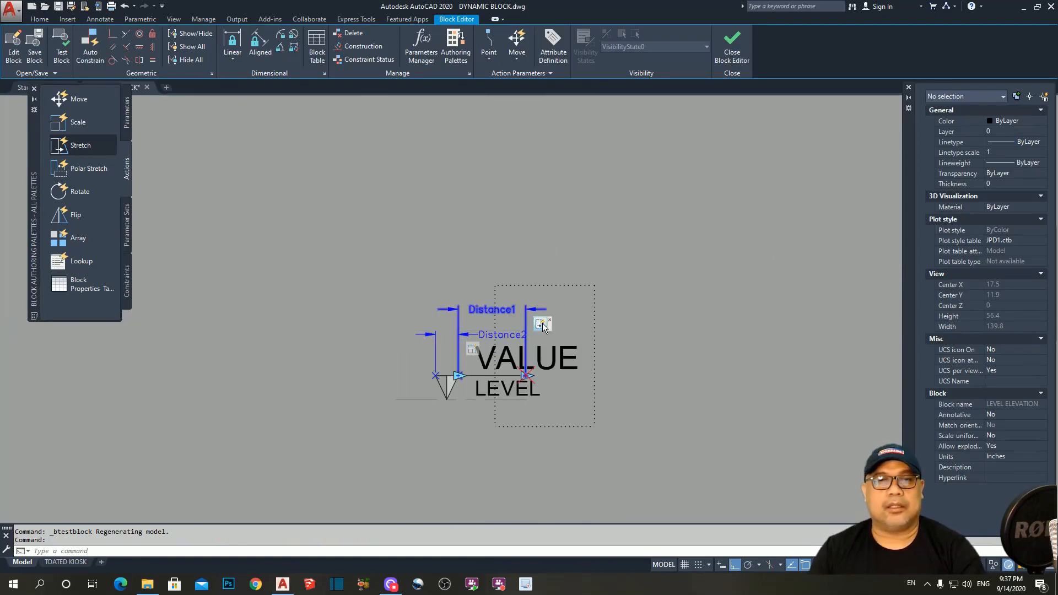
{"action": "key", "text": "Escape"}
{"action": "key", "text": "Escape"}
{"action": "middle_click_drag", "start_coordinate": [669, 323], "coordinate": [629, 324]}
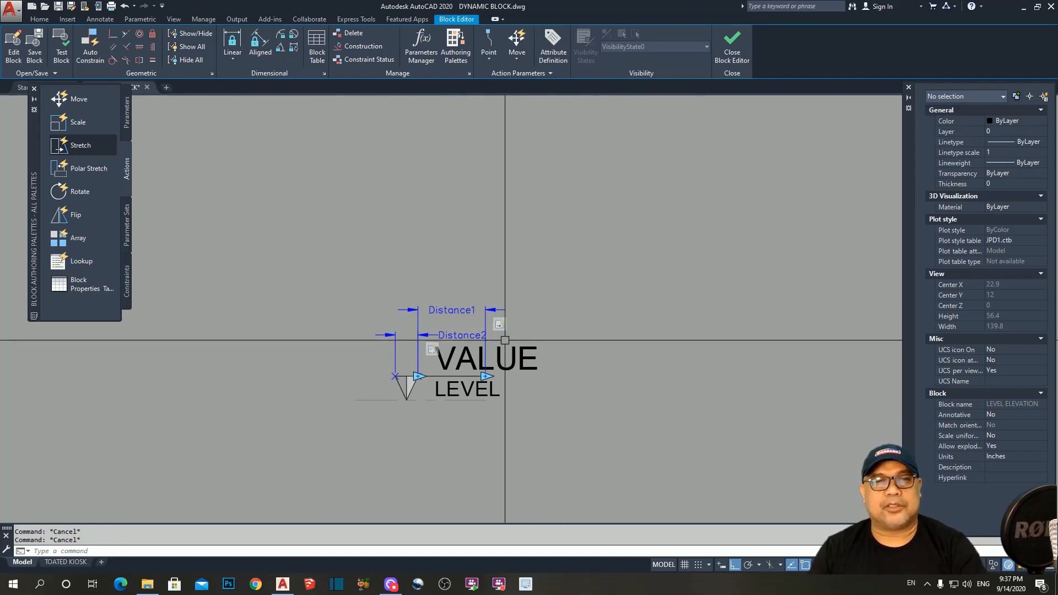
{"action": "scroll", "coordinate": [415, 388], "scroll_direction": "up", "scroll_amount": 2}
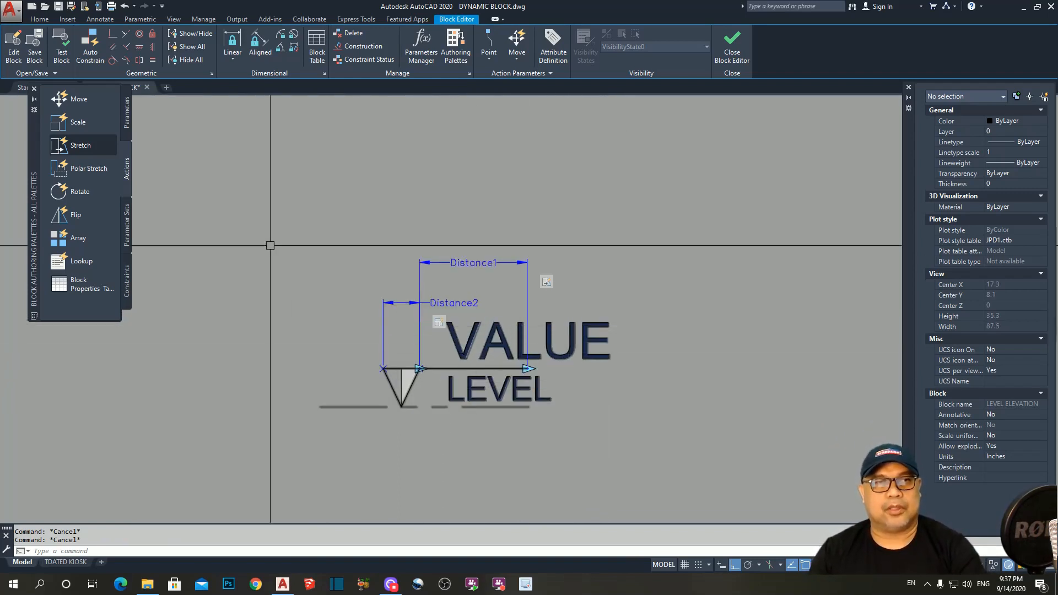
- Add a Flip parameter with a vertical reflection line through the midpoint of the triangle's top edge, placing its label beside the line above Distance1
{"action": "left_click", "coordinate": [127, 117]}
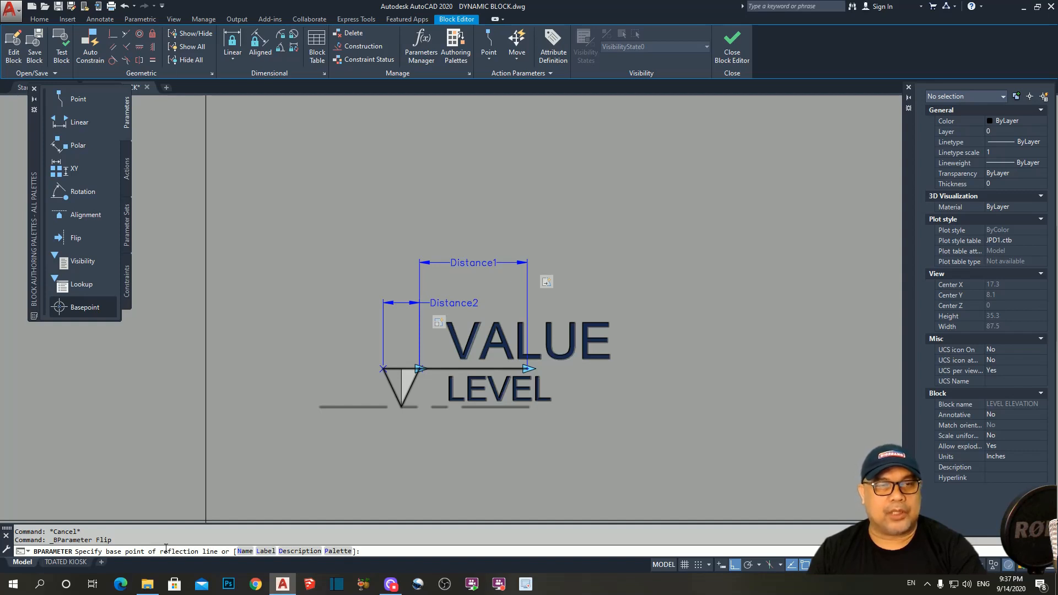
{"action": "scroll", "coordinate": [386, 359], "scroll_direction": "up", "scroll_amount": 2}
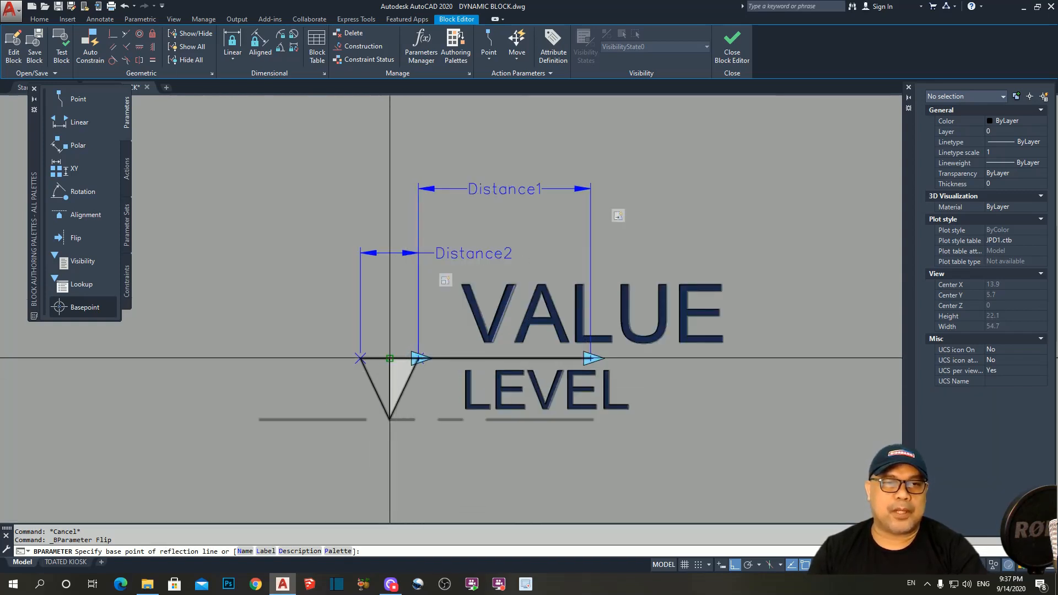
{"action": "scroll", "coordinate": [390, 358], "scroll_direction": "down", "scroll_amount": 4}
{"action": "left_click", "coordinate": [398, 395]}
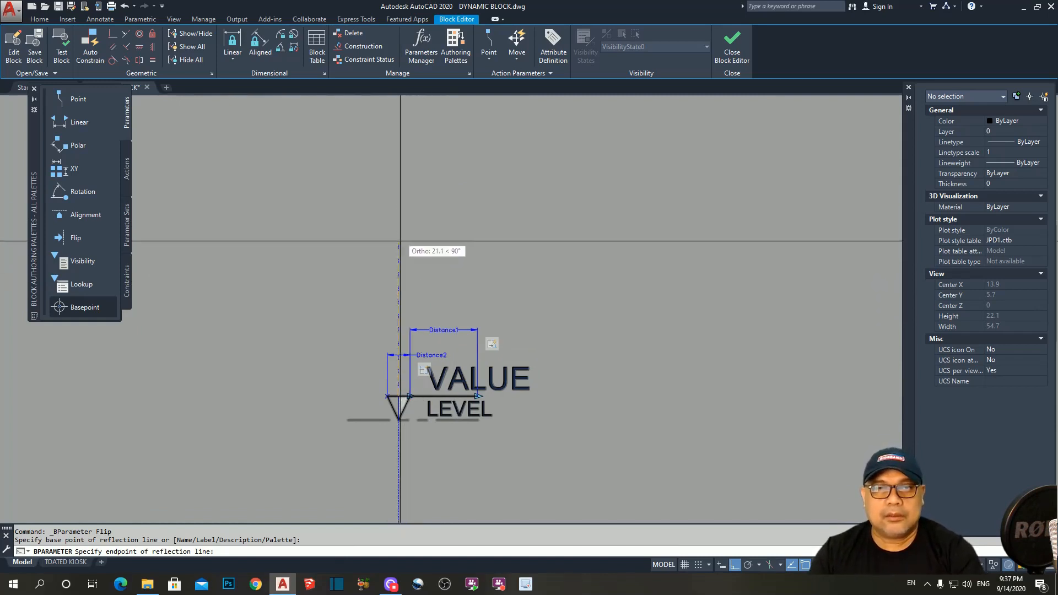
{"action": "left_click", "coordinate": [399, 213]}
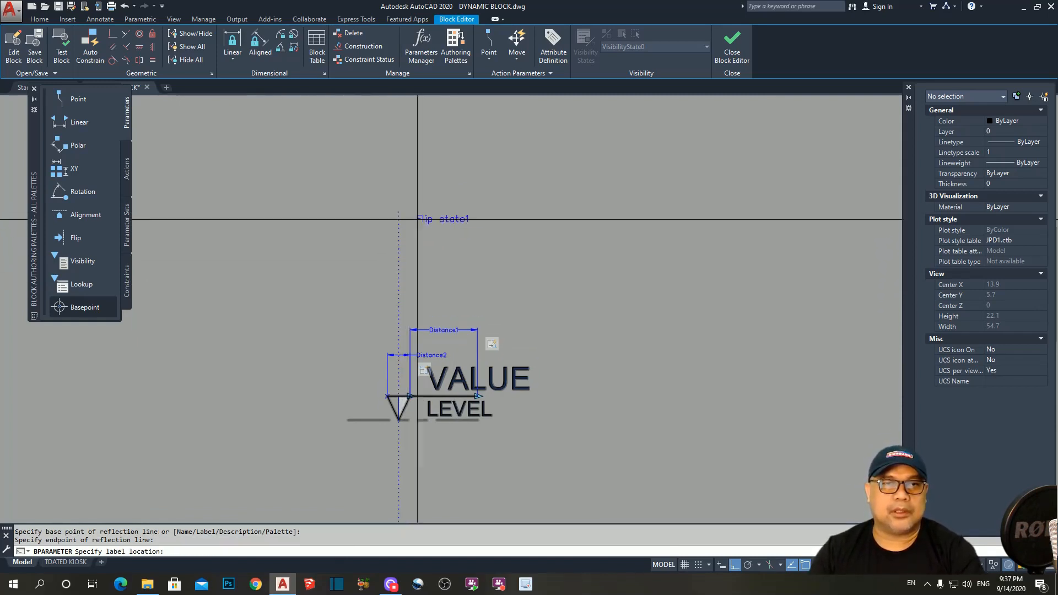
{"action": "scroll", "coordinate": [422, 252], "scroll_direction": "up", "scroll_amount": 4}
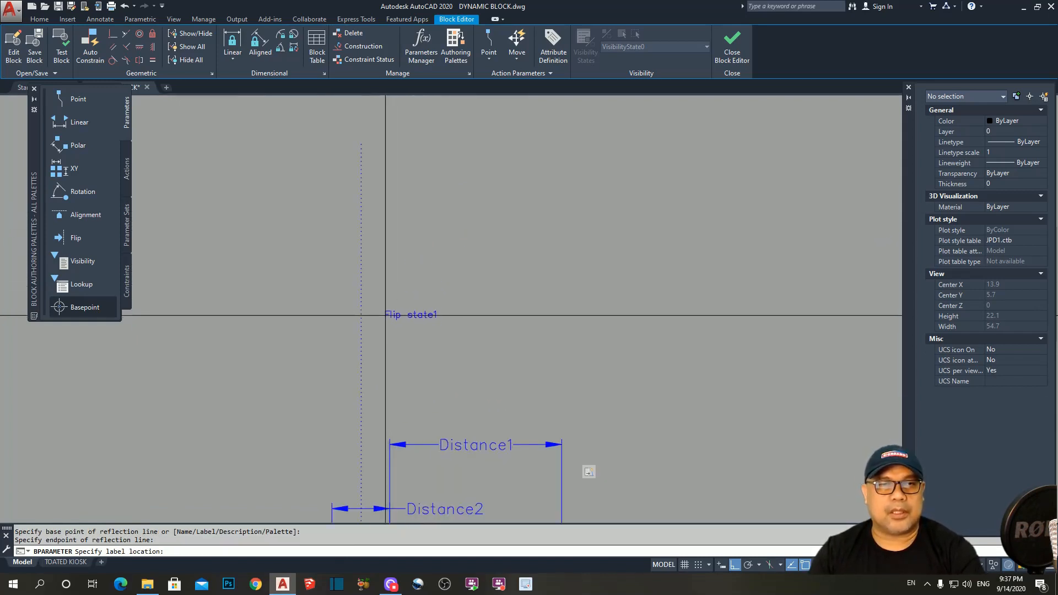
{"action": "left_click", "coordinate": [385, 316]}
{"action": "scroll", "coordinate": [515, 425], "scroll_direction": "up", "scroll_amount": 4}
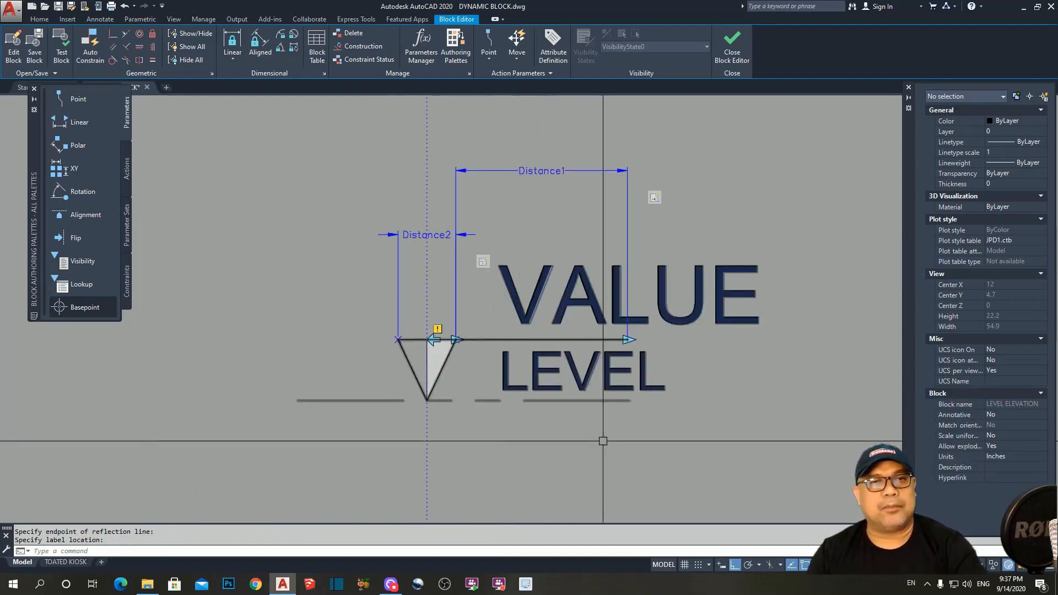
- Add a Flip action to the flip parameter, with all objects and parameters of the block in its selection set
{"action": "left_click", "coordinate": [126, 169]}
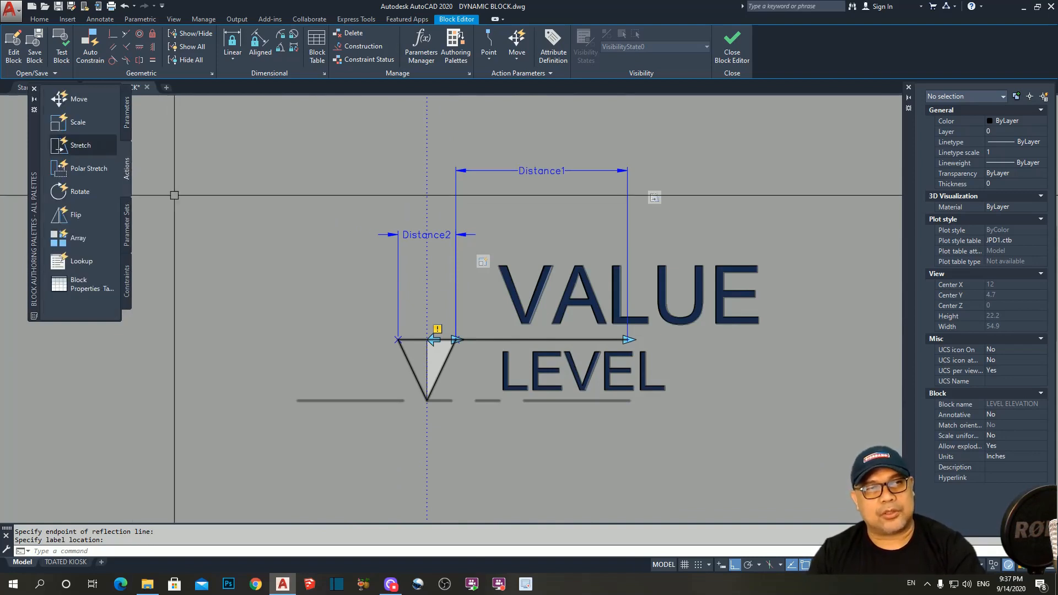
{"action": "left_click", "coordinate": [75, 216]}
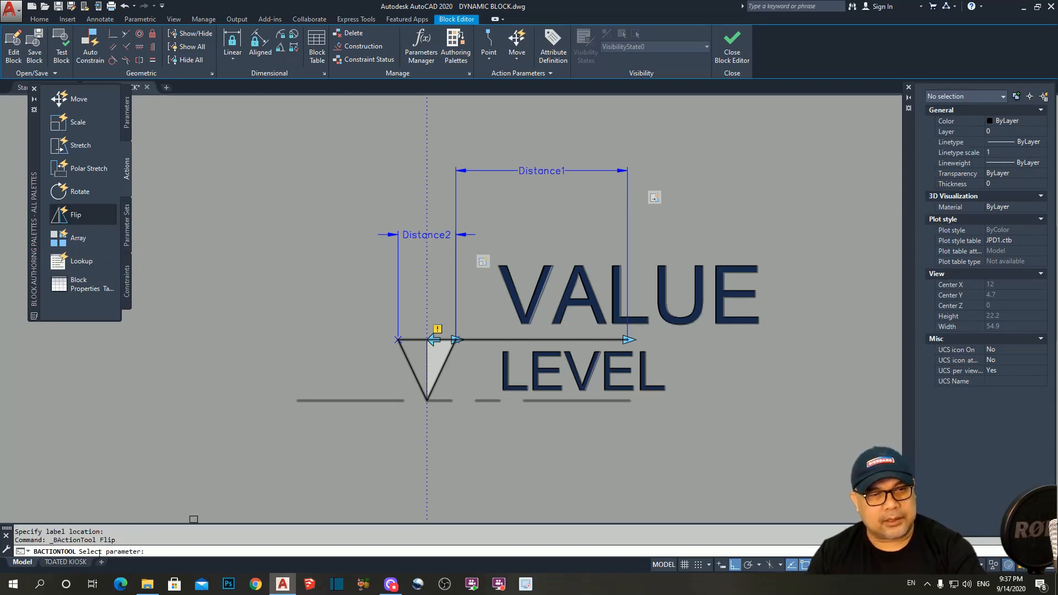
{"action": "scroll", "coordinate": [456, 337], "scroll_direction": "down", "scroll_amount": 2}
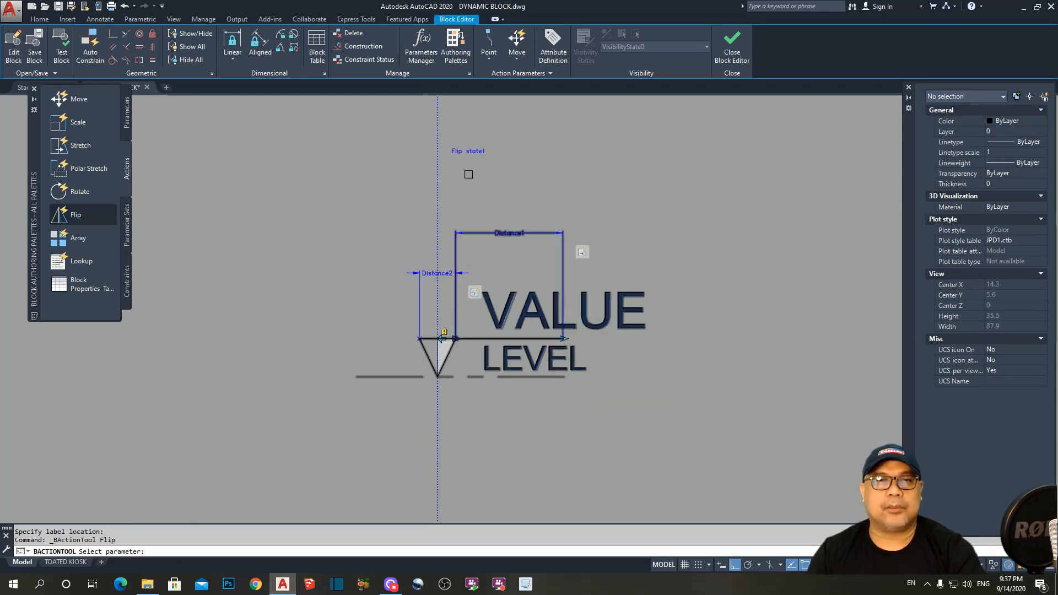
{"action": "left_click", "coordinate": [465, 150]}
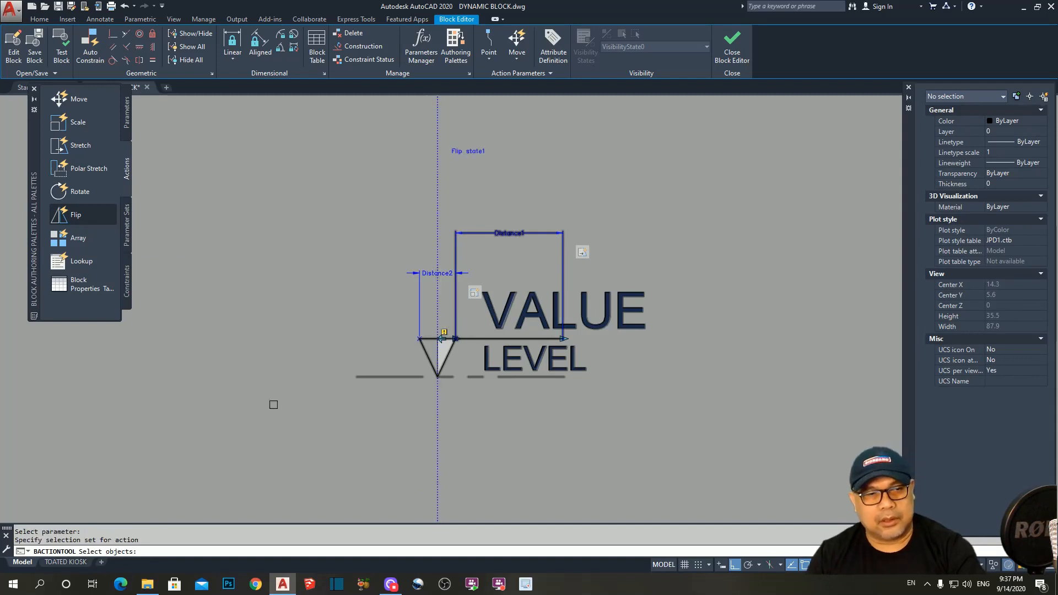
{"action": "scroll", "coordinate": [493, 304], "scroll_direction": "down", "scroll_amount": 4}
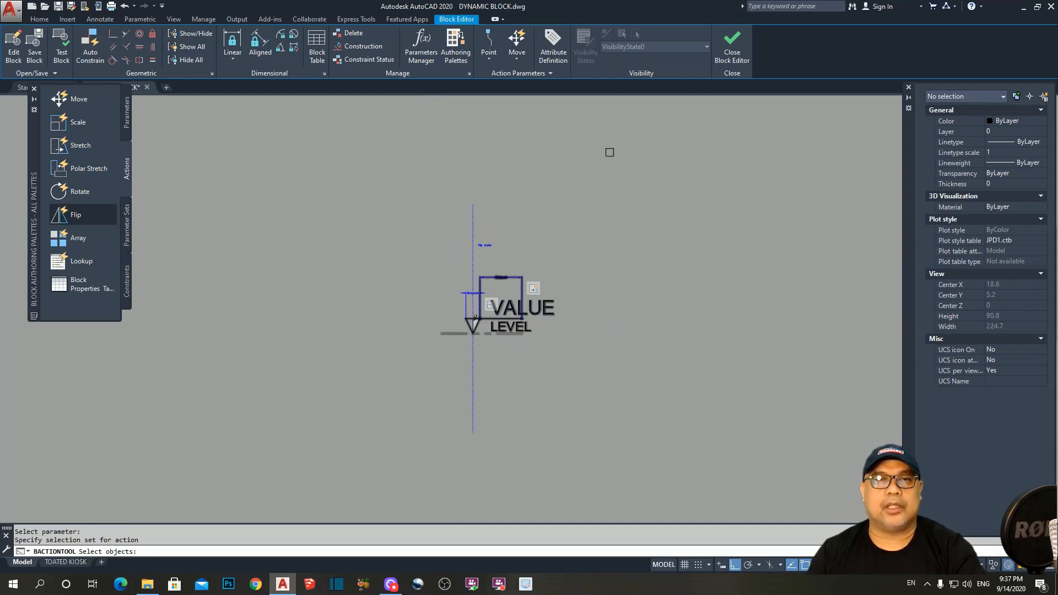
{"action": "left_click", "coordinate": [610, 152]}
{"action": "left_click", "coordinate": [421, 473]}
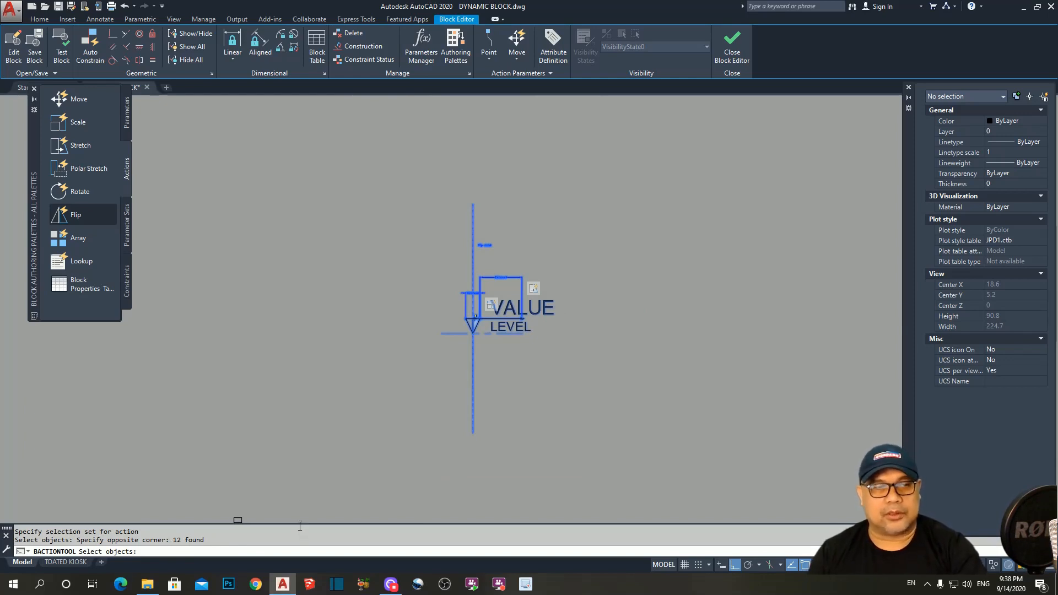
{"action": "key", "text": "Return"}
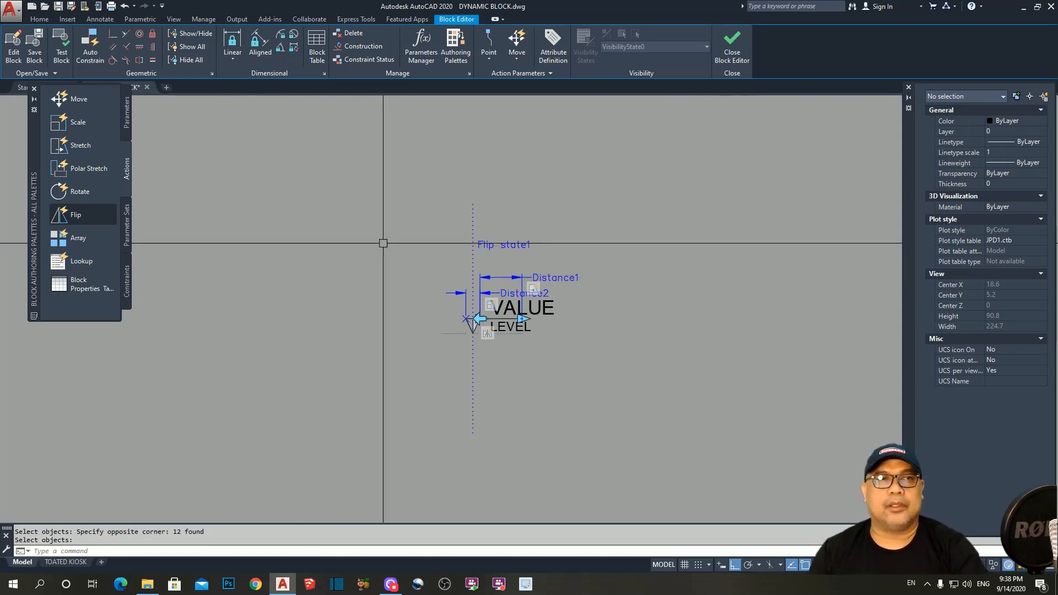
- Open the block in a test block window and zoom to its extents
{"action": "left_click", "coordinate": [61, 54]}
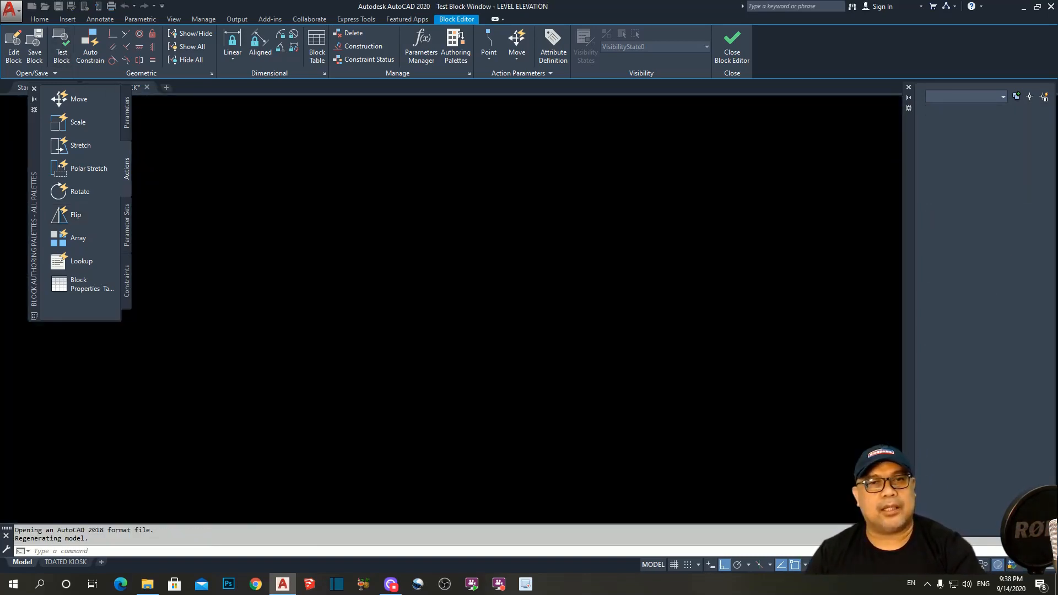
{"action": "type", "text": "z"}
{"action": "key", "text": "Return"}
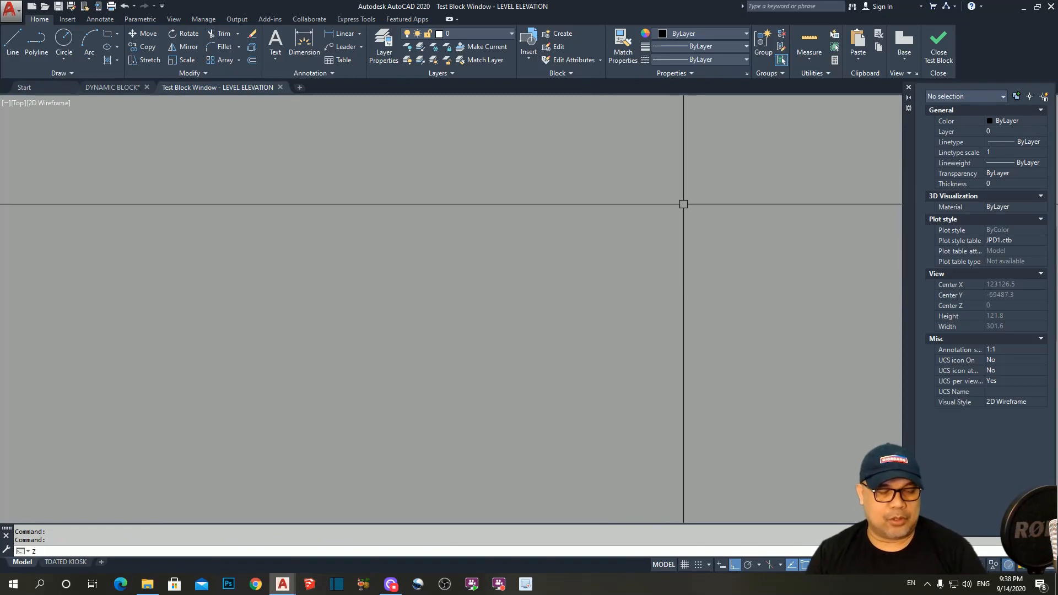
{"action": "type", "text": "e"}
{"action": "key", "text": "Return"}
{"action": "middle_click_drag", "start_coordinate": [625, 321], "coordinate": [555, 310]}
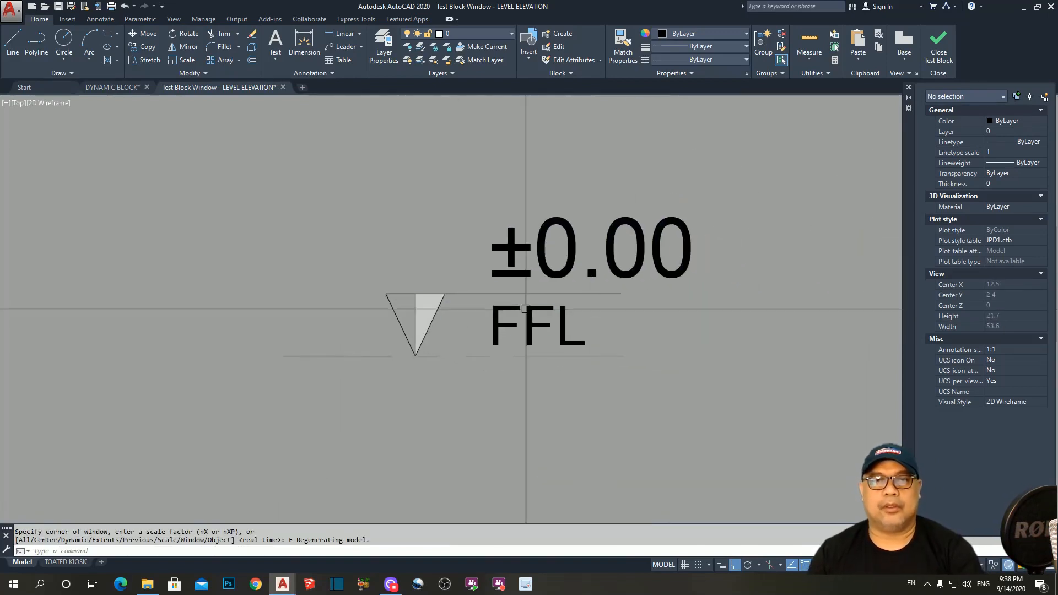
- Test the flip grip at the middle of the triangle's top edge by mirroring the block horizontally
{"action": "left_click", "coordinate": [441, 299]}
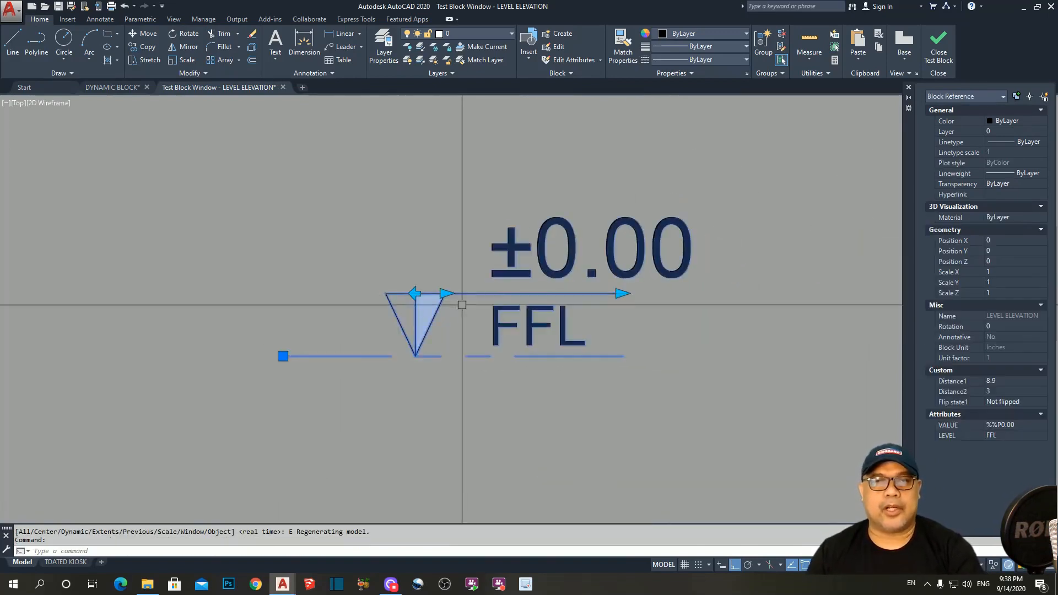
{"action": "scroll", "coordinate": [416, 297], "scroll_direction": "up", "scroll_amount": 2}
{"action": "left_click", "coordinate": [419, 289]}
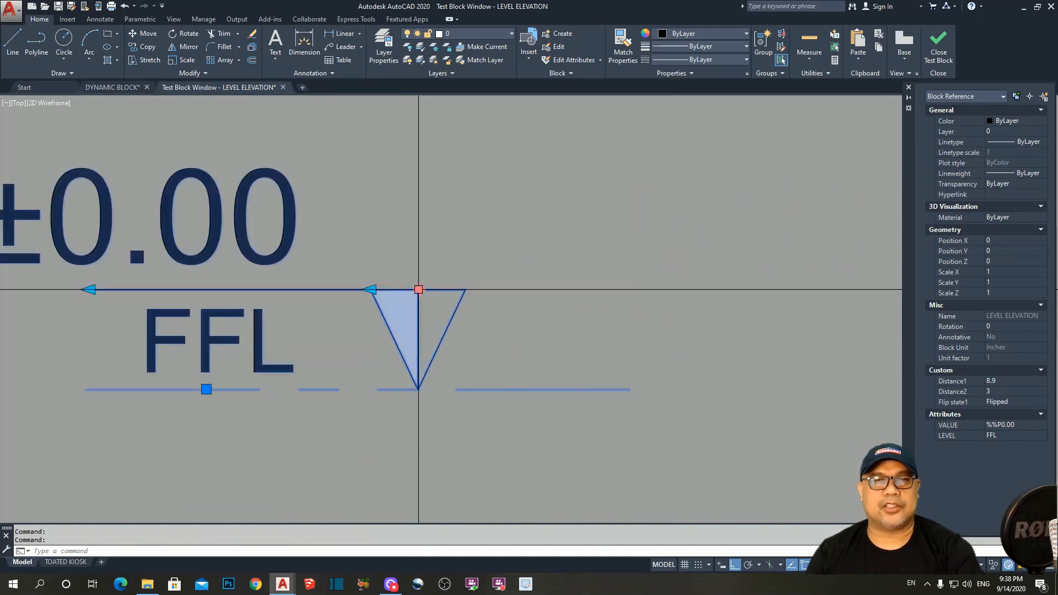
- Flip the level block back to its unflipped state in the test window, and close the test
{"action": "left_click", "coordinate": [418, 290]}
{"action": "scroll", "coordinate": [465, 267], "scroll_direction": "down", "scroll_amount": 5}
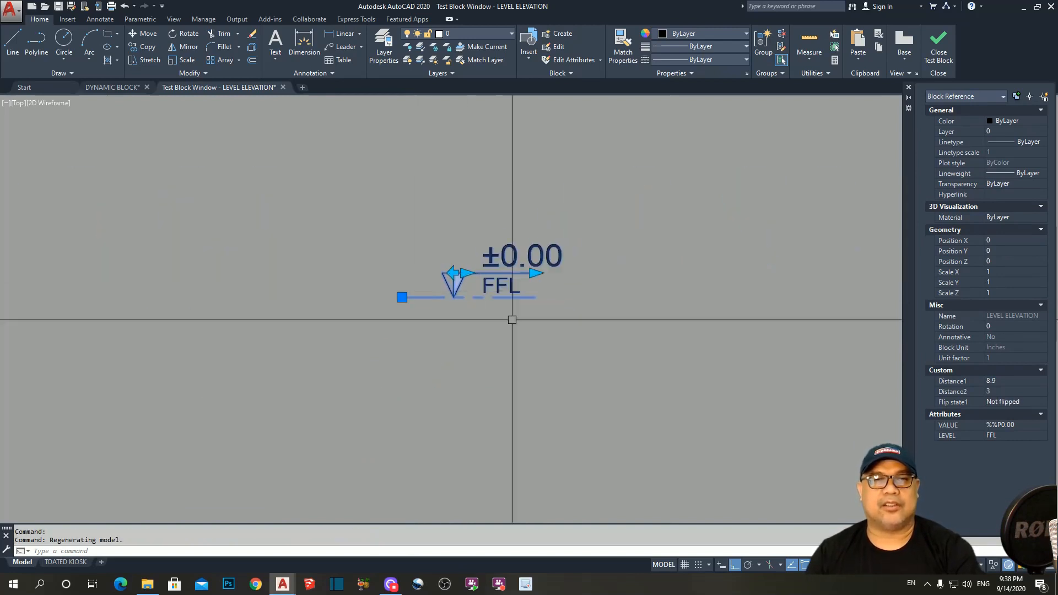
{"action": "left_click", "coordinate": [941, 49]}
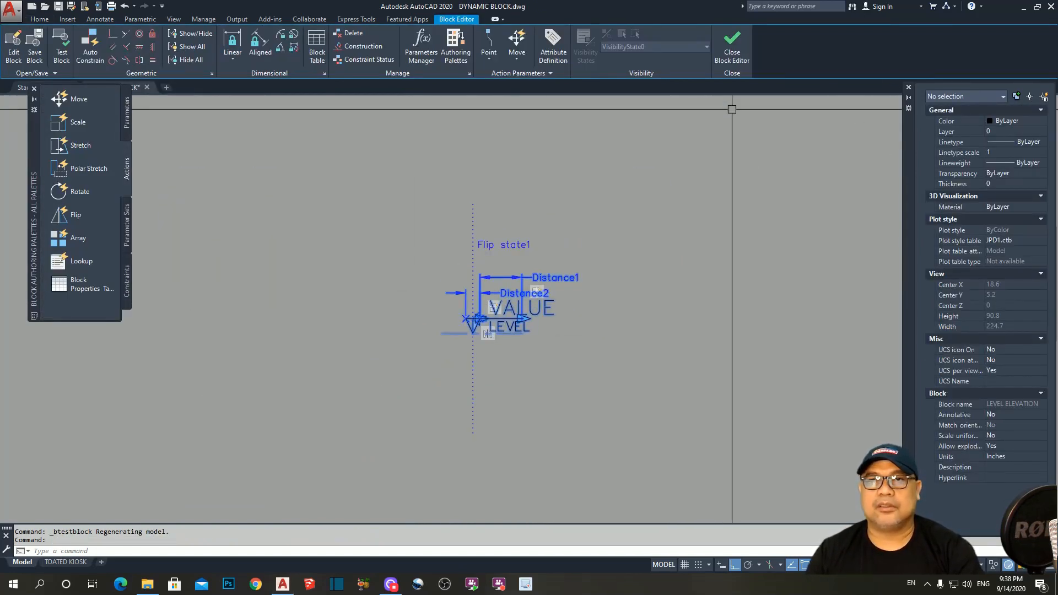
- Close the block editor and save the changes to LEVEL ELEVATION
{"action": "left_click", "coordinate": [732, 45]}
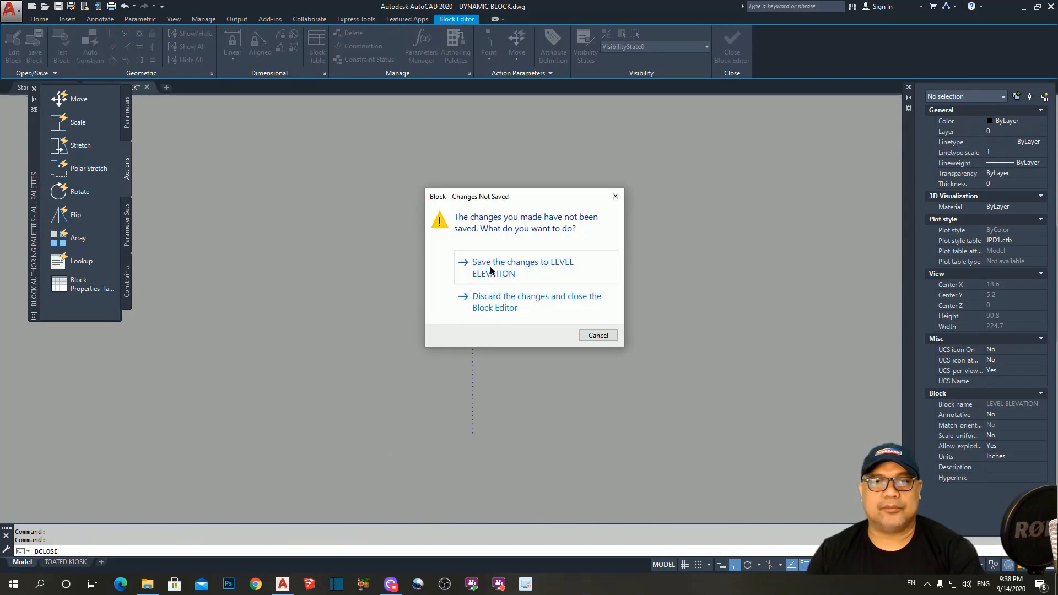
{"action": "left_click", "coordinate": [490, 270]}
{"action": "key", "text": "Escape"}
- Test how the ±3.00 FCL level block scales with its Distance2 grip, without committing a new size
{"action": "left_click", "coordinate": [506, 272]}
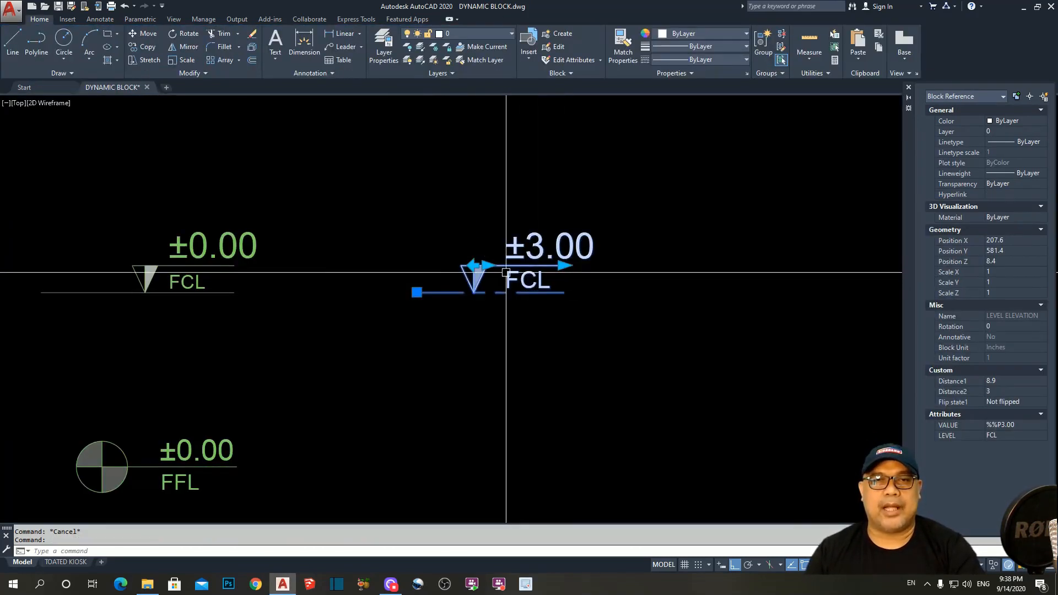
{"action": "scroll", "coordinate": [506, 272], "scroll_direction": "up", "scroll_amount": 2}
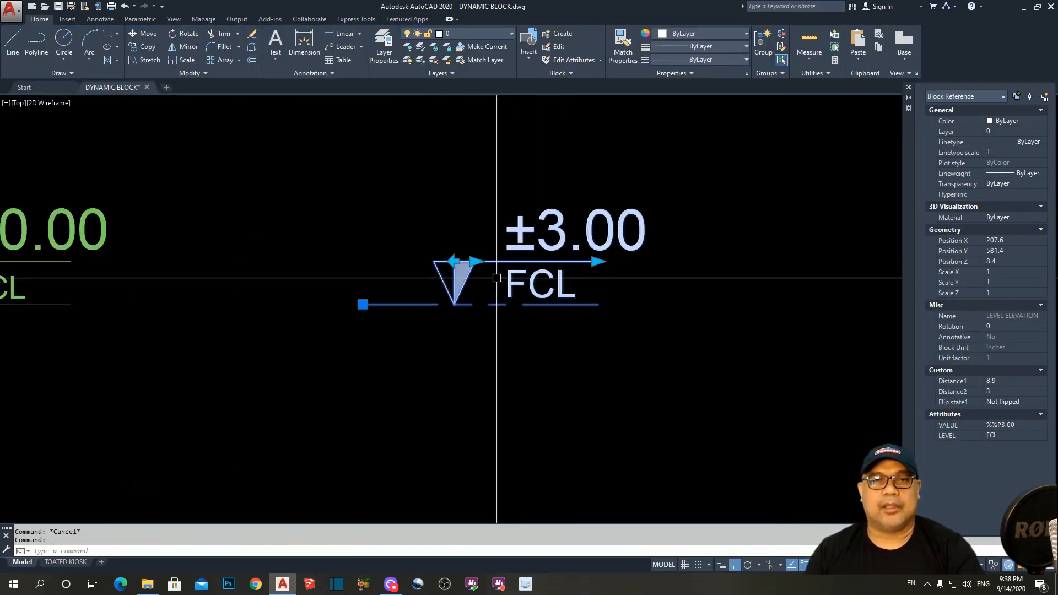
{"action": "left_click", "coordinate": [474, 261]}
{"action": "scroll", "coordinate": [449, 268], "scroll_direction": "down", "scroll_amount": 3}
{"action": "scroll", "coordinate": [453, 270], "scroll_direction": "up", "scroll_amount": 3}
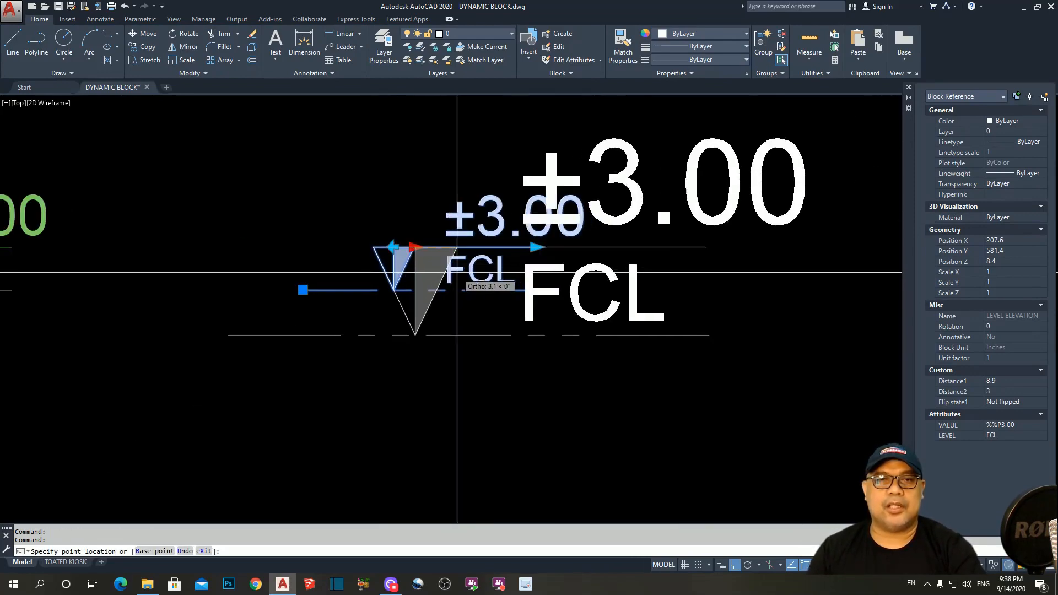
{"action": "scroll", "coordinate": [463, 259], "scroll_direction": "down", "scroll_amount": 2}
{"action": "scroll", "coordinate": [478, 250], "scroll_direction": "up", "scroll_amount": 2}
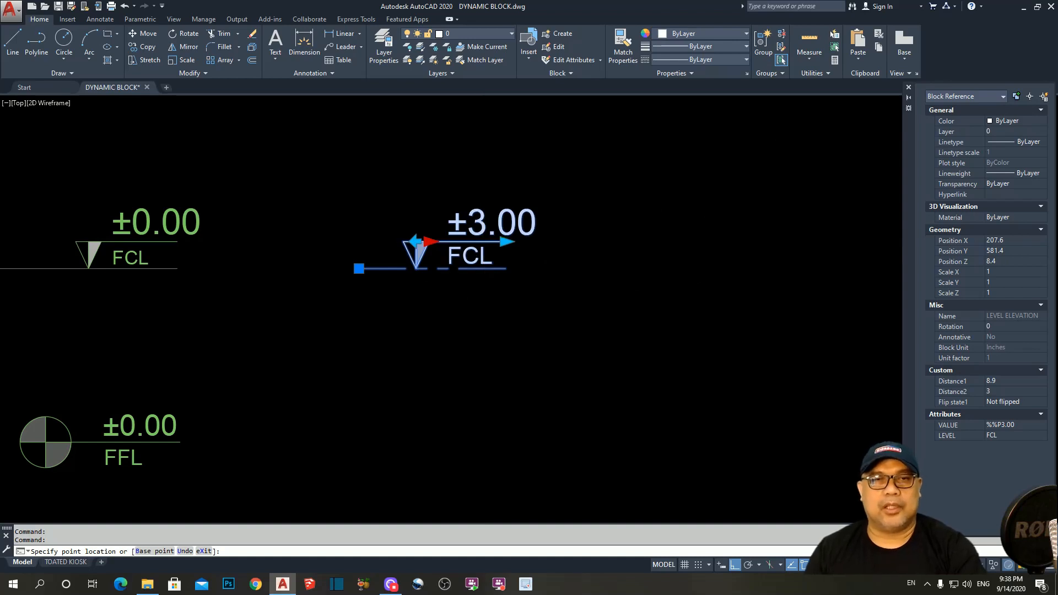
{"action": "key", "text": "Escape"}
{"action": "key", "text": "Escape"}
- Test the scaling grip of the green ±0.00 FCL reference block for comparison, without resizing it
{"action": "scroll", "coordinate": [329, 237], "scroll_direction": "up", "scroll_amount": 3}
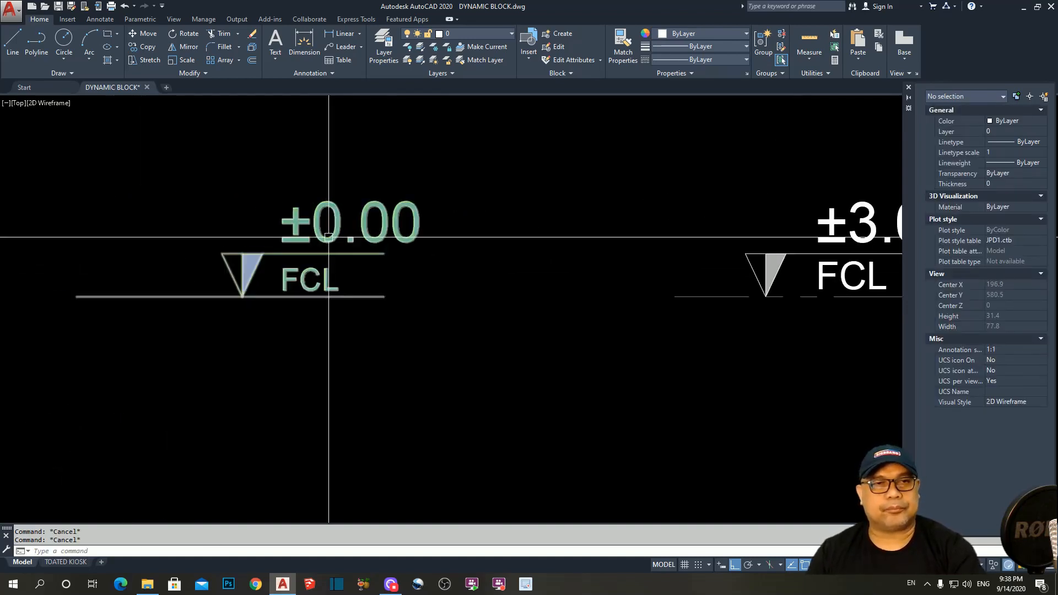
{"action": "left_click", "coordinate": [329, 237]}
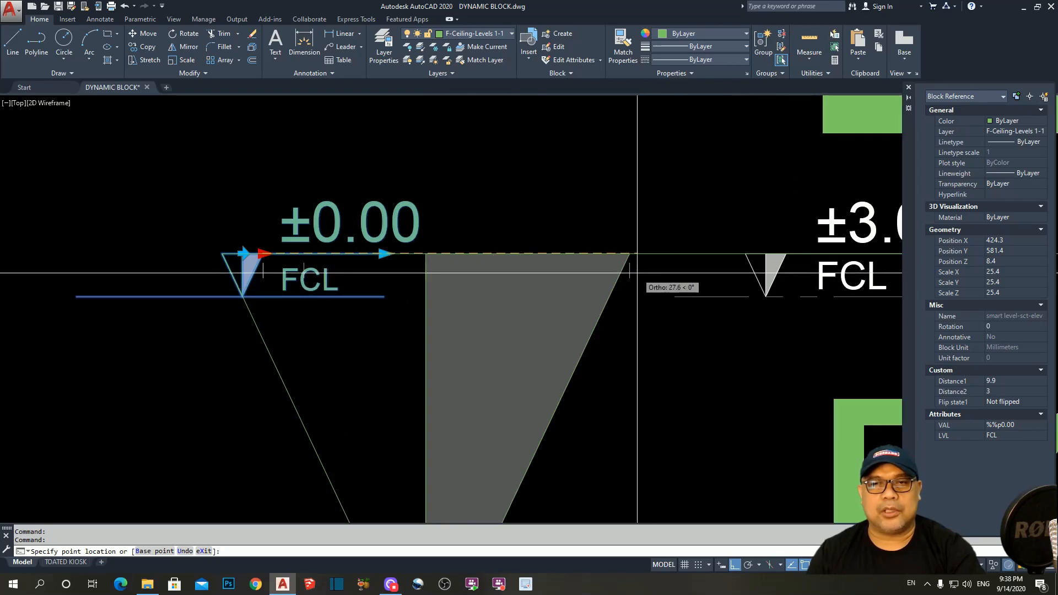
{"action": "scroll", "coordinate": [306, 271], "scroll_direction": "down", "scroll_amount": 3}
{"action": "key", "text": "Escape"}
{"action": "key", "text": "Escape"}
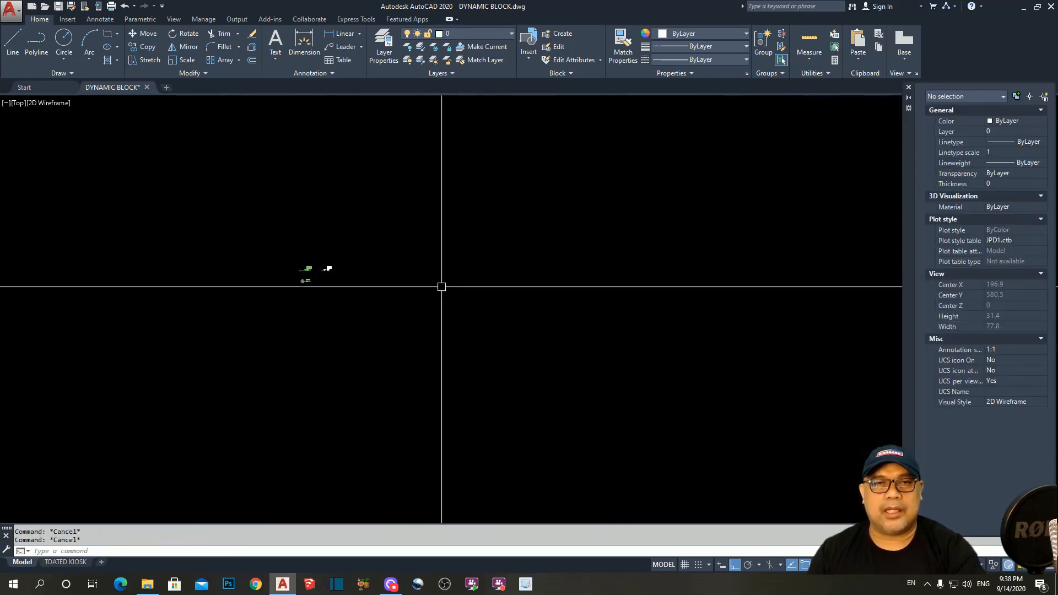
- Preview scaling the white ±3.00 FCL block again to compare it with the green reference, and cancel the resize
{"action": "scroll", "coordinate": [378, 266], "scroll_direction": "up", "scroll_amount": 3}
{"action": "left_click", "coordinate": [427, 265]}
{"action": "scroll", "coordinate": [463, 281], "scroll_direction": "up", "scroll_amount": 3}
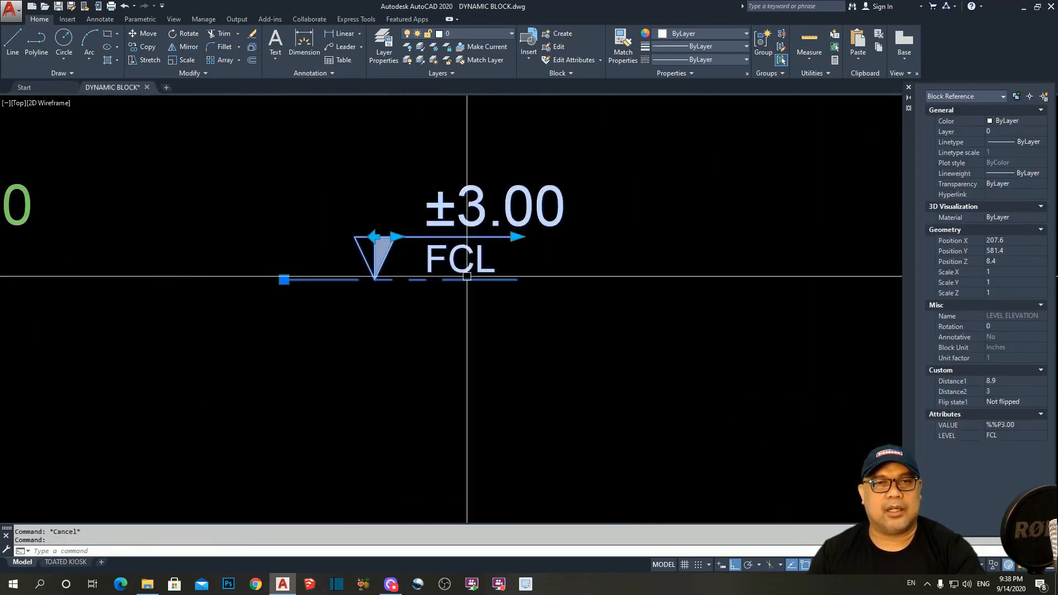
{"action": "left_click", "coordinate": [396, 237]}
{"action": "scroll", "coordinate": [467, 277], "scroll_direction": "down", "scroll_amount": 2}
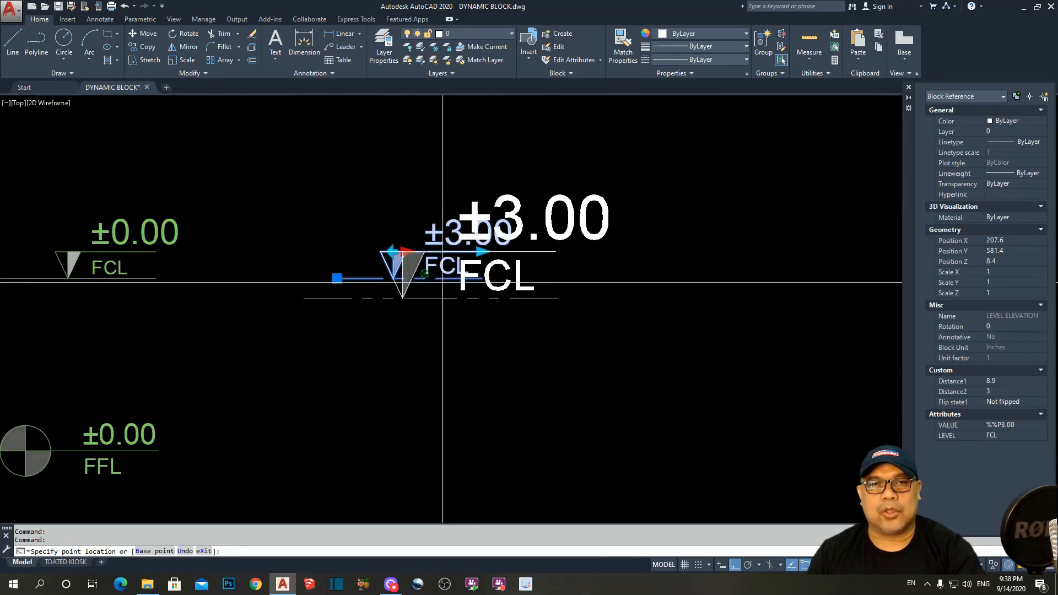
{"action": "key", "text": "Escape"}
{"action": "key", "text": "Escape"}
{"action": "scroll", "coordinate": [383, 295], "scroll_direction": "down", "scroll_amount": 3}
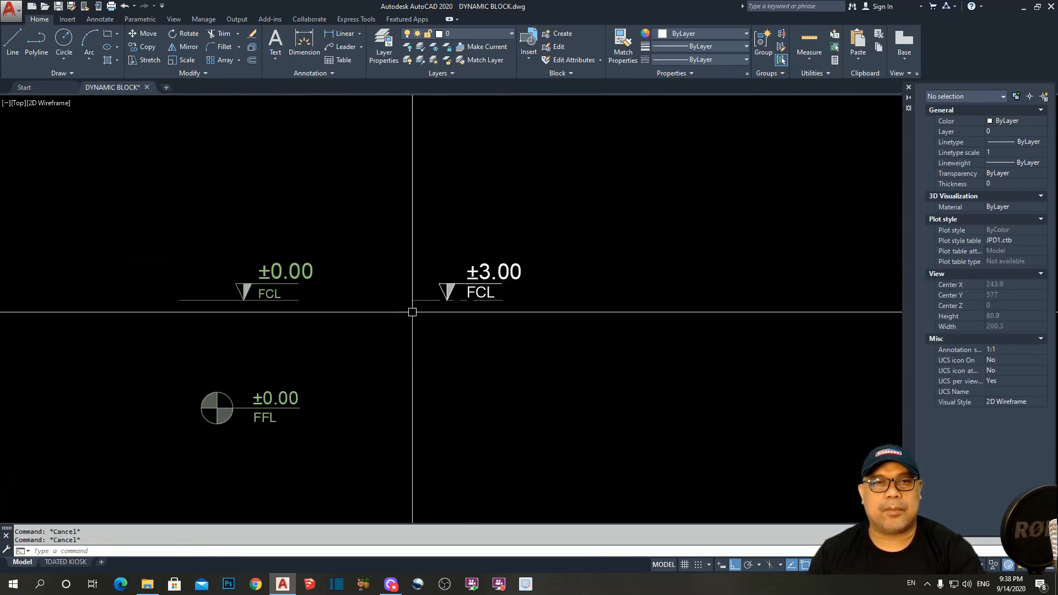
- Open the ±3.00 FCL level block in the block editor
{"action": "scroll", "coordinate": [485, 320], "scroll_direction": "up", "scroll_amount": 4}
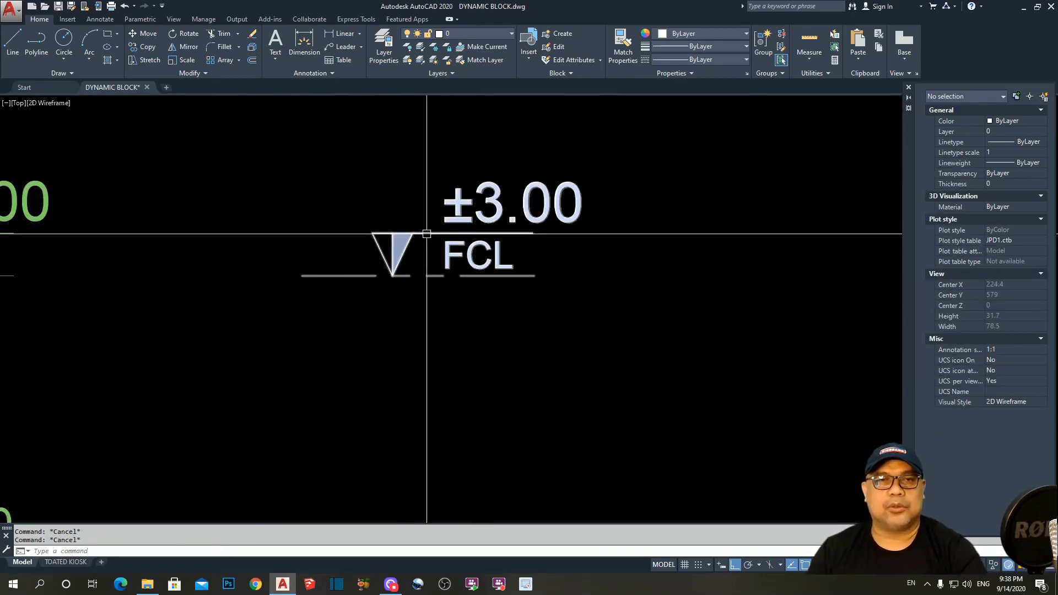
{"action": "left_click", "coordinate": [405, 231]}
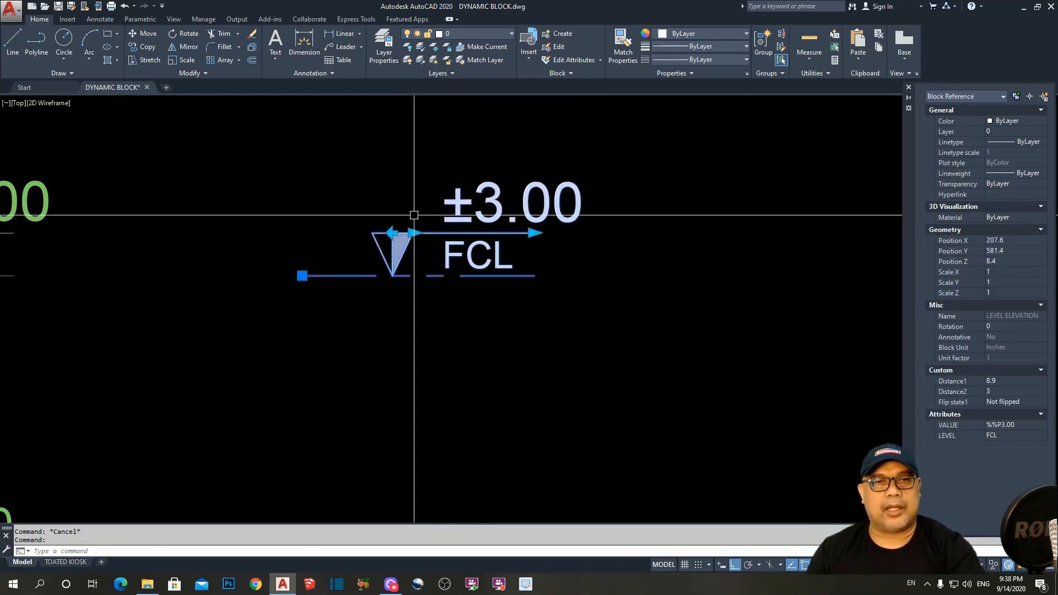
{"action": "right_click", "coordinate": [415, 208]}
{"action": "left_click", "coordinate": [457, 254]}
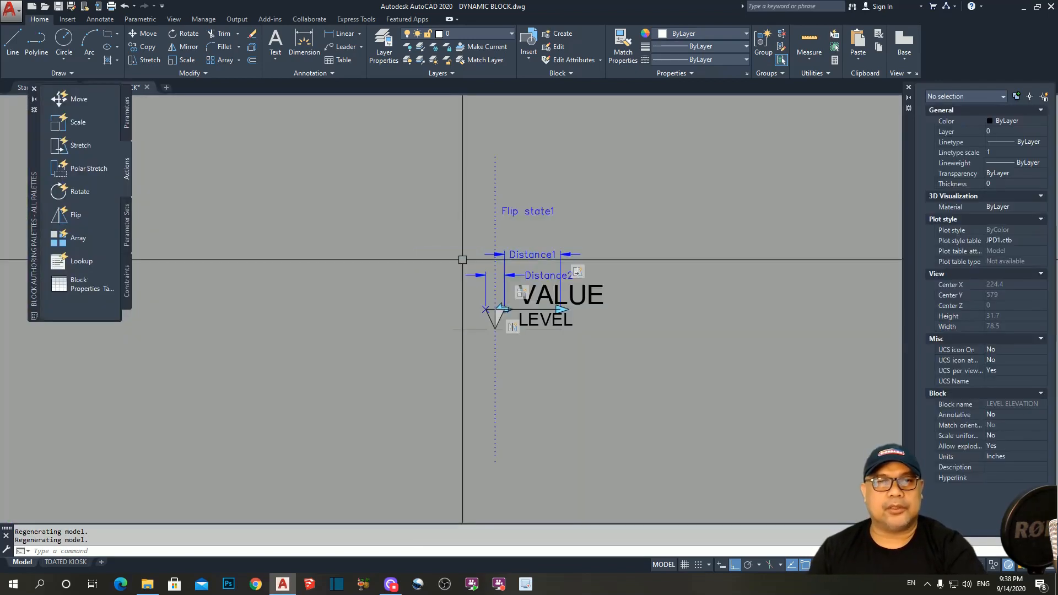
{"action": "scroll", "coordinate": [416, 266], "scroll_direction": "up", "scroll_amount": 4}
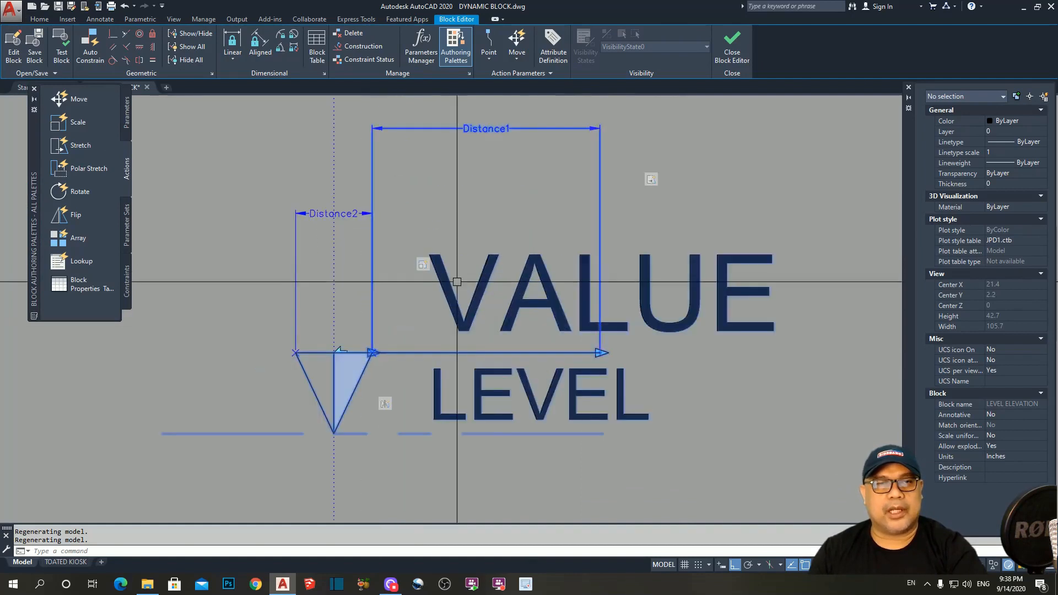
- Set the Distance2 linear parameter's distance type to List
{"action": "left_click", "coordinate": [342, 229]}
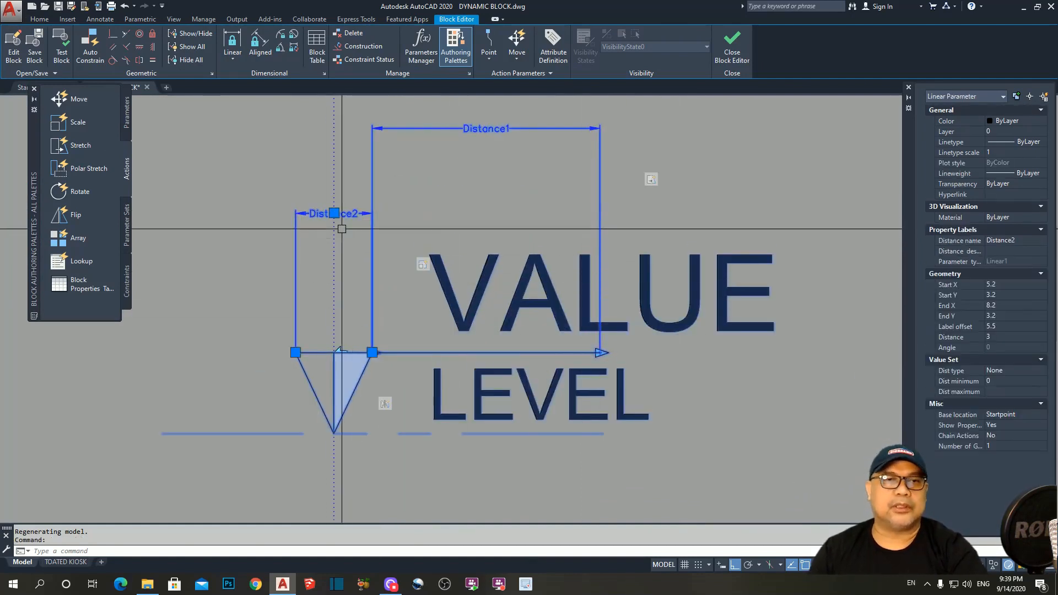
{"action": "key", "text": "Escape"}
{"action": "key", "text": "Escape"}
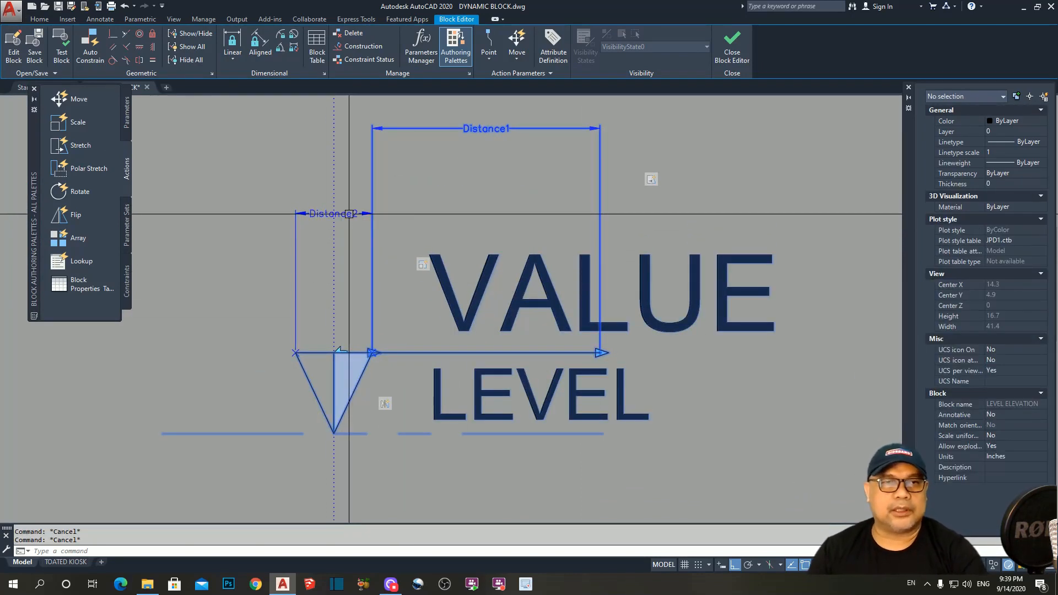
{"action": "left_click", "coordinate": [350, 214]}
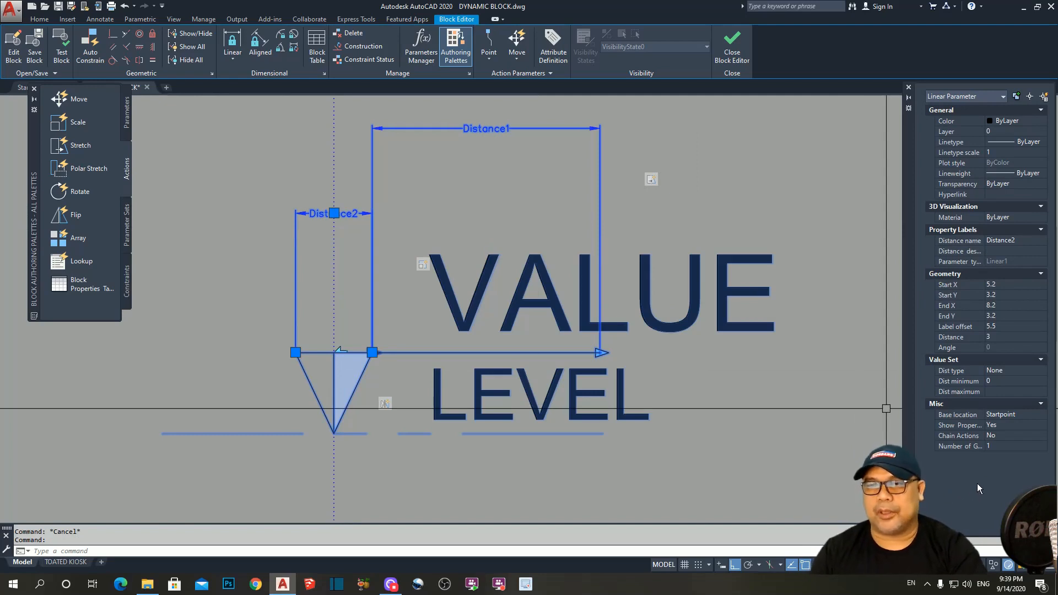
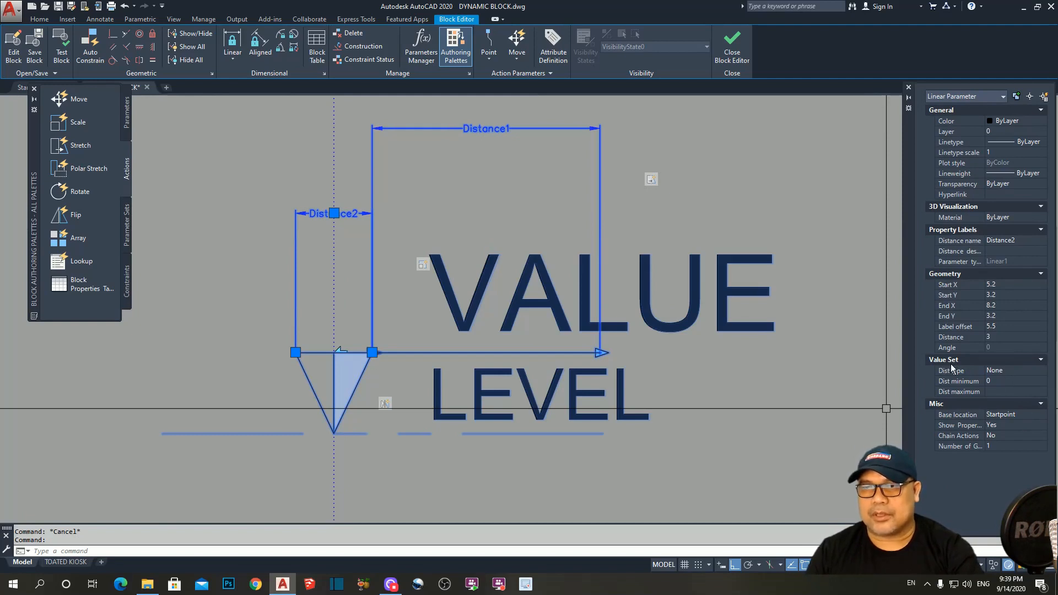
{"action": "left_click", "coordinate": [997, 372]}
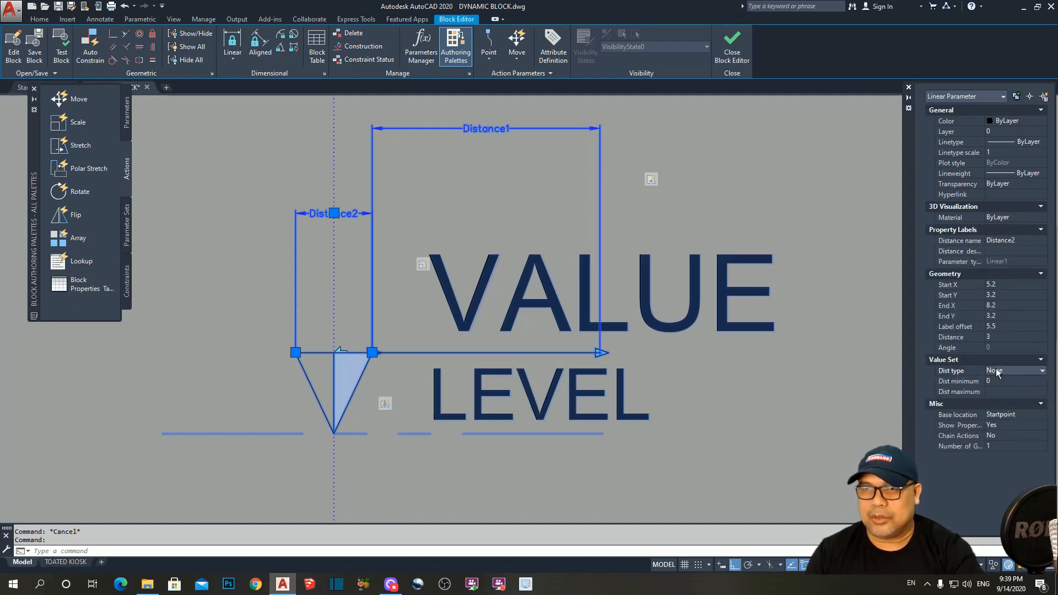
{"action": "left_click", "coordinate": [997, 372]}
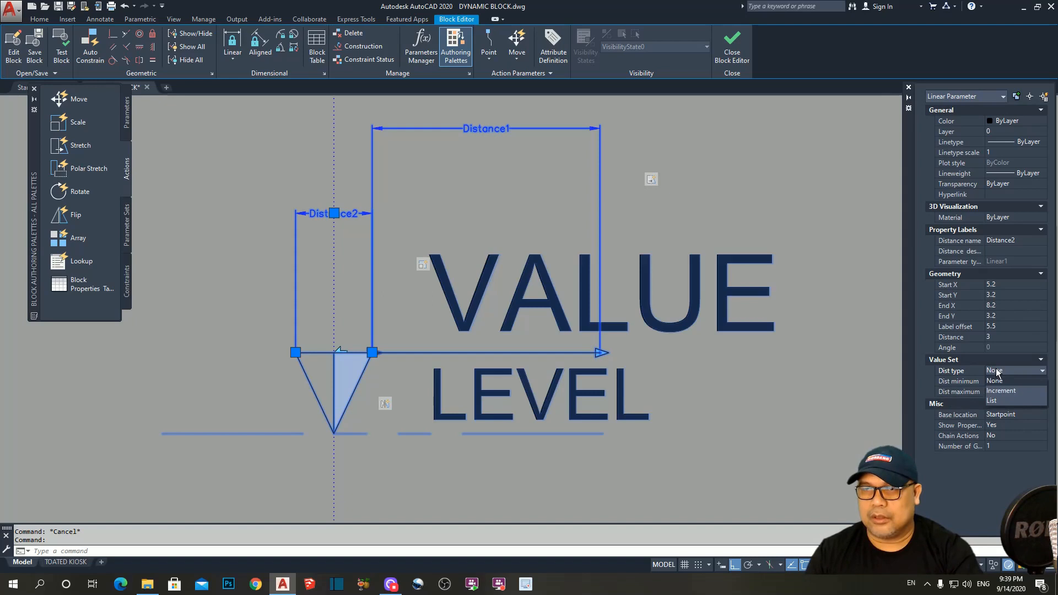
{"action": "left_click", "coordinate": [992, 401]}
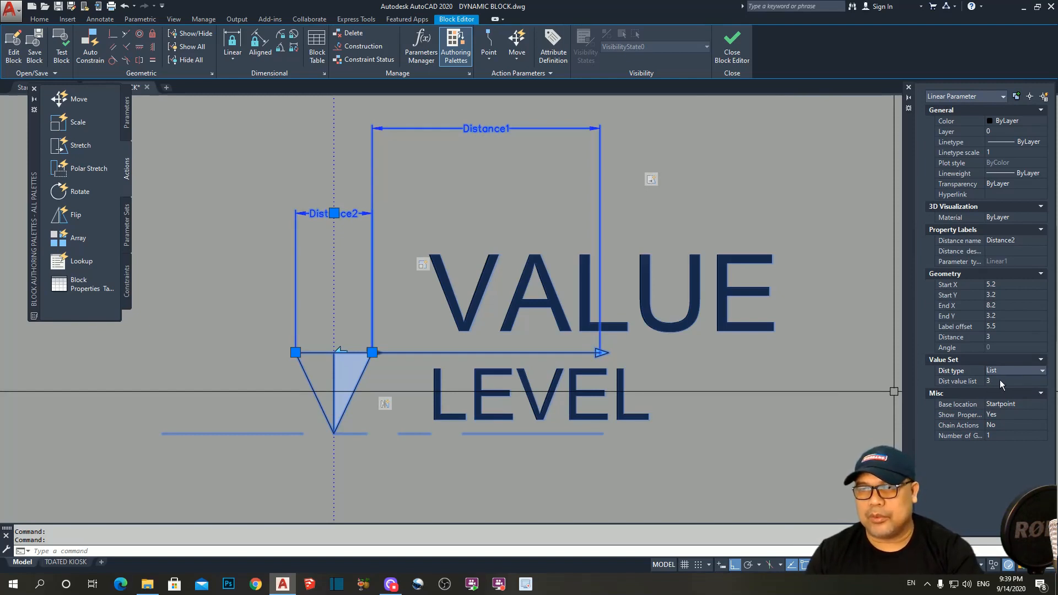
- Add the distances 6, 15, 30 and 75 to the Distance2 parameter's distance value list
{"action": "left_click", "coordinate": [1001, 382]}
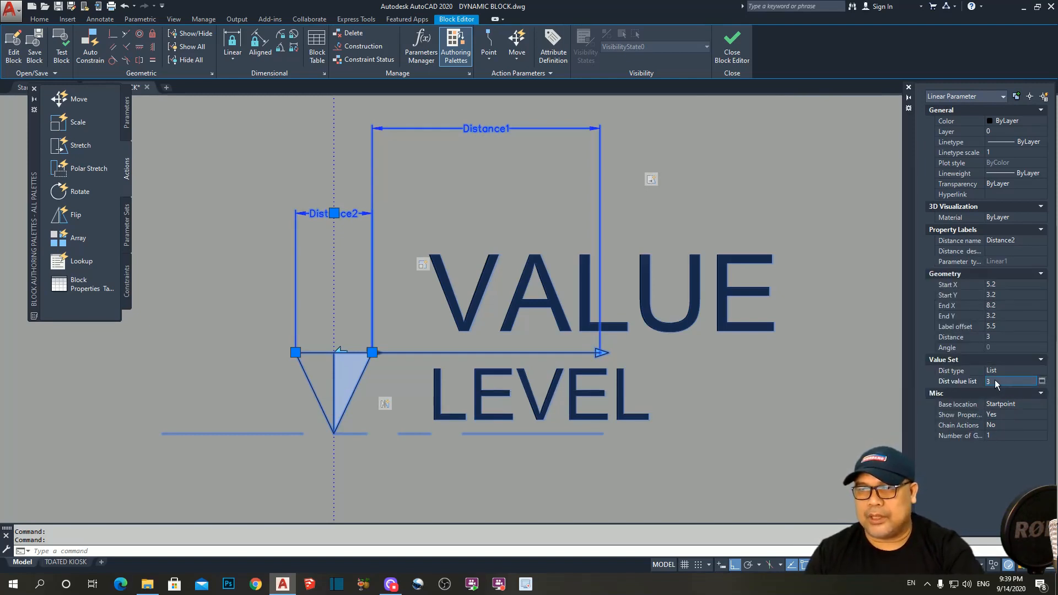
{"action": "left_click", "coordinate": [1043, 382]}
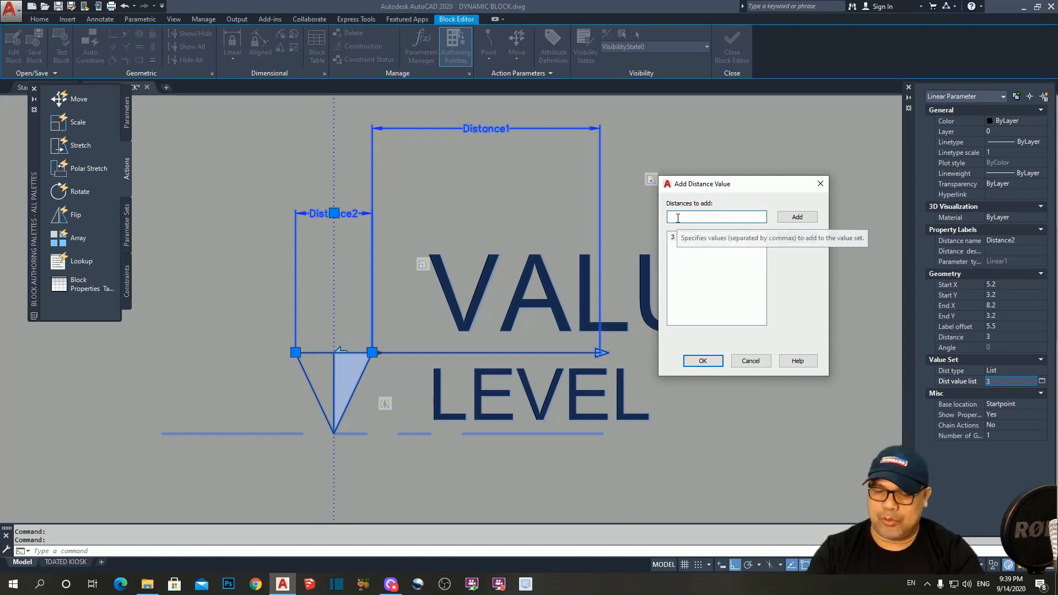
{"action": "type", "text": "6"}
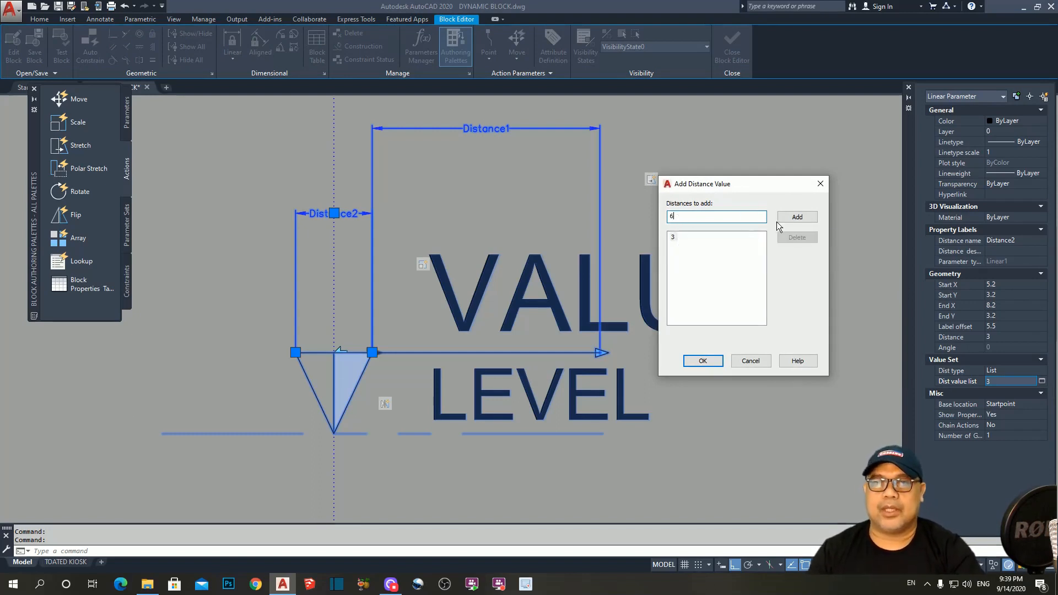
{"action": "left_click", "coordinate": [793, 219]}
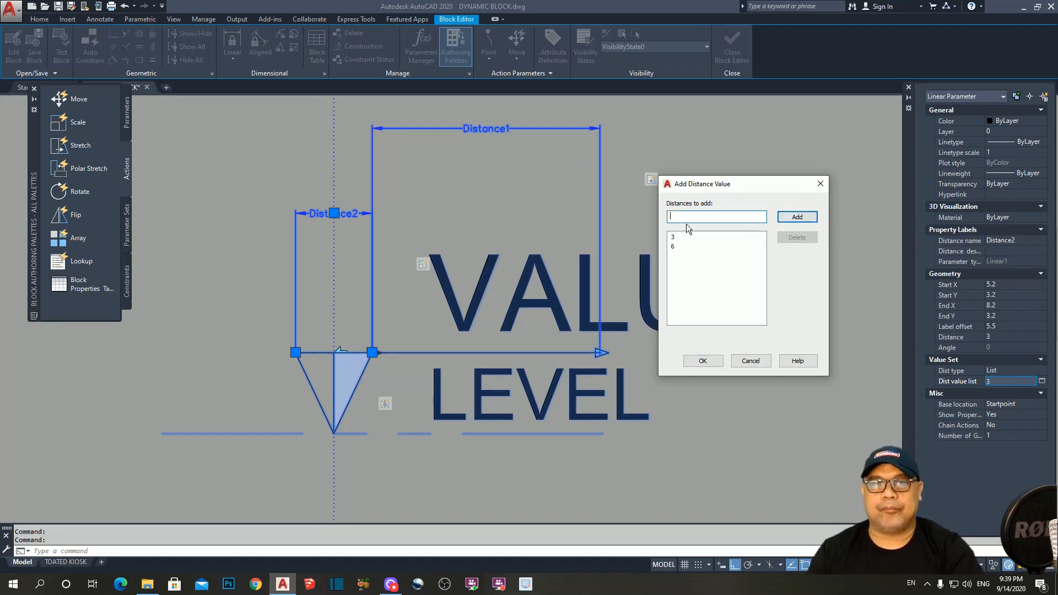
{"action": "type", "text": "15"}
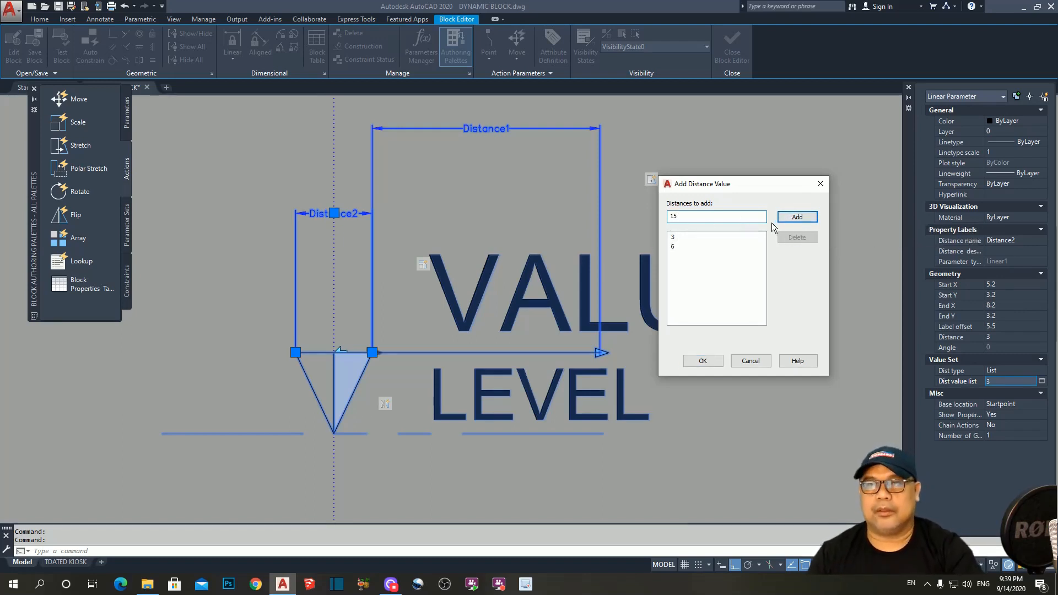
{"action": "left_click", "coordinate": [802, 218]}
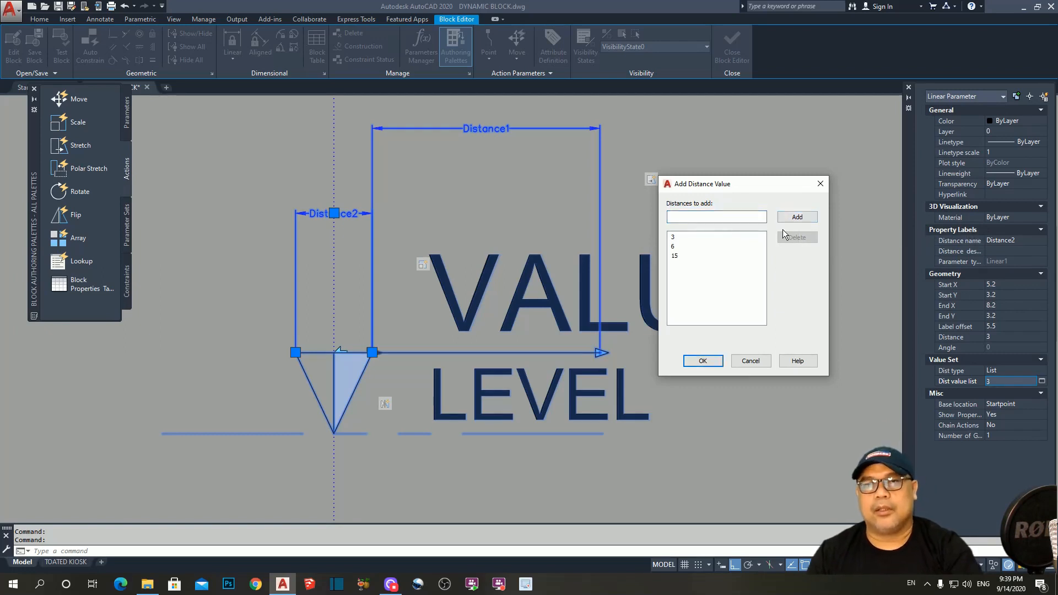
{"action": "left_click", "coordinate": [717, 217]}
{"action": "type", "text": "30"}
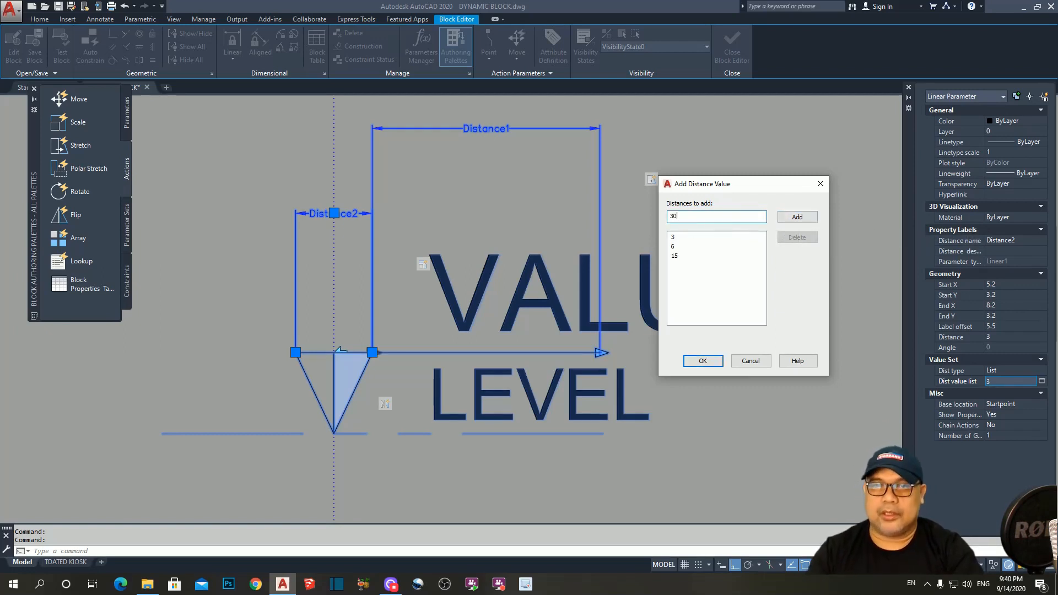
{"action": "left_click", "coordinate": [797, 218]}
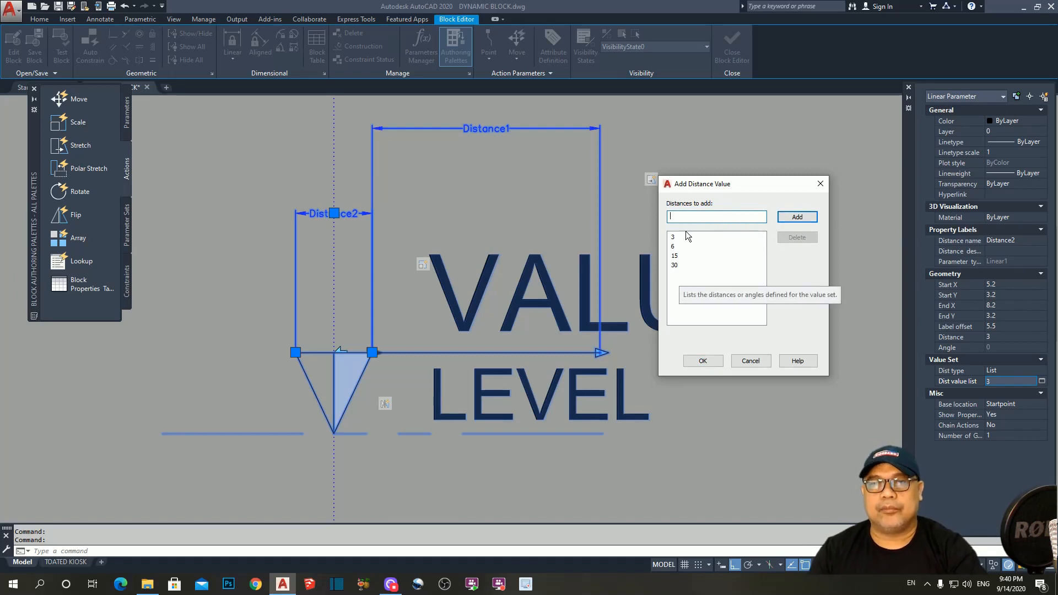
{"action": "type", "text": "75"}
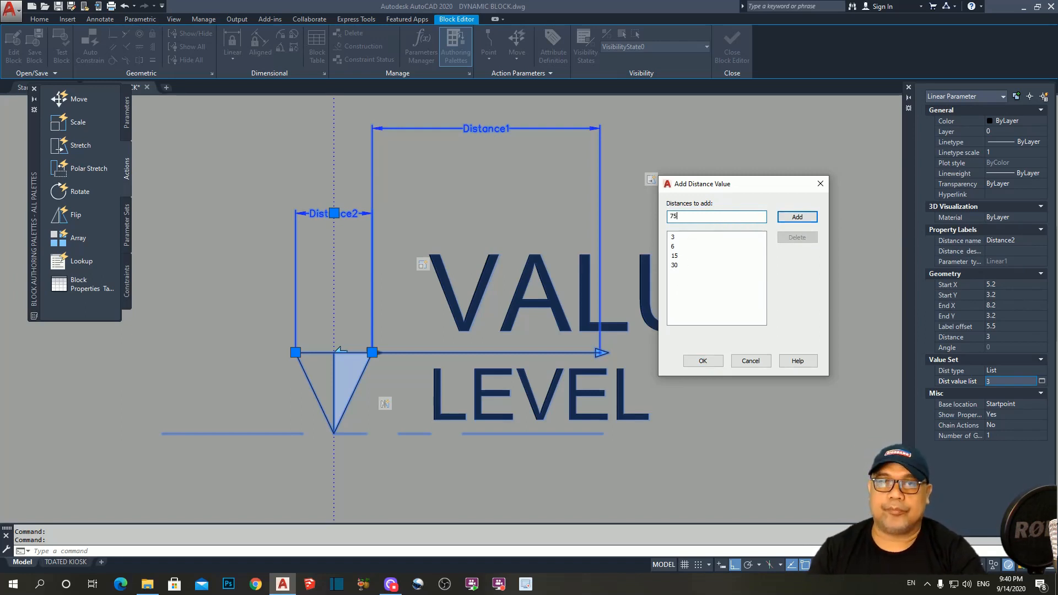
{"action": "left_click", "coordinate": [798, 218]}
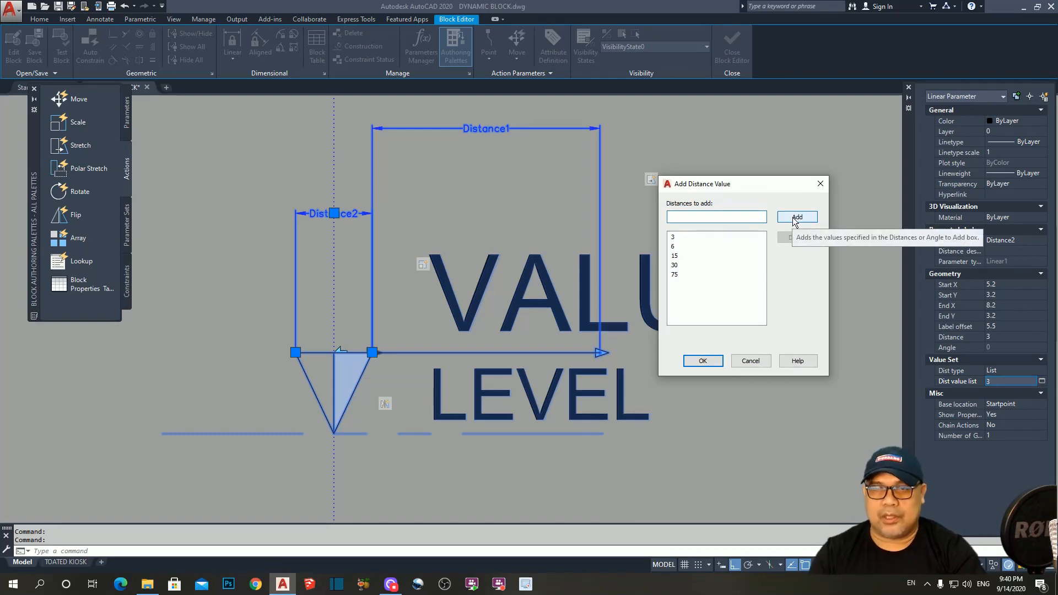
- Add the distances 150, 225 and 300 to the Distance2 value list
{"action": "type", "text": "15"}
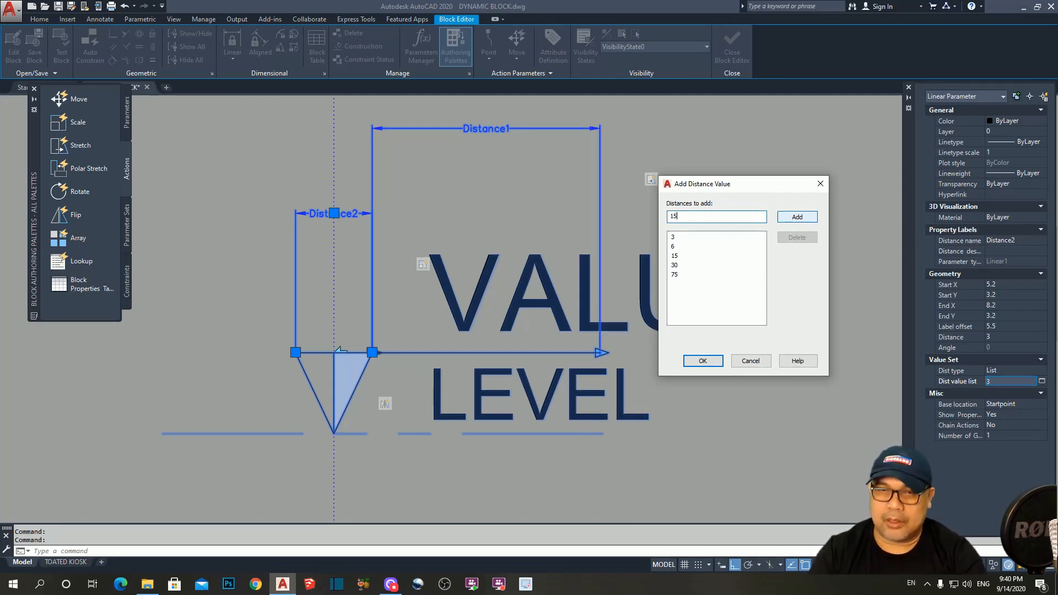
{"action": "type", "text": "0"}
{"action": "left_click", "coordinate": [803, 218]}
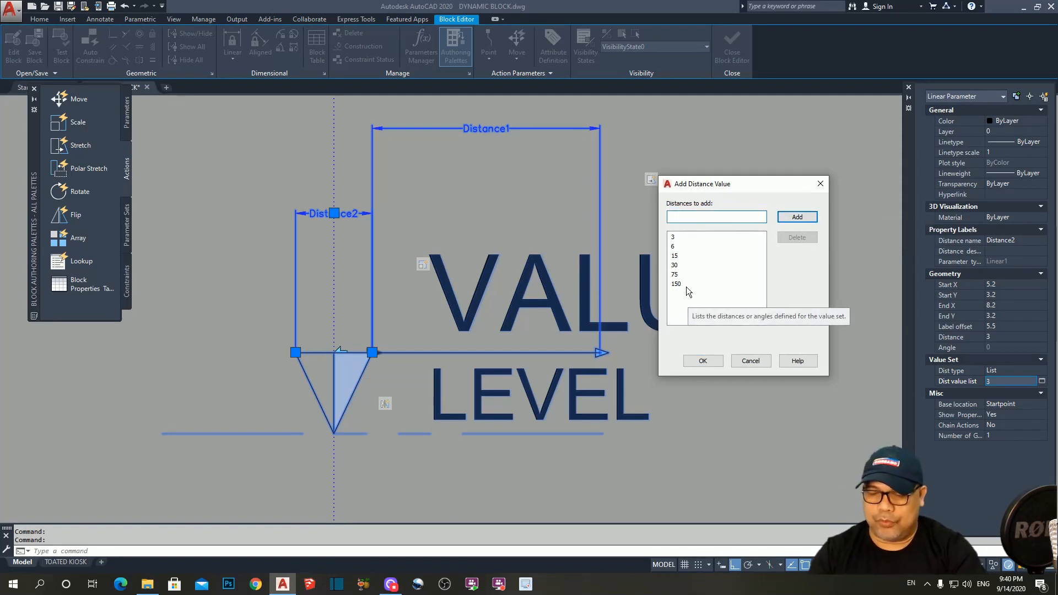
{"action": "type", "text": "225"}
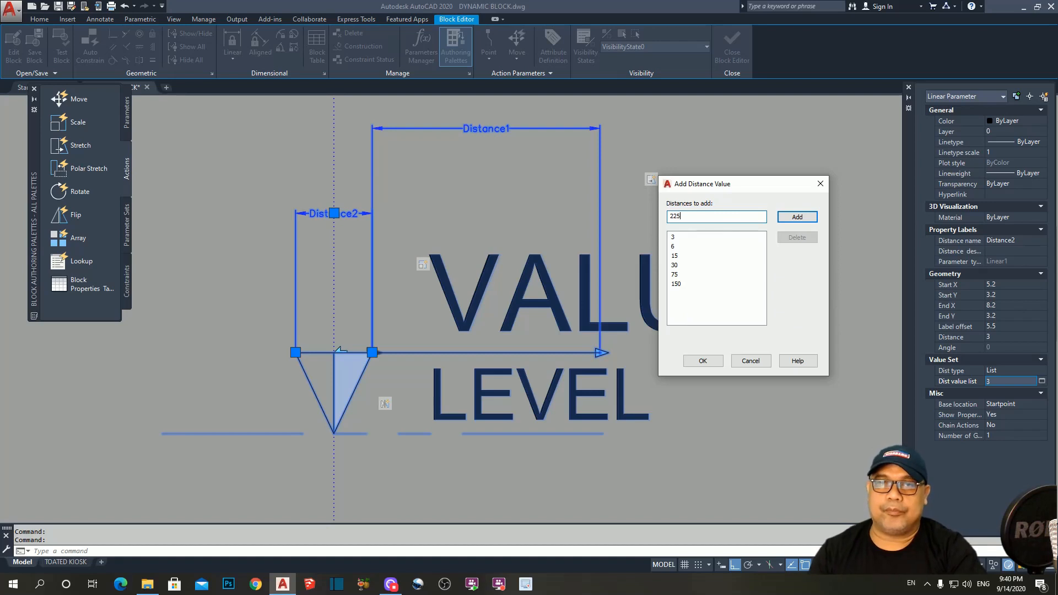
{"action": "left_click", "coordinate": [799, 219]}
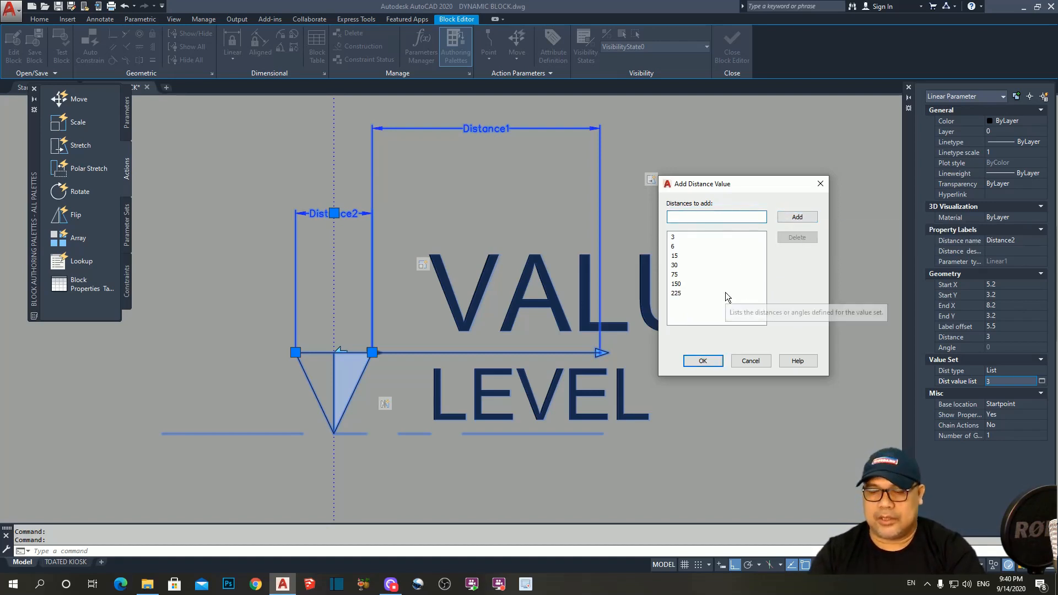
{"action": "type", "text": "300"}
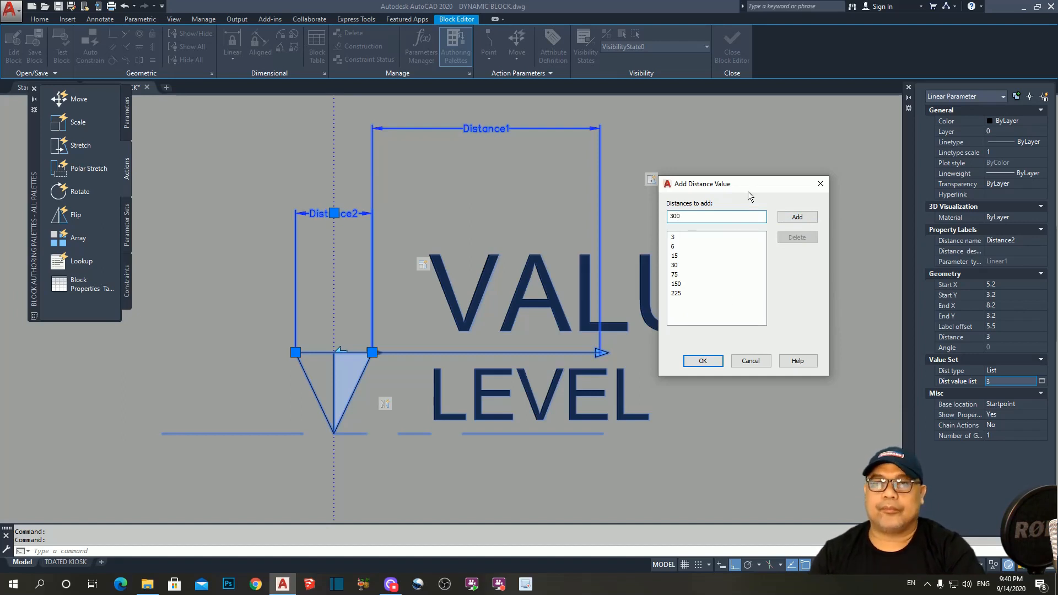
{"action": "left_click", "coordinate": [799, 217]}
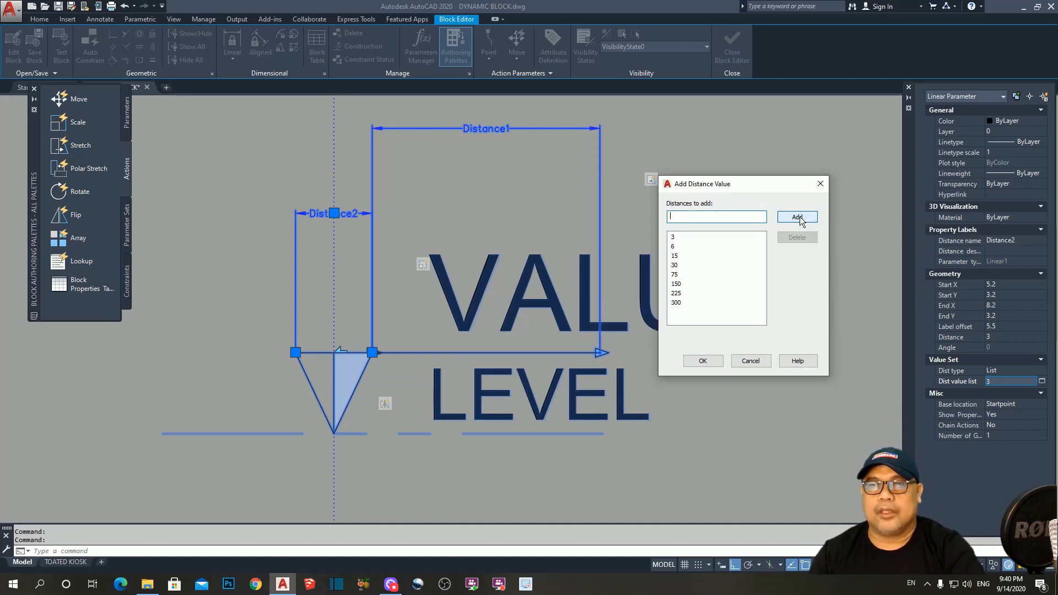
- Add the distances 450, 600 and 1500 to the Distance2 value list
{"action": "type", "text": "4"}
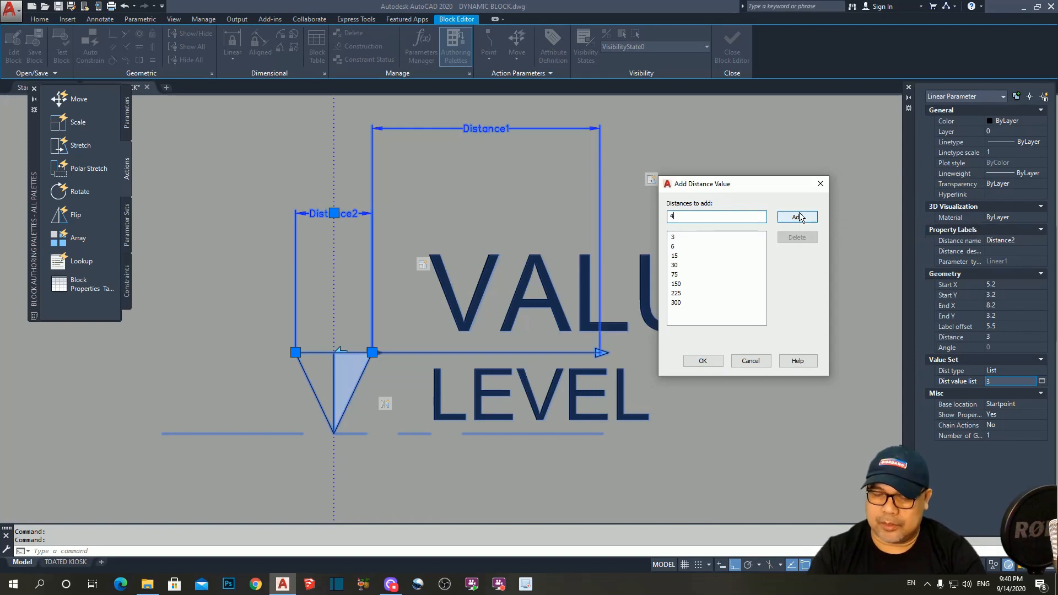
{"action": "type", "text": "50"}
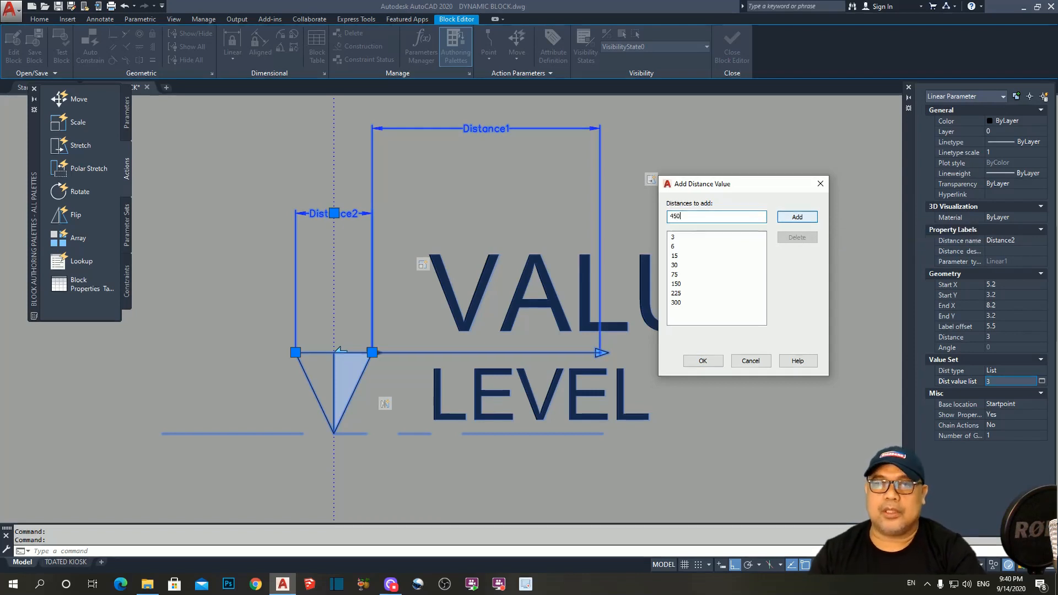
{"action": "left_click", "coordinate": [798, 217]}
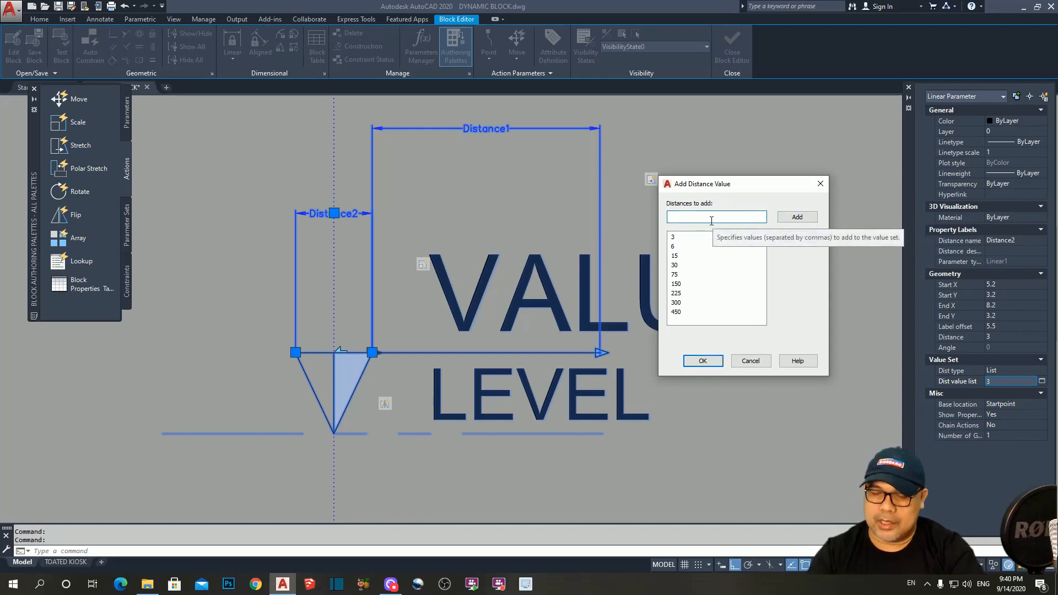
{"action": "type", "text": "600"}
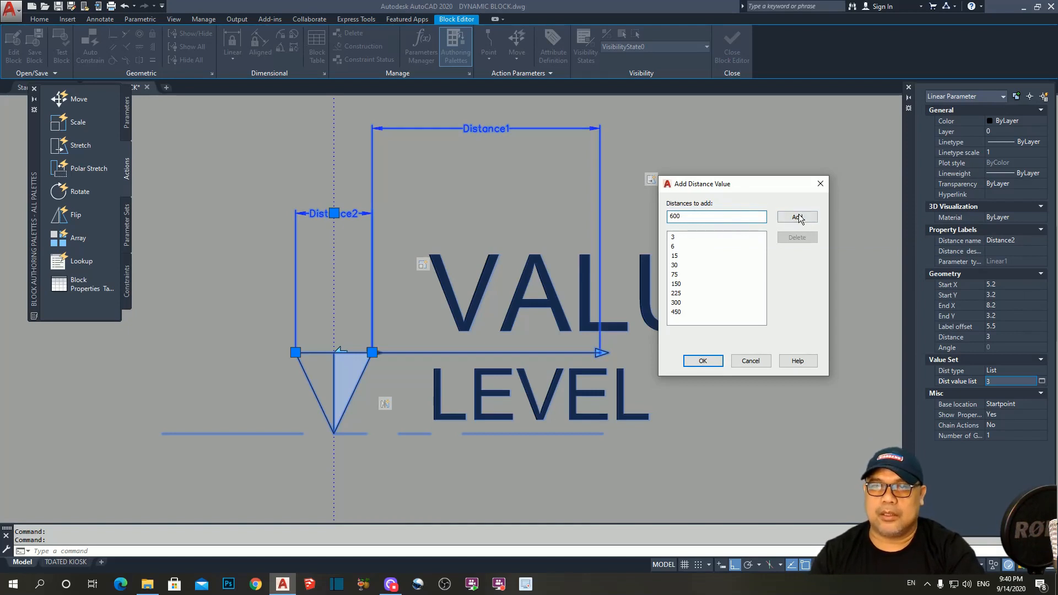
{"action": "left_click", "coordinate": [797, 217]}
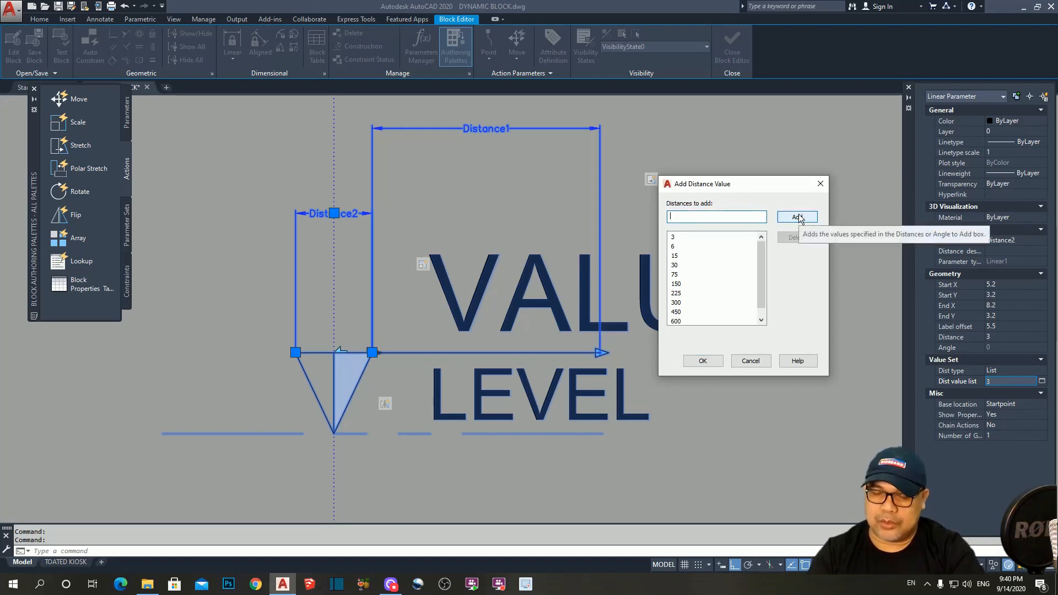
{"action": "type", "text": "1500"}
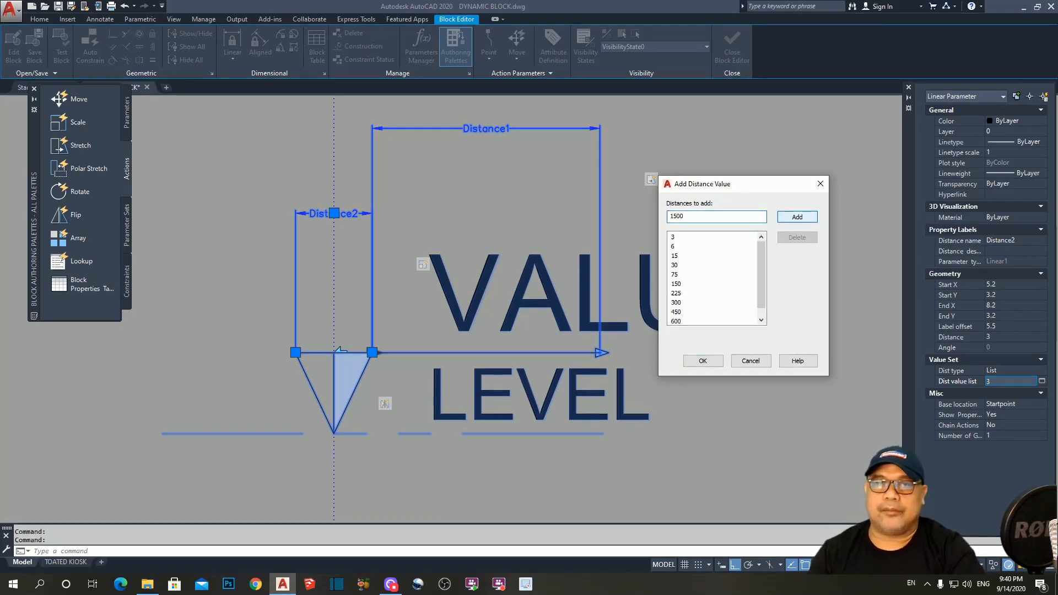
{"action": "left_click", "coordinate": [785, 217]}
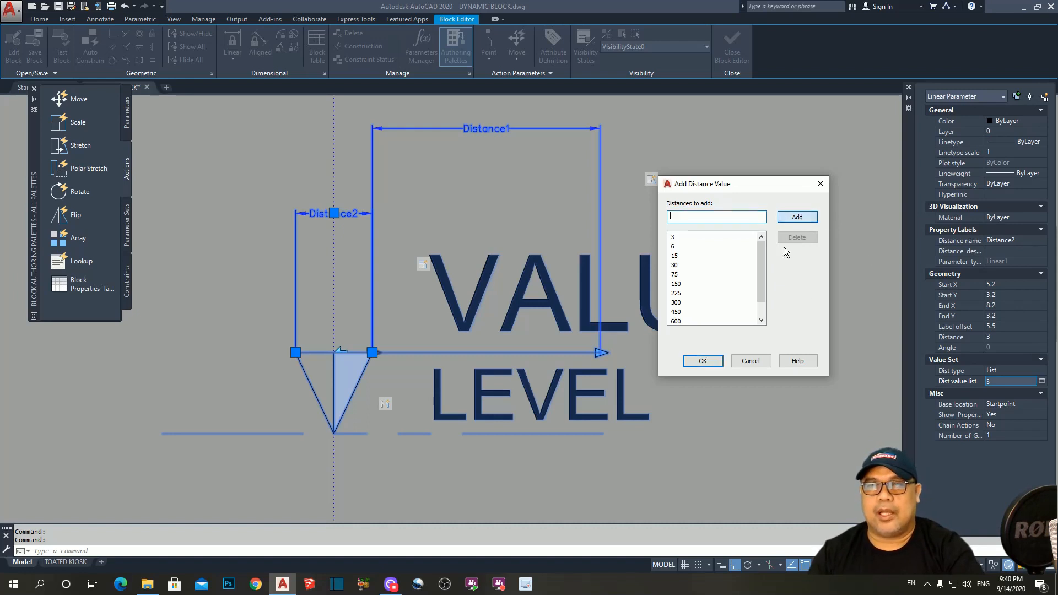
- Accept the Distance2 value list and close the block editor, saving the changes to the block
{"action": "left_click", "coordinate": [703, 361]}
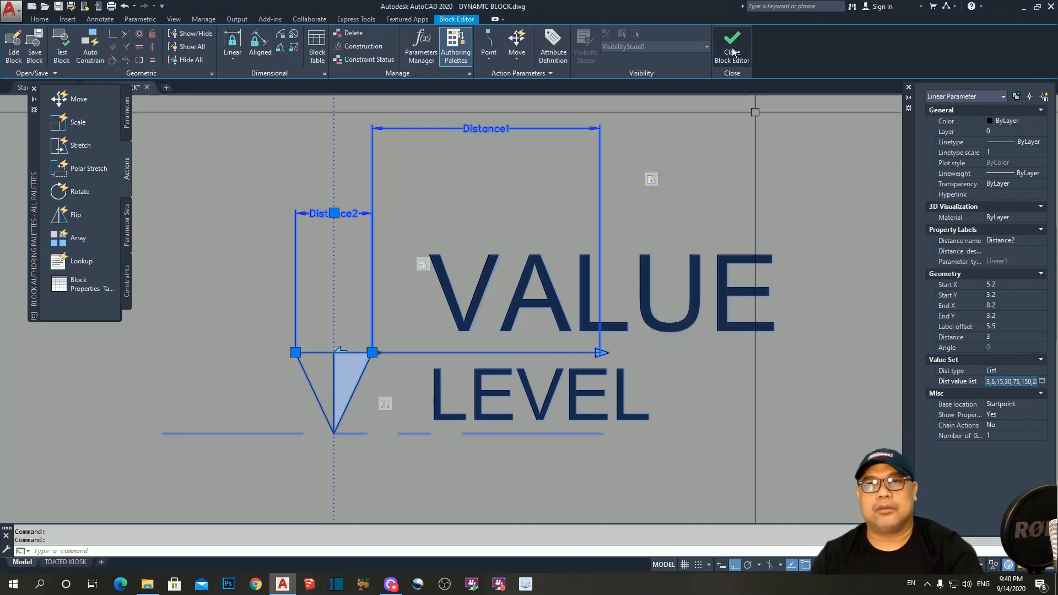
{"action": "left_click", "coordinate": [734, 52]}
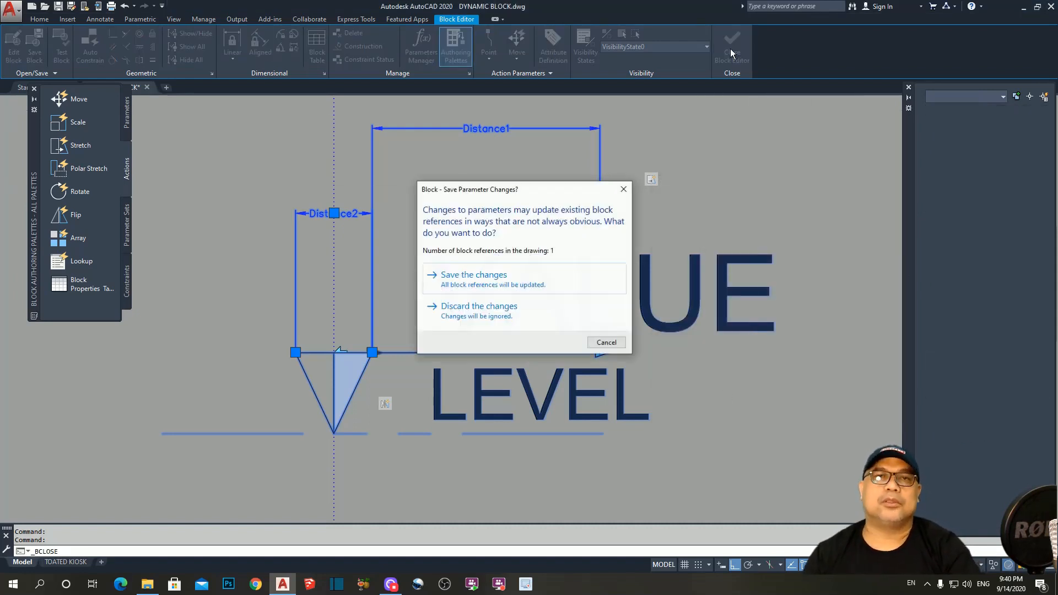
{"action": "left_click", "coordinate": [455, 274]}
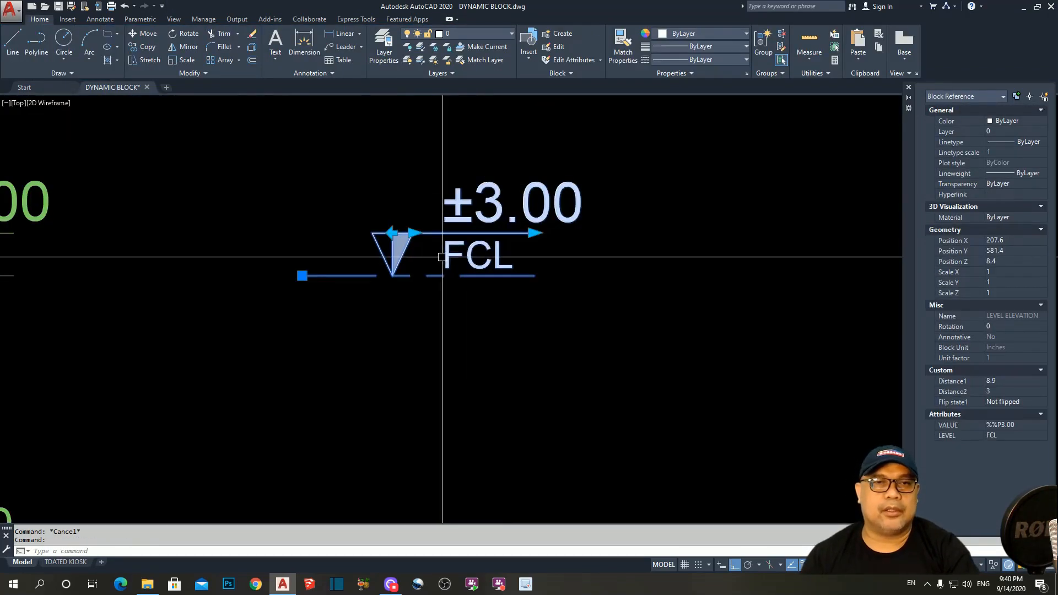
- Preview scaling the ±3.00 FCL block through its fixed sizes with the Distance2 grip, and cancel the resize
{"action": "left_click", "coordinate": [414, 233]}
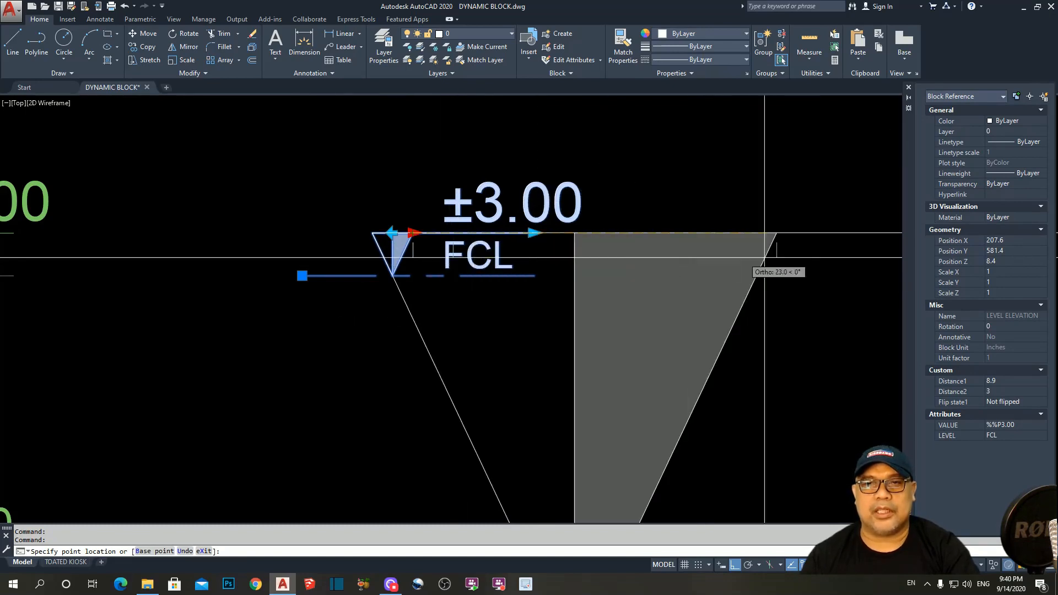
{"action": "scroll", "coordinate": [765, 257], "scroll_direction": "down", "scroll_amount": 4}
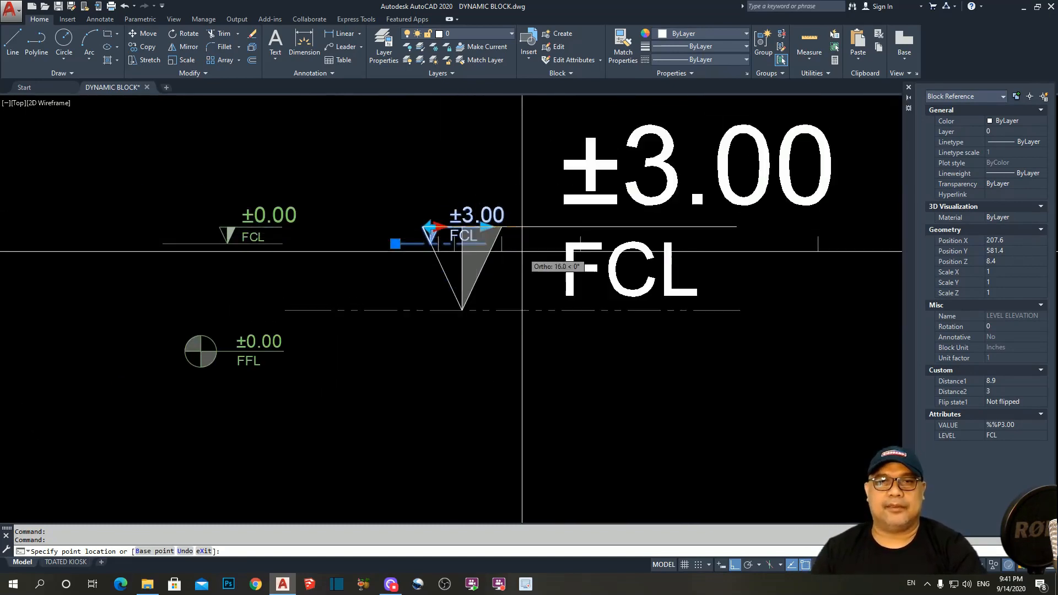
{"action": "key", "text": "Escape"}
{"action": "key", "text": "Escape"}
{"action": "middle_click_drag", "start_coordinate": [566, 255], "coordinate": [608, 279]}
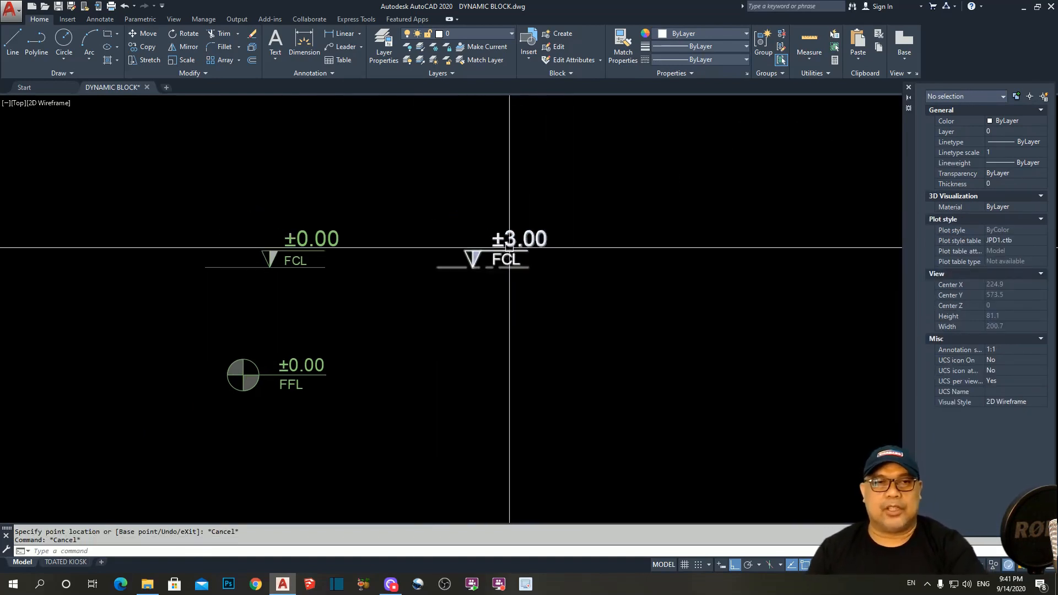
{"action": "middle_click_drag", "start_coordinate": [551, 219], "coordinate": [562, 197]}
{"action": "key", "text": "Escape"}
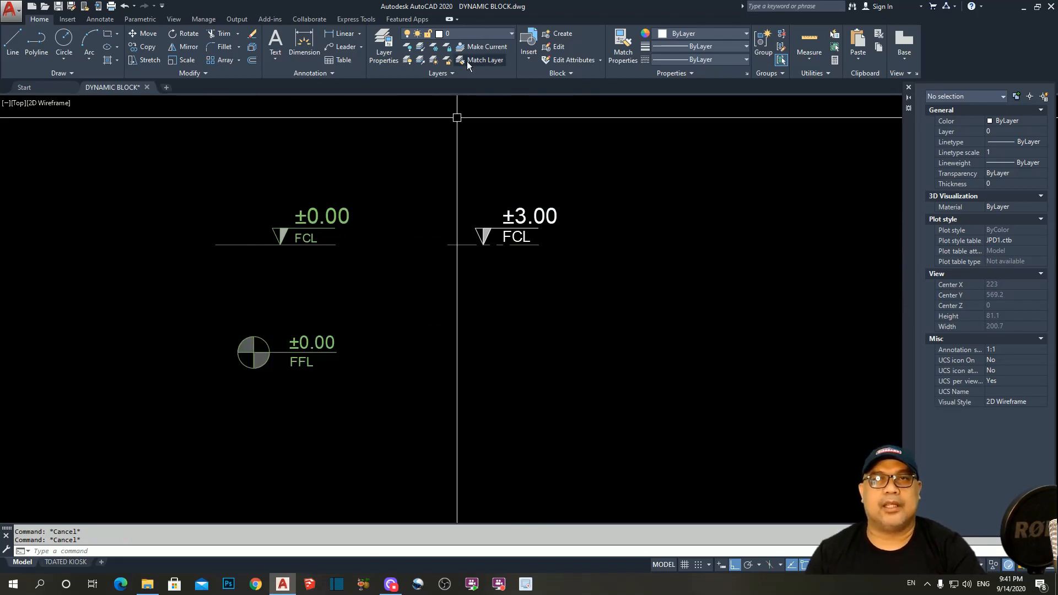
- Set the current object colour to ByBlock
{"action": "left_click", "coordinate": [689, 34]}
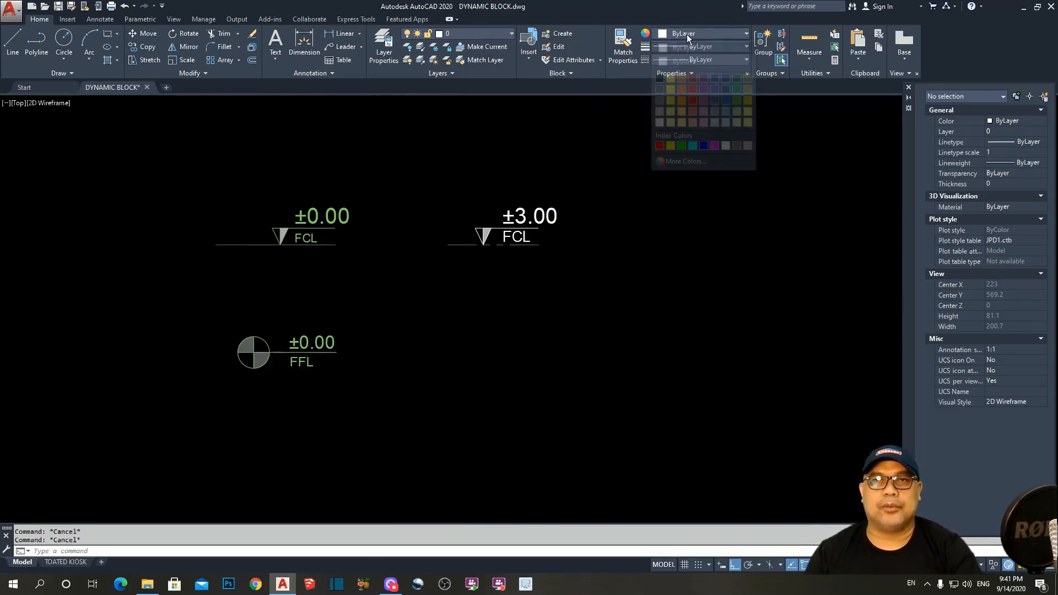
{"action": "left_click", "coordinate": [689, 59]}
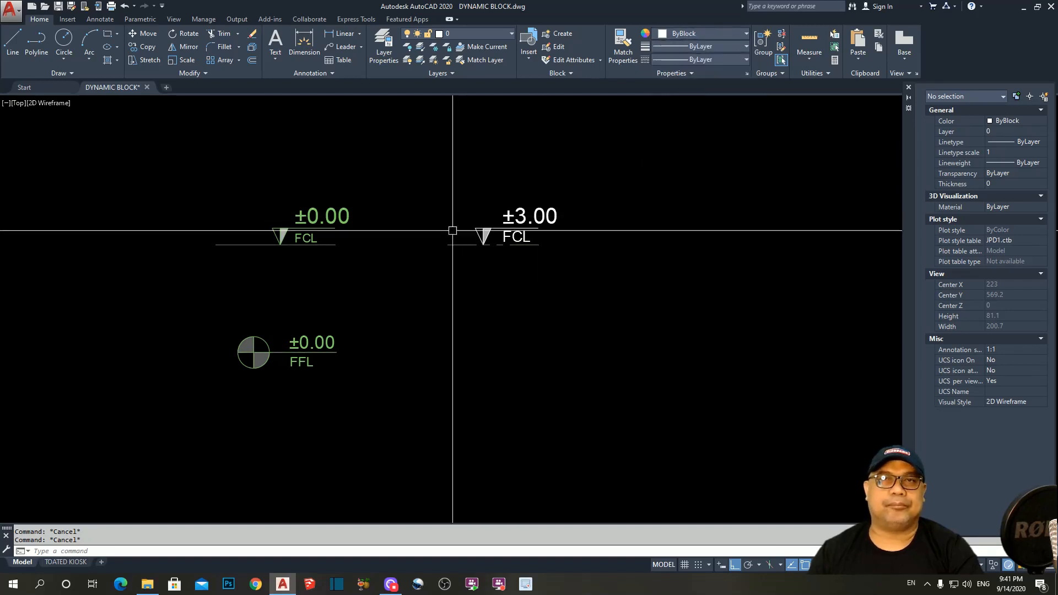
{"action": "scroll", "coordinate": [379, 310], "scroll_direction": "up", "scroll_amount": 3}
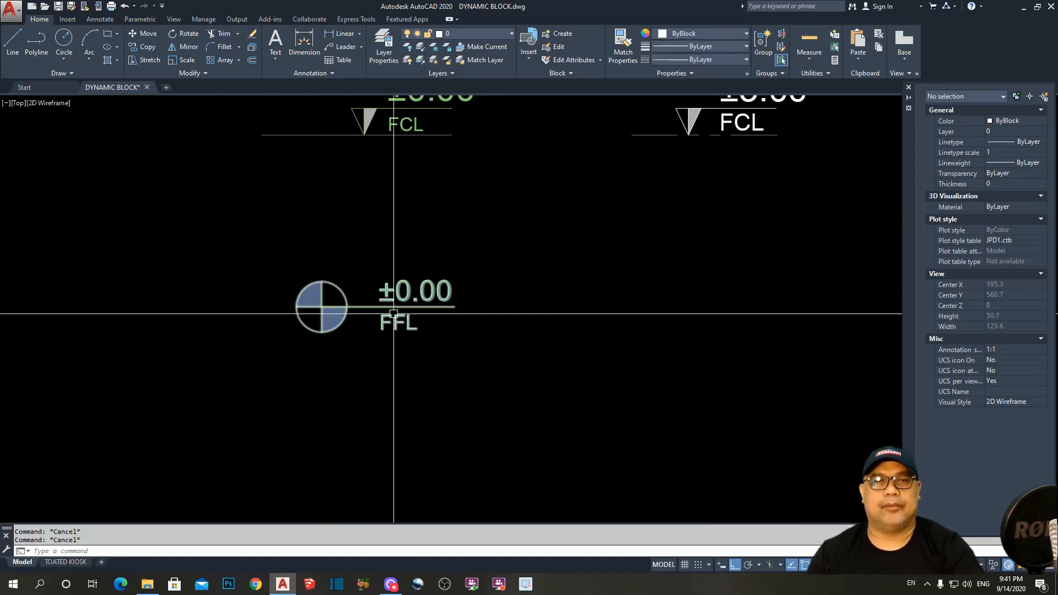
{"action": "scroll", "coordinate": [380, 312], "scroll_direction": "down", "scroll_amount": 3}
{"action": "scroll", "coordinate": [366, 318], "scroll_direction": "up", "scroll_amount": 2}
{"action": "middle_click_drag", "start_coordinate": [391, 324], "coordinate": [372, 327]}
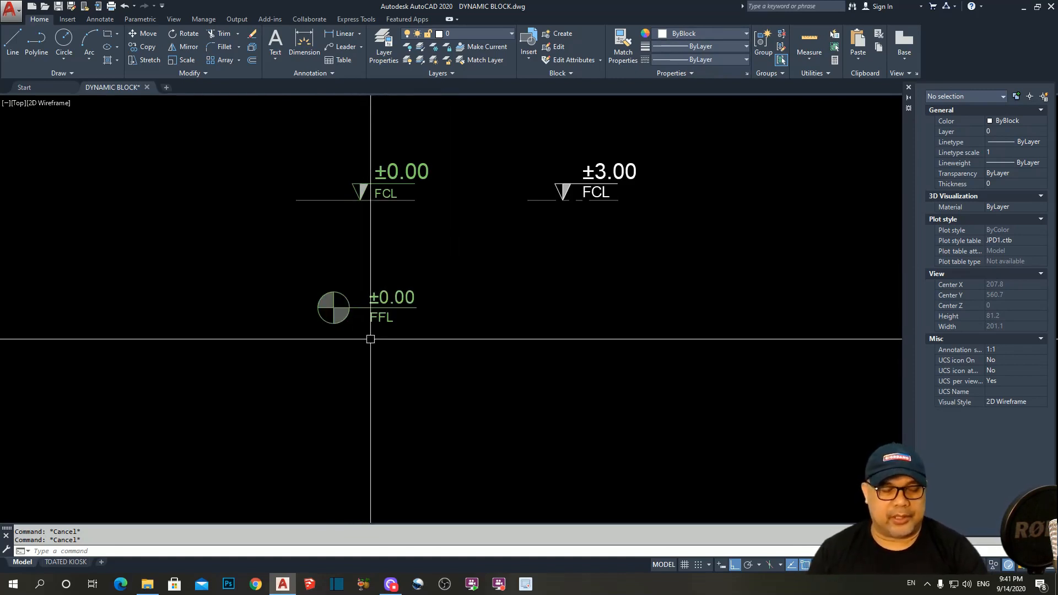
{"action": "scroll", "coordinate": [322, 317], "scroll_direction": "up", "scroll_amount": 2}
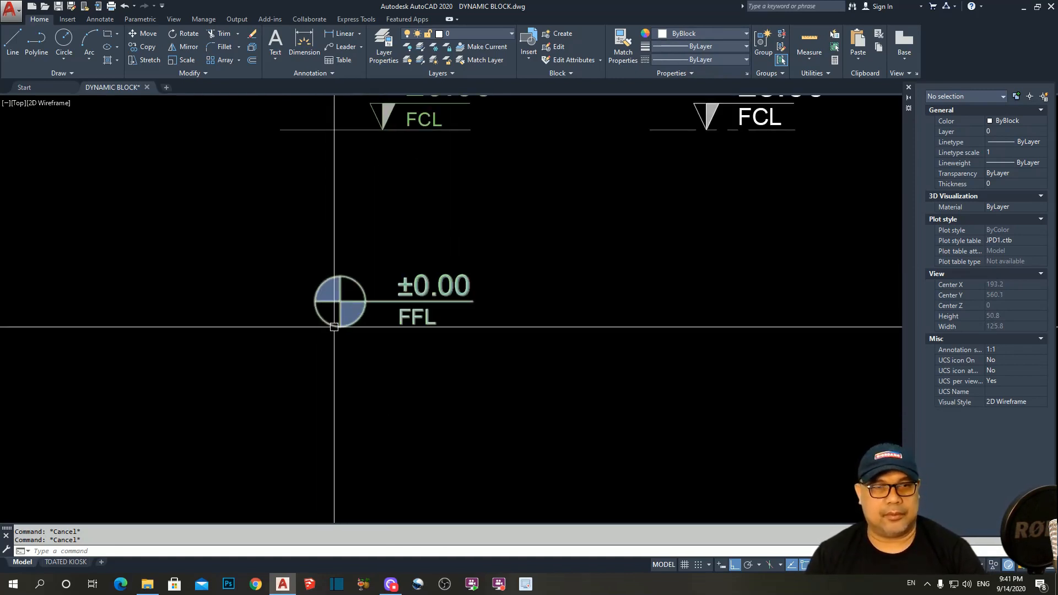
- Draw a circle over the FFL symbol's circle, centred on the symbol and matching its radius
{"action": "type", "text": "c"}
{"action": "key", "text": "Return"}
{"action": "left_click", "coordinate": [340, 301]}
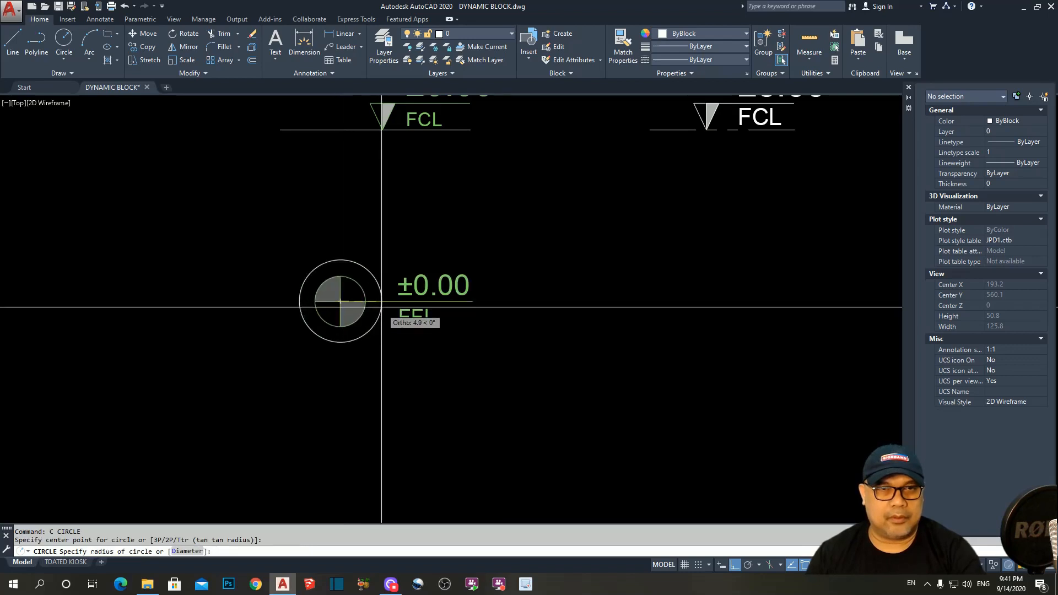
{"action": "key", "text": "Escape"}
{"action": "key", "text": "Escape"}
- Trace the FFL symbol's vertical diameter and its horizontal line, from the line's far end across the circle, with two polylines
{"action": "type", "text": "pl"}
{"action": "key", "text": "Return"}
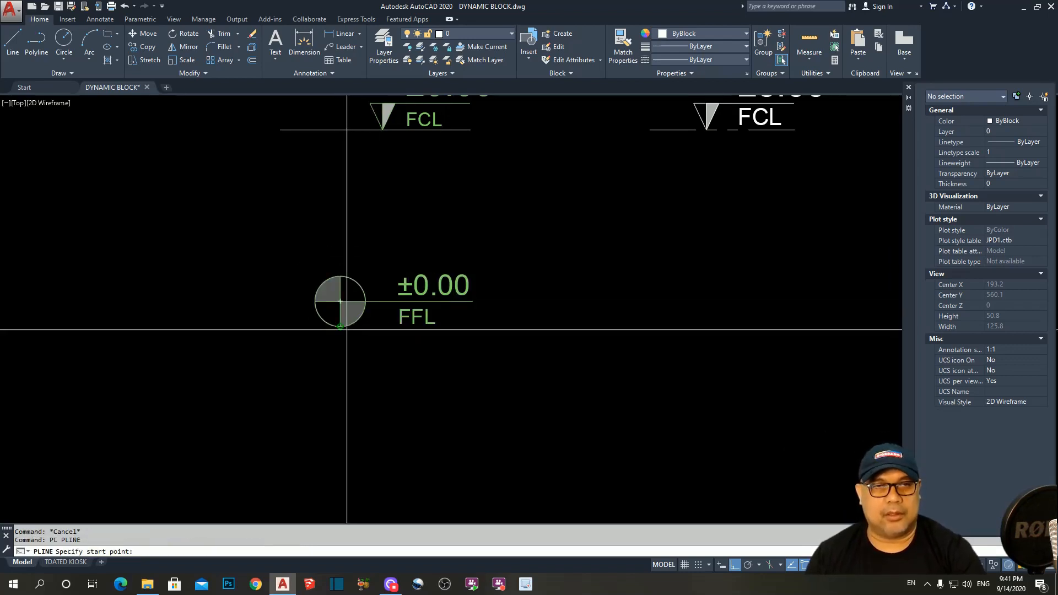
{"action": "left_click", "coordinate": [340, 302]}
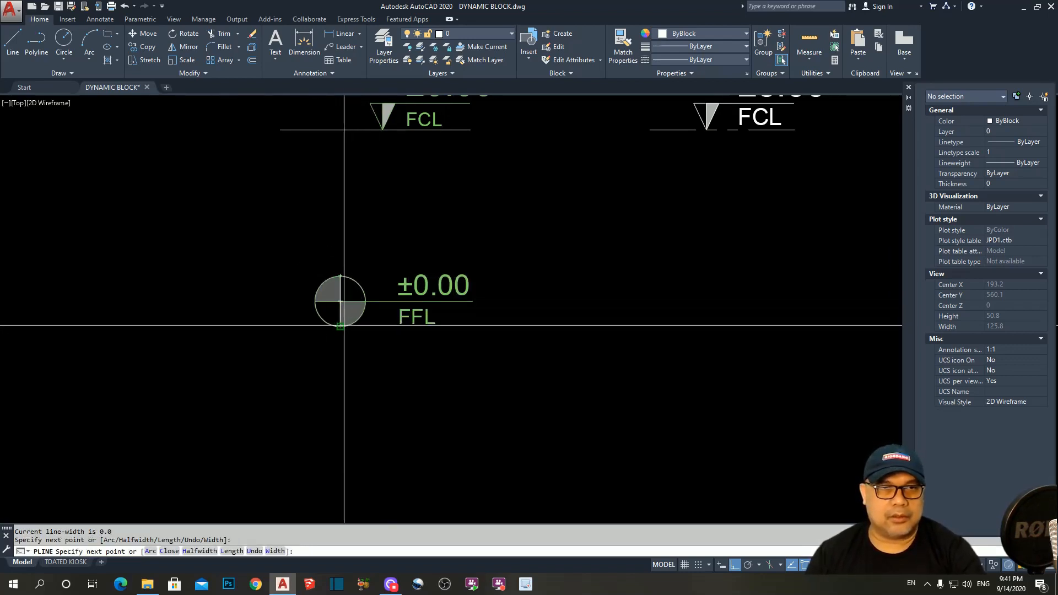
{"action": "key", "text": "Escape"}
{"action": "type", "text": "pl"}
{"action": "key", "text": "Return"}
{"action": "left_click", "coordinate": [470, 301]}
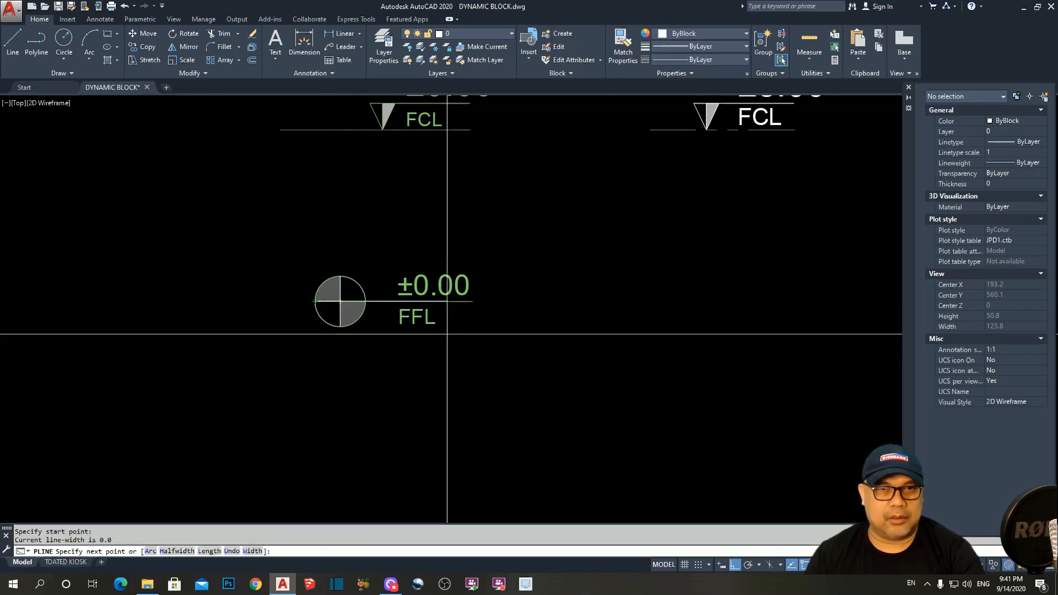
{"action": "key", "text": "Escape"}
- Move the traced circle and two polylines horizontally away from the original FFL symbol, to below the ±3.00 FCL block
{"action": "left_click", "coordinate": [238, 239]}
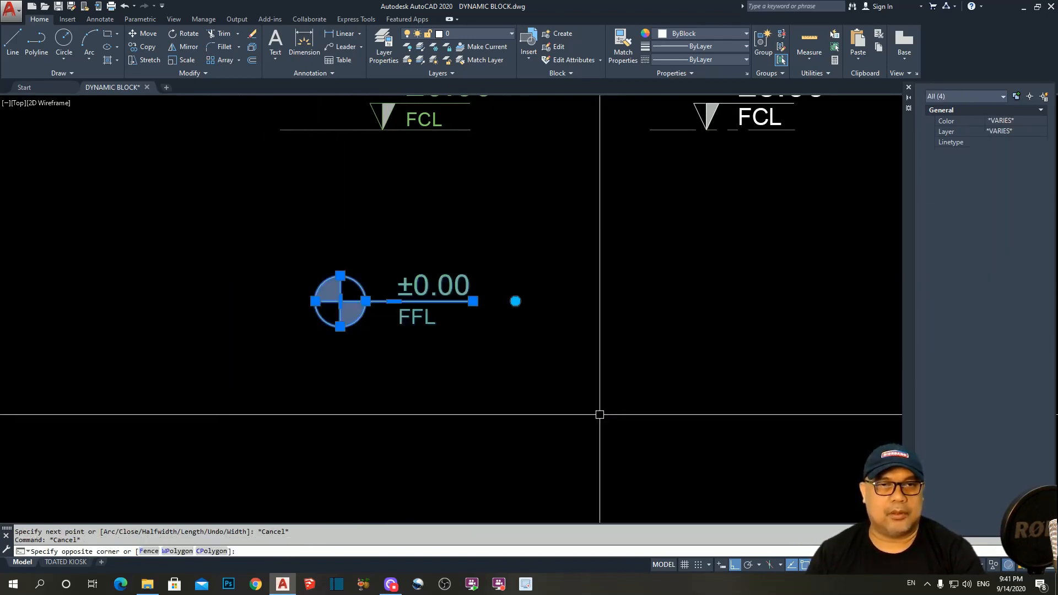
{"action": "left_click", "coordinate": [602, 413]}
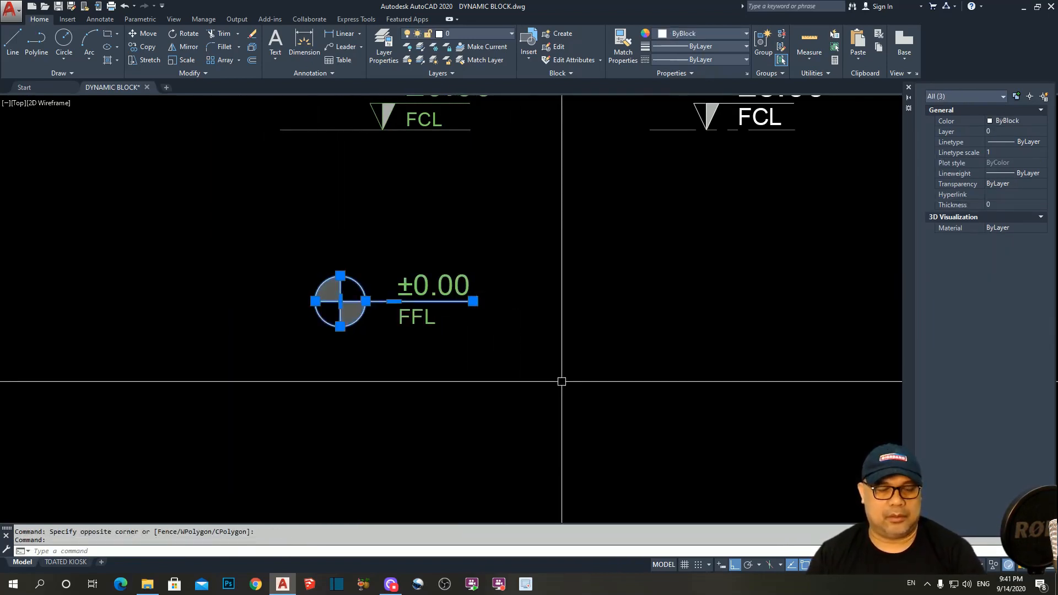
{"action": "type", "text": "m"}
{"action": "key", "text": "Return"}
{"action": "left_click", "coordinate": [393, 361]}
{"action": "scroll", "coordinate": [646, 361], "scroll_direction": "down", "scroll_amount": 4}
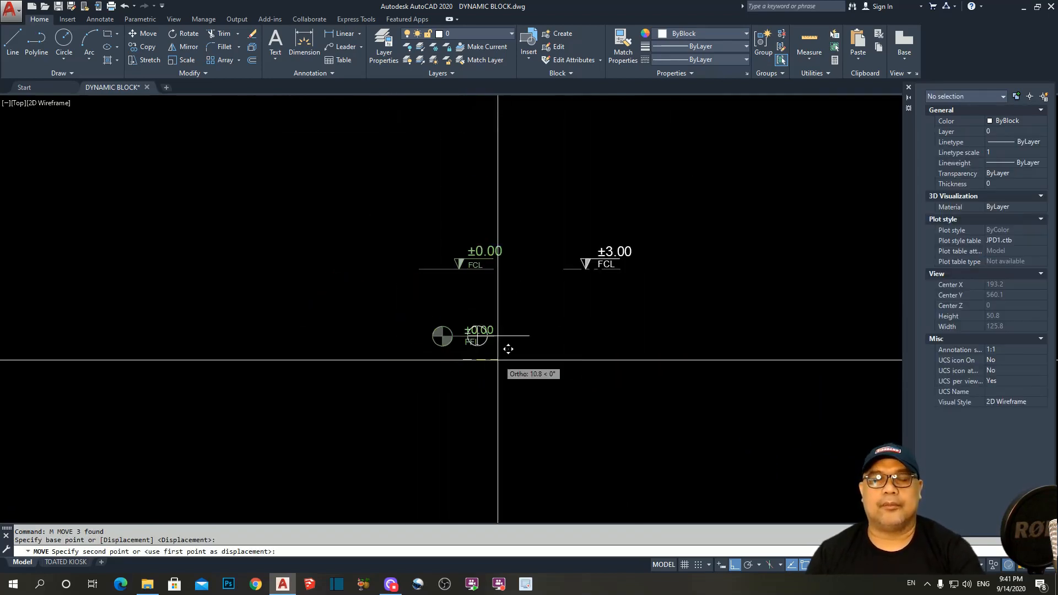
{"action": "key", "text": "Escape"}
{"action": "key", "text": "Escape"}
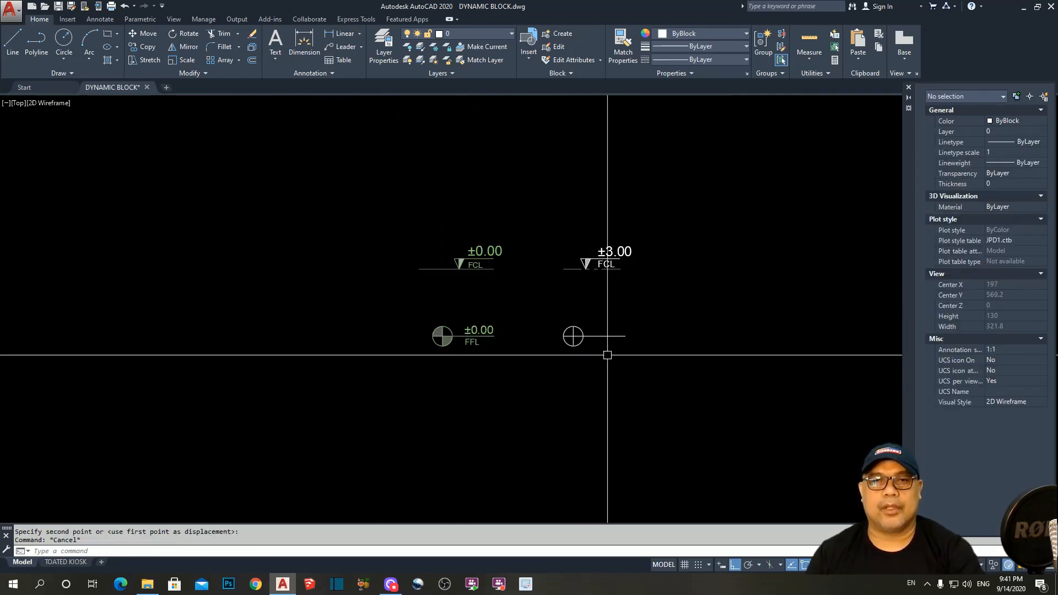
- Make Hatch the current layer and set the current object colour to 8
{"action": "scroll", "coordinate": [573, 335], "scroll_direction": "up", "scroll_amount": 6}
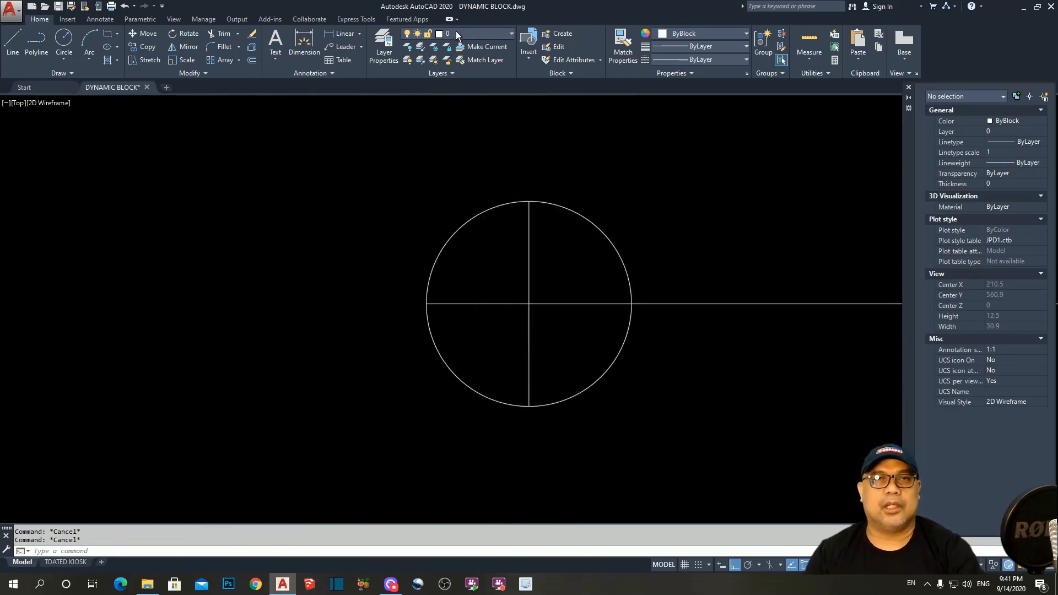
{"action": "left_click", "coordinate": [456, 31]}
{"action": "left_click", "coordinate": [463, 108]}
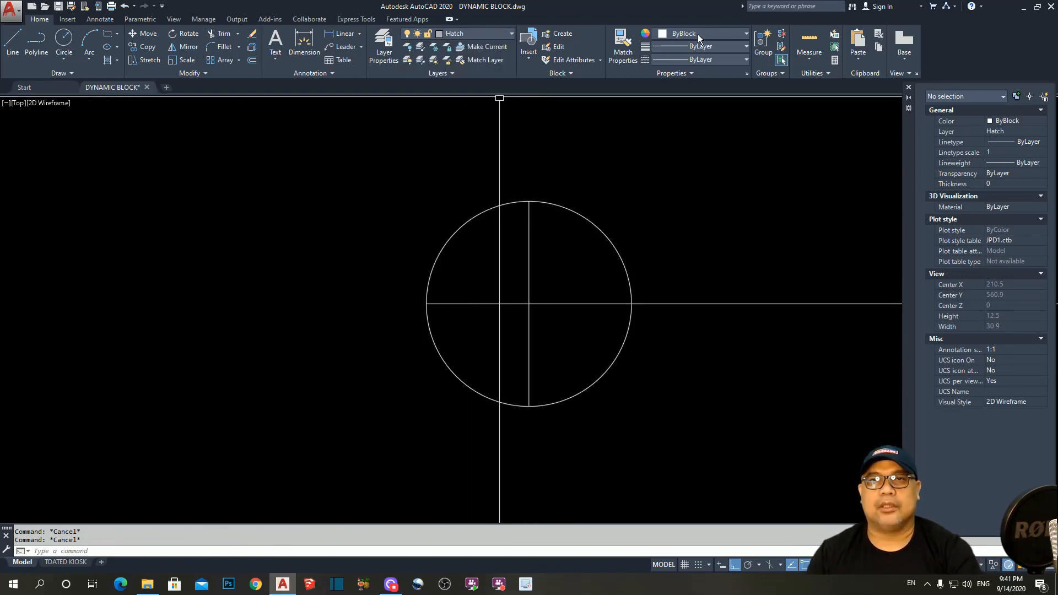
{"action": "left_click", "coordinate": [698, 34]}
{"action": "left_click", "coordinate": [736, 145]}
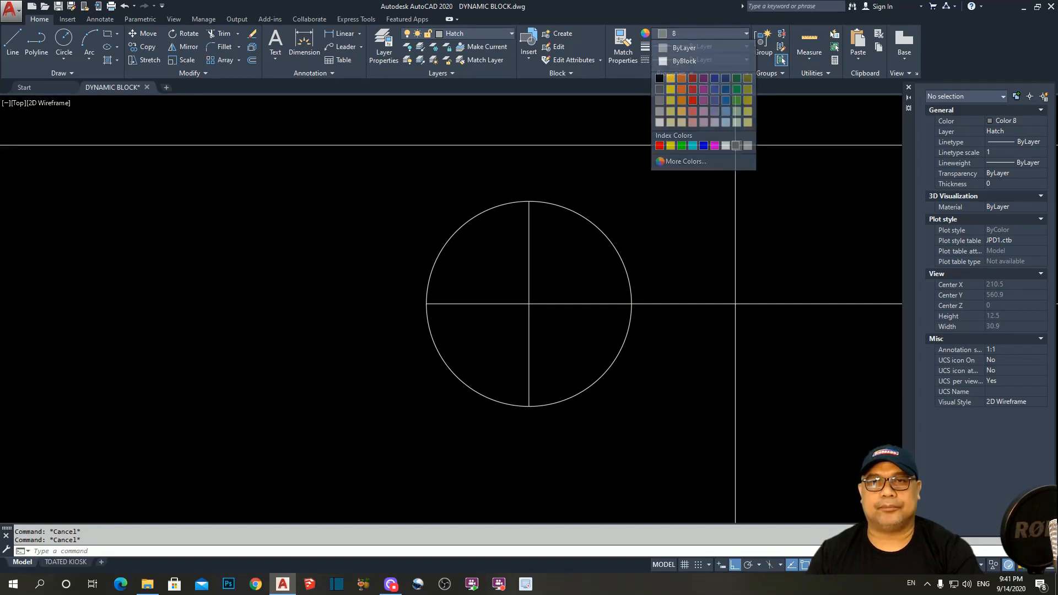
- Fill the upper-left and lower-right quadrants of the new circle with a solid hatch
{"action": "type", "text": "h"}
{"action": "key", "text": "Return"}
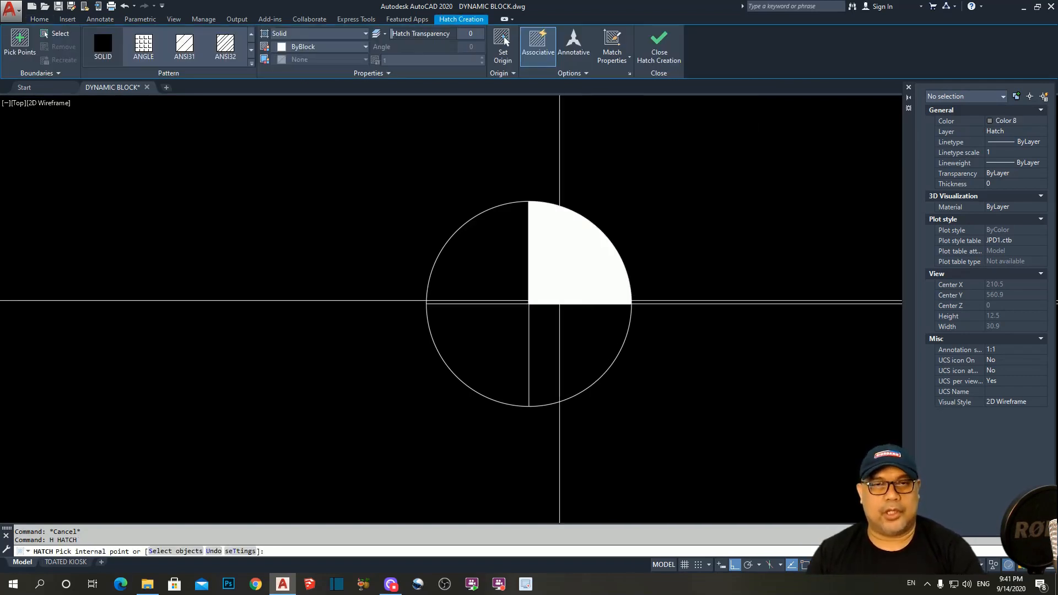
{"action": "left_click", "coordinate": [483, 267]}
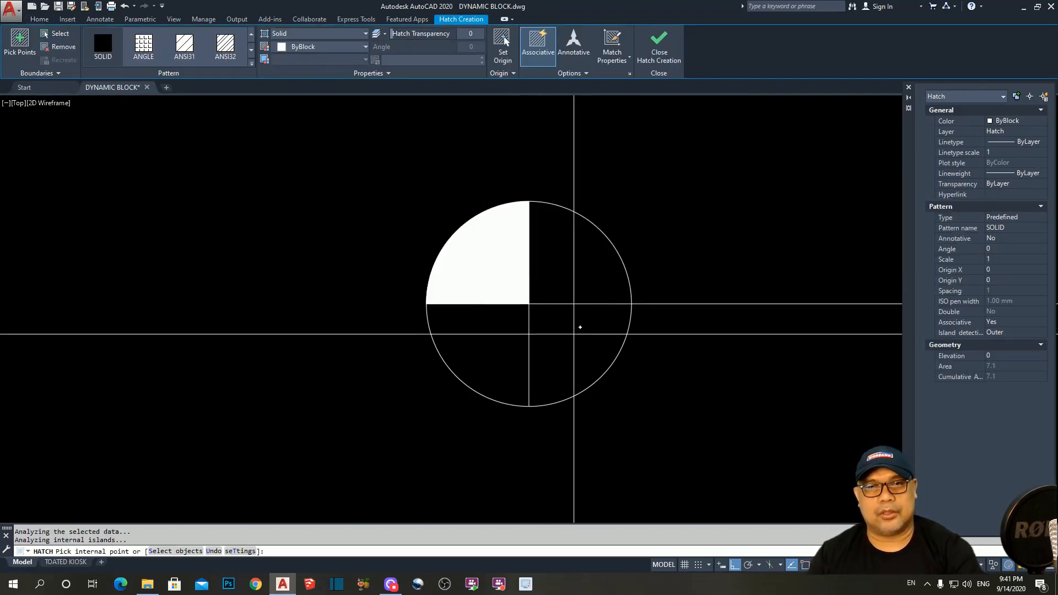
{"action": "left_click", "coordinate": [579, 325]}
{"action": "key", "text": "Return"}
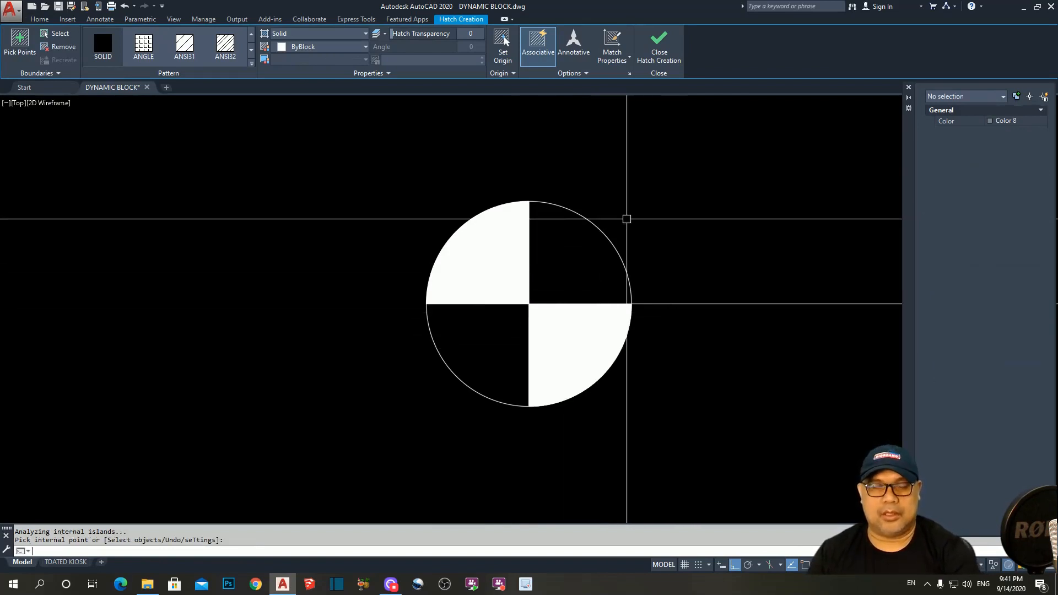
{"action": "key", "text": "Escape"}
- Change the colour of the circle's solid quadrant hatch to ByLayer
{"action": "left_click", "coordinate": [498, 267]}
{"action": "left_click", "coordinate": [559, 341]}
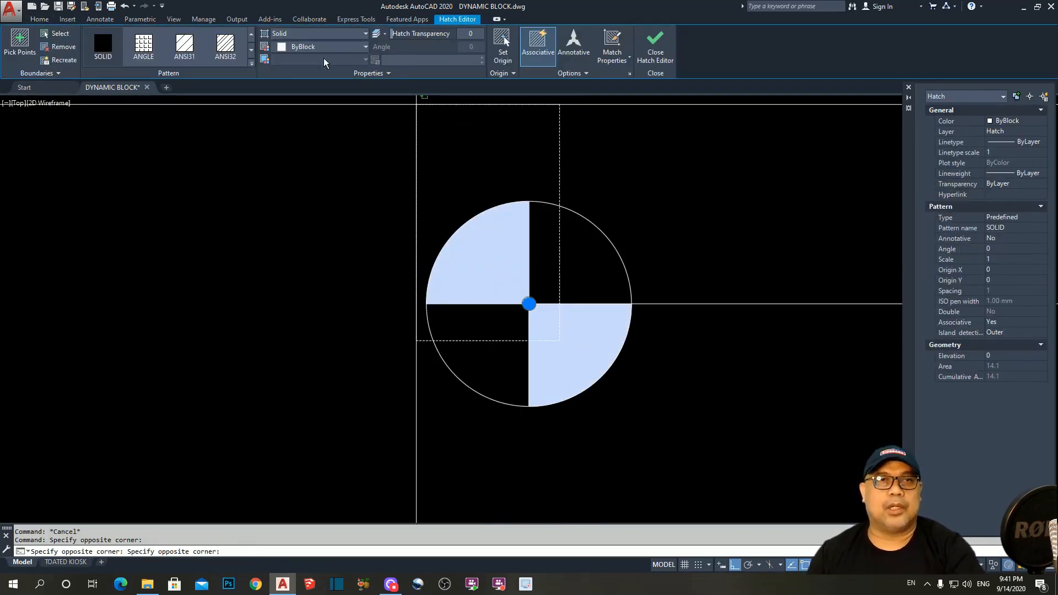
{"action": "left_click", "coordinate": [315, 46]}
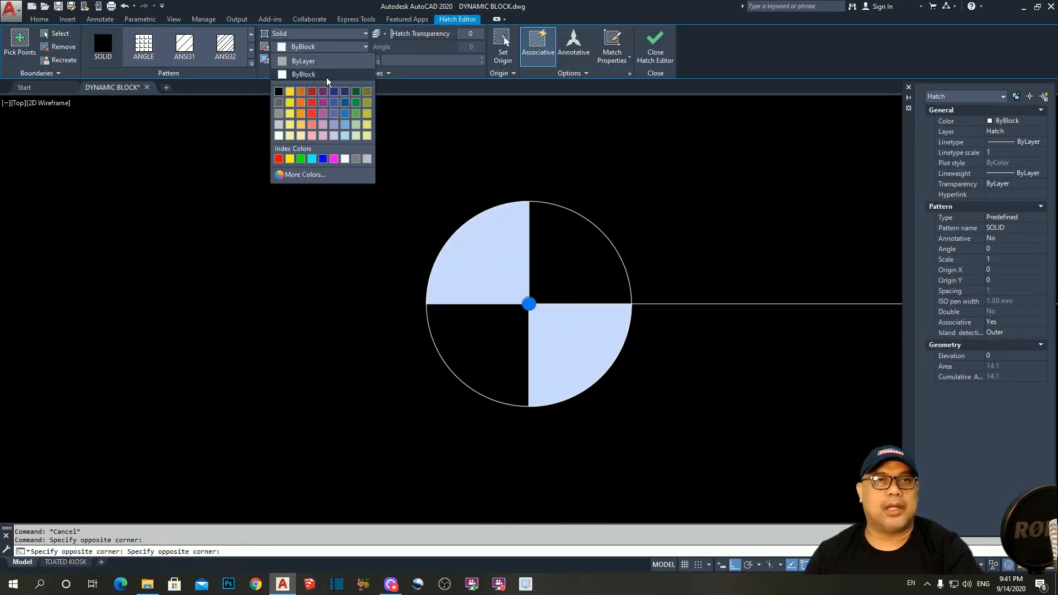
{"action": "left_click", "coordinate": [356, 159]}
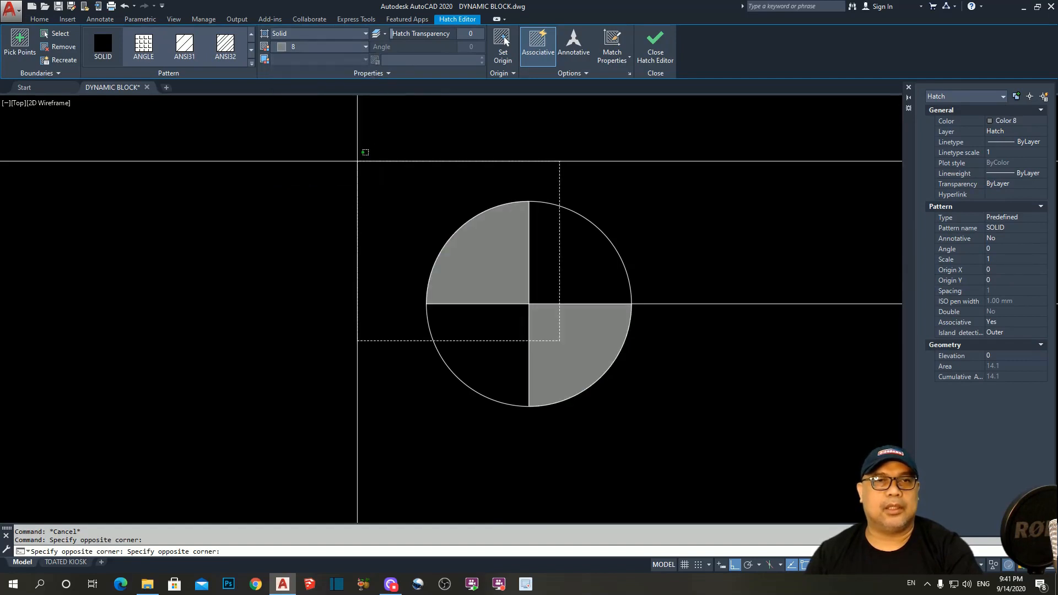
{"action": "left_click", "coordinate": [312, 48]}
{"action": "left_click", "coordinate": [306, 62]}
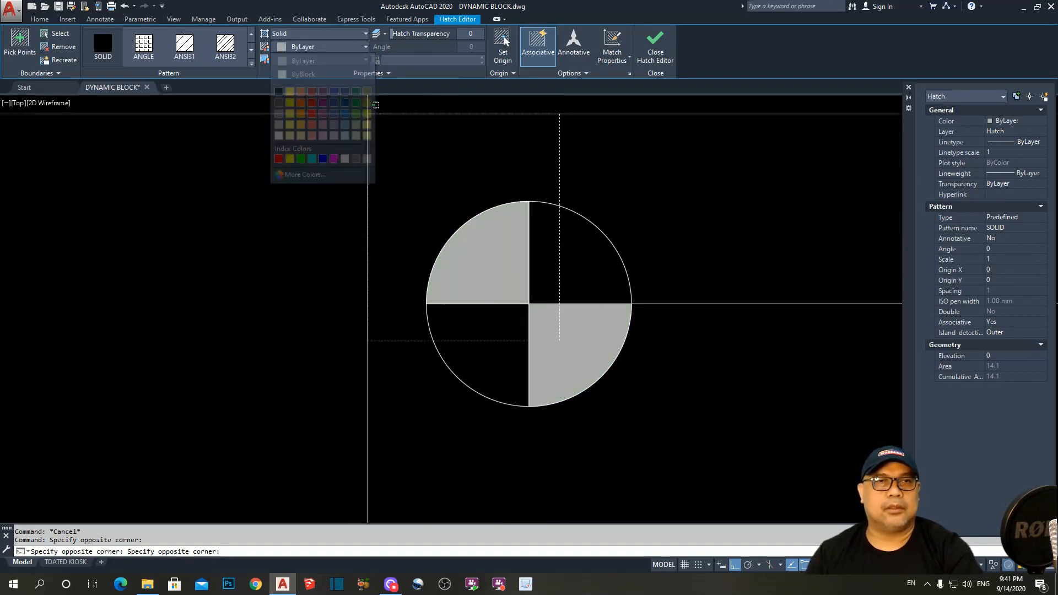
{"action": "key", "text": "Escape"}
{"action": "key", "text": "Escape"}
- Start an attribute definition with the tag VALUE, the prompt VALUE and the default %%P0.00
{"action": "scroll", "coordinate": [617, 242], "scroll_direction": "down", "scroll_amount": 4}
{"action": "middle_click_drag", "start_coordinate": [653, 295], "coordinate": [546, 283]}
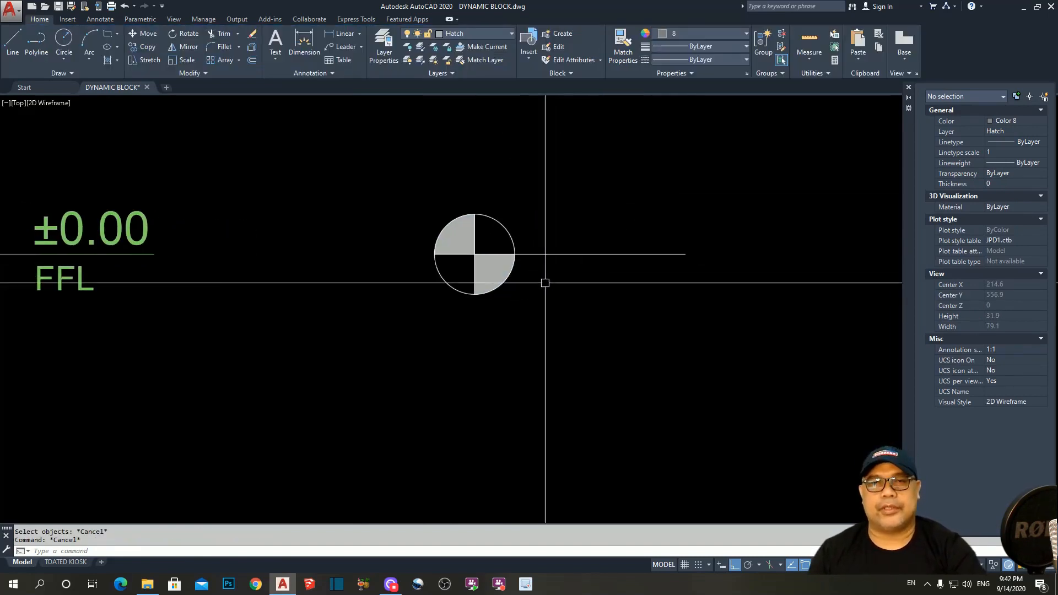
{"action": "scroll", "coordinate": [545, 284], "scroll_direction": "down", "scroll_amount": 2}
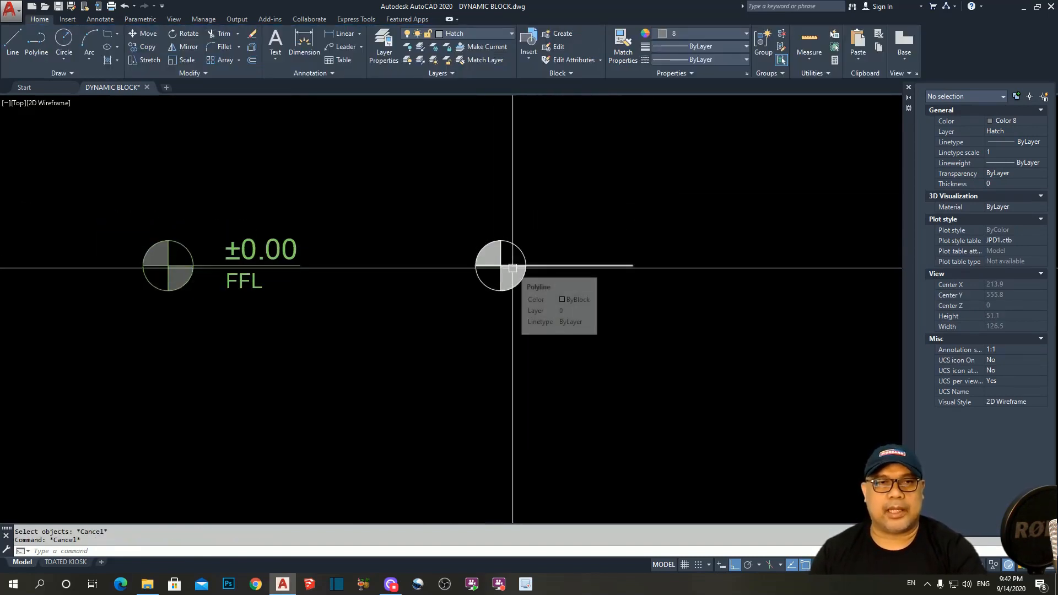
{"action": "key", "text": "Escape"}
{"action": "middle_click_drag", "start_coordinate": [554, 279], "coordinate": [543, 275]}
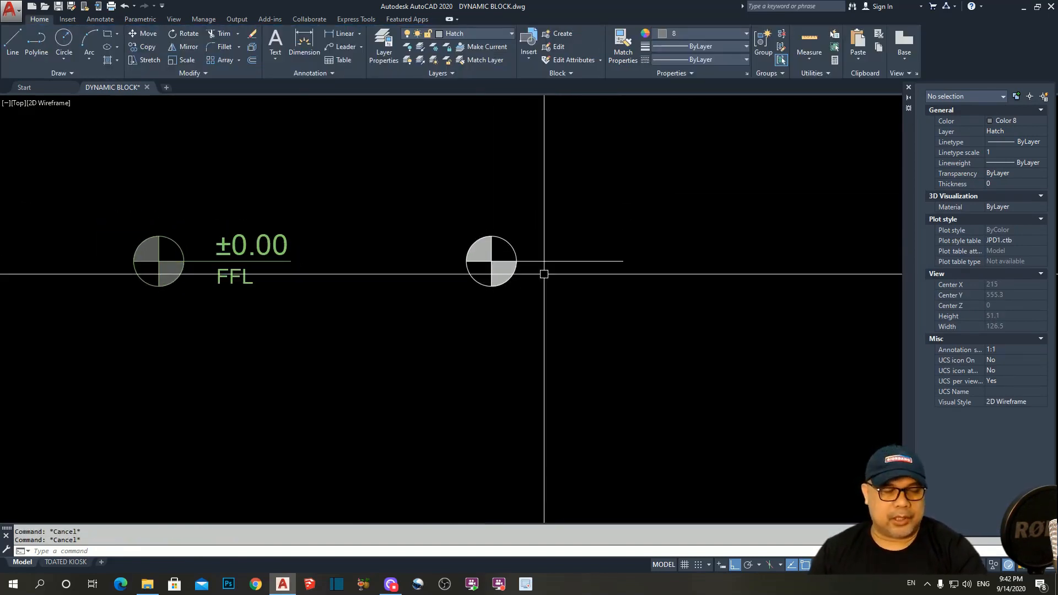
{"action": "type", "text": "ATT"}
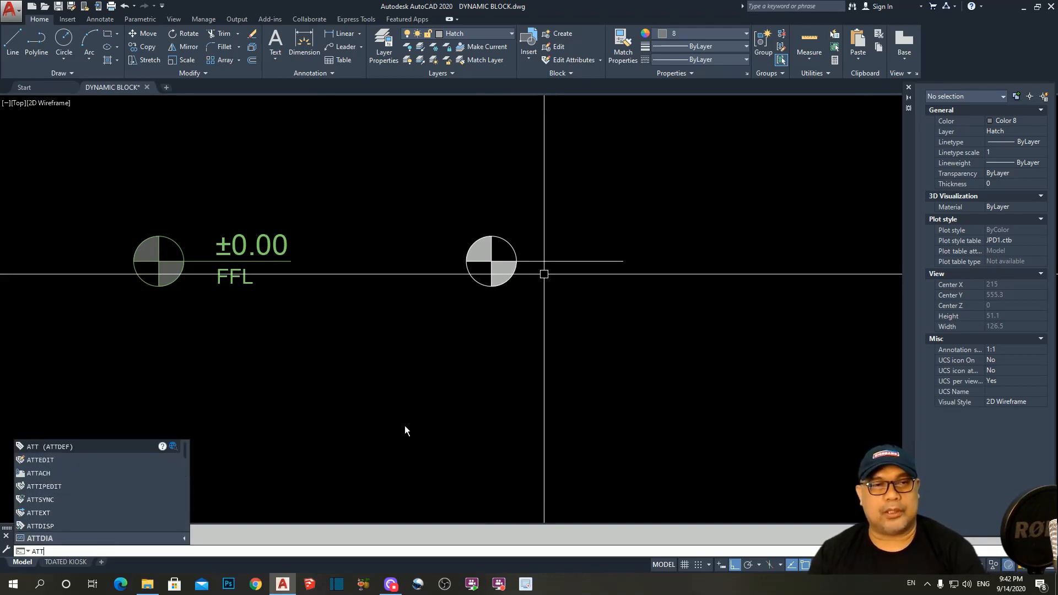
{"action": "left_click", "coordinate": [52, 448]}
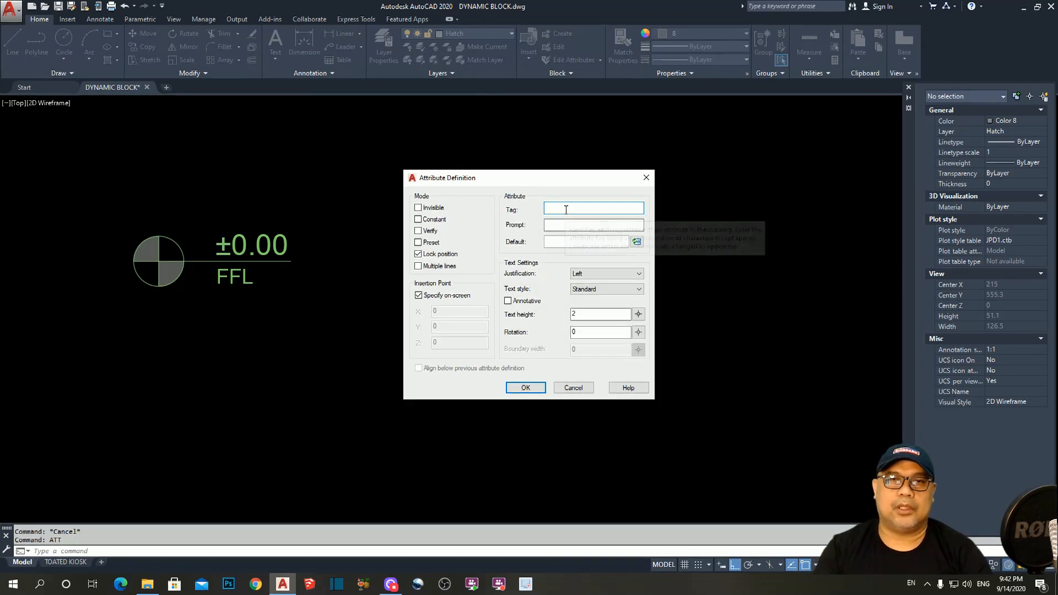
{"action": "type", "text": "VALUE"}
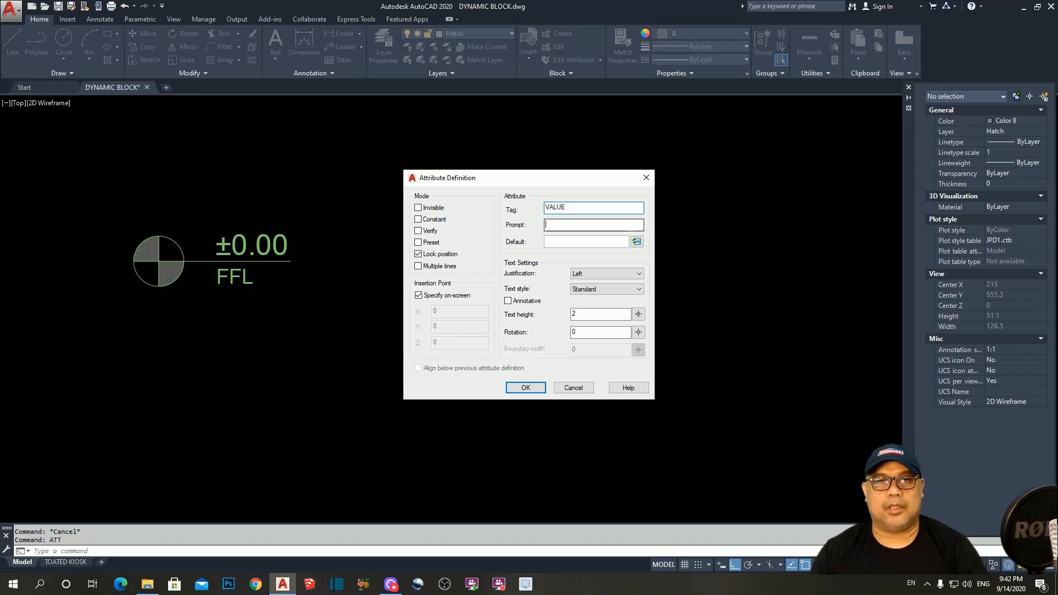
{"action": "left_click", "coordinate": [571, 225]}
{"action": "type", "text": "VA"}
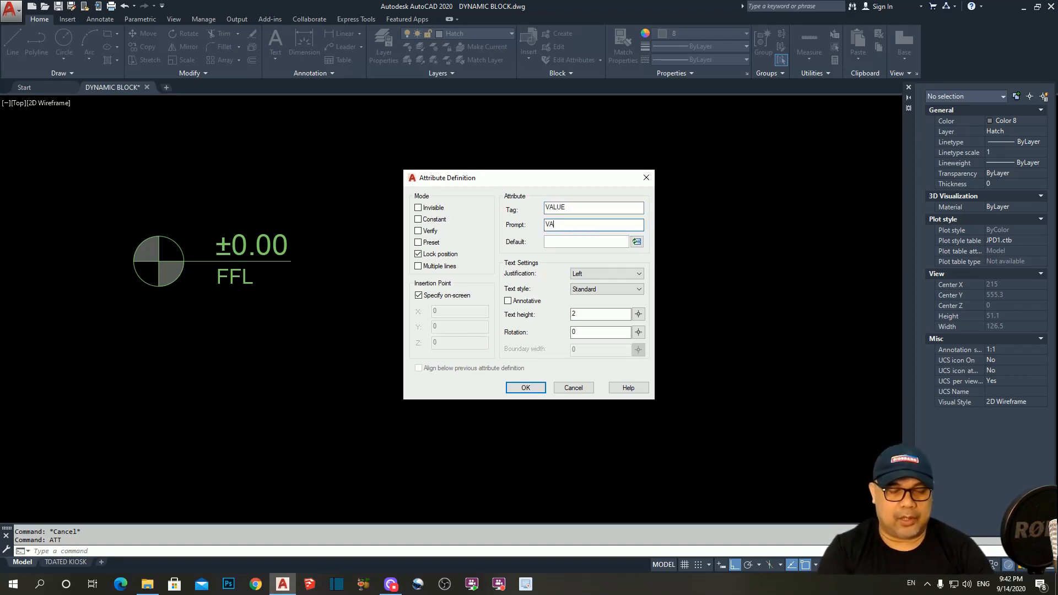
{"action": "type", "text": "LUE"}
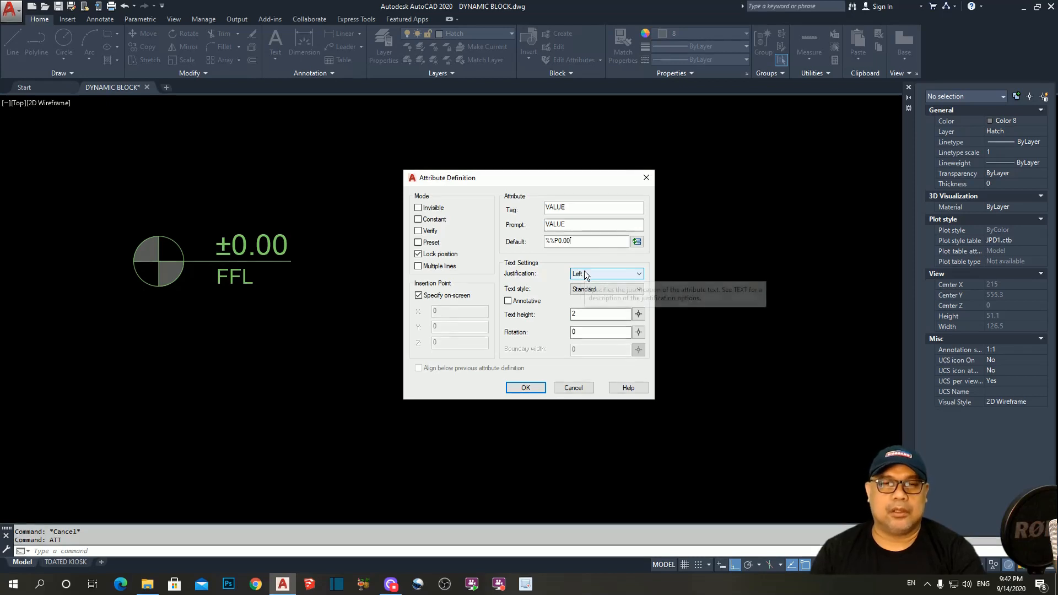
- Set the attribute's justification to Bottom left and text height to 3, and place it above the new symbol's horizontal line
{"action": "left_click", "coordinate": [585, 274]}
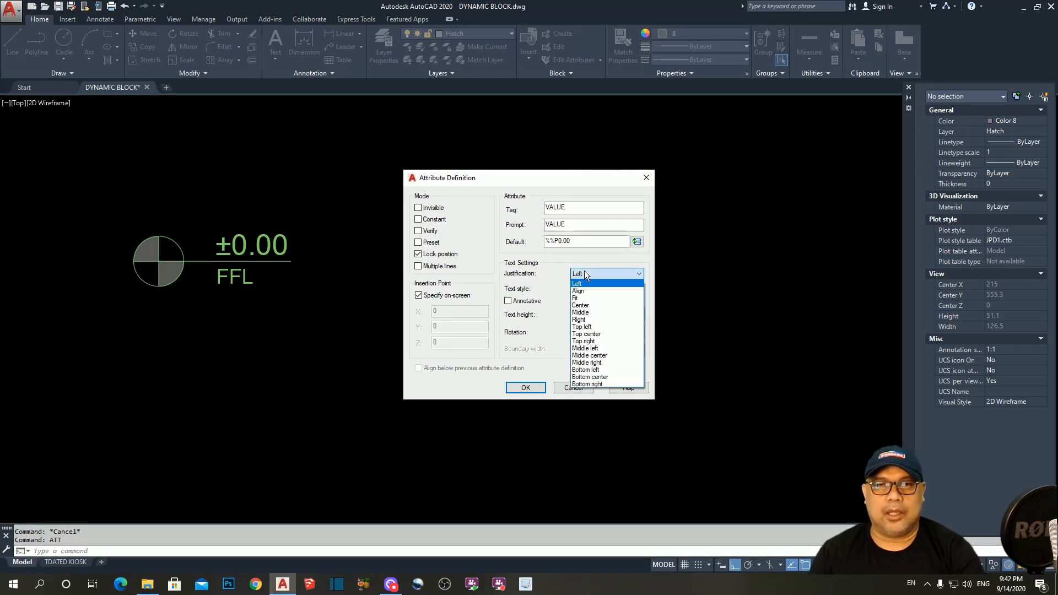
{"action": "left_click", "coordinate": [588, 371]}
{"action": "left_click", "coordinate": [631, 314]}
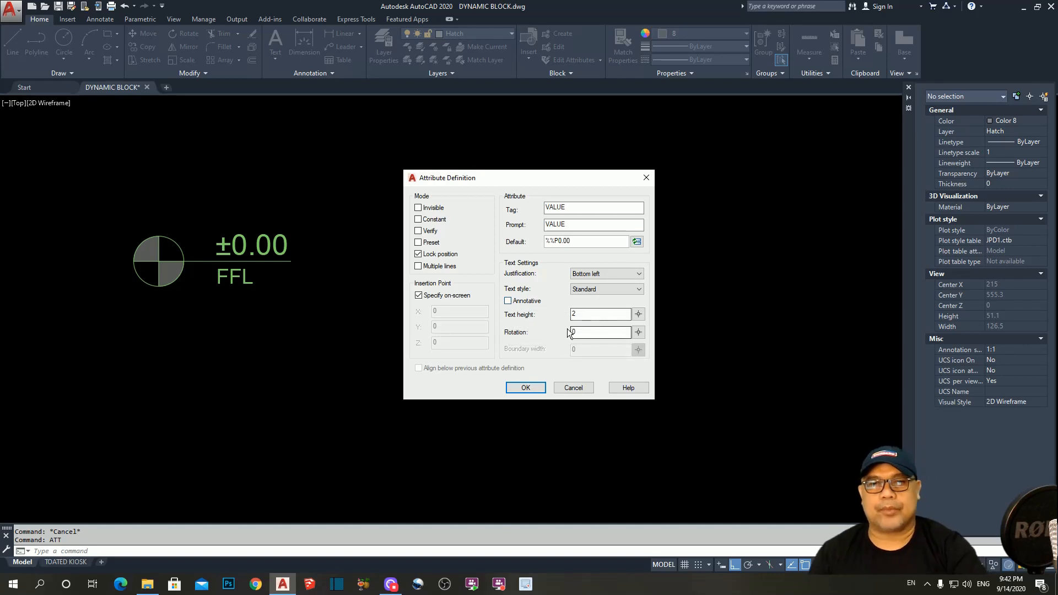
{"action": "double_click", "coordinate": [585, 314]}
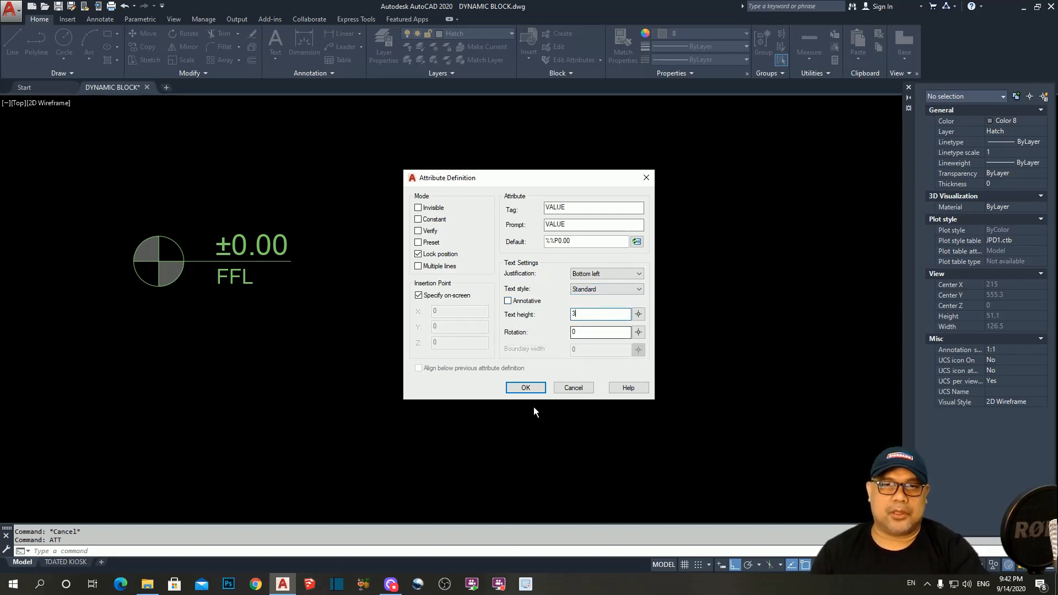
{"action": "left_click", "coordinate": [526, 387]}
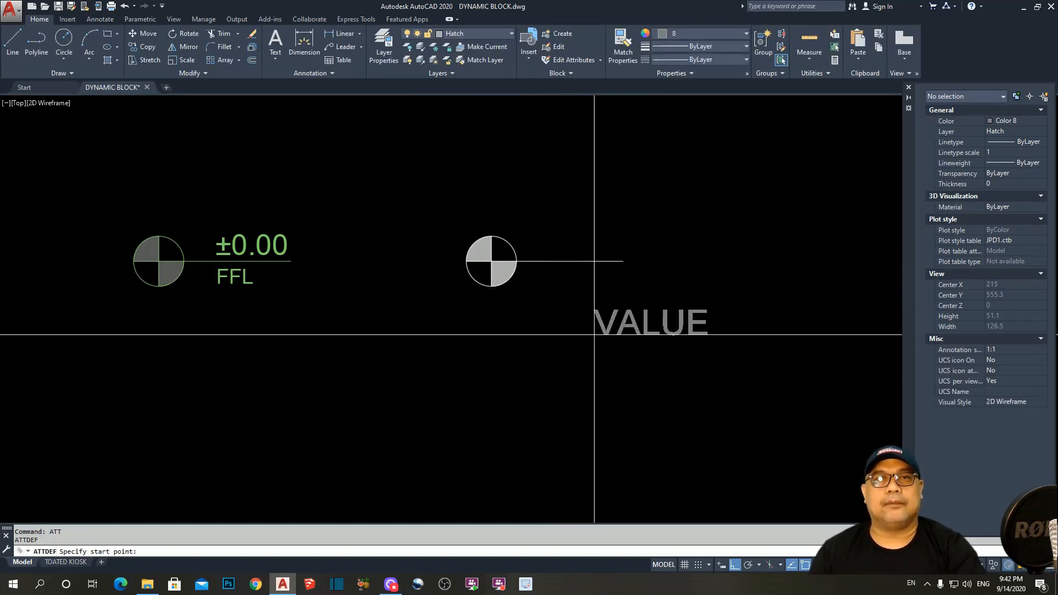
{"action": "scroll", "coordinate": [554, 240], "scroll_direction": "up", "scroll_amount": 4}
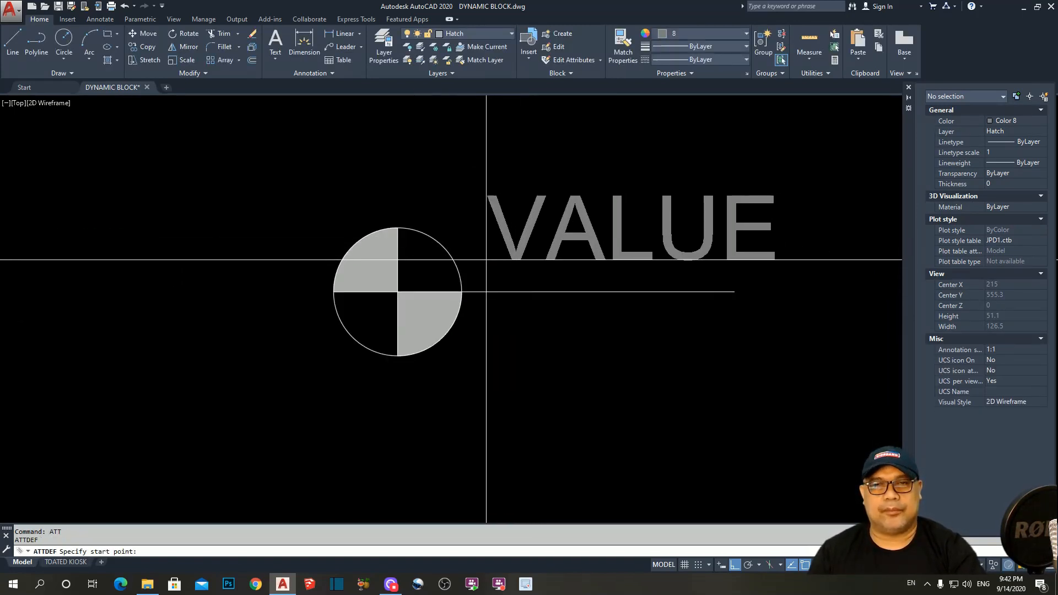
{"action": "left_click", "coordinate": [490, 256]}
{"action": "key", "text": "Escape"}
- Move the VALUE attribute straight down, closer to the symbol's horizontal line
{"action": "left_click", "coordinate": [532, 230]}
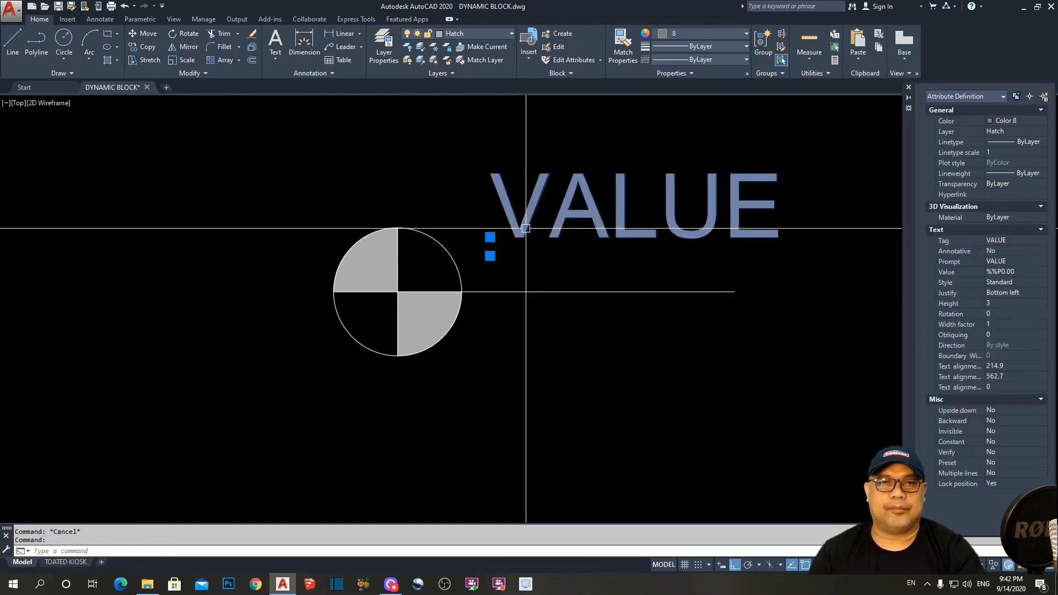
{"action": "type", "text": "m"}
{"action": "key", "text": "Return"}
{"action": "left_click", "coordinate": [786, 244]}
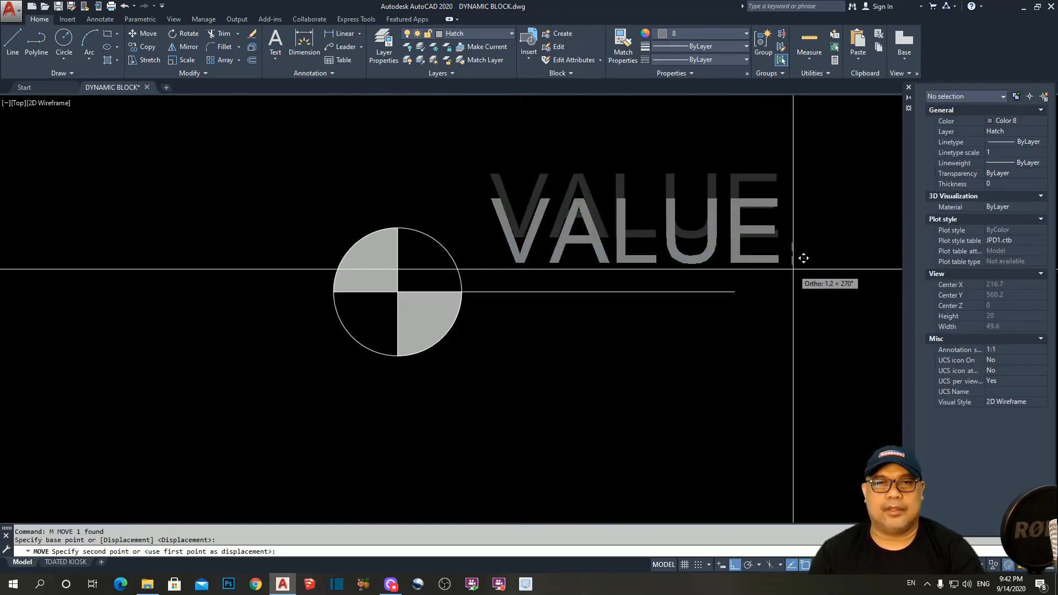
{"action": "key", "text": "Escape"}
{"action": "key", "text": "Escape"}
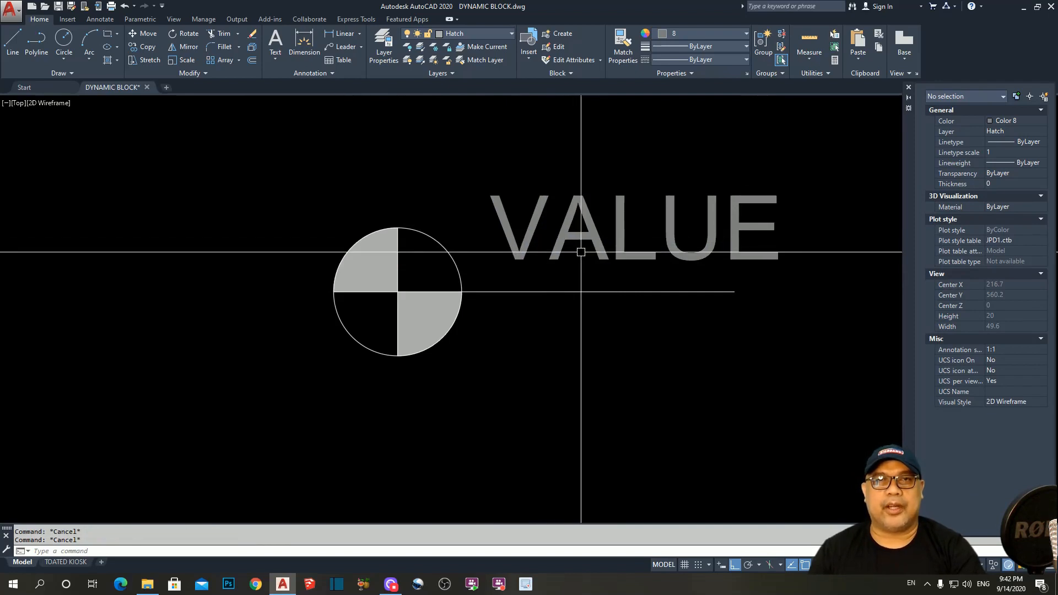
{"action": "left_click", "coordinate": [473, 34]}
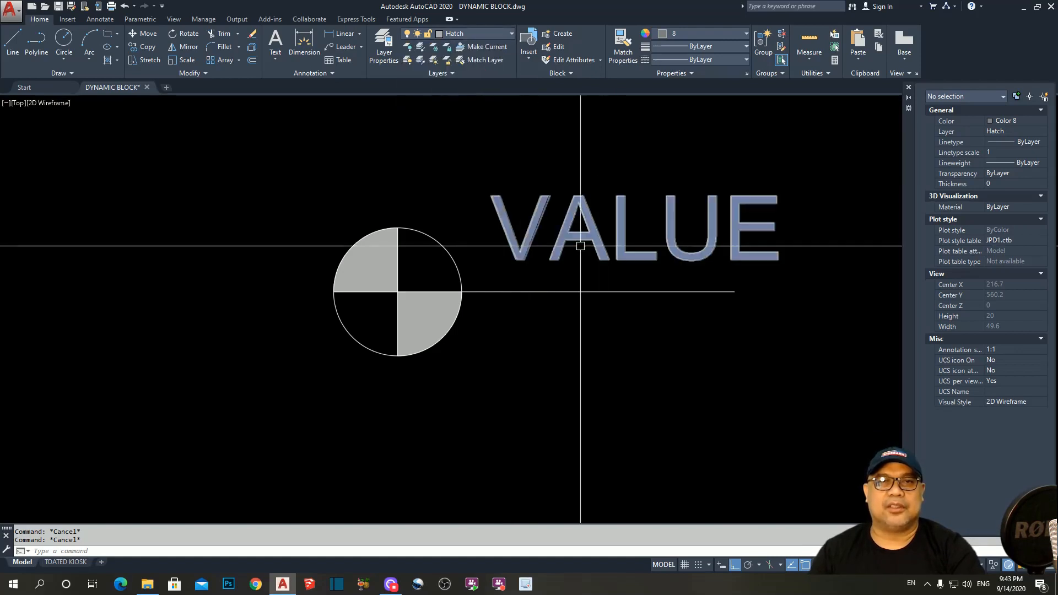
- Put the VALUE attribute on layer 0 and set its colour to ByBlock
{"action": "left_click", "coordinate": [538, 211]}
{"action": "left_click", "coordinate": [474, 35]}
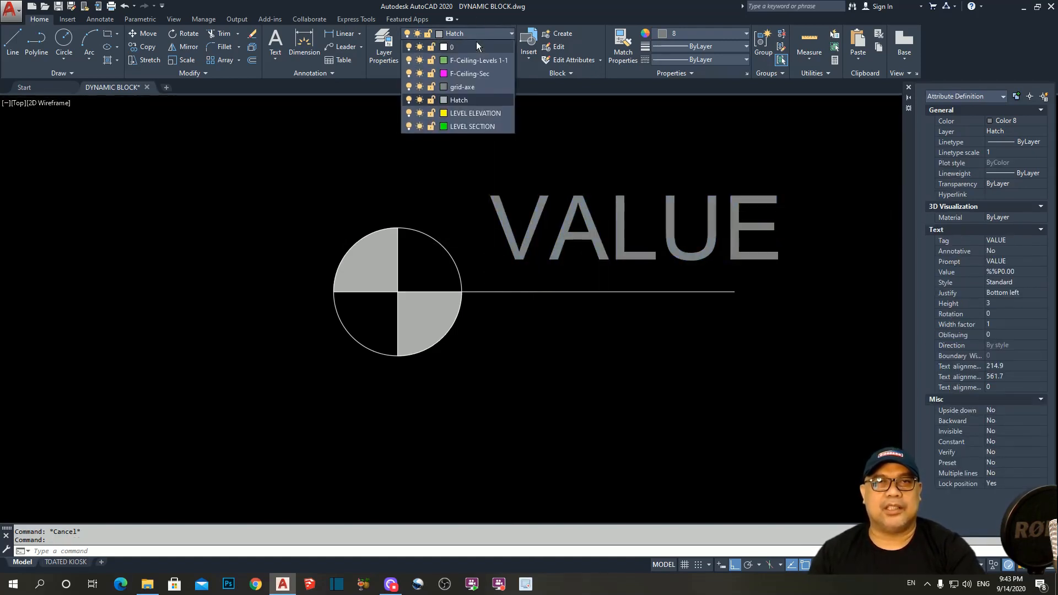
{"action": "left_click", "coordinate": [465, 45]}
{"action": "left_click", "coordinate": [707, 35]}
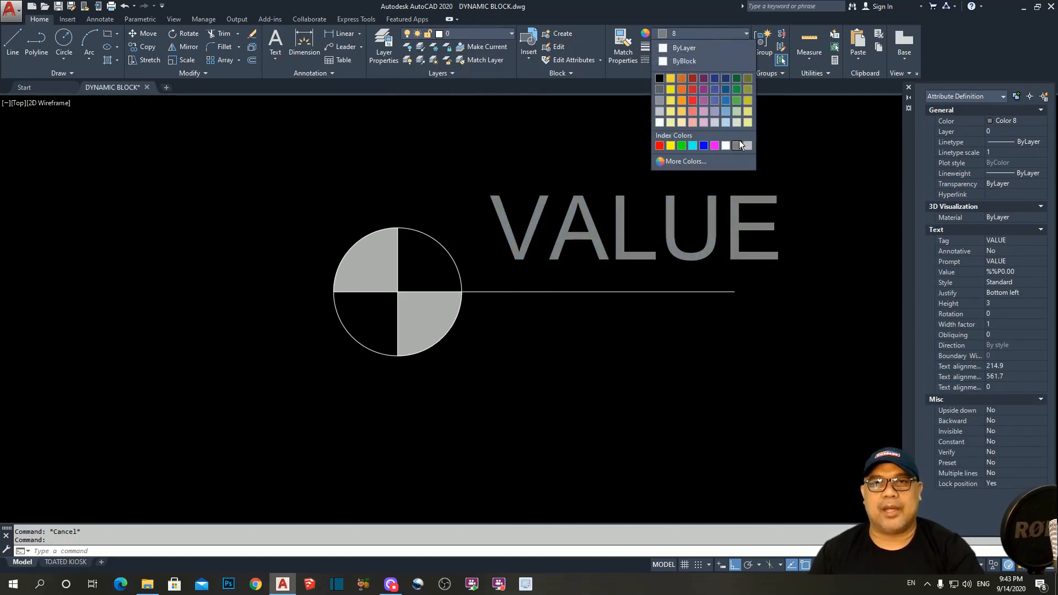
{"action": "left_click", "coordinate": [686, 61]}
{"action": "key", "text": "Escape"}
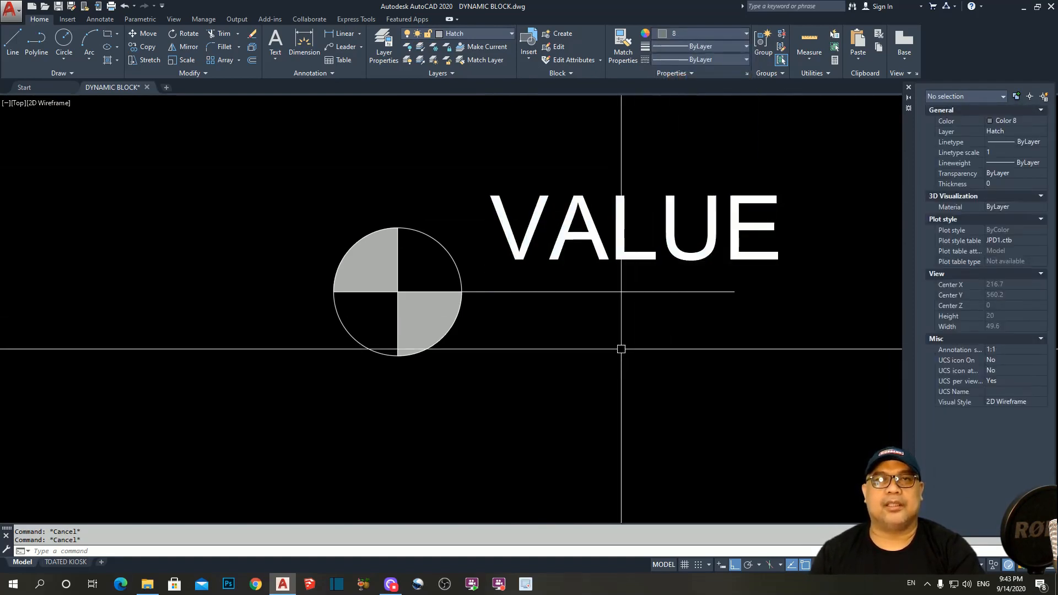
- Make layer 0 current and set the current colour for new objects to ByBlock
{"action": "left_click", "coordinate": [474, 34]}
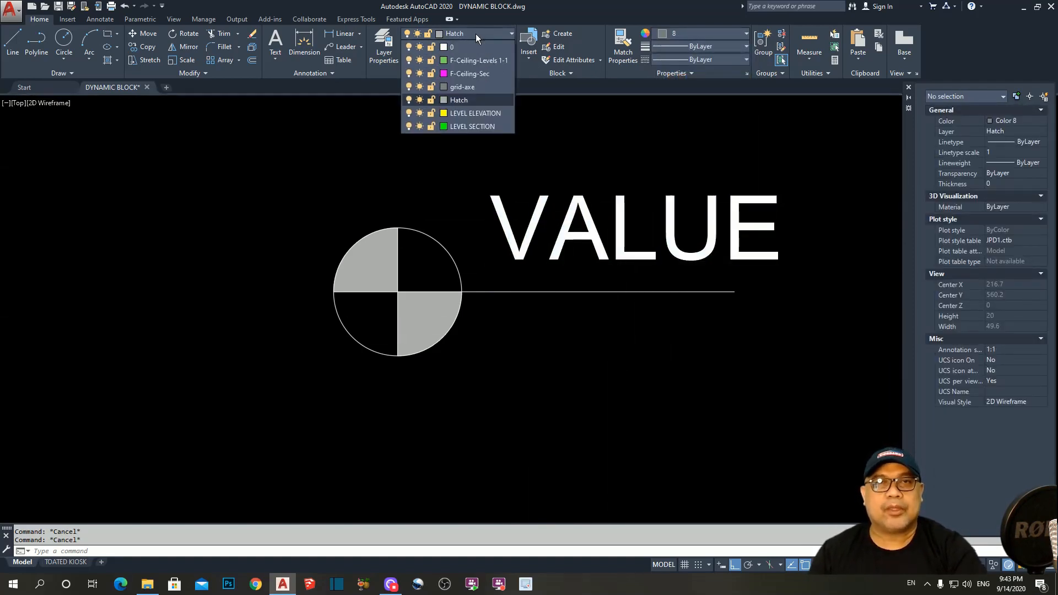
{"action": "left_click", "coordinate": [460, 47]}
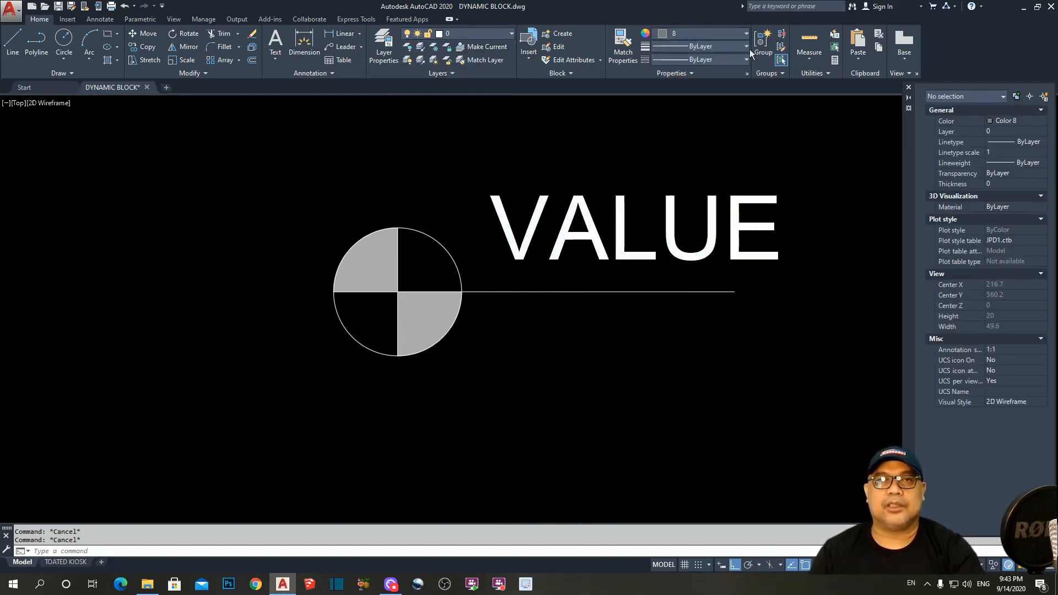
{"action": "left_click", "coordinate": [692, 36]}
{"action": "left_click", "coordinate": [688, 60]}
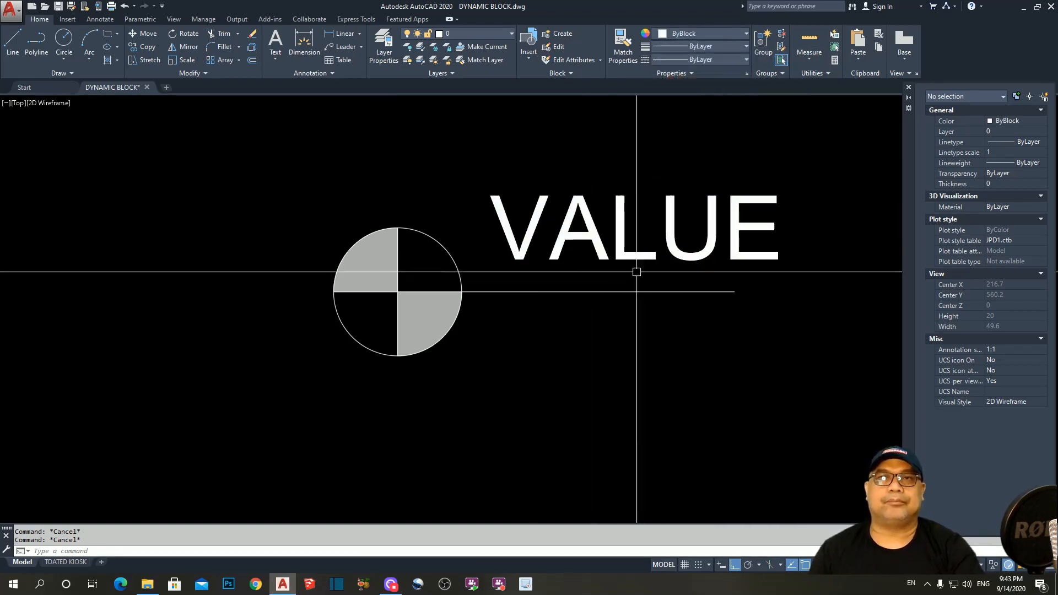
- Start an attribute definition with the tag LEVEL, the prompt LEVEL and the default FFL
{"action": "scroll", "coordinate": [554, 358], "scroll_direction": "down", "scroll_amount": 4}
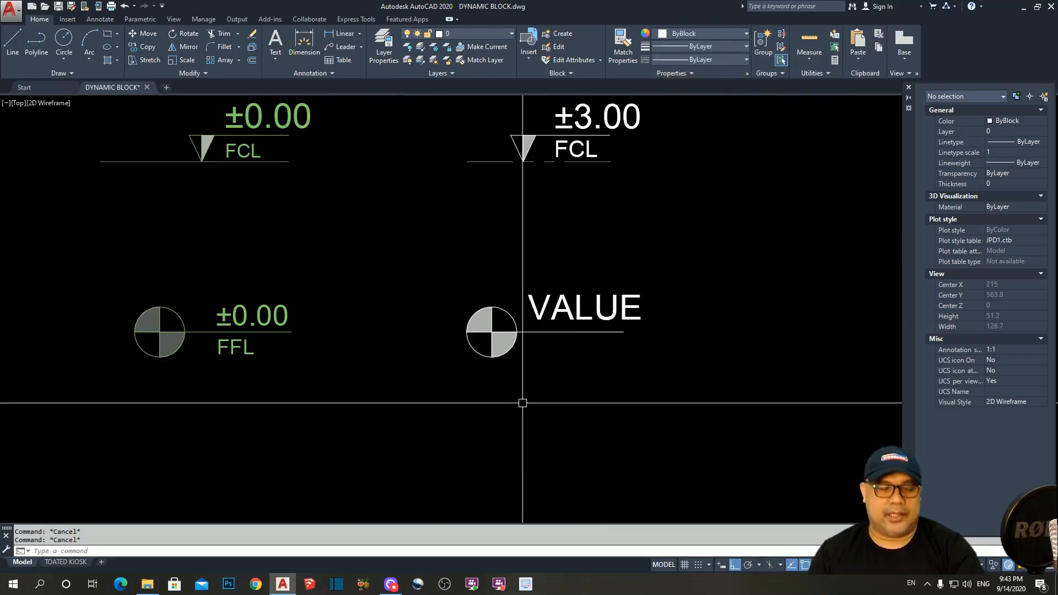
{"action": "middle_click_drag", "start_coordinate": [524, 349], "coordinate": [584, 319]}
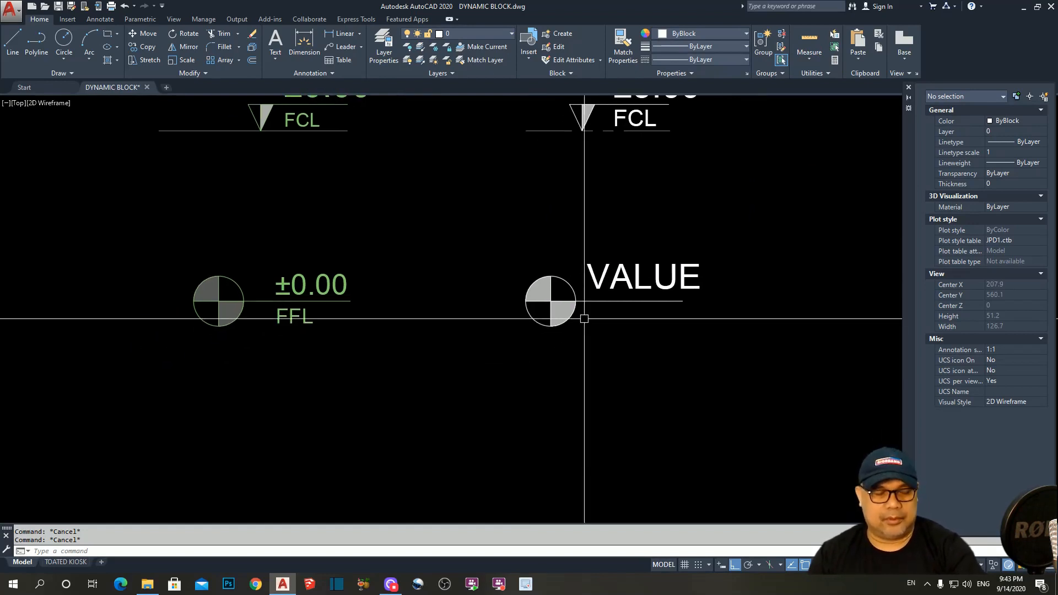
{"action": "type", "text": "A"}
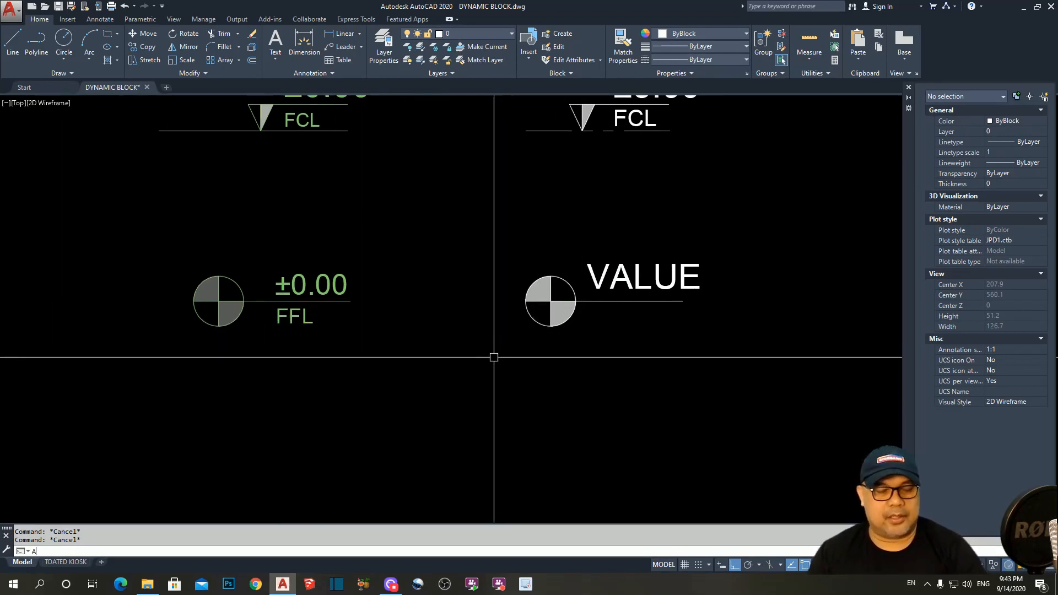
{"action": "type", "text": "TT"}
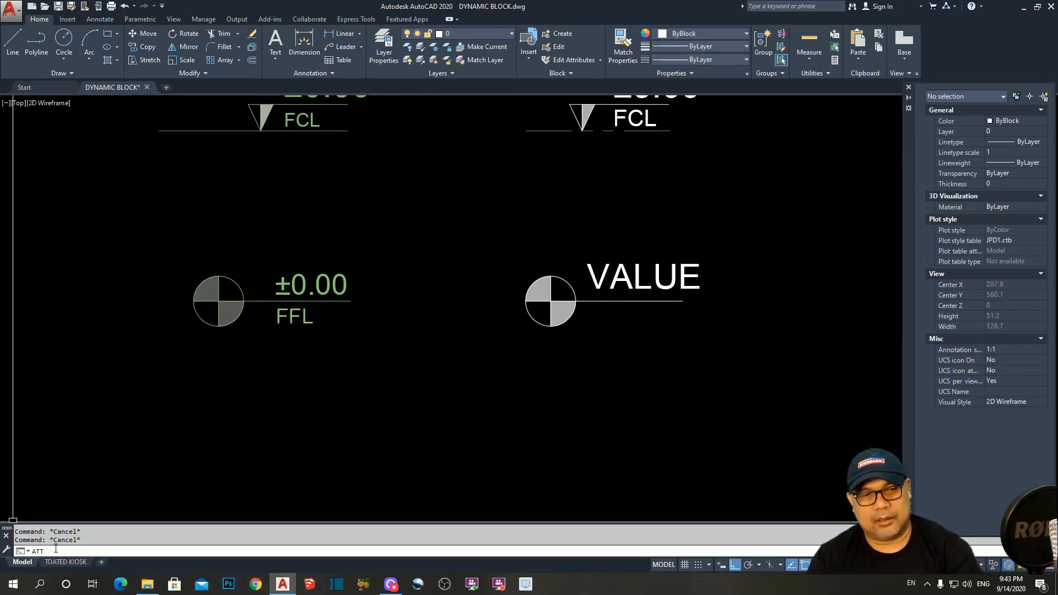
{"action": "key", "text": "Escape"}
{"action": "type", "text": "AT"}
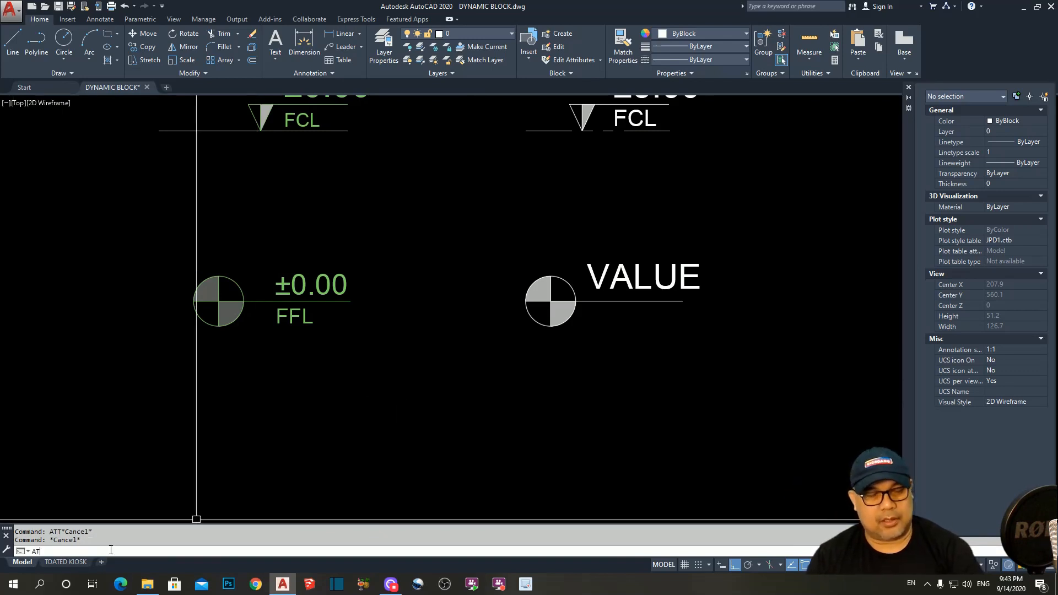
{"action": "type", "text": "T"}
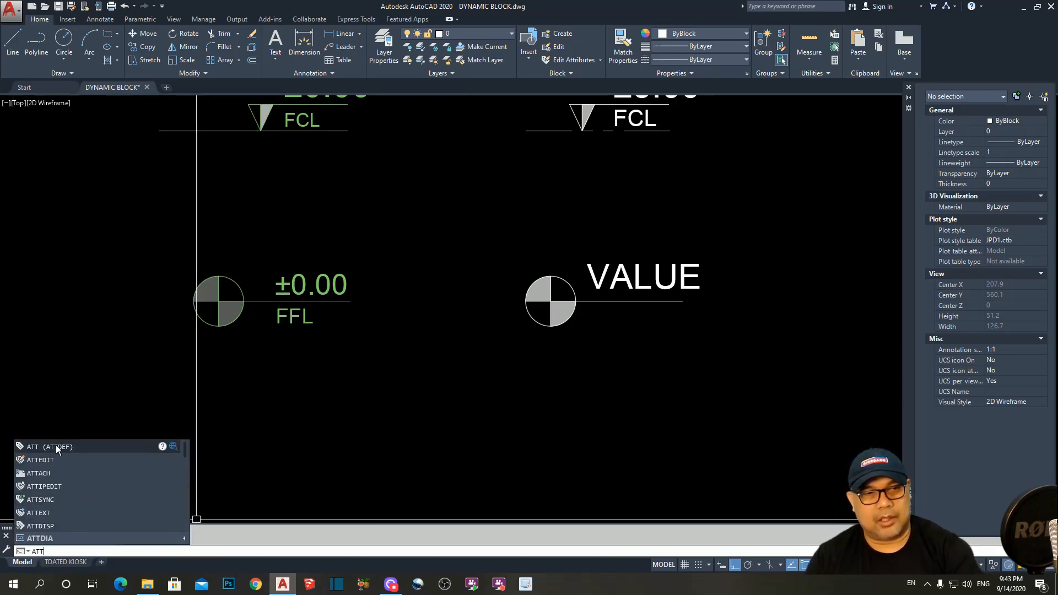
{"action": "left_click", "coordinate": [56, 446]}
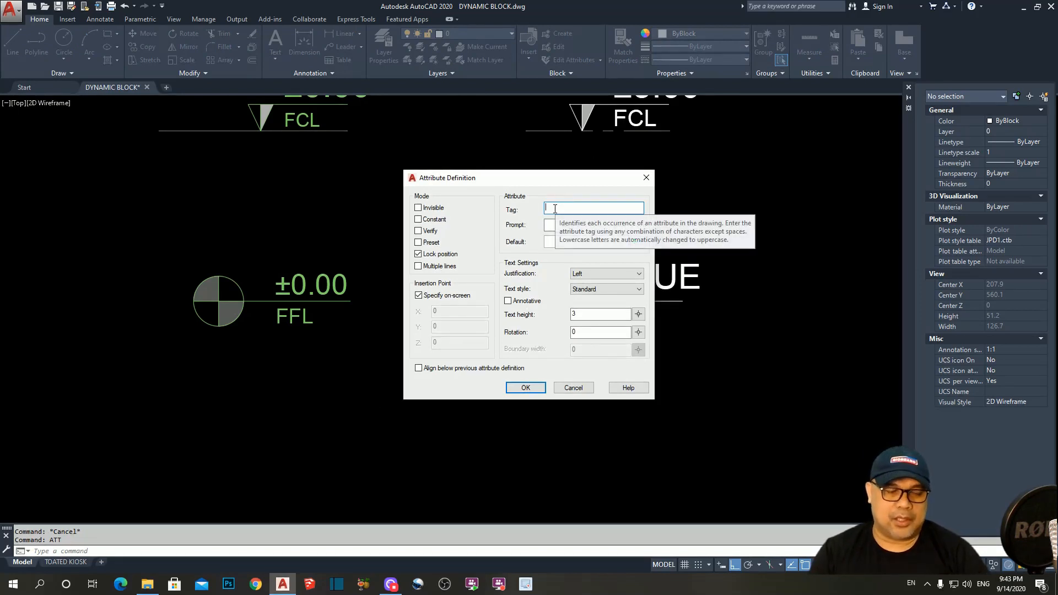
{"action": "type", "text": "LEVEL"}
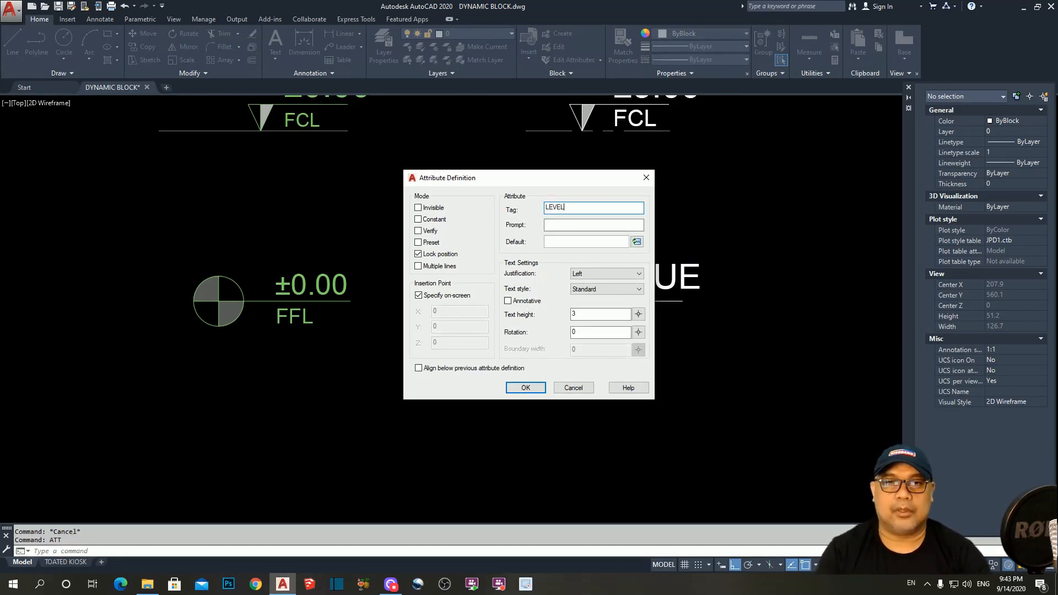
{"action": "left_click", "coordinate": [565, 228]}
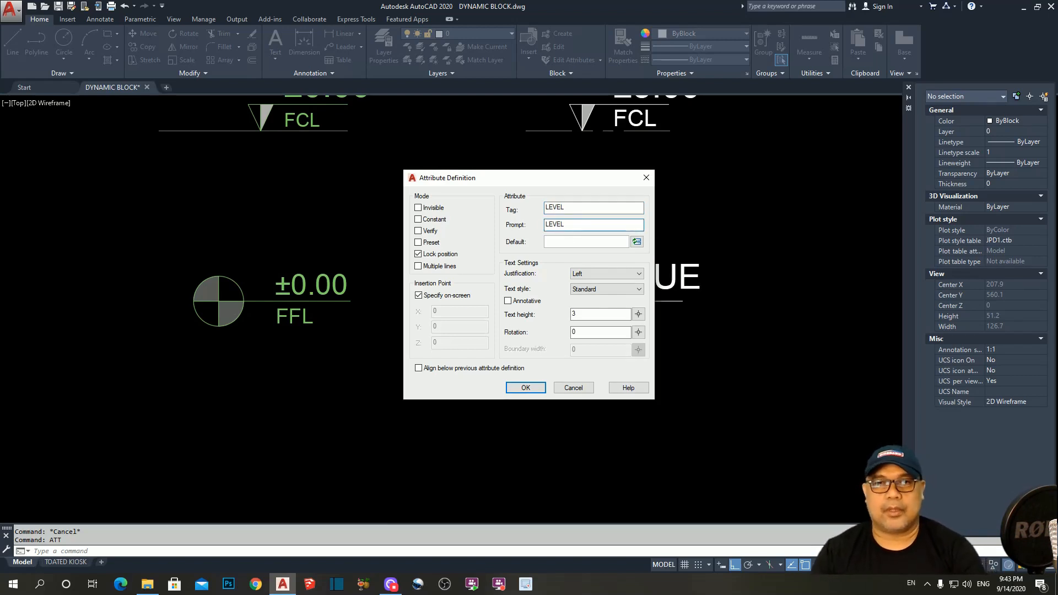
{"action": "left_click", "coordinate": [567, 241]}
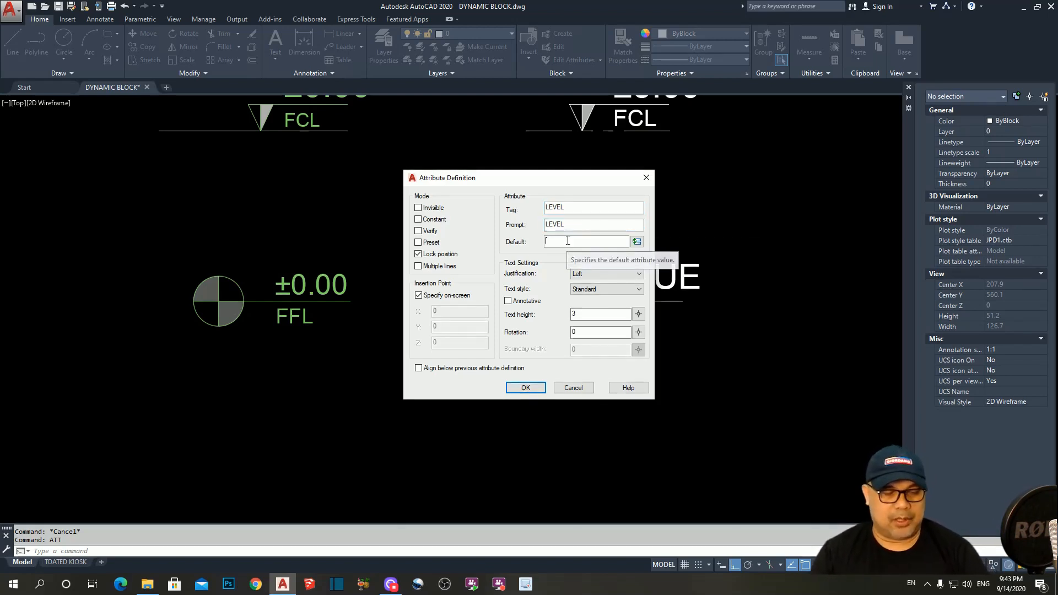
{"action": "type", "text": "FFL"}
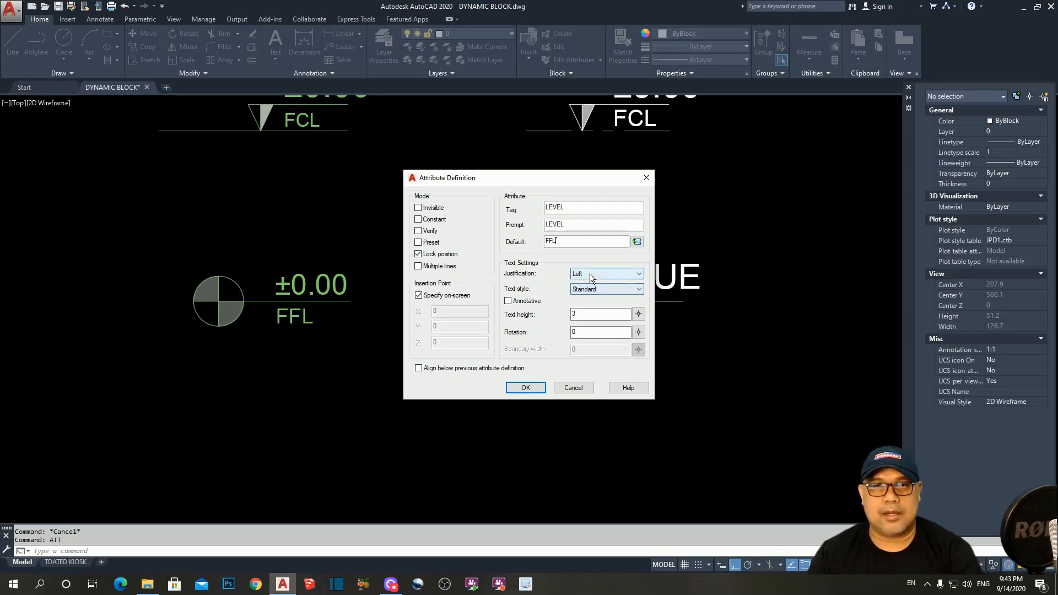
- Set the attribute's justification to Top left and text height to 2, and place it below the new symbol's horizontal line
{"action": "left_click", "coordinate": [591, 275]}
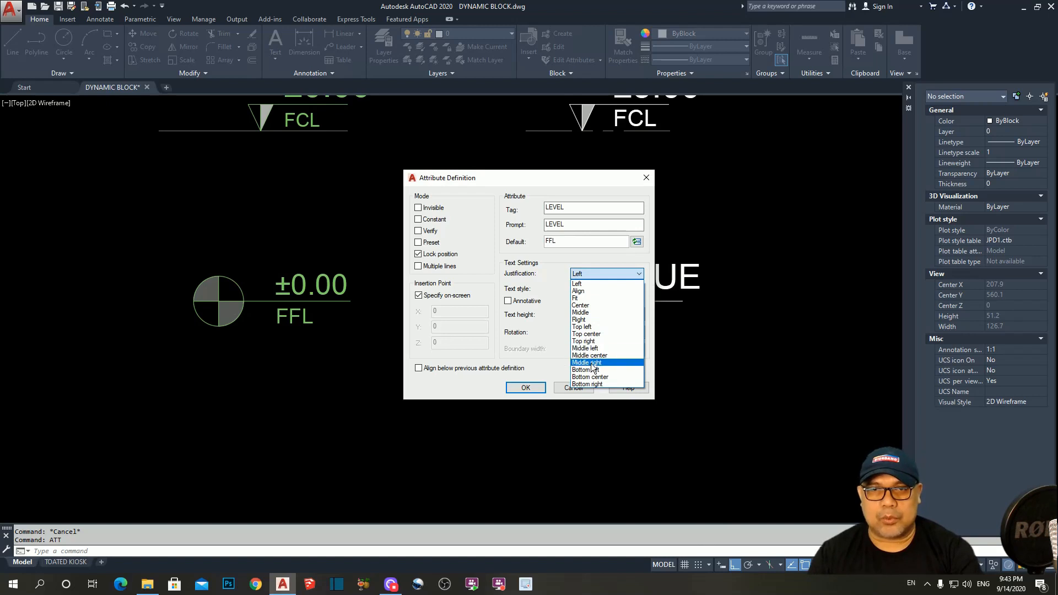
{"action": "left_click", "coordinate": [587, 326]}
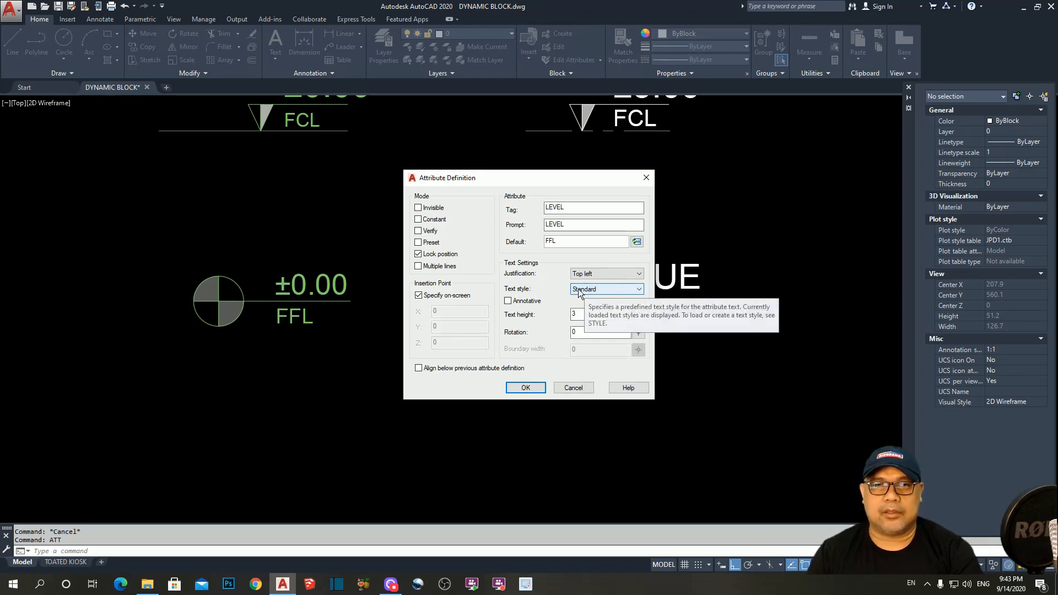
{"action": "left_click", "coordinate": [507, 301]}
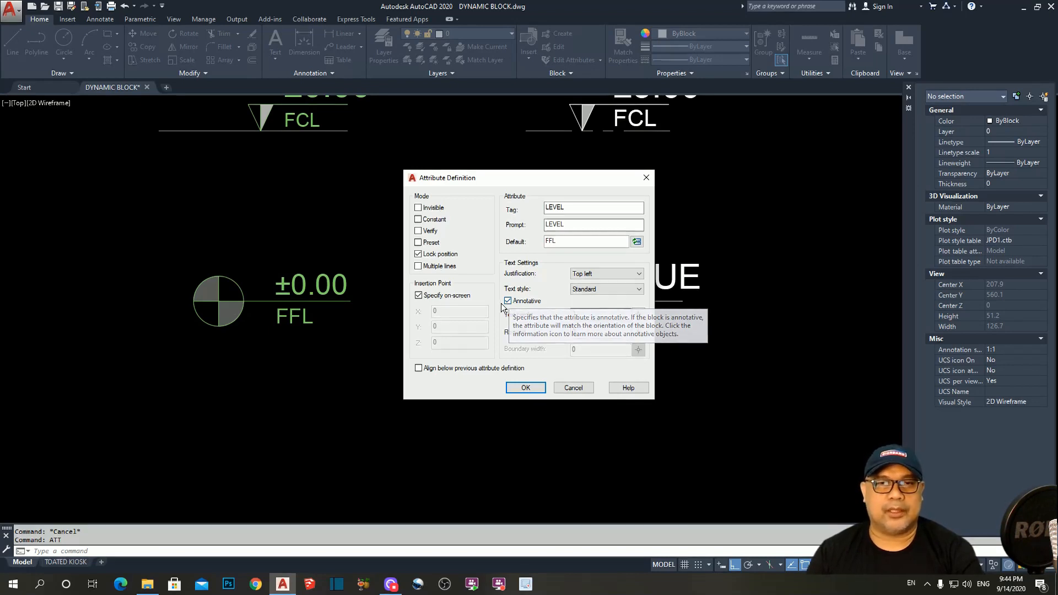
{"action": "key", "text": "Tab"}
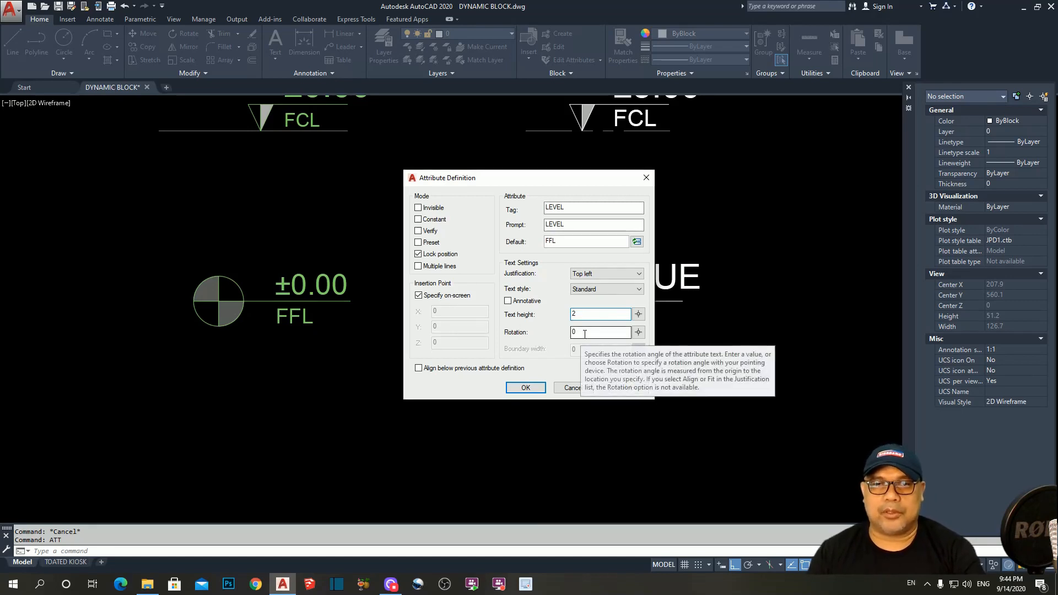
{"action": "left_click", "coordinate": [525, 388]}
{"action": "scroll", "coordinate": [560, 313], "scroll_direction": "up", "scroll_amount": 4}
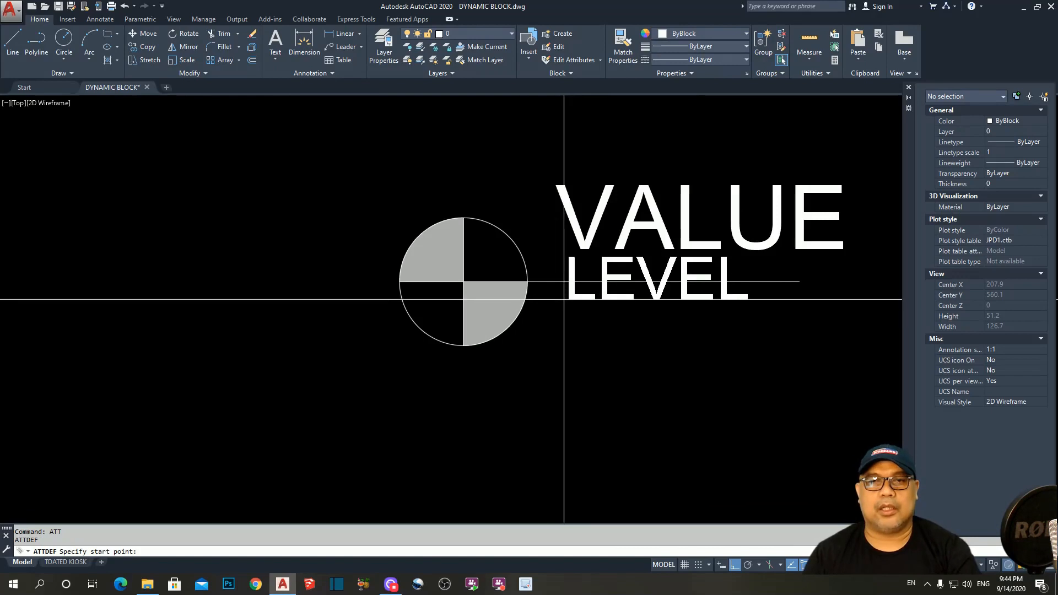
{"action": "key", "text": "Escape"}
{"action": "key", "text": "Escape"}
{"action": "scroll", "coordinate": [645, 378], "scroll_direction": "down", "scroll_amount": 4}
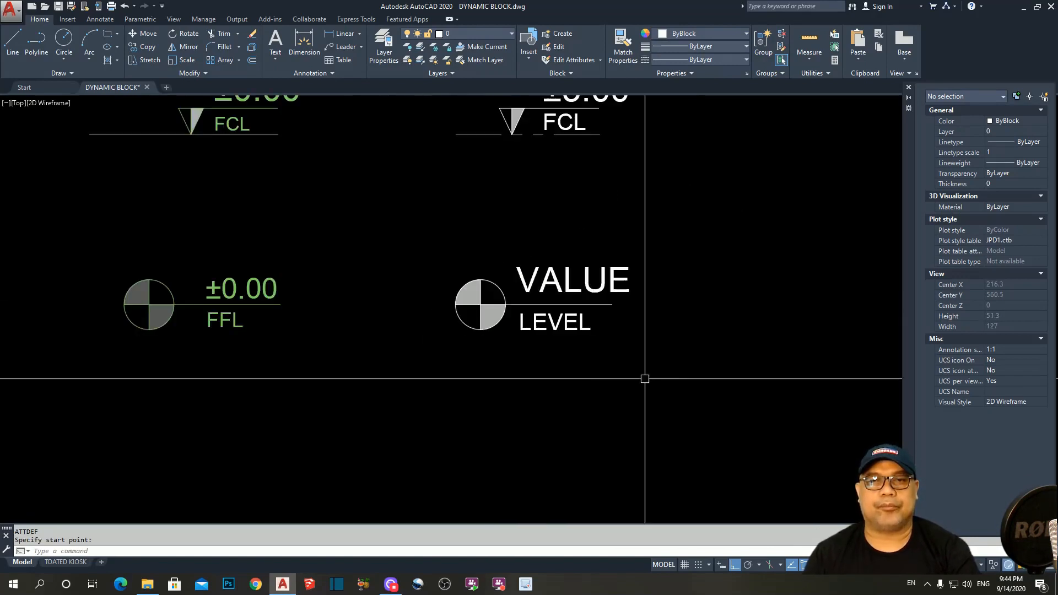
- Move the VALUE attribute straight down by about 0.5 units toward the symbol's horizontal line
{"action": "scroll", "coordinate": [642, 362], "scroll_direction": "up", "scroll_amount": 2}
{"action": "middle_click_drag", "start_coordinate": [637, 366], "coordinate": [611, 376]}
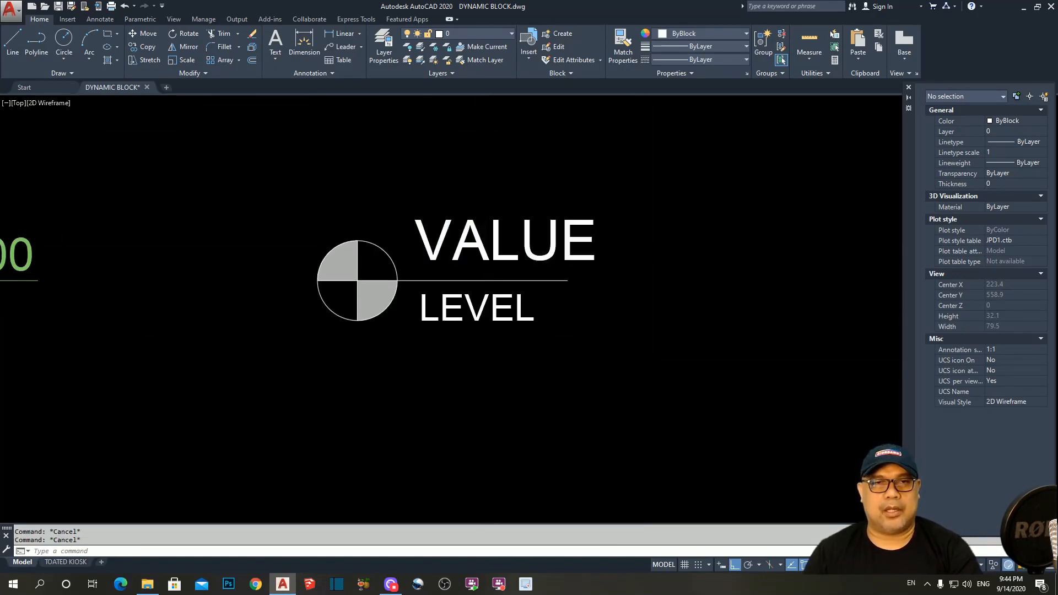
{"action": "left_click", "coordinate": [489, 249]}
{"action": "type", "text": "m"}
{"action": "key", "text": "Return"}
{"action": "left_click", "coordinate": [668, 281]}
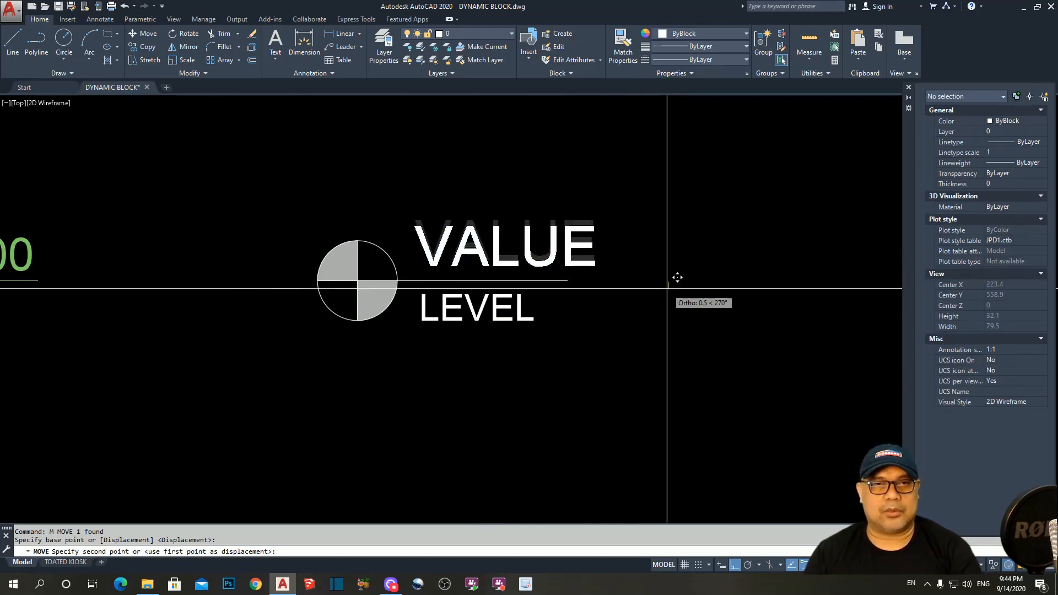
{"action": "key", "text": "Escape"}
{"action": "key", "text": "Escape"}
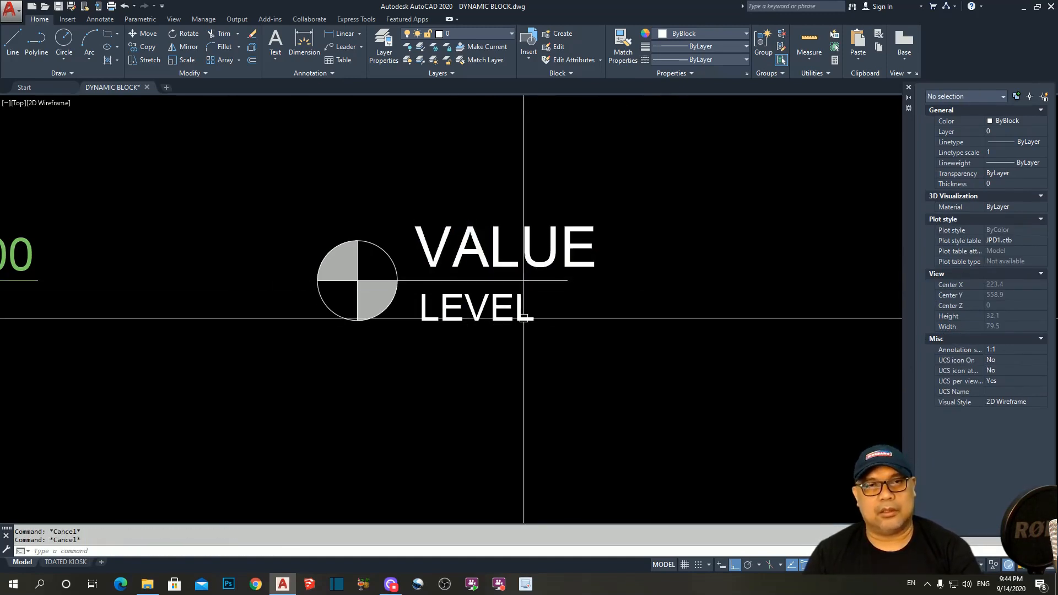
- Draw a vertical guide polyline about 15 units long through the start of the VALUE and LEVEL texts
{"action": "type", "text": "pl"}
{"action": "key", "text": "Return"}
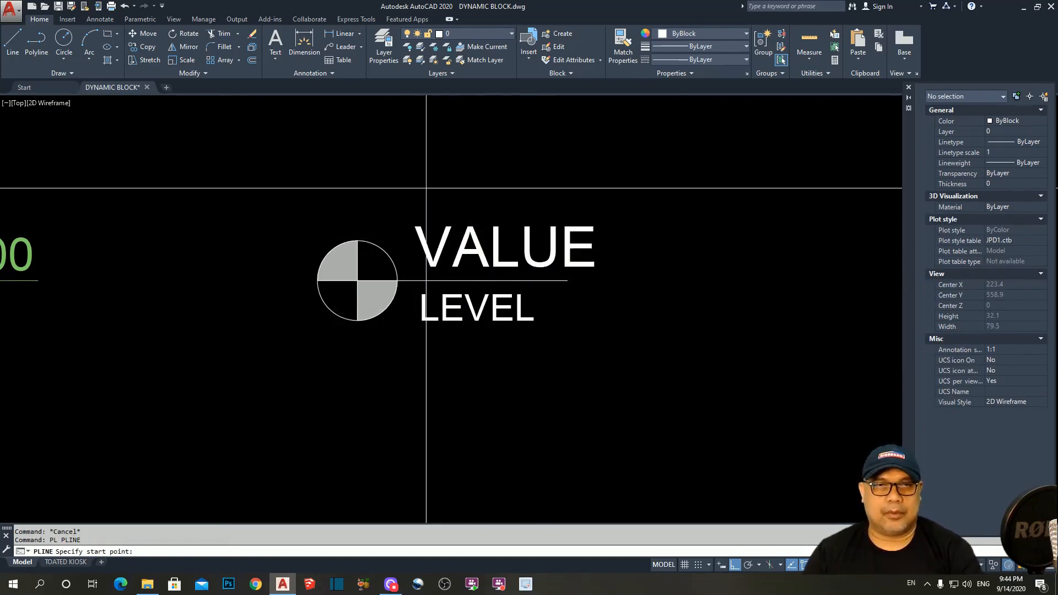
{"action": "left_click", "coordinate": [423, 185]}
{"action": "key", "text": "Escape"}
- Shift the LEVEL attribute horizontally so its insertion point sits on the vertical guide line
{"action": "left_click", "coordinate": [441, 306]}
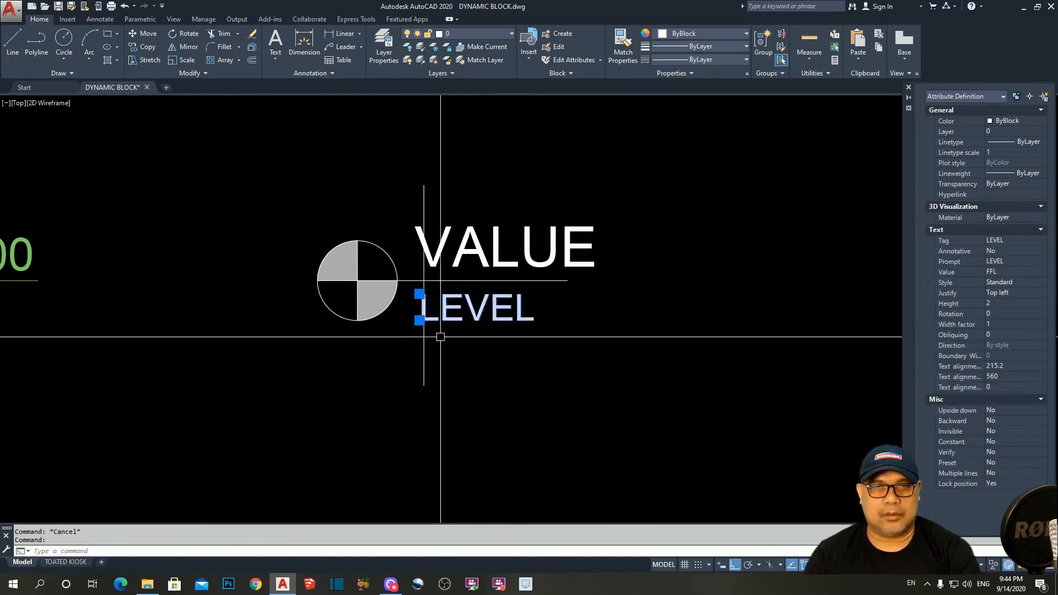
{"action": "scroll", "coordinate": [445, 291], "scroll_direction": "up", "scroll_amount": 4}
{"action": "left_click", "coordinate": [385, 297]}
{"action": "left_click", "coordinate": [396, 297]}
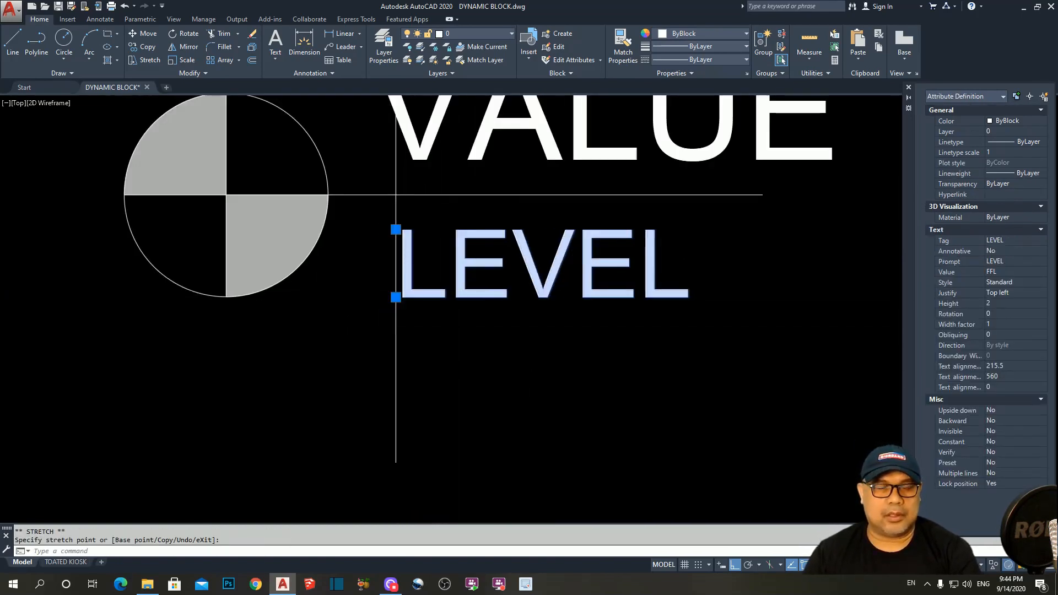
{"action": "key", "text": "Escape"}
- Shift the VALUE attribute horizontally so its insertion point sits on the vertical guide line
{"action": "scroll", "coordinate": [546, 385], "scroll_direction": "down", "scroll_amount": 4}
{"action": "left_click", "coordinate": [507, 297]}
{"action": "scroll", "coordinate": [503, 300], "scroll_direction": "up", "scroll_amount": 4}
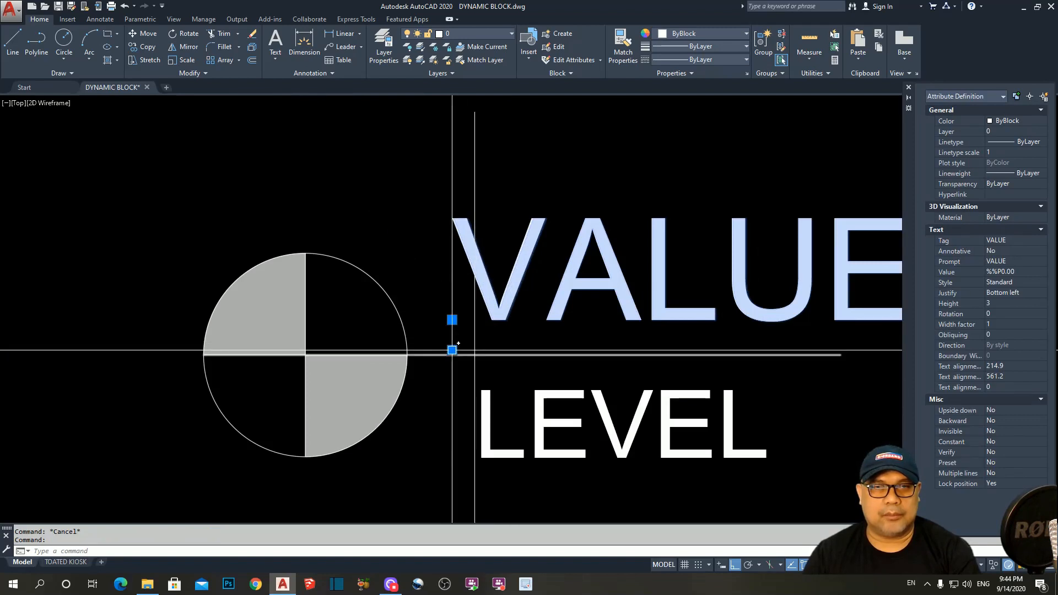
{"action": "left_click", "coordinate": [485, 318]}
{"action": "key", "text": "Escape"}
- Erase the vertical guide polyline running past the two attributes
{"action": "scroll", "coordinate": [503, 300], "scroll_direction": "down", "scroll_amount": 2}
{"action": "scroll", "coordinate": [495, 280], "scroll_direction": "down", "scroll_amount": 3}
{"action": "left_click", "coordinate": [505, 403]}
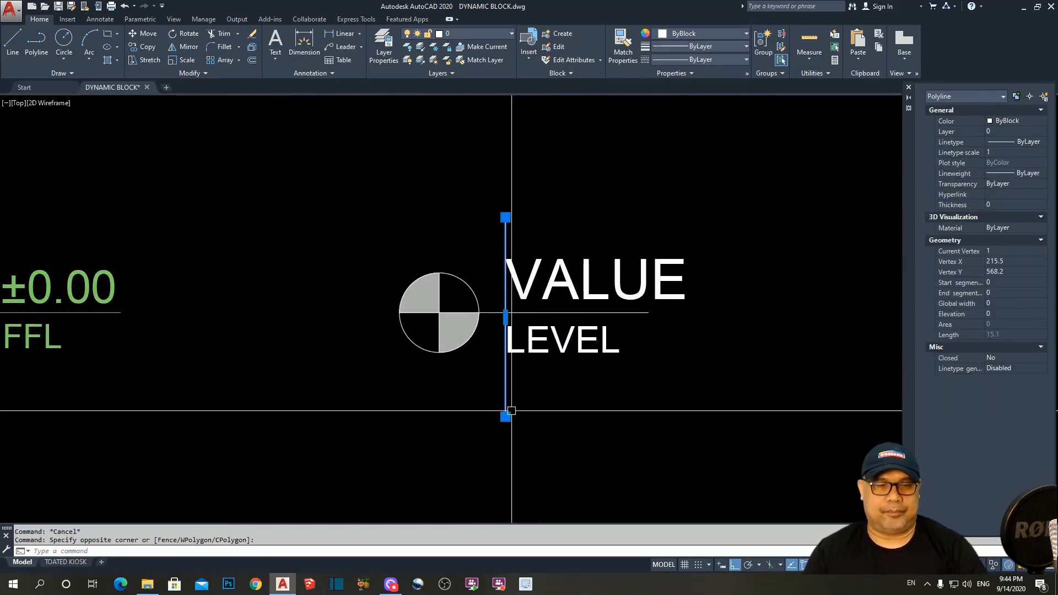
{"action": "type", "text": "e"}
{"action": "key", "text": "Return"}
{"action": "mouse_move", "coordinate": [731, 401]}
{"action": "middle_mouse_down"}
{"action": "mouse_move", "coordinate": [720, 387]}
{"action": "mouse_move", "coordinate": [612, 381]}
{"action": "mouse_move", "coordinate": [620, 390]}
{"action": "middle_mouse_up"}
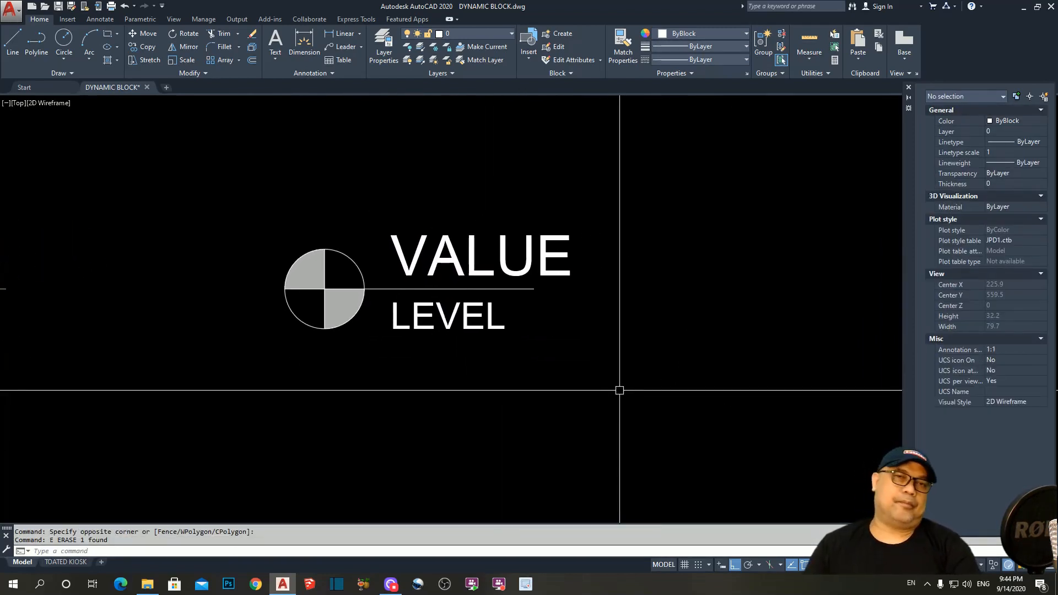
{"action": "scroll", "coordinate": [652, 338], "scroll_direction": "down", "scroll_amount": 3}
{"action": "scroll", "coordinate": [626, 321], "scroll_direction": "up", "scroll_amount": 3}
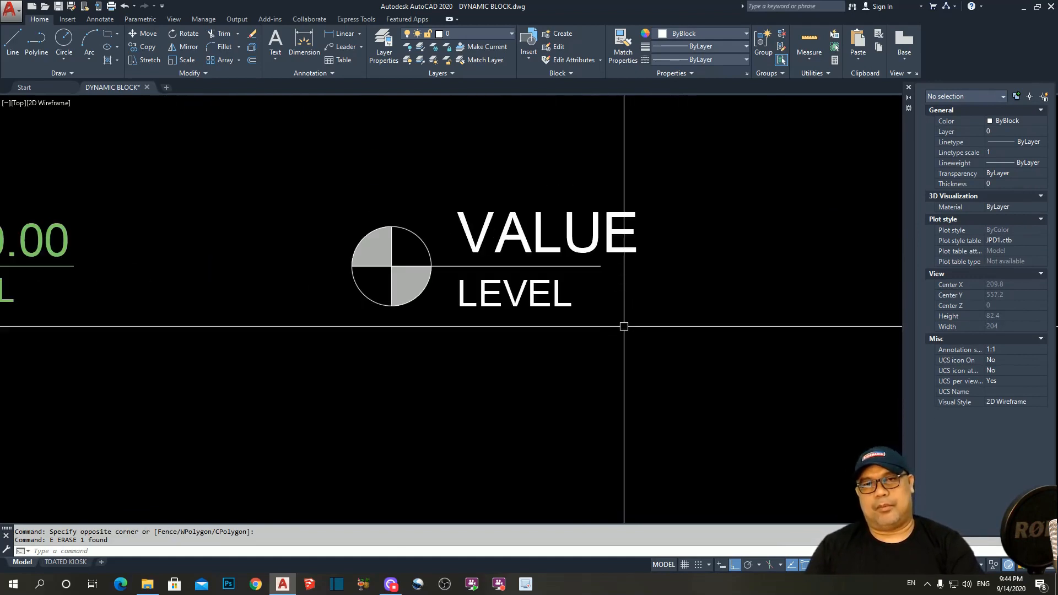
{"action": "scroll", "coordinate": [573, 319], "scroll_direction": "down", "scroll_amount": 3}
{"action": "key", "text": "Escape"}
{"action": "key", "text": "Escape"}
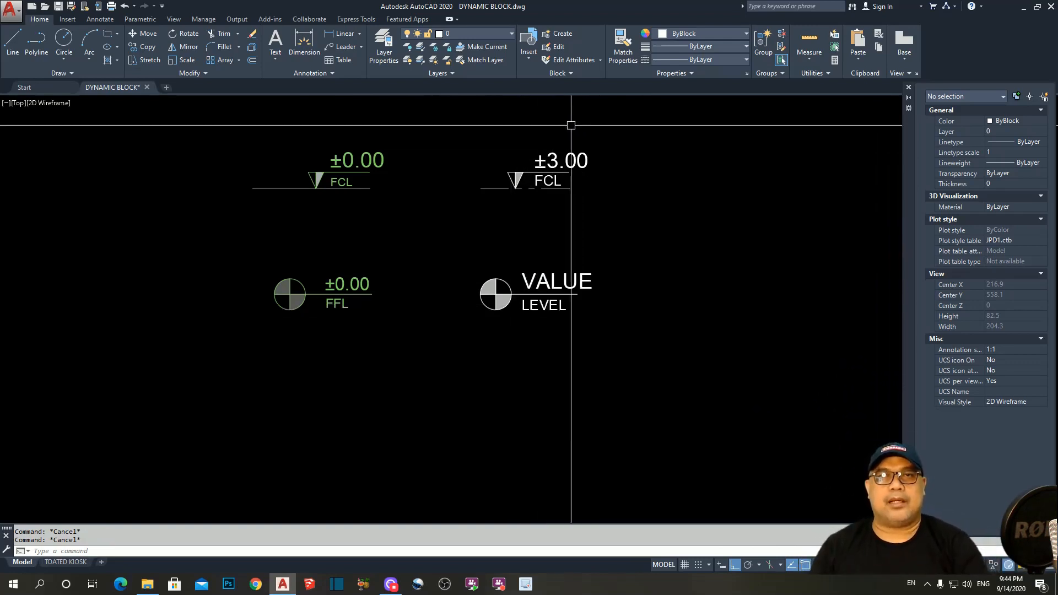
- Start a block definition named LEVEL PLAN and select the VALUE attribute, the LEVEL attribute, then the circle, lines and hatch as its objects
{"action": "left_click", "coordinate": [558, 35]}
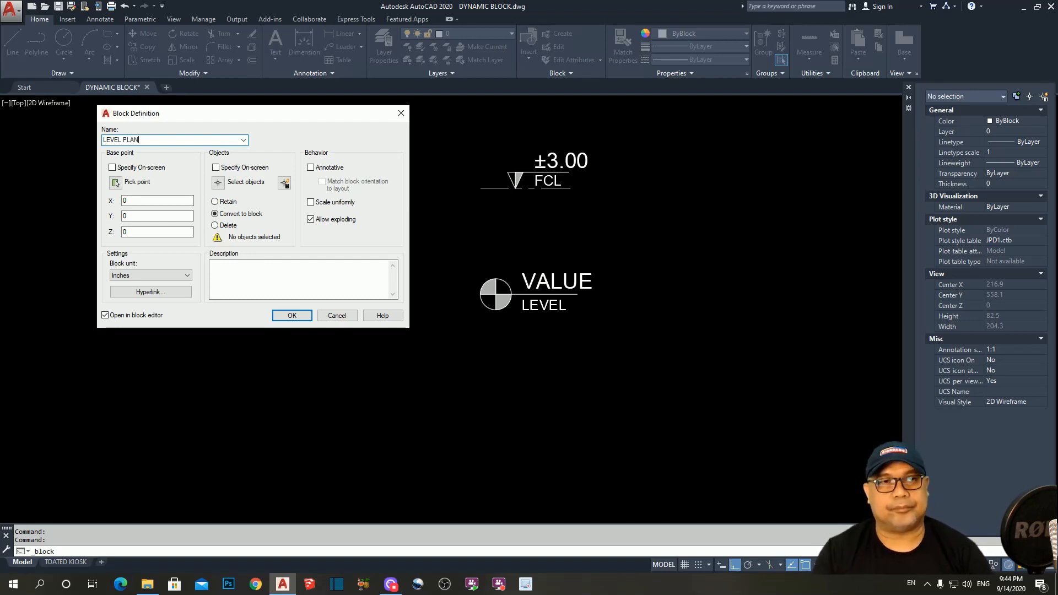
{"action": "left_click", "coordinate": [217, 184]}
{"action": "scroll", "coordinate": [584, 303], "scroll_direction": "up", "scroll_amount": 2}
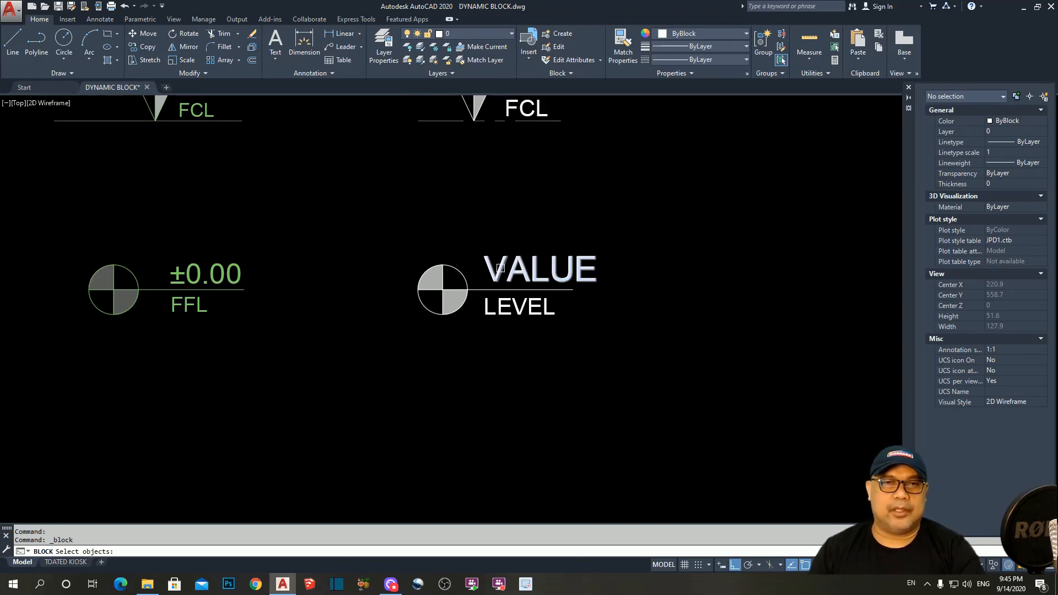
{"action": "left_click", "coordinate": [501, 262]}
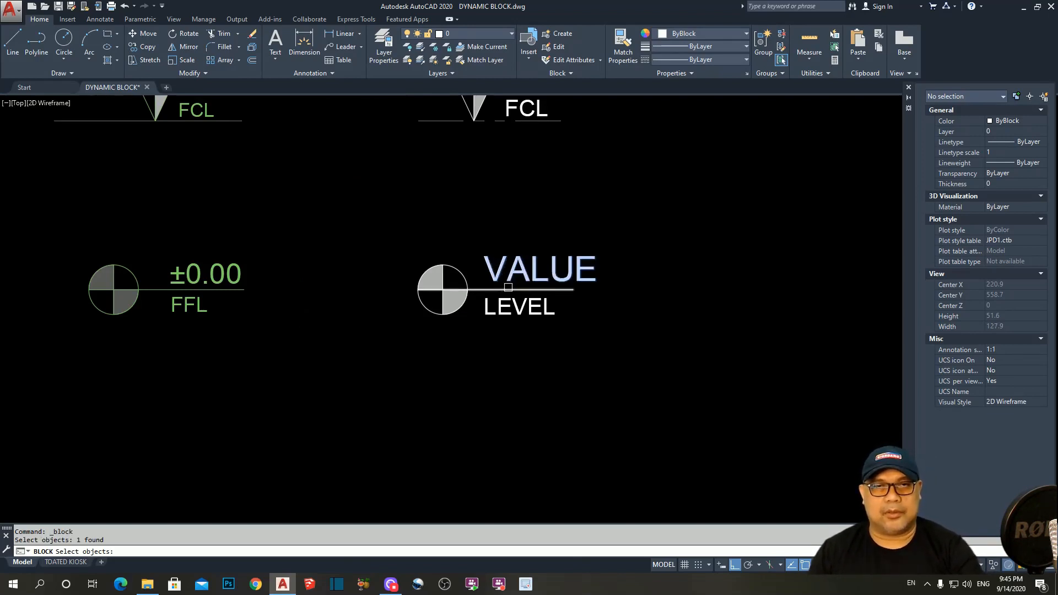
{"action": "left_click", "coordinate": [501, 305]}
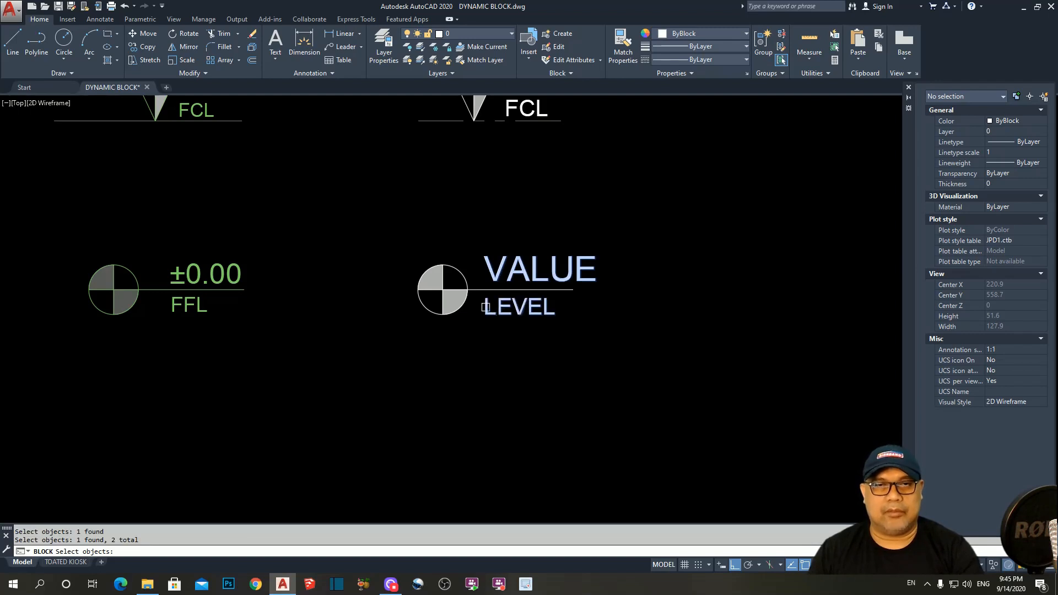
{"action": "mouse_move", "coordinate": [476, 241]}
{"action": "left_mouse_down"}
{"action": "mouse_move", "coordinate": [427, 339]}
{"action": "mouse_move", "coordinate": [388, 342]}
{"action": "left_mouse_up"}
{"action": "key", "text": "Return"}
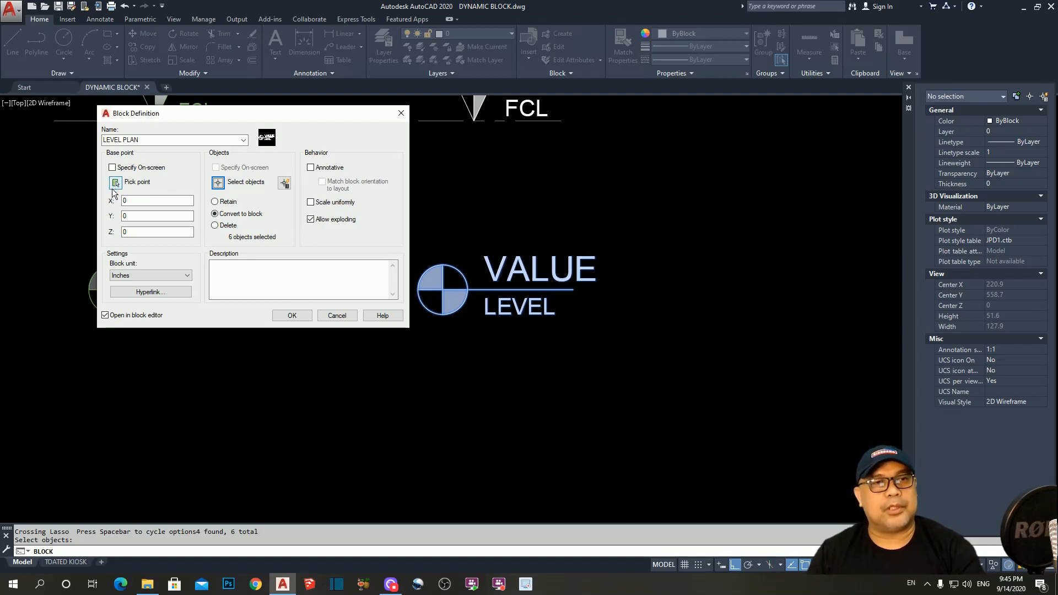
- Set the base point at the circle's centre and create the block, accepting the default VALUE and LEVEL attribute values
{"action": "left_click", "coordinate": [116, 182]}
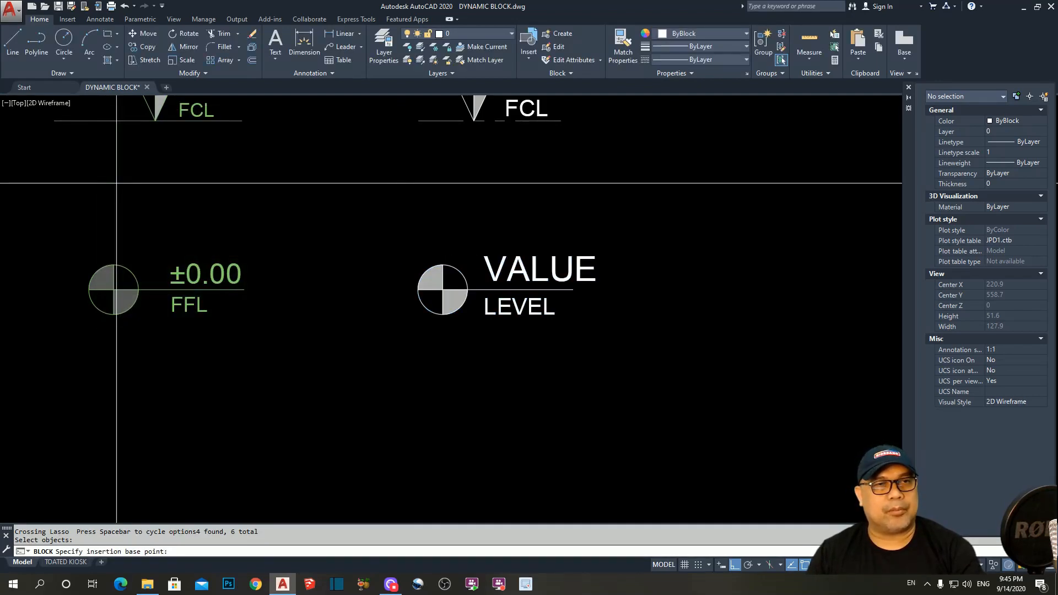
{"action": "scroll", "coordinate": [456, 309], "scroll_direction": "up", "scroll_amount": 4}
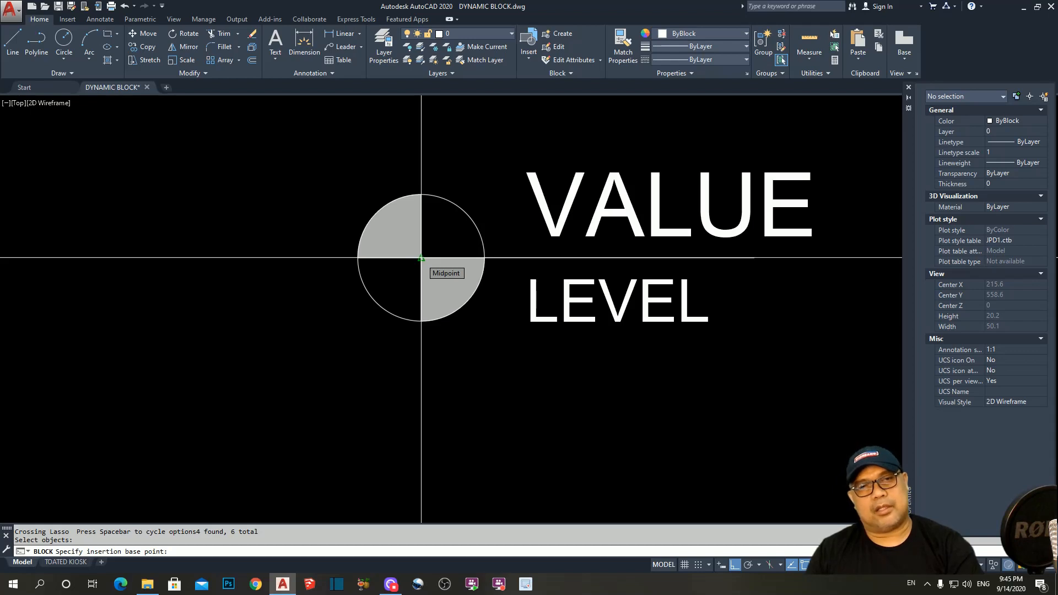
{"action": "left_click", "coordinate": [421, 257]}
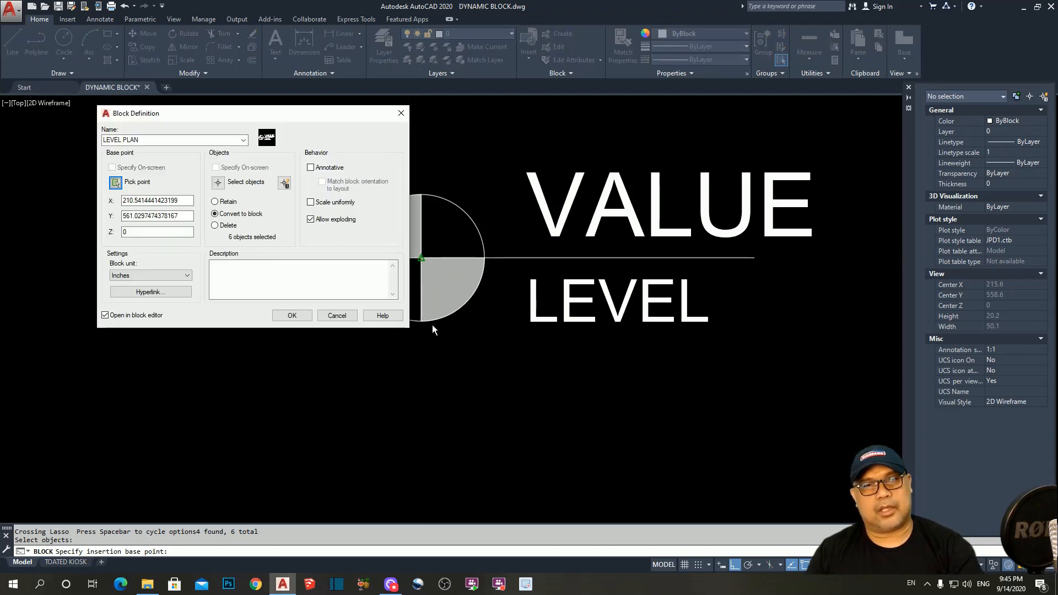
{"action": "left_click", "coordinate": [303, 315]}
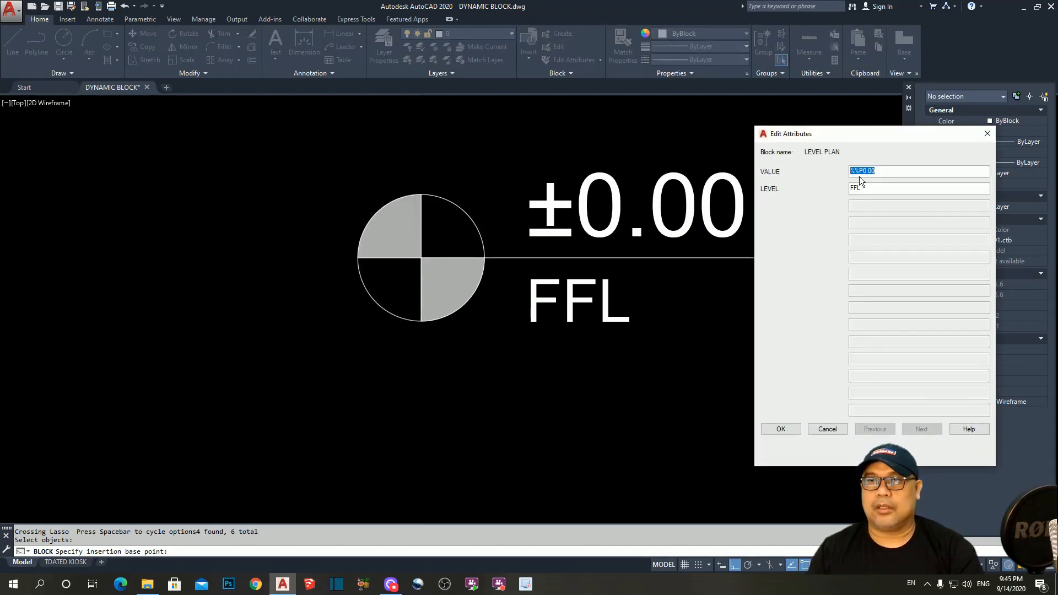
{"action": "left_click", "coordinate": [781, 430]}
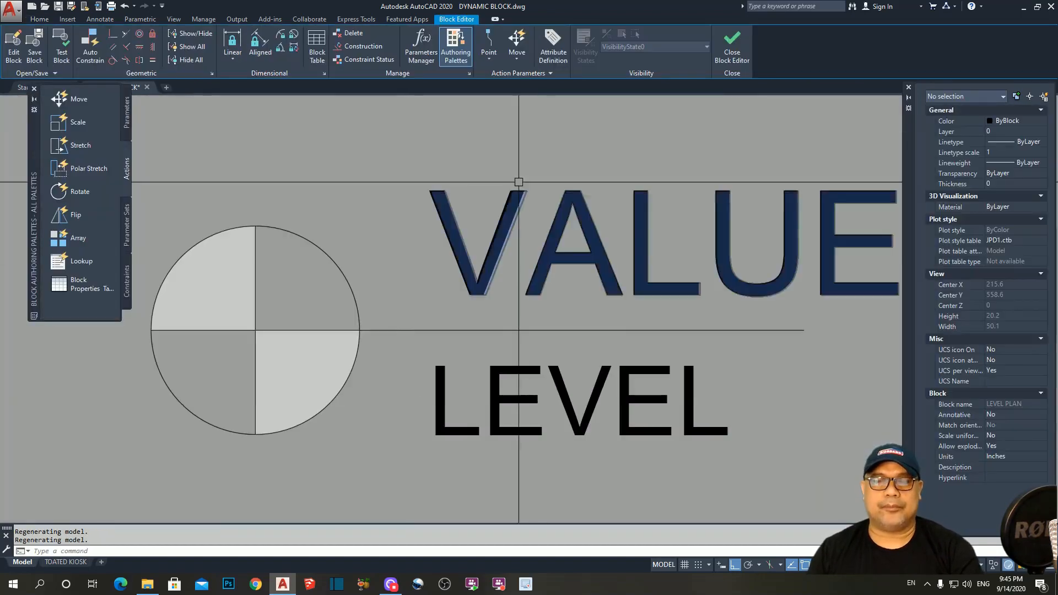
- Close the Block Editor and save the changes to LEVEL PLAN
{"action": "left_click", "coordinate": [733, 55]}
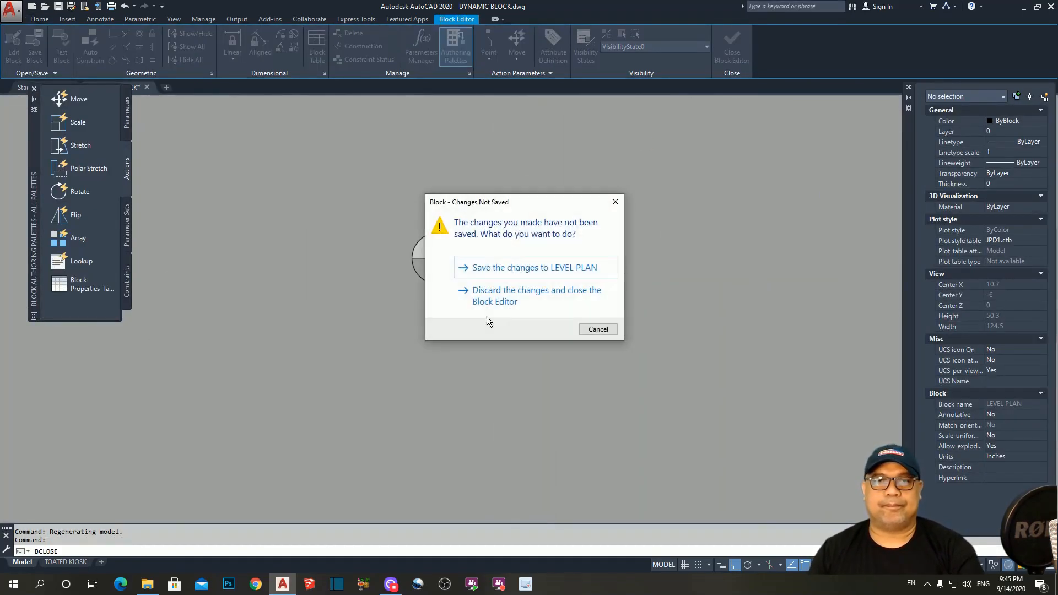
{"action": "left_click", "coordinate": [504, 269]}
{"action": "scroll", "coordinate": [504, 265], "scroll_direction": "down", "scroll_amount": 6}
{"action": "key", "text": "Escape"}
{"action": "key", "text": "Escape"}
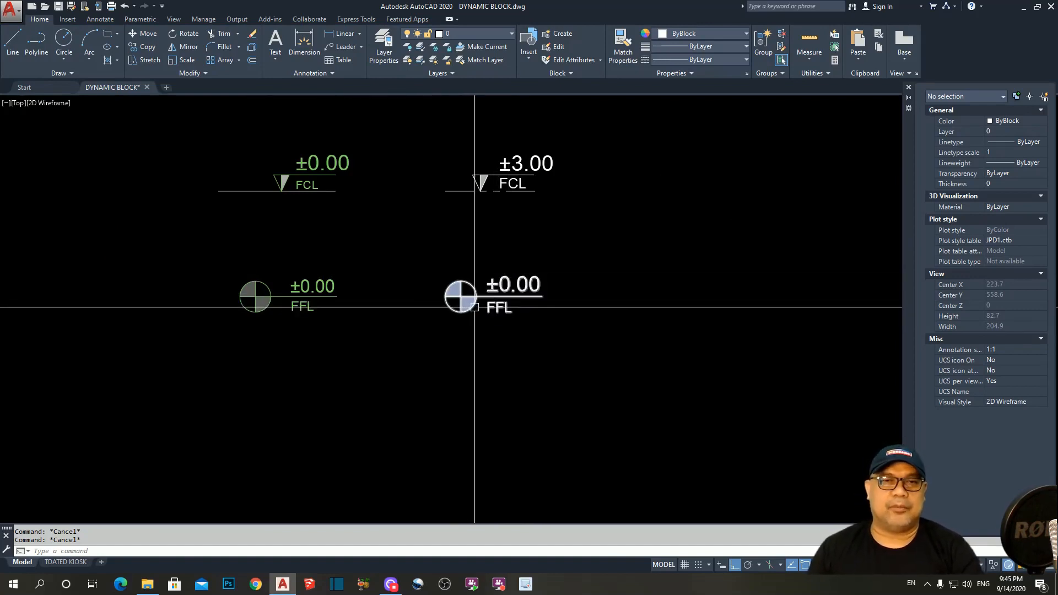
- Compare the grips and properties of the new LEVEL PLAN block with those of the original green FFL level block
{"action": "scroll", "coordinate": [459, 303], "scroll_direction": "up", "scroll_amount": 3}
{"action": "middle_click_drag", "start_coordinate": [462, 297], "coordinate": [461, 310]}
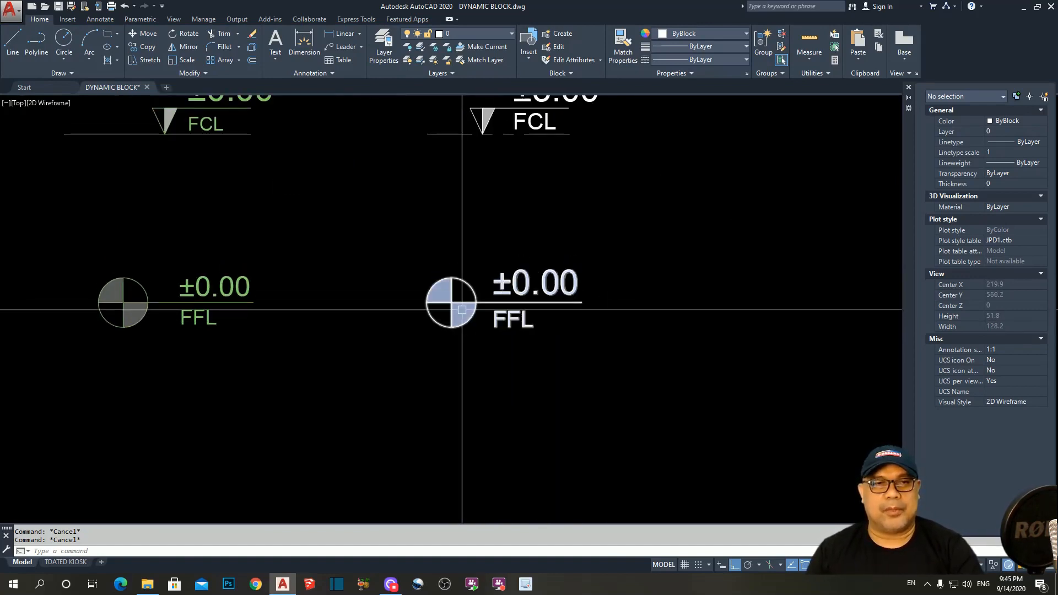
{"action": "left_click", "coordinate": [485, 307]}
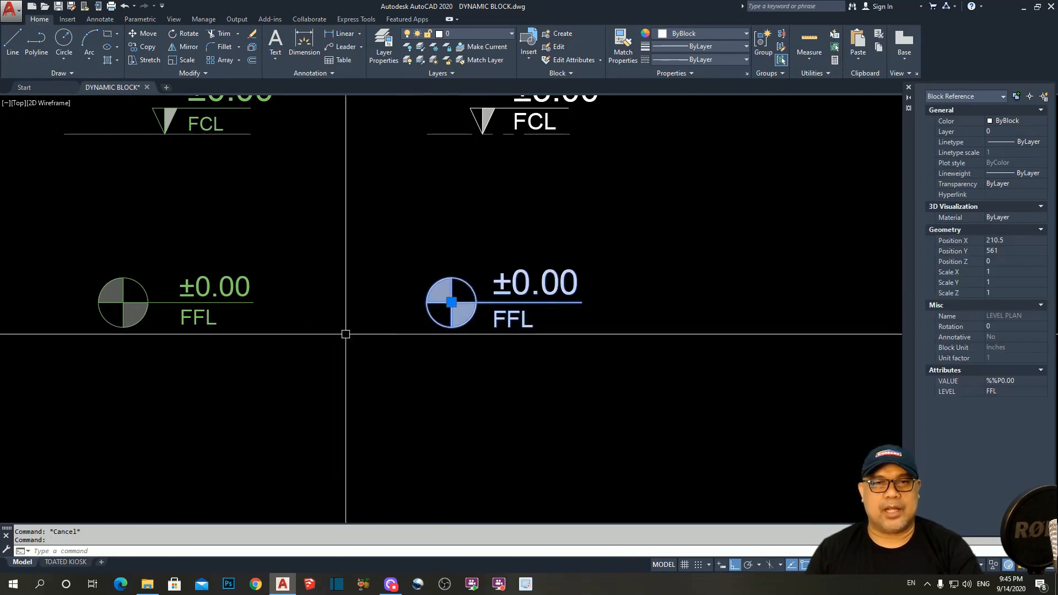
{"action": "key", "text": "Escape"}
{"action": "key", "text": "Escape"}
{"action": "left_click", "coordinate": [472, 290]}
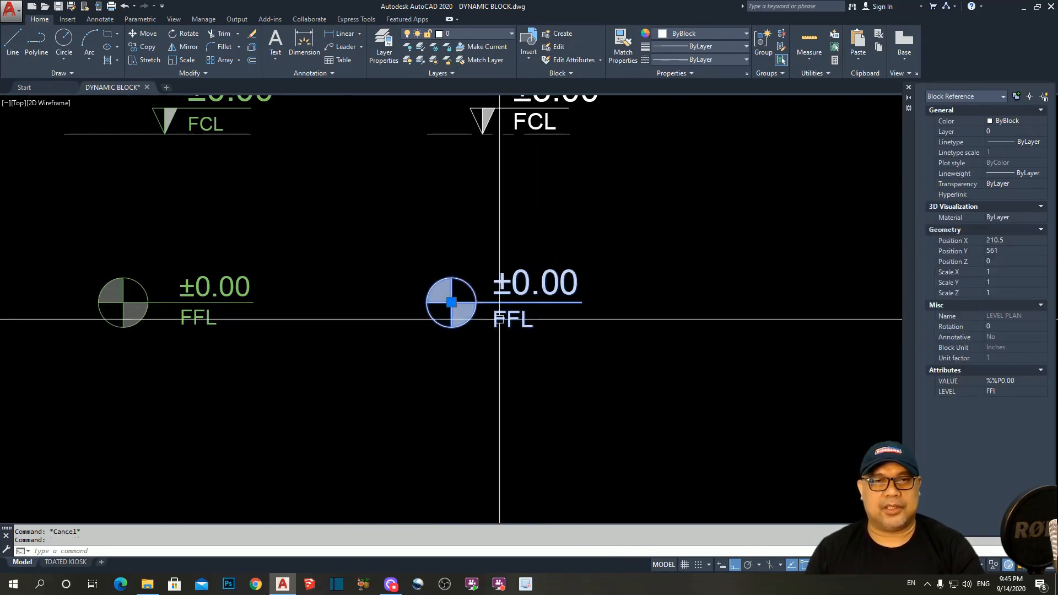
{"action": "key", "text": "Escape"}
{"action": "middle_click_drag", "start_coordinate": [224, 307], "coordinate": [379, 302]}
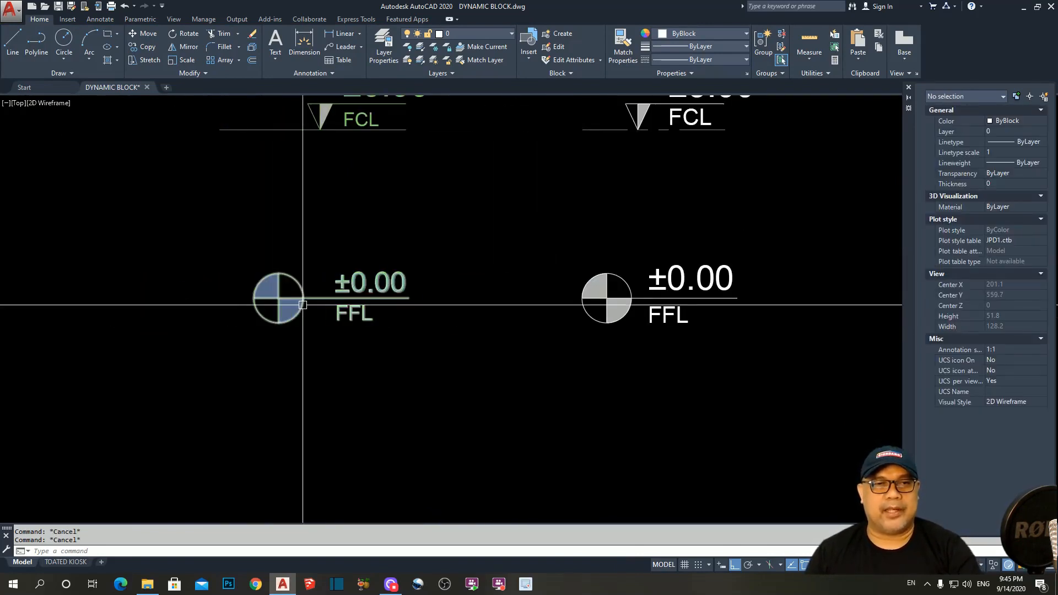
{"action": "left_click", "coordinate": [327, 306]}
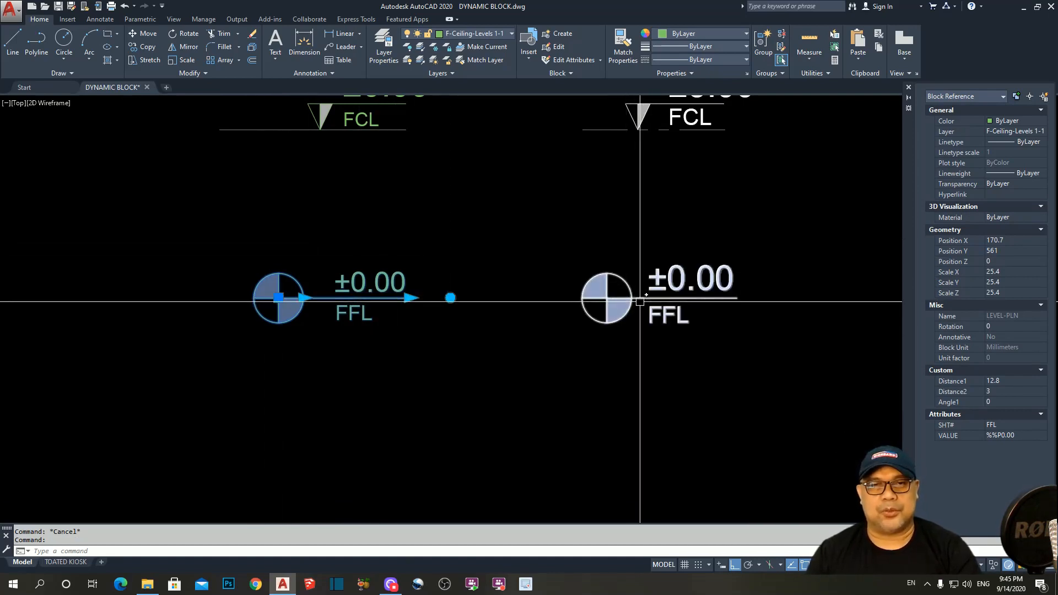
{"action": "key", "text": "Escape"}
{"action": "middle_click_drag", "start_coordinate": [637, 304], "coordinate": [512, 273]}
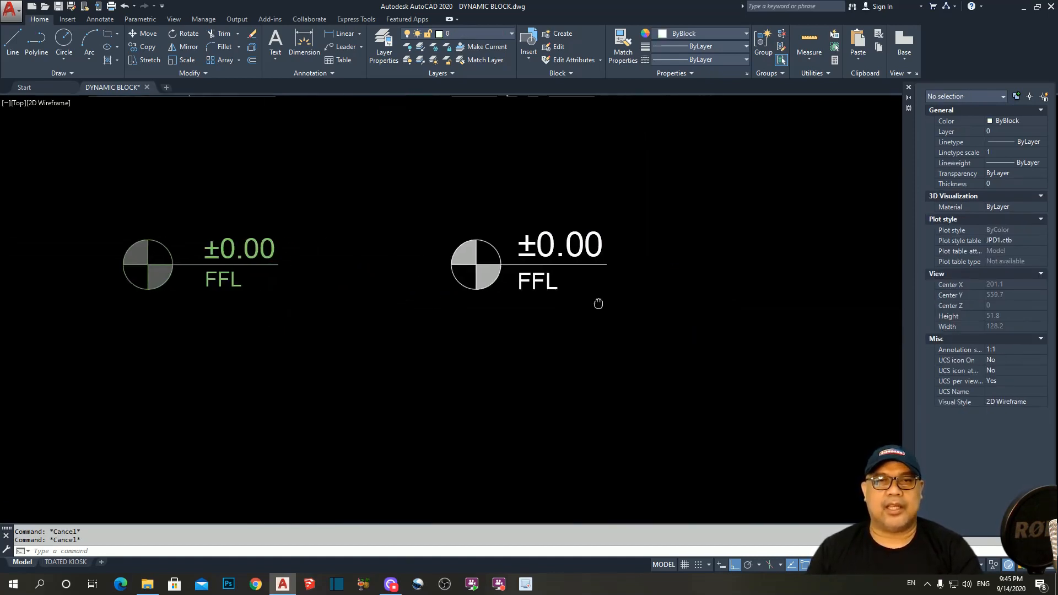
- Open the white LEVEL PLAN block for editing in the Block Editor
{"action": "left_click", "coordinate": [508, 270]}
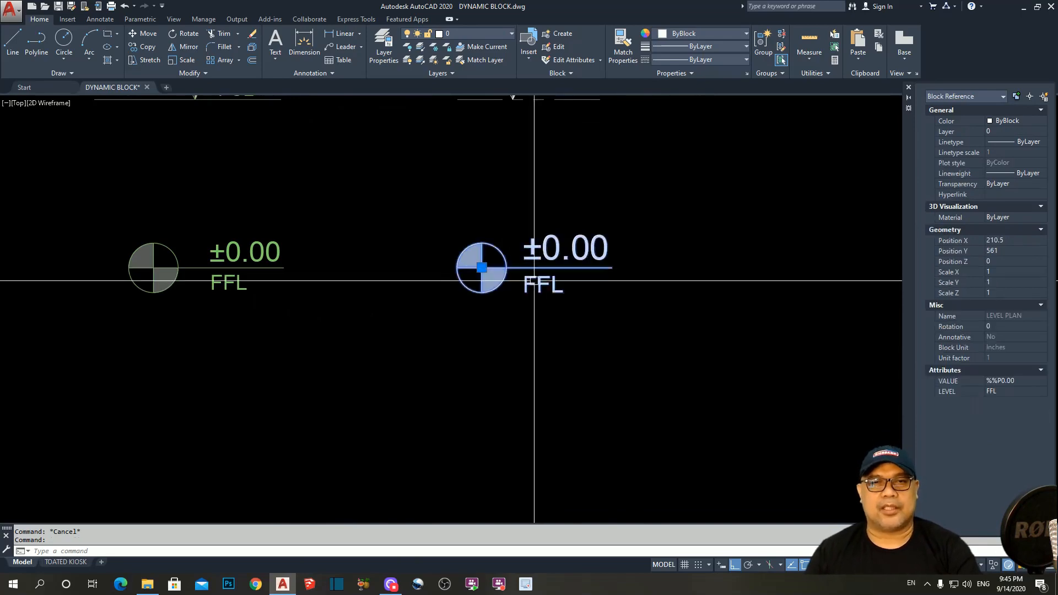
{"action": "right_click", "coordinate": [509, 220]}
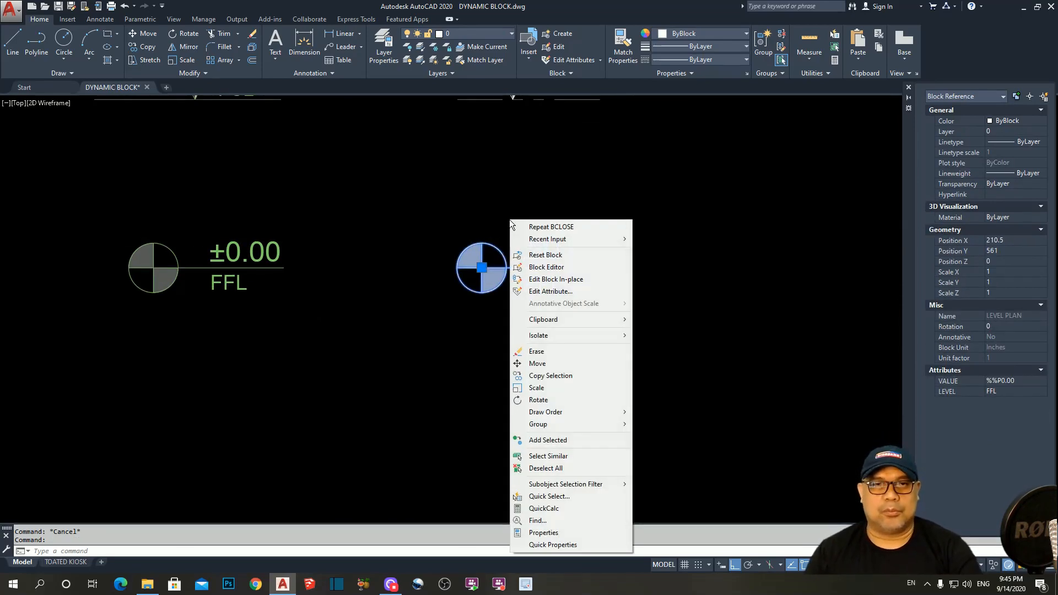
{"action": "left_click", "coordinate": [543, 268]}
{"action": "scroll", "coordinate": [571, 282], "scroll_direction": "down", "scroll_amount": 4}
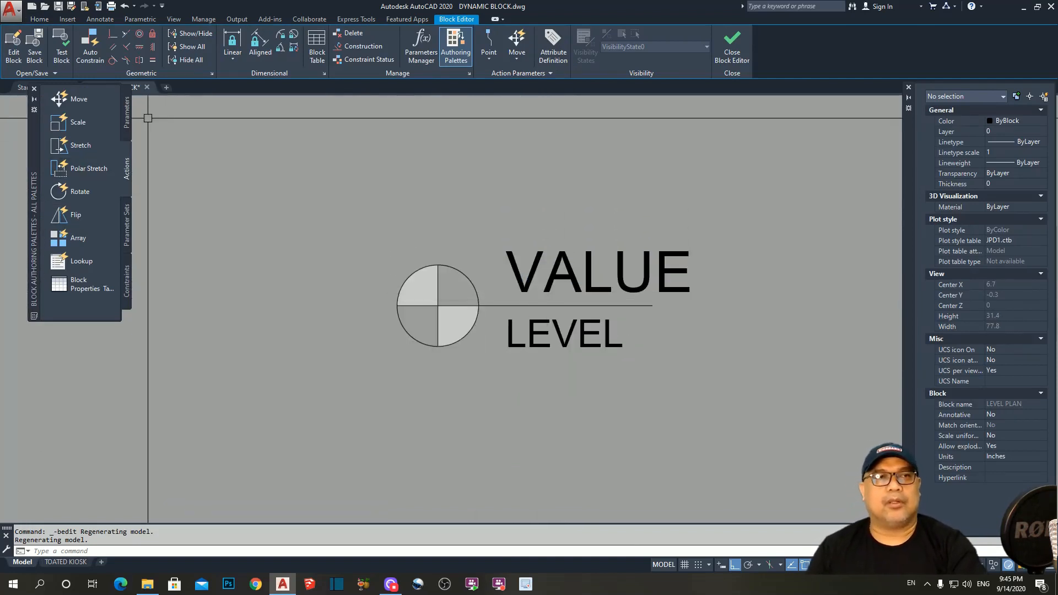
- Add a linear parameter from the circle's right quadrant to the horizontal line's right end, placing its label about 8.4 units above the line
{"action": "left_click", "coordinate": [127, 113]}
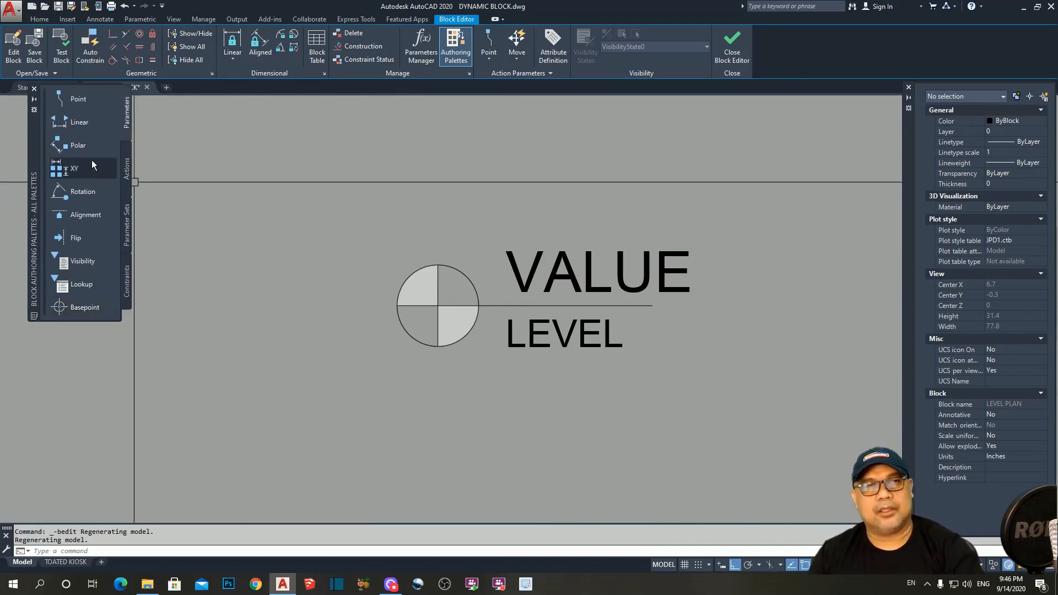
{"action": "left_click", "coordinate": [79, 122]}
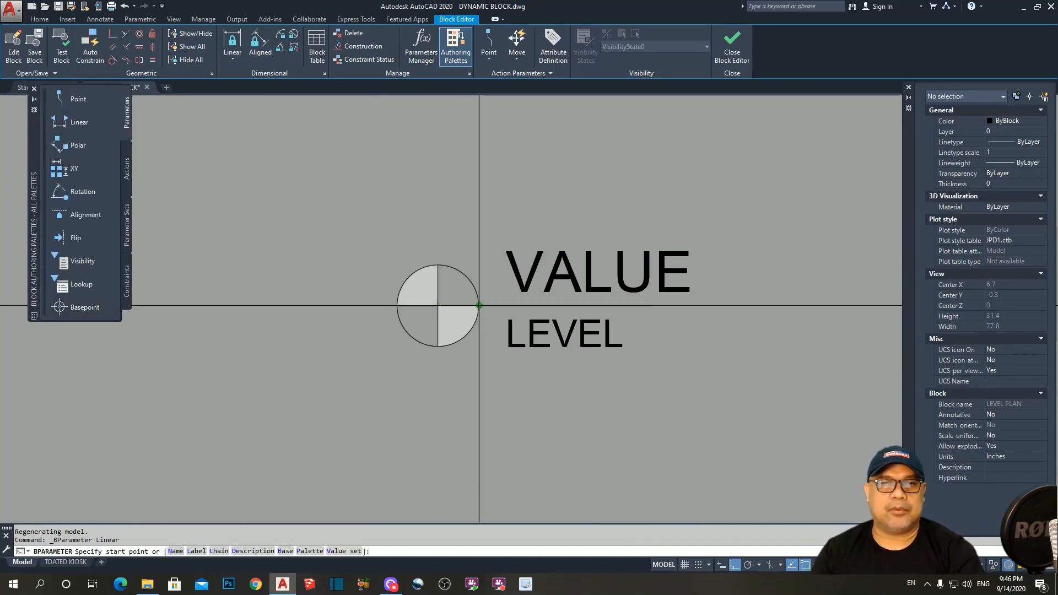
{"action": "left_click", "coordinate": [479, 305]}
{"action": "left_click", "coordinate": [652, 305]}
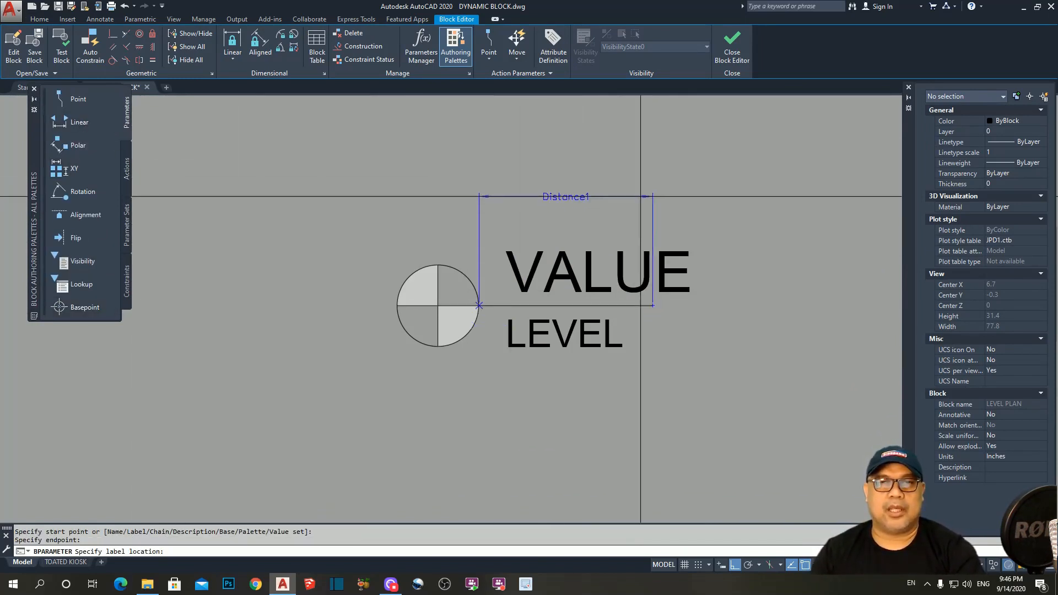
{"action": "left_click", "coordinate": [641, 192]}
- Set the linear parameter's number of grips to 1
{"action": "left_click", "coordinate": [576, 159]}
{"action": "left_click", "coordinate": [542, 203]}
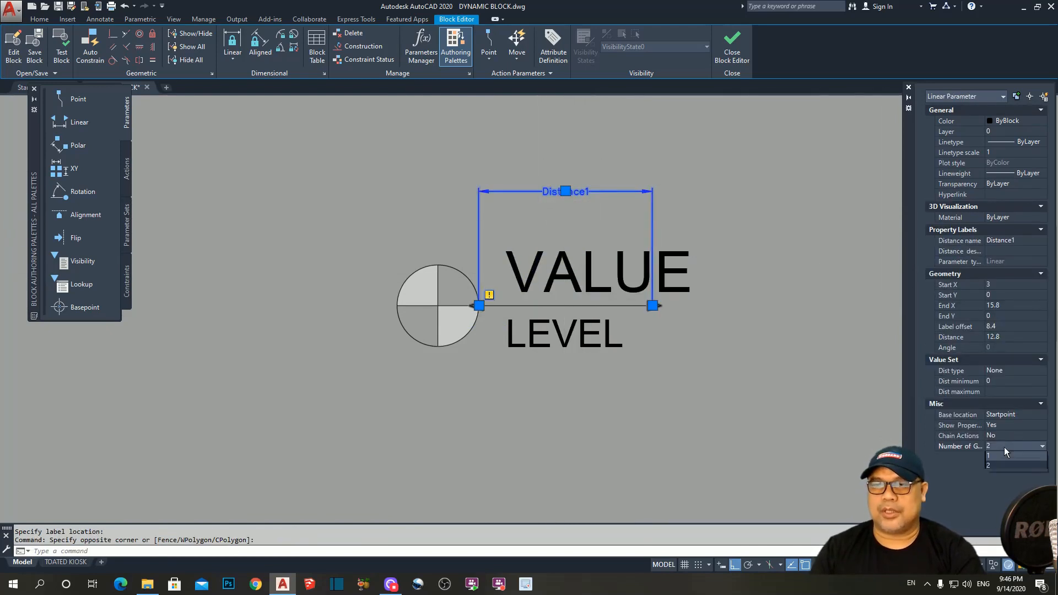
{"action": "left_click", "coordinate": [1004, 447]}
{"action": "left_click", "coordinate": [994, 466]}
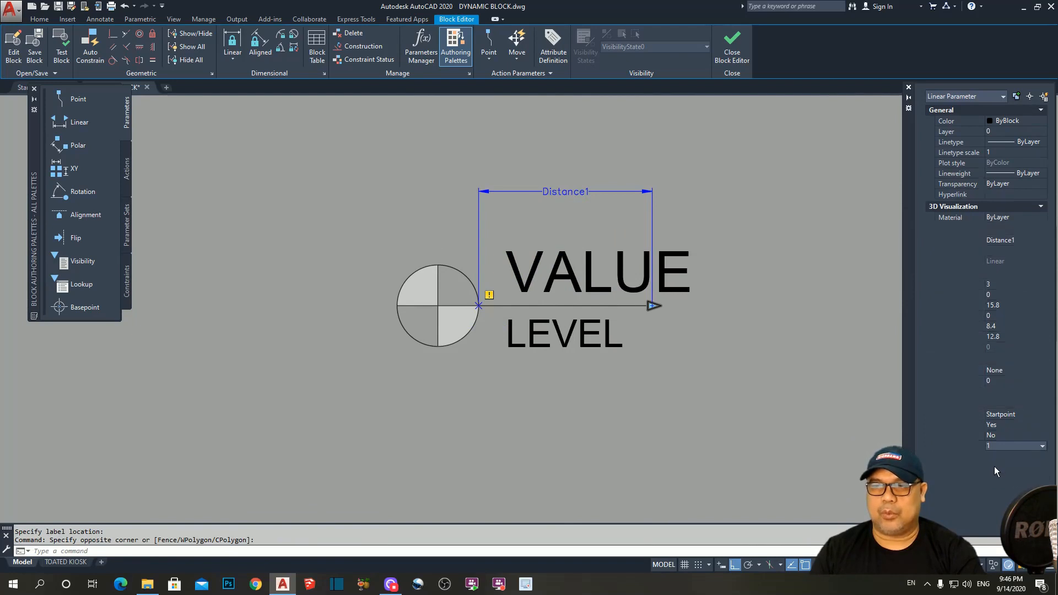
- Add a stretch action to the linear parameter's right end, framing the symbol's right part and including the horizontal line and both text attributes
{"action": "left_click", "coordinate": [128, 170]}
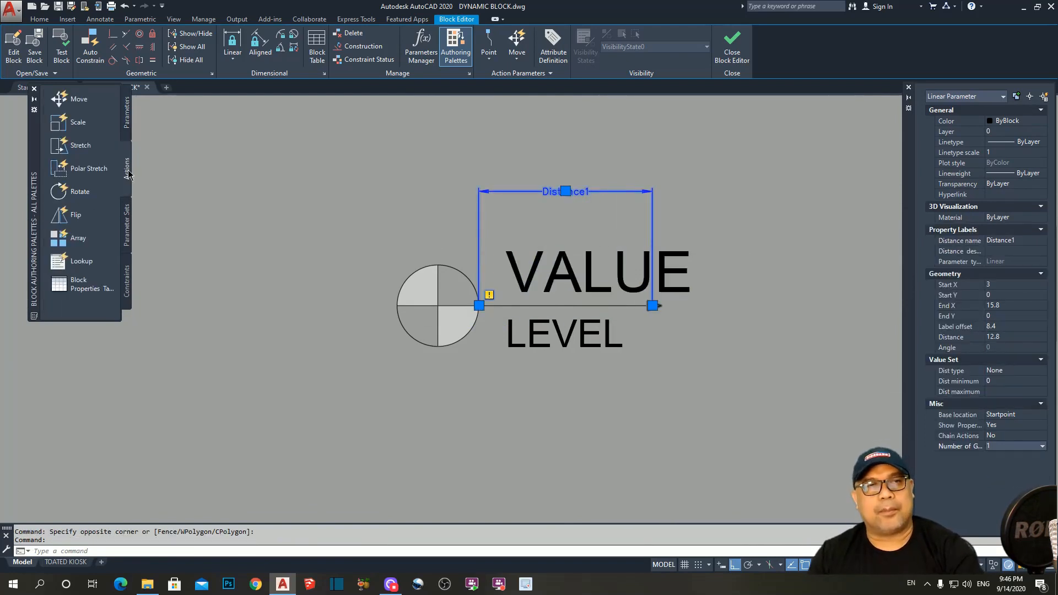
{"action": "left_click", "coordinate": [80, 146]}
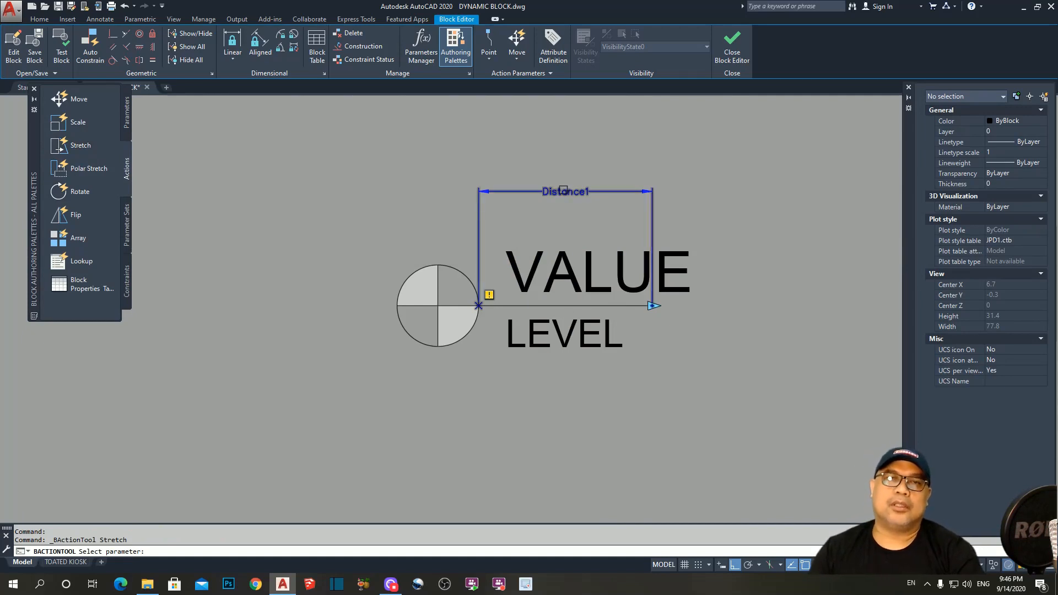
{"action": "left_click", "coordinate": [564, 191]}
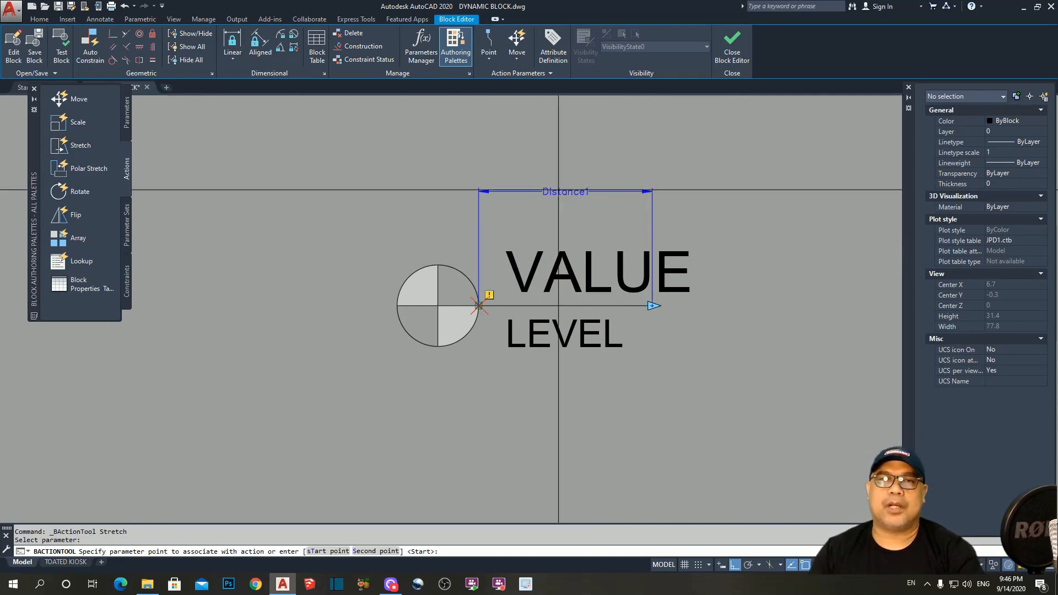
{"action": "left_click", "coordinate": [653, 305]}
{"action": "left_click", "coordinate": [740, 136]}
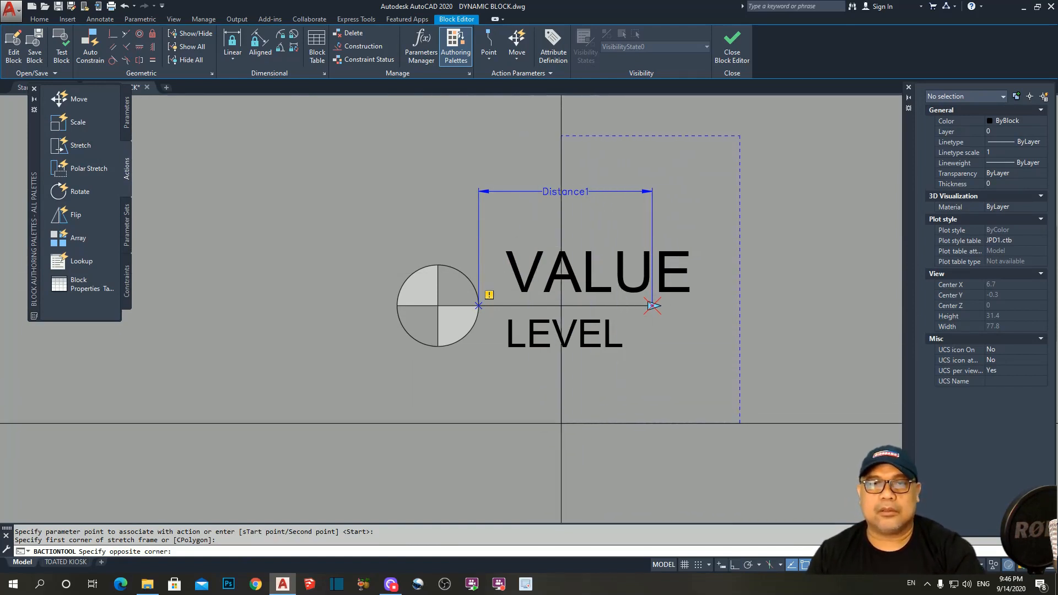
{"action": "left_click", "coordinate": [553, 437]}
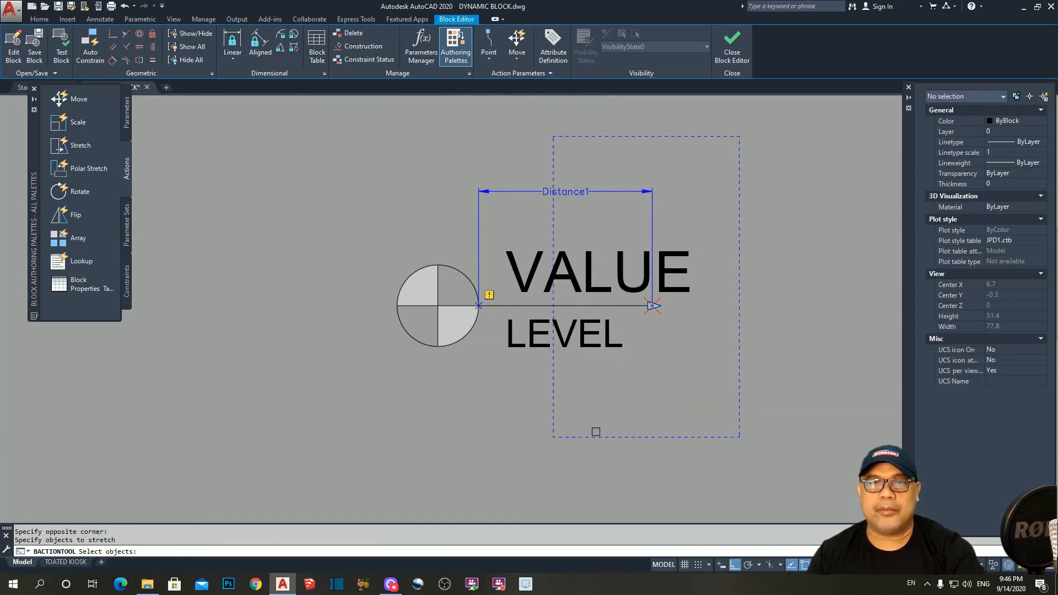
{"action": "left_click", "coordinate": [708, 156]}
{"action": "left_click", "coordinate": [616, 412]}
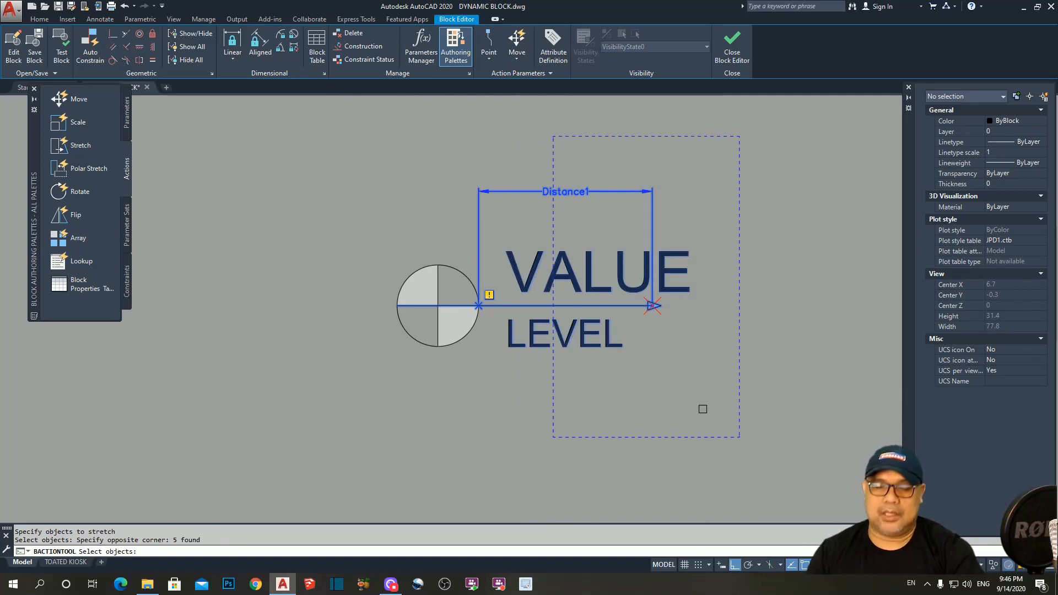
{"action": "key", "text": "Return"}
{"action": "scroll", "coordinate": [678, 224], "scroll_direction": "up", "scroll_amount": 2}
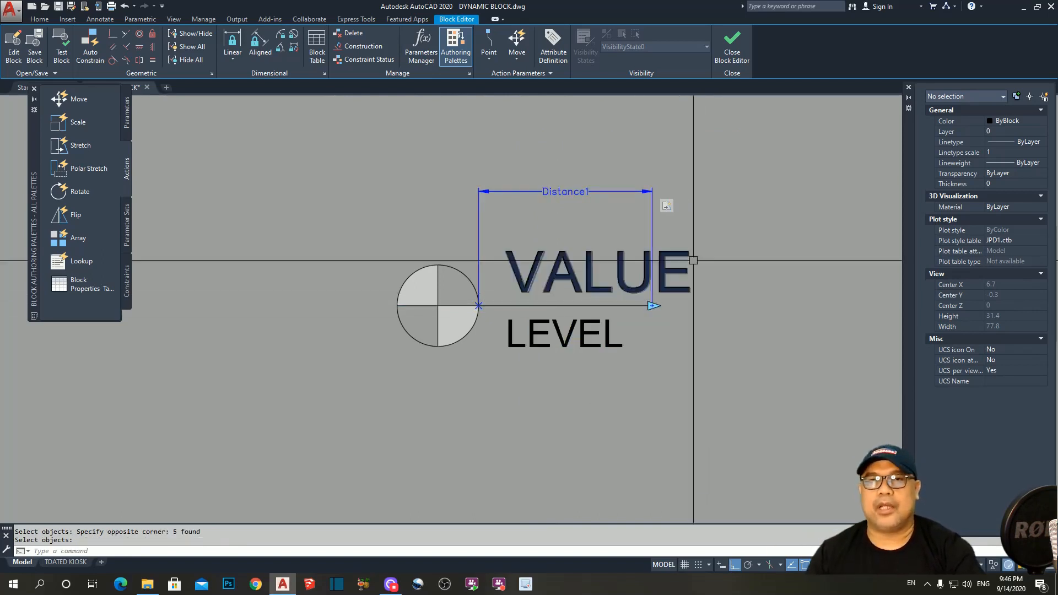
- Test the block by trying to stretch the level symbol from its line-end grip, and return to the Block Editor
{"action": "left_click", "coordinate": [62, 54]}
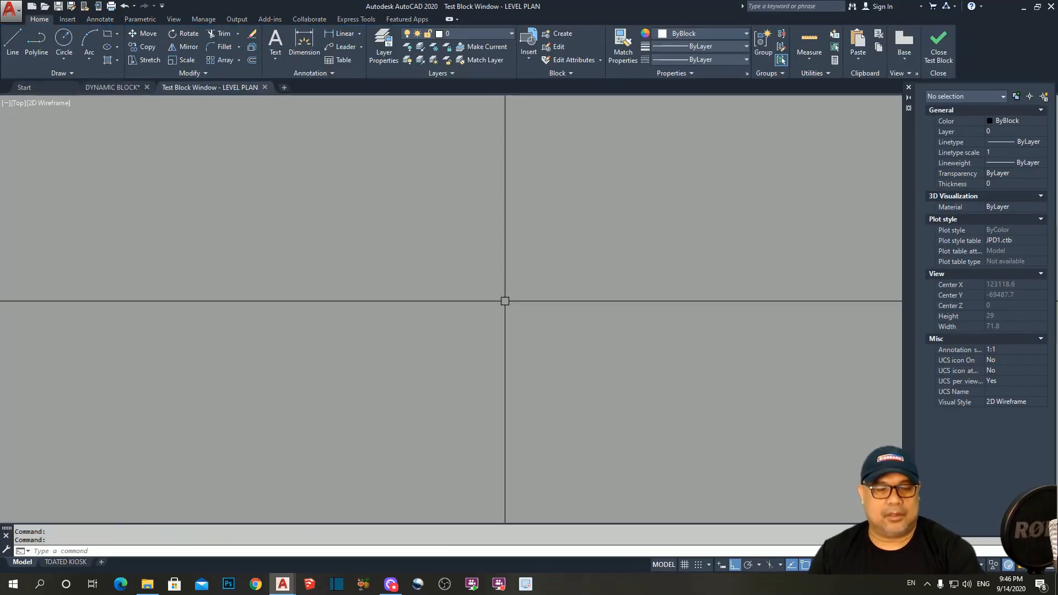
{"action": "type", "text": "z"}
{"action": "key", "text": "Return"}
{"action": "type", "text": "e"}
{"action": "key", "text": "Return"}
{"action": "key", "text": "Escape"}
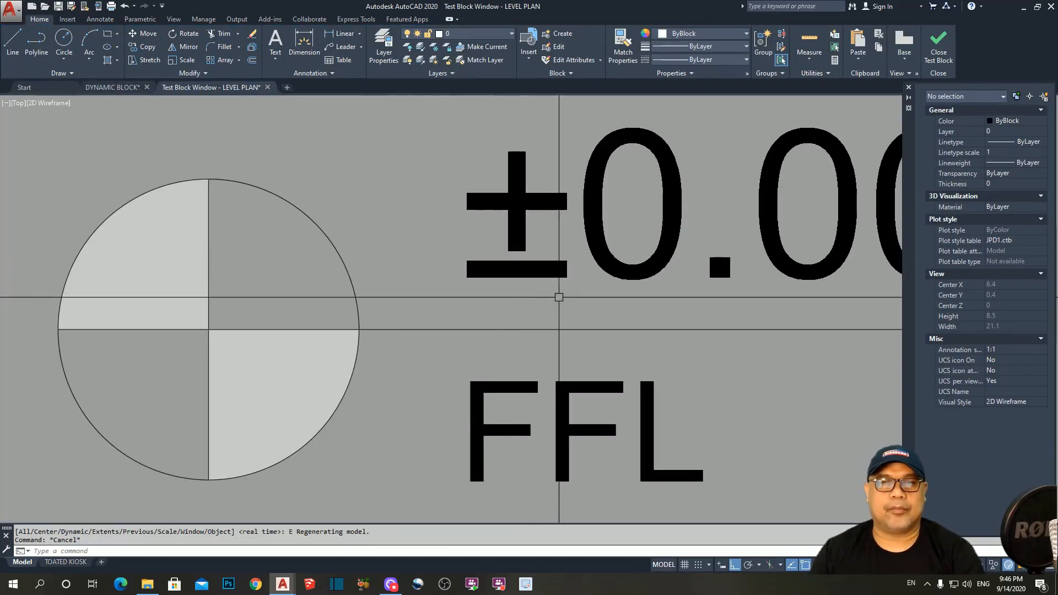
{"action": "scroll", "coordinate": [524, 290], "scroll_direction": "down", "scroll_amount": 2}
{"action": "left_click", "coordinate": [483, 283]}
{"action": "left_click", "coordinate": [576, 283]}
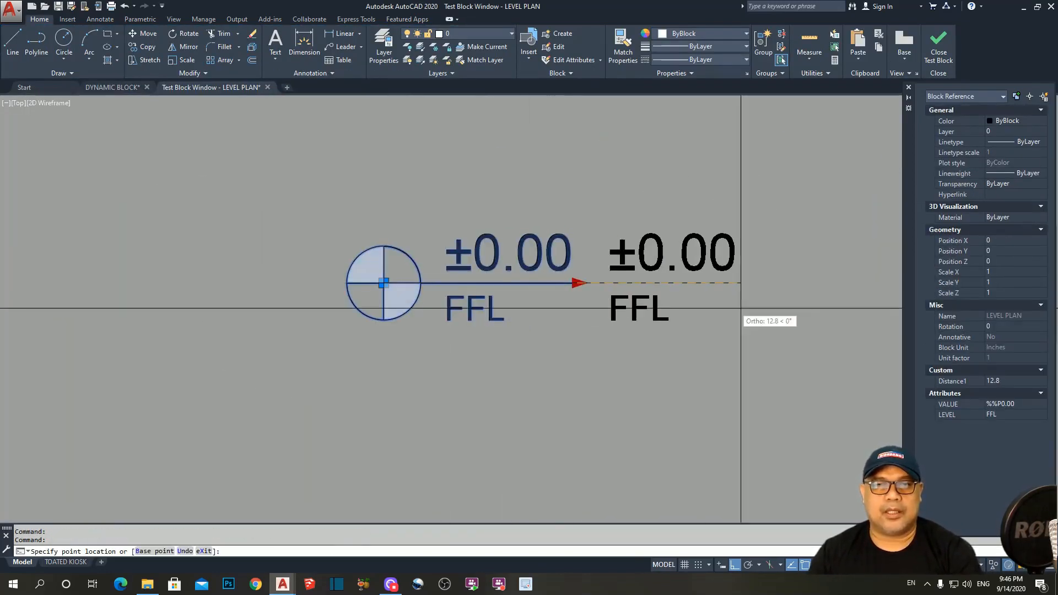
{"action": "key", "text": "Escape"}
{"action": "key", "text": "Escape"}
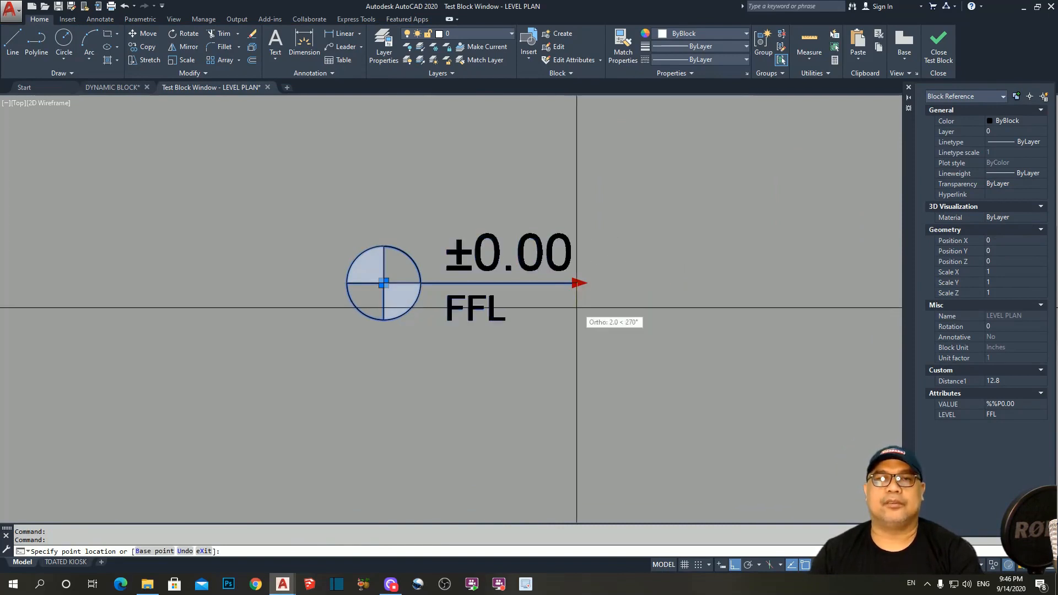
{"action": "left_click", "coordinate": [937, 55]}
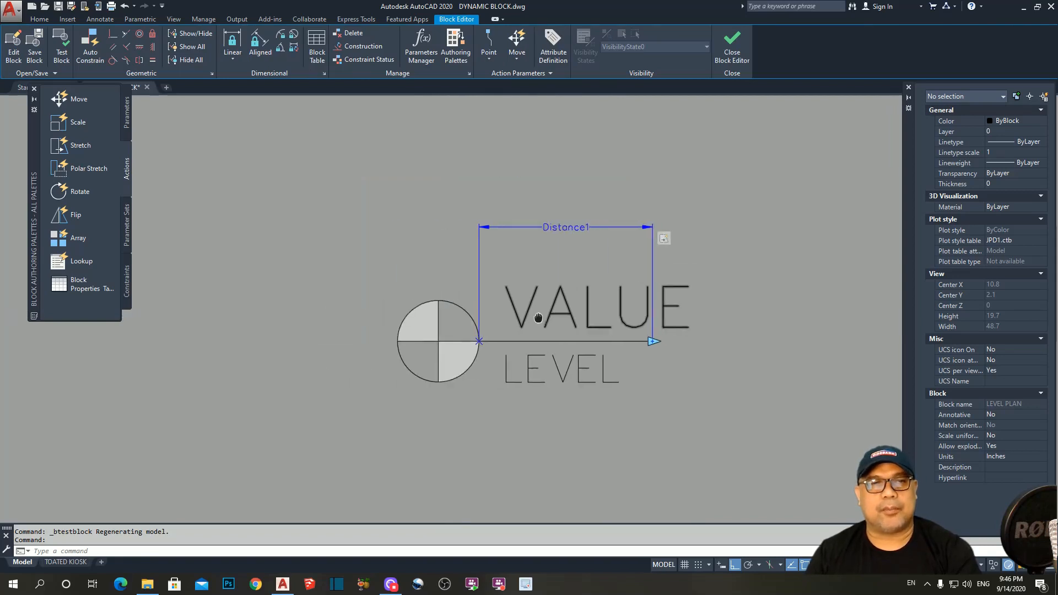
- Add a second linear parameter from the circle's left quadrant to its right quadrant, placing its label about 6 units above
{"action": "left_click", "coordinate": [128, 123]}
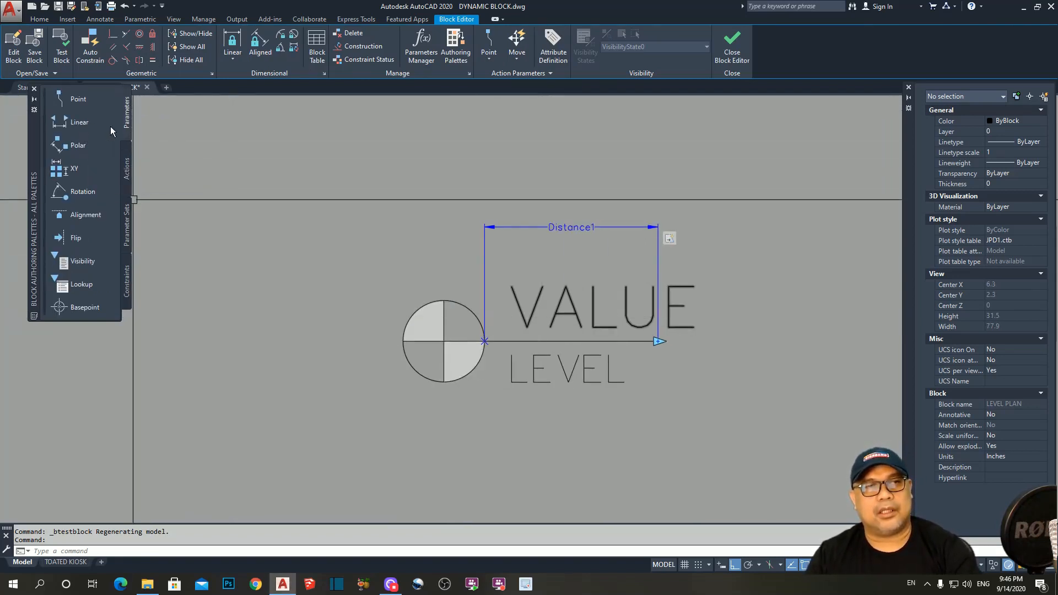
{"action": "left_click", "coordinate": [80, 118]}
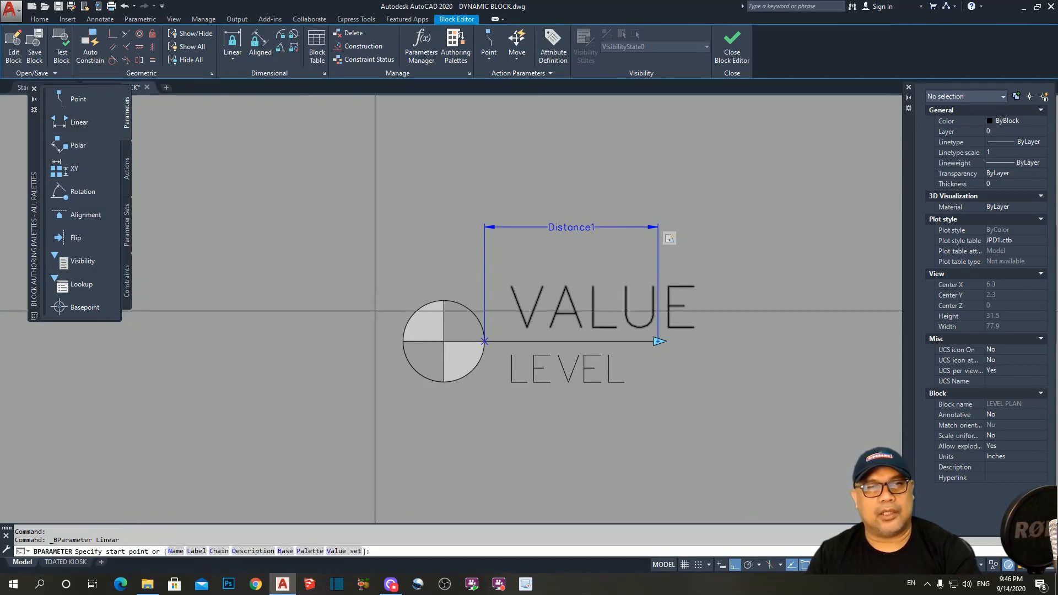
{"action": "left_click", "coordinate": [403, 341]}
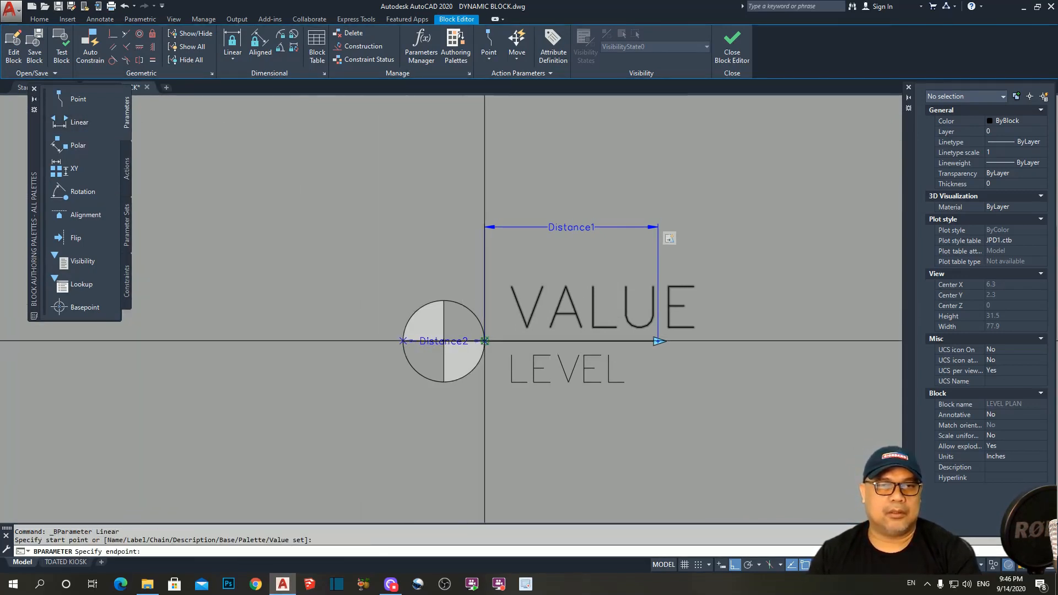
{"action": "left_click", "coordinate": [485, 340]}
{"action": "left_click", "coordinate": [453, 259]}
{"action": "key", "text": "Escape"}
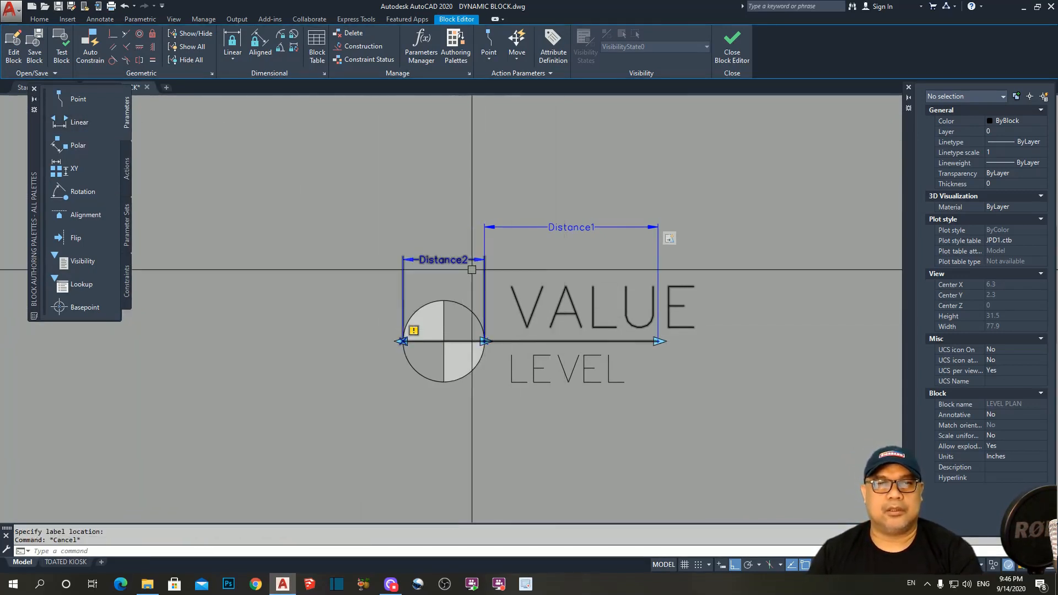
- Set the number of grips of the linear parameter across the circle to 1
{"action": "left_click", "coordinate": [451, 254]}
{"action": "left_click", "coordinate": [444, 260]}
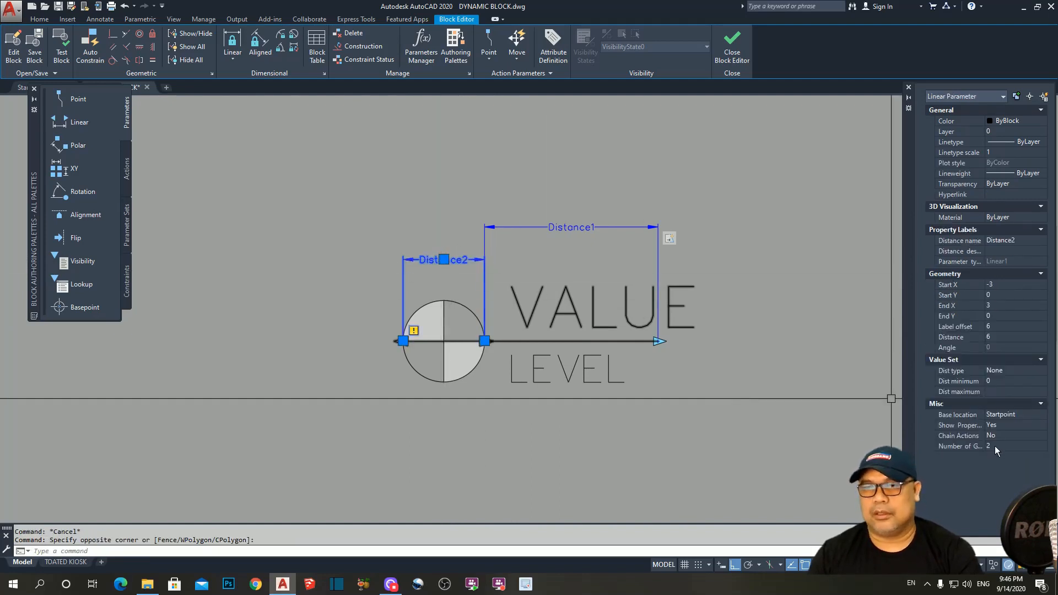
{"action": "left_click", "coordinate": [1001, 446]}
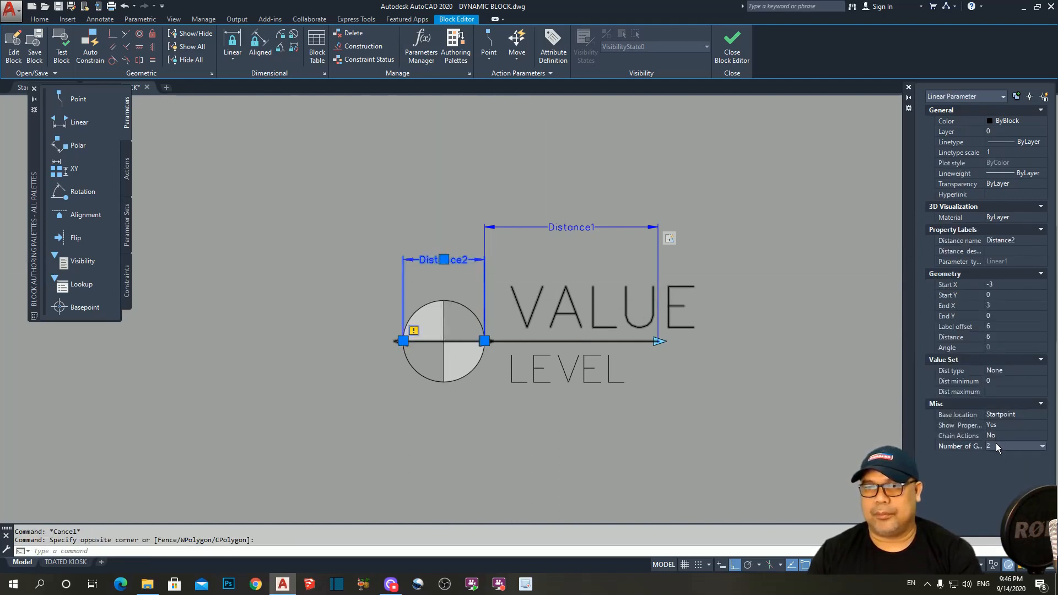
{"action": "left_click", "coordinate": [997, 443]}
{"action": "left_click", "coordinate": [997, 464]}
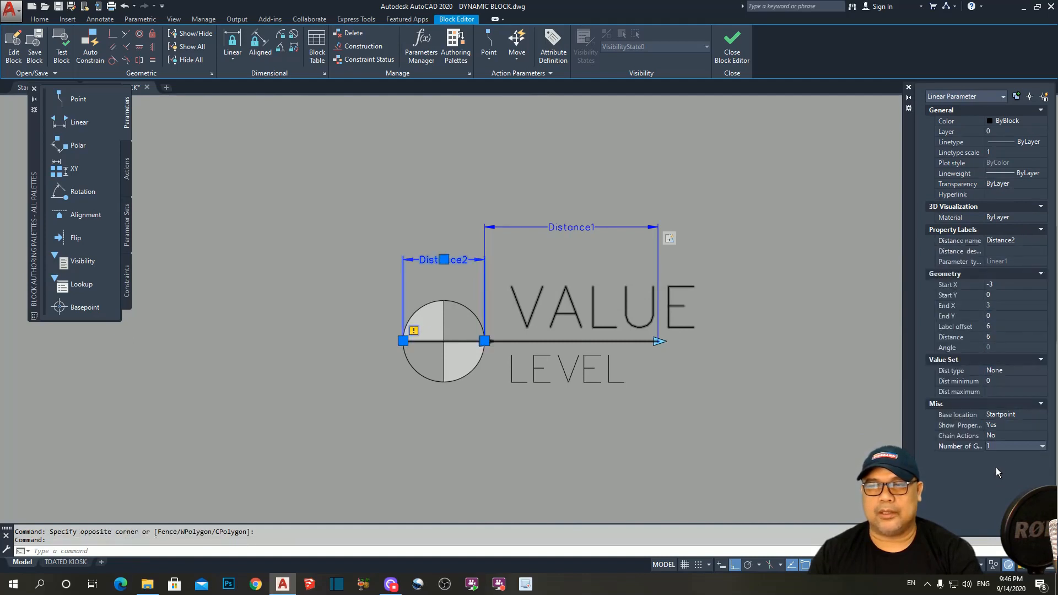
- Add a scale action to the circle's linear parameter, including all objects of the level symbol
{"action": "left_click", "coordinate": [129, 172]}
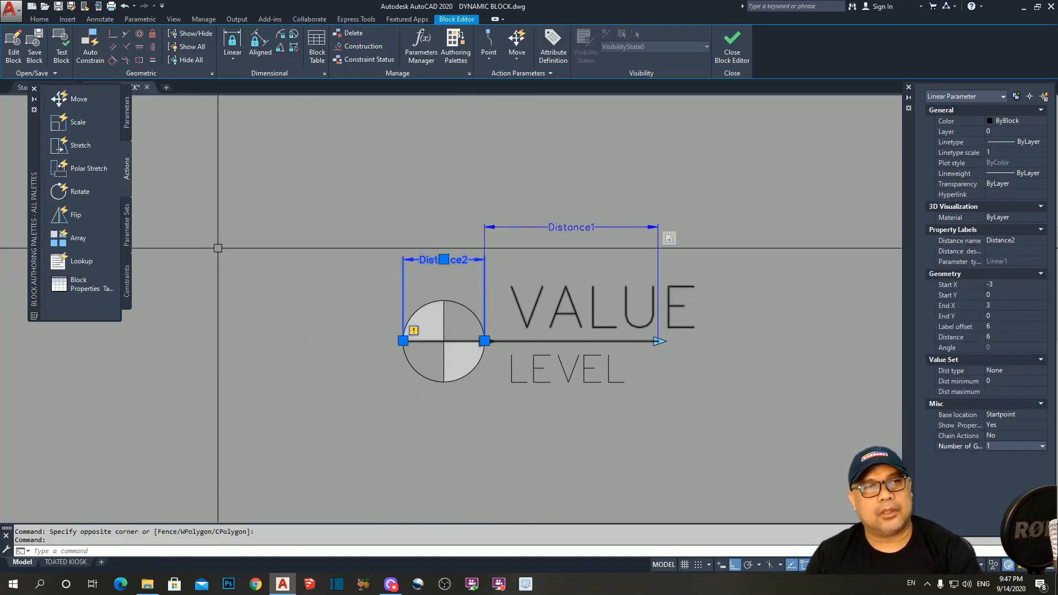
{"action": "left_click", "coordinate": [80, 124]}
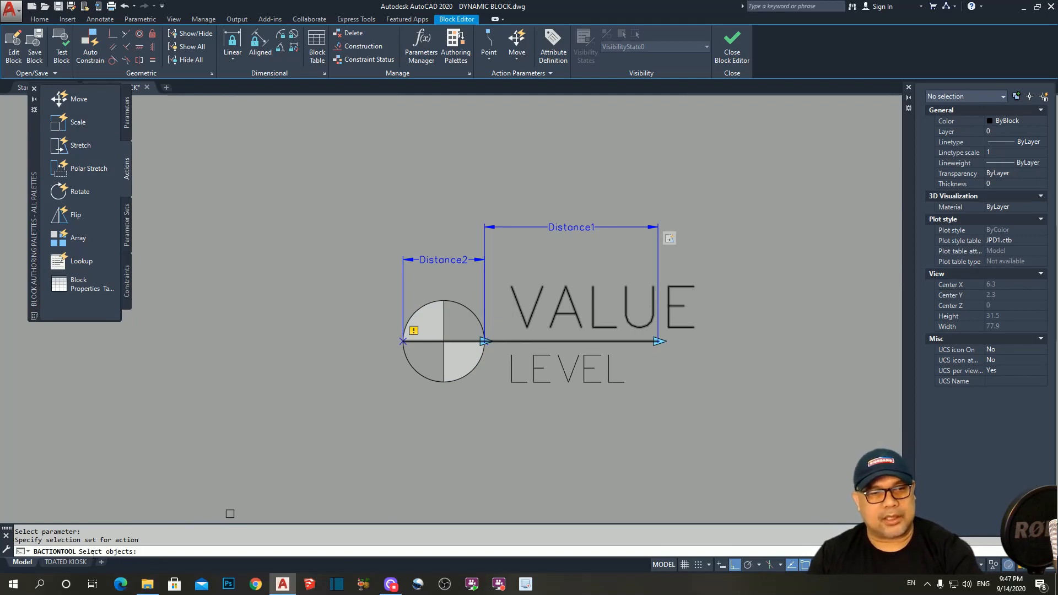
{"action": "left_click", "coordinate": [332, 164]}
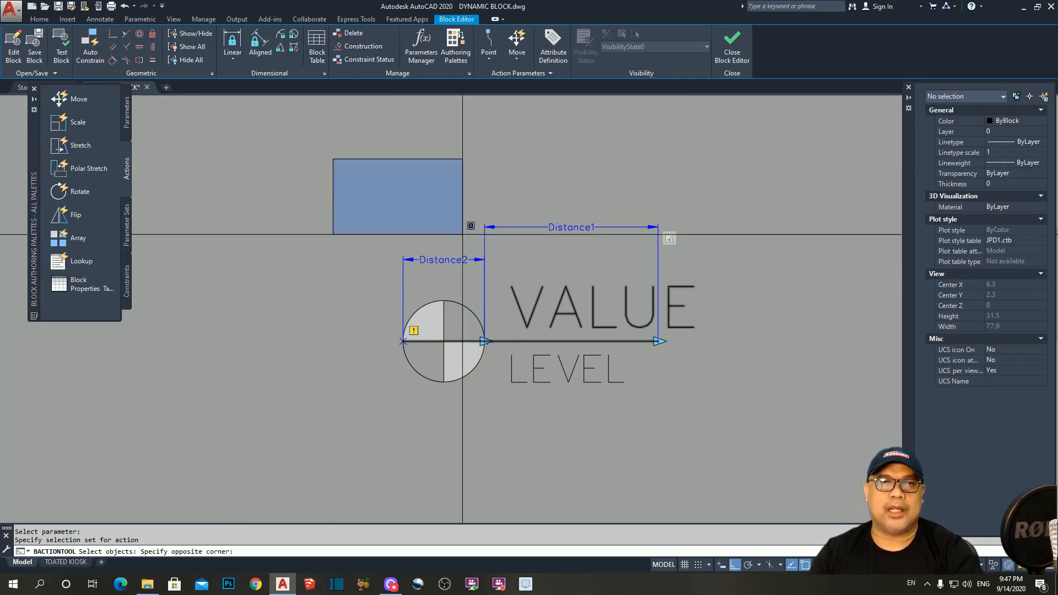
{"action": "left_click", "coordinate": [814, 456]}
{"action": "key", "text": "Return"}
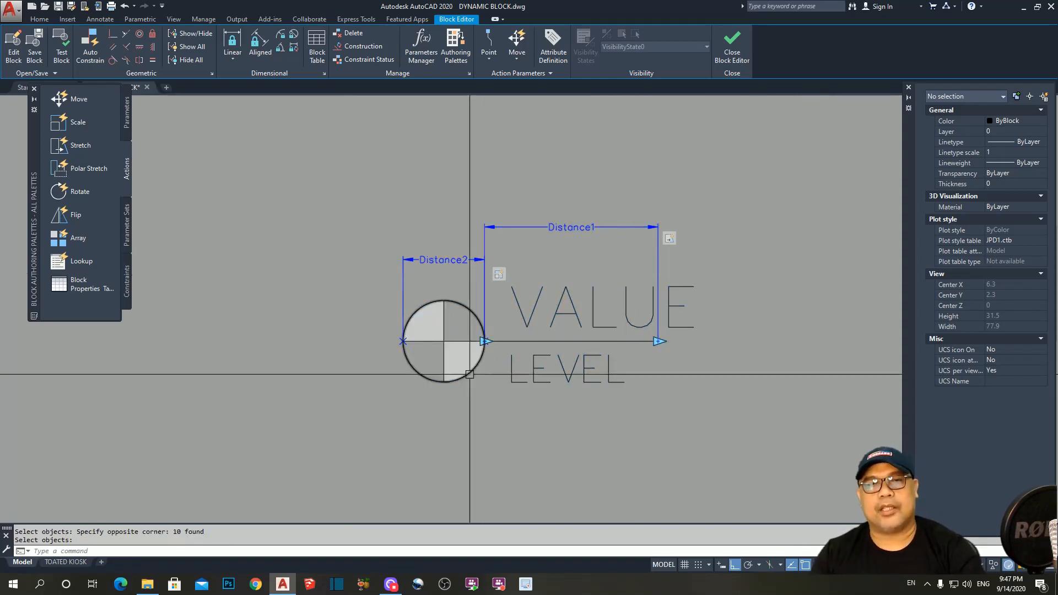
- Test the block by trying to scale the whole symbol from the grip on the circle's right quadrant, and return to the Block Editor
{"action": "left_click", "coordinate": [61, 53]}
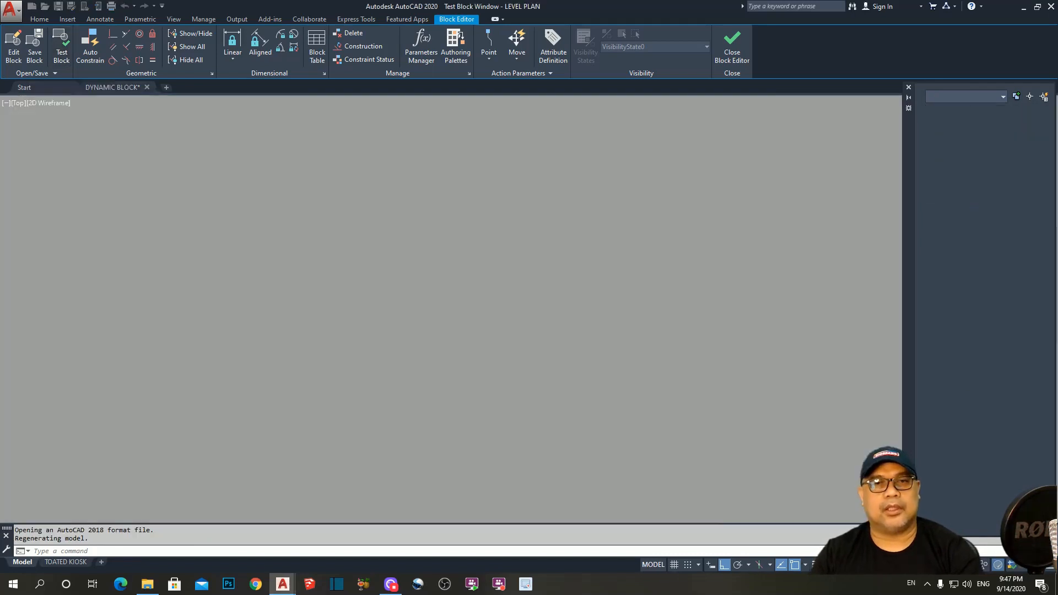
{"action": "type", "text": "z"}
{"action": "key", "text": "Return"}
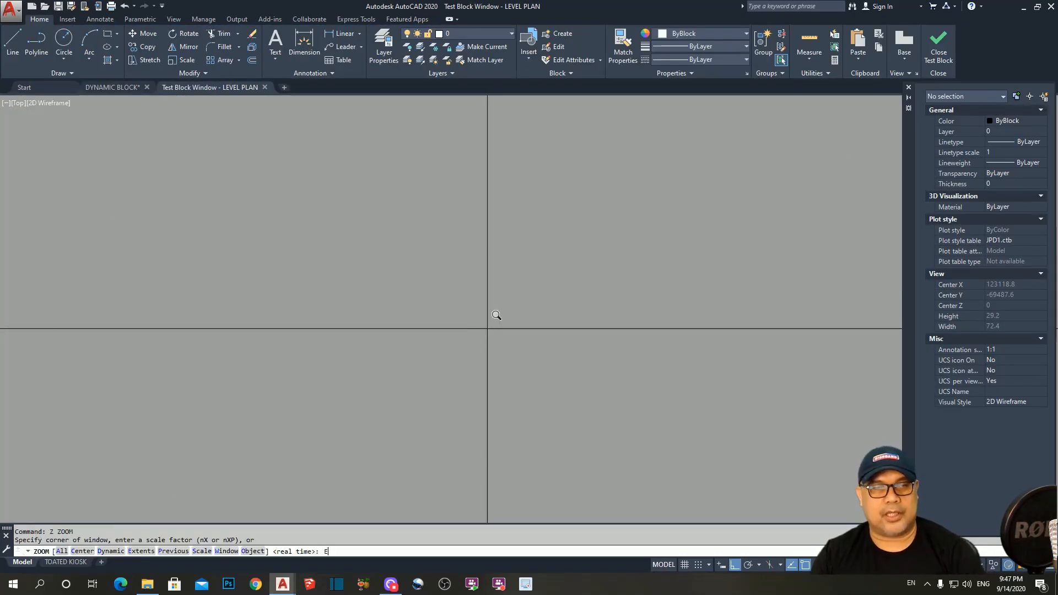
{"action": "type", "text": "e"}
{"action": "key", "text": "Return"}
{"action": "left_click", "coordinate": [443, 308]}
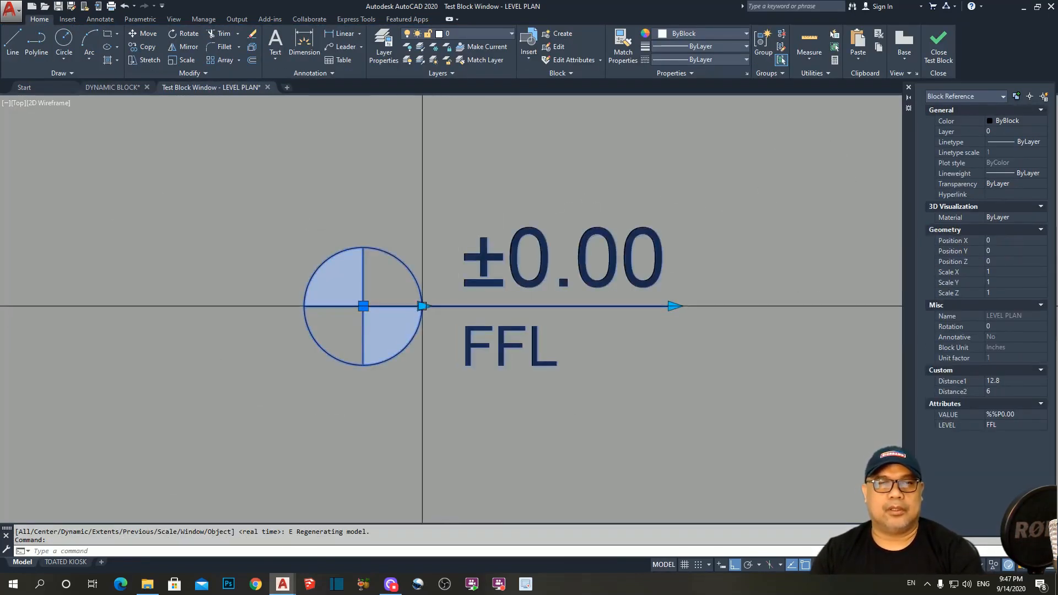
{"action": "left_click", "coordinate": [423, 306]}
{"action": "scroll", "coordinate": [468, 311], "scroll_direction": "down", "scroll_amount": 2}
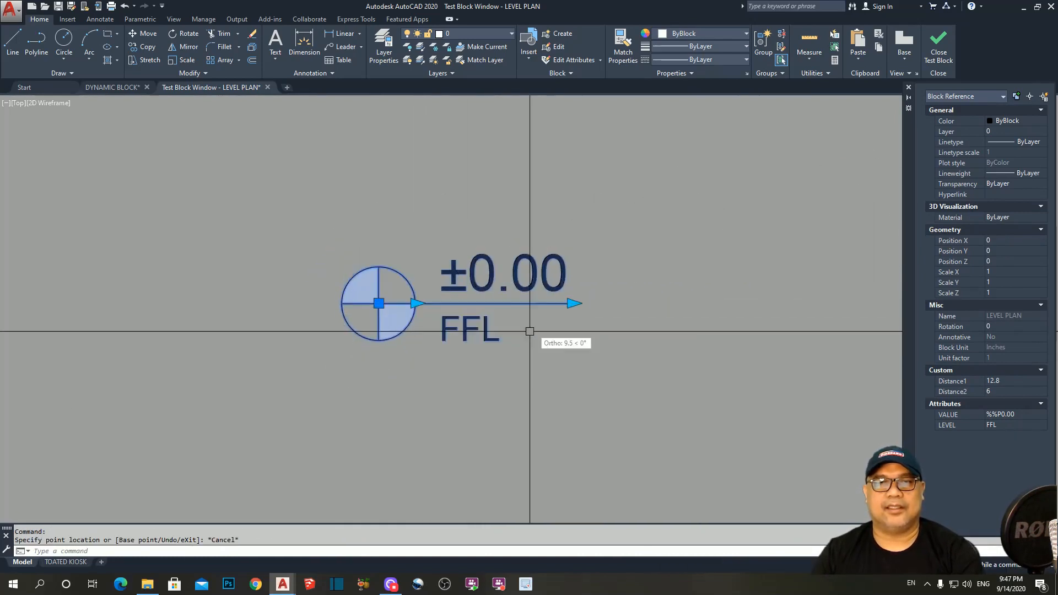
{"action": "key", "text": "Escape"}
{"action": "key", "text": "Escape"}
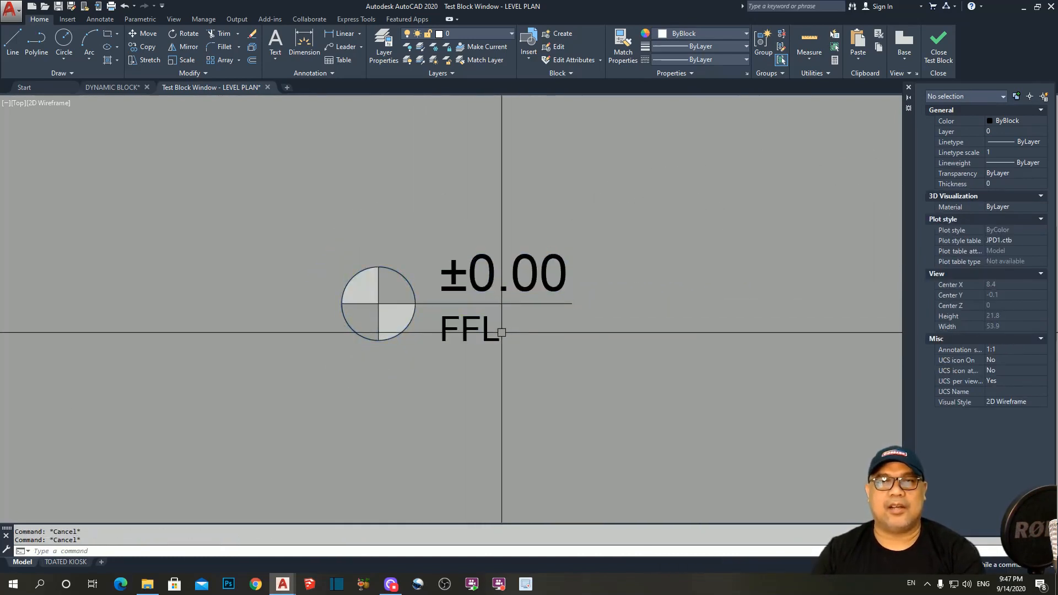
{"action": "left_click", "coordinate": [940, 53]}
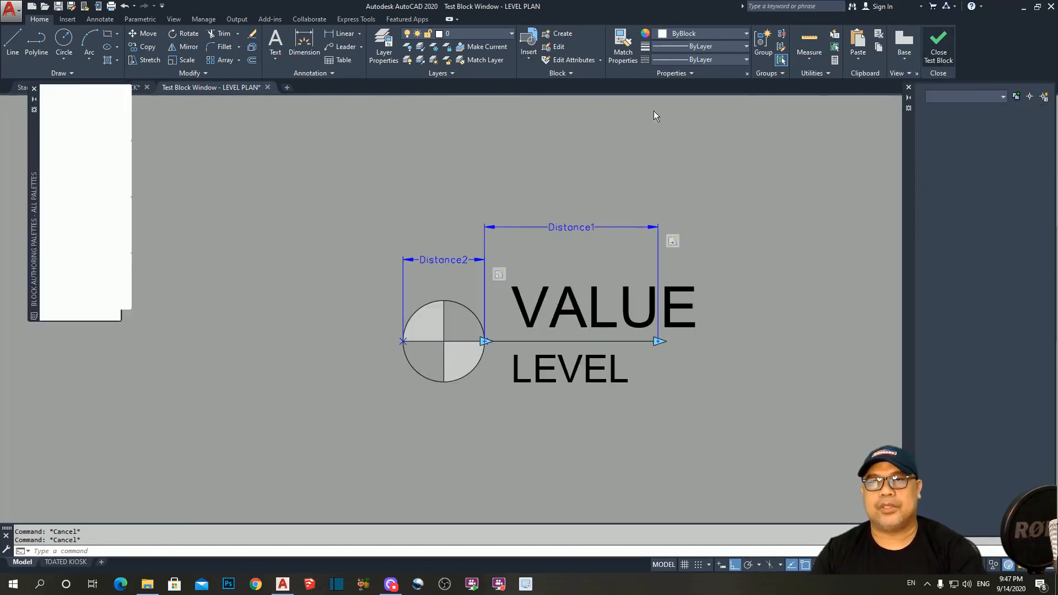
- Add a rotation parameter based at the circle's center with a radius of about 23.7 and a default angle of 0
{"action": "left_click", "coordinate": [78, 122]}
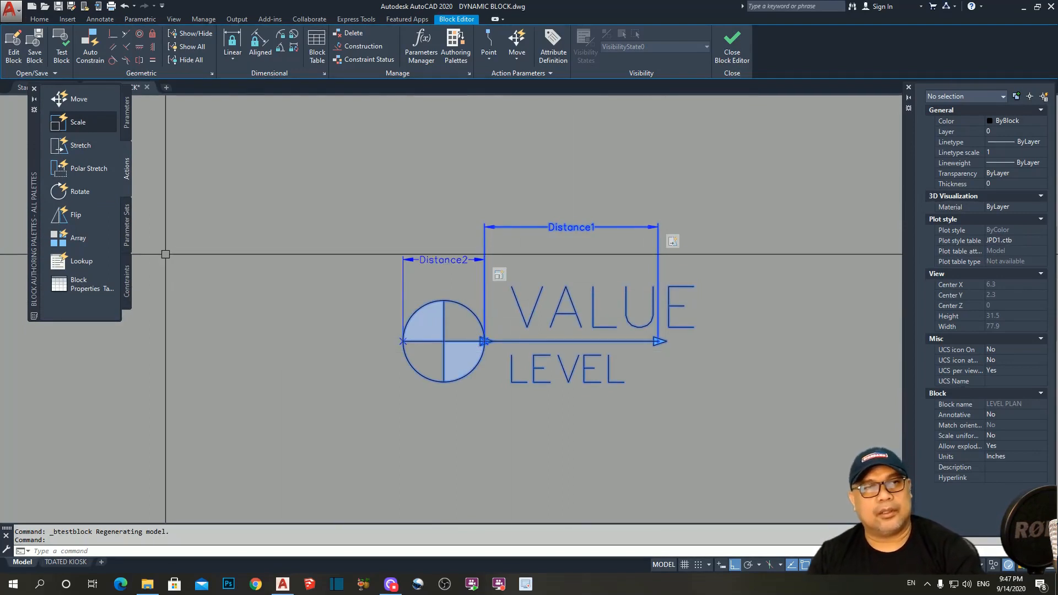
{"action": "left_click", "coordinate": [127, 122]}
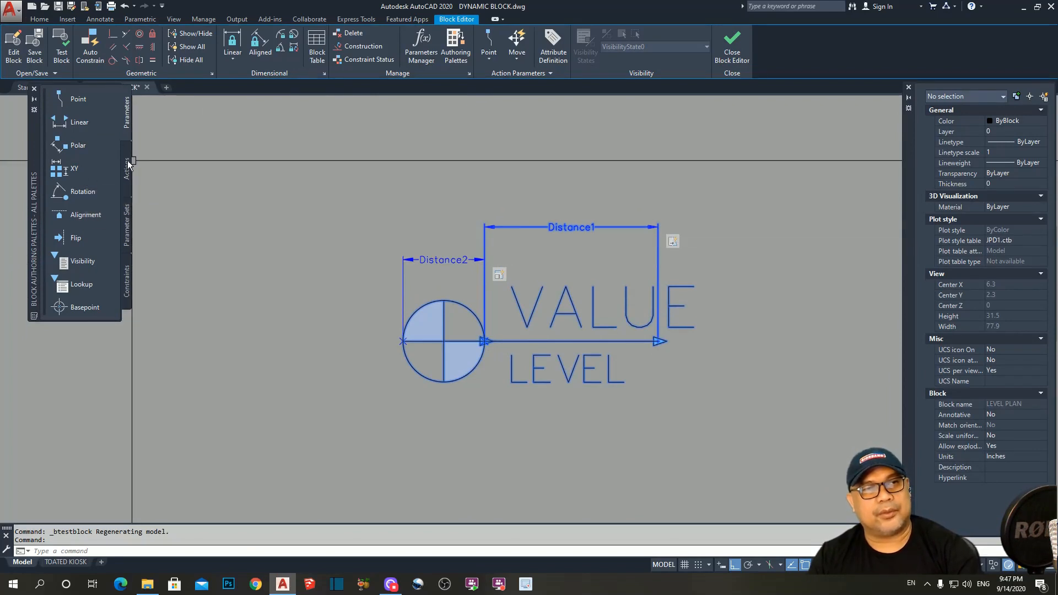
{"action": "left_click", "coordinate": [78, 191]}
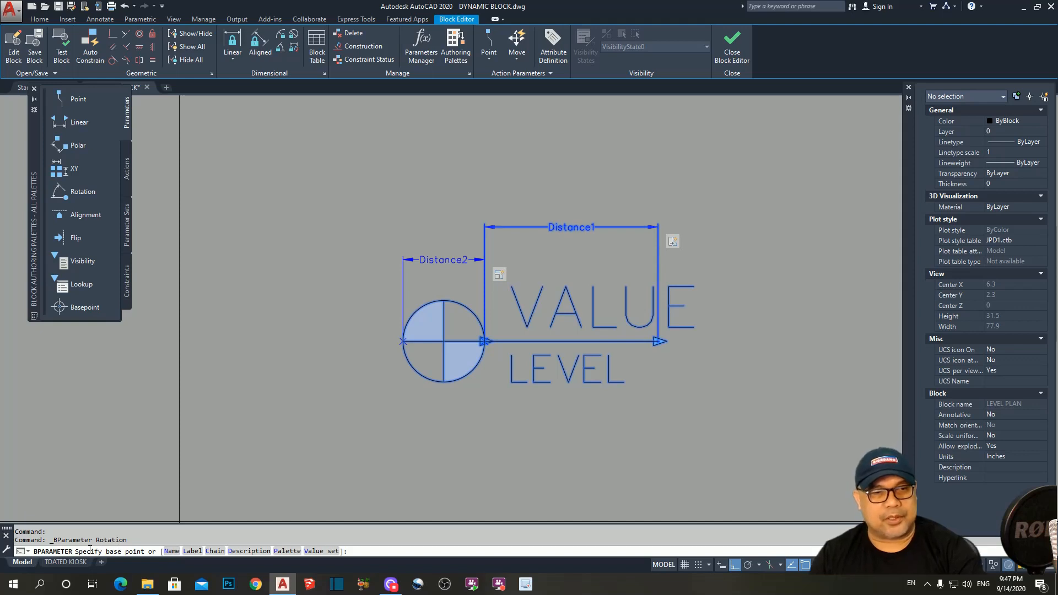
{"action": "scroll", "coordinate": [485, 342], "scroll_direction": "up", "scroll_amount": 4}
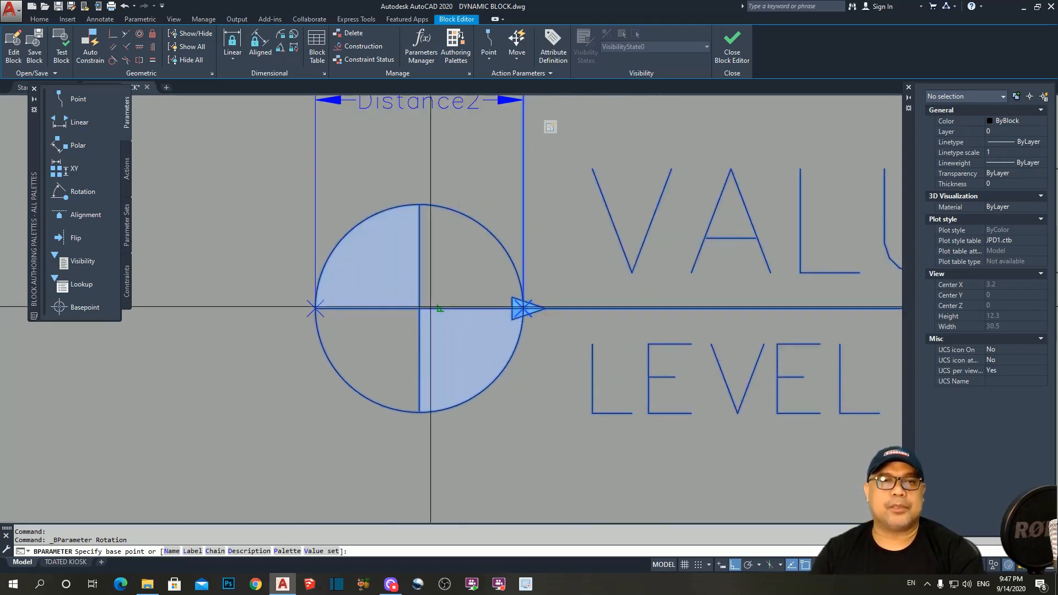
{"action": "left_click", "coordinate": [419, 309]}
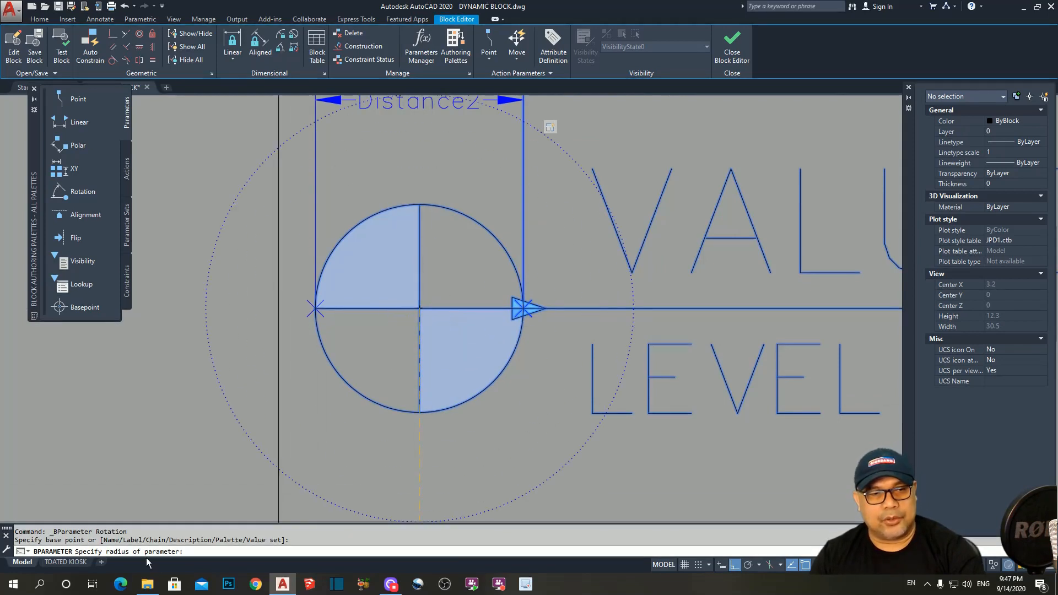
{"action": "scroll", "coordinate": [386, 281], "scroll_direction": "down", "scroll_amount": 8}
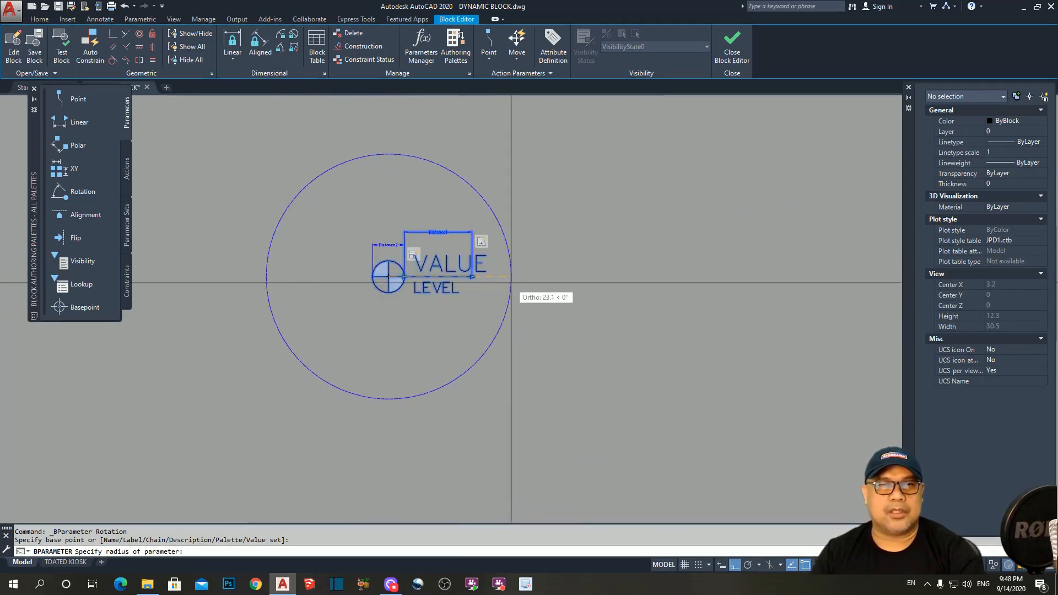
{"action": "left_click", "coordinate": [513, 283]}
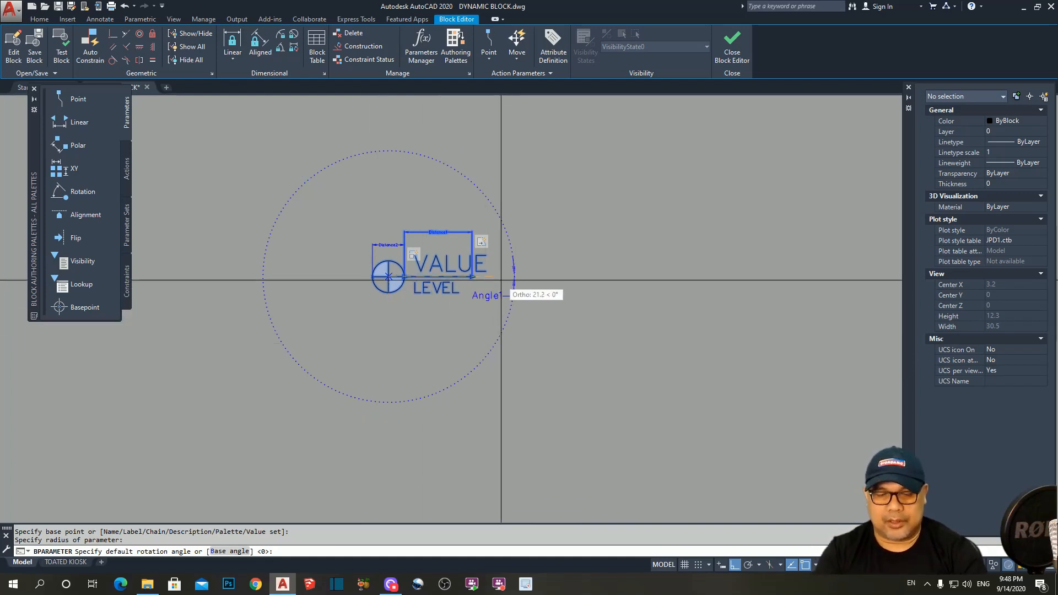
{"action": "left_click", "coordinate": [501, 280]}
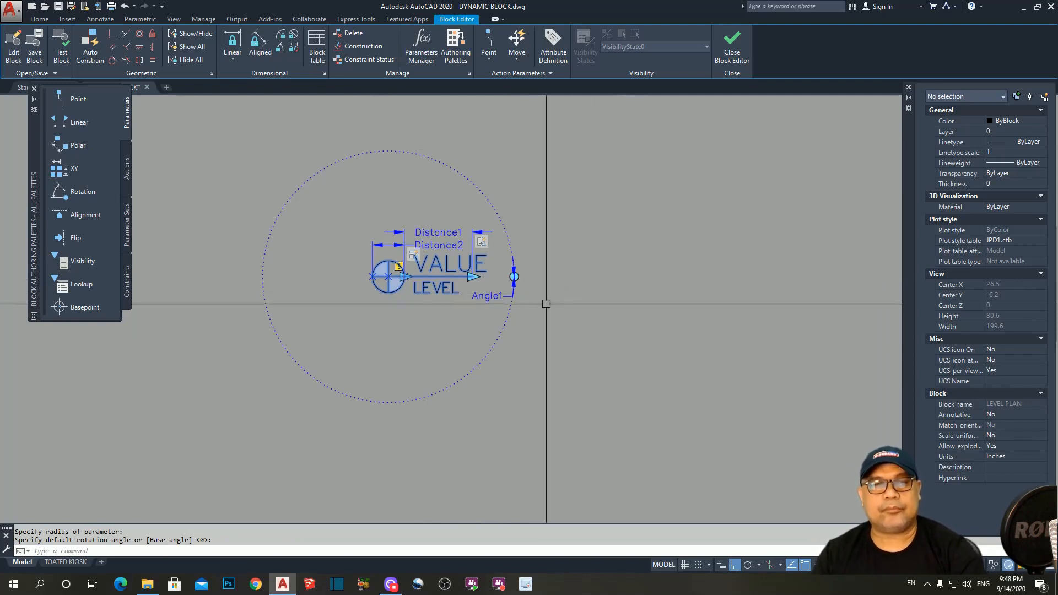
{"action": "middle_click_drag", "start_coordinate": [609, 307], "coordinate": [634, 307]}
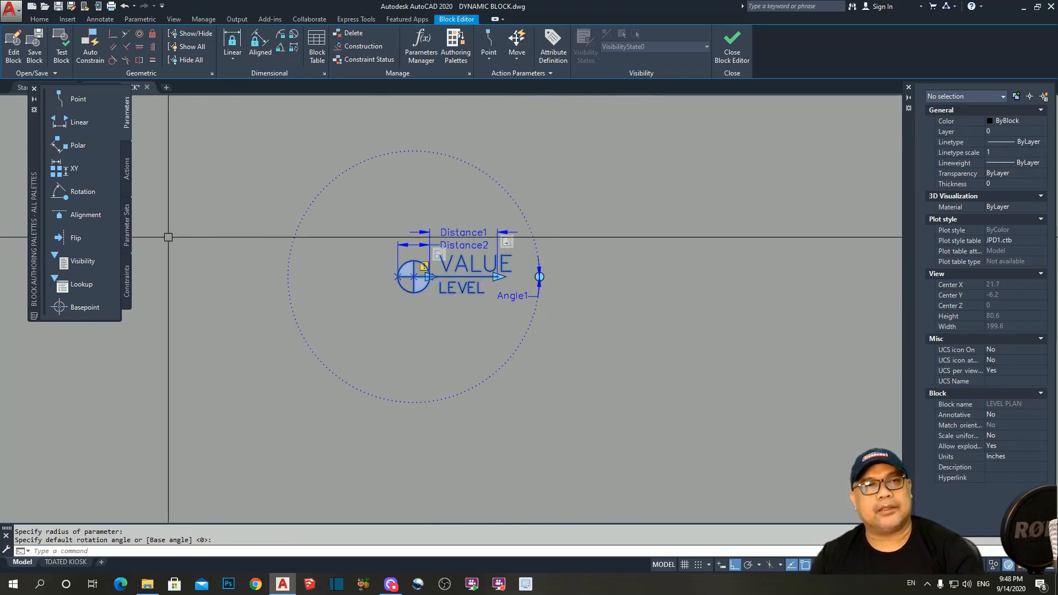
- Add a rotate action to the rotation parameter, including all objects of the level symbol
{"action": "left_click", "coordinate": [128, 173]}
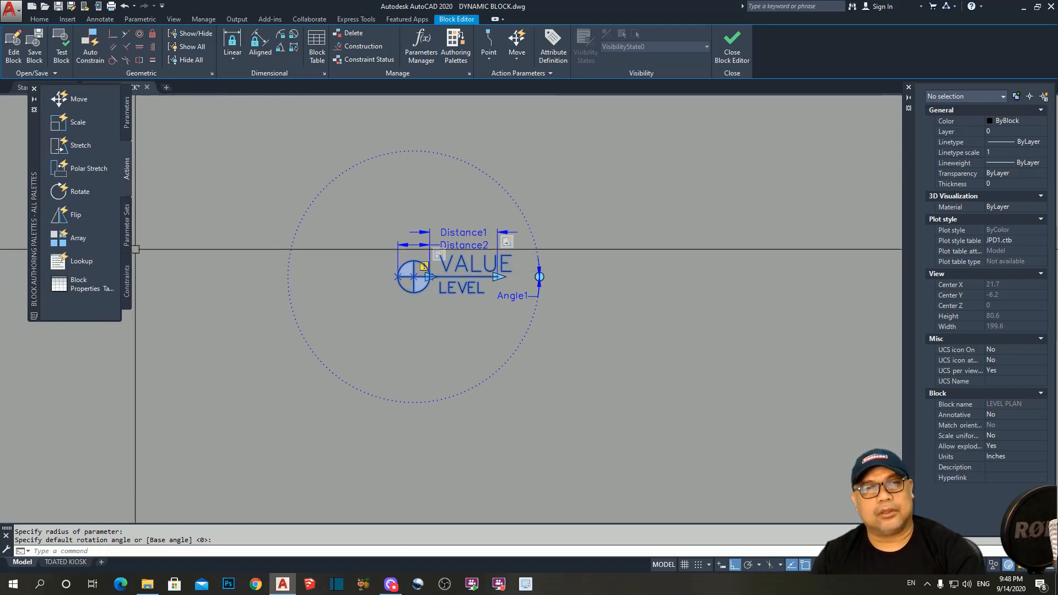
{"action": "left_click", "coordinate": [80, 191]}
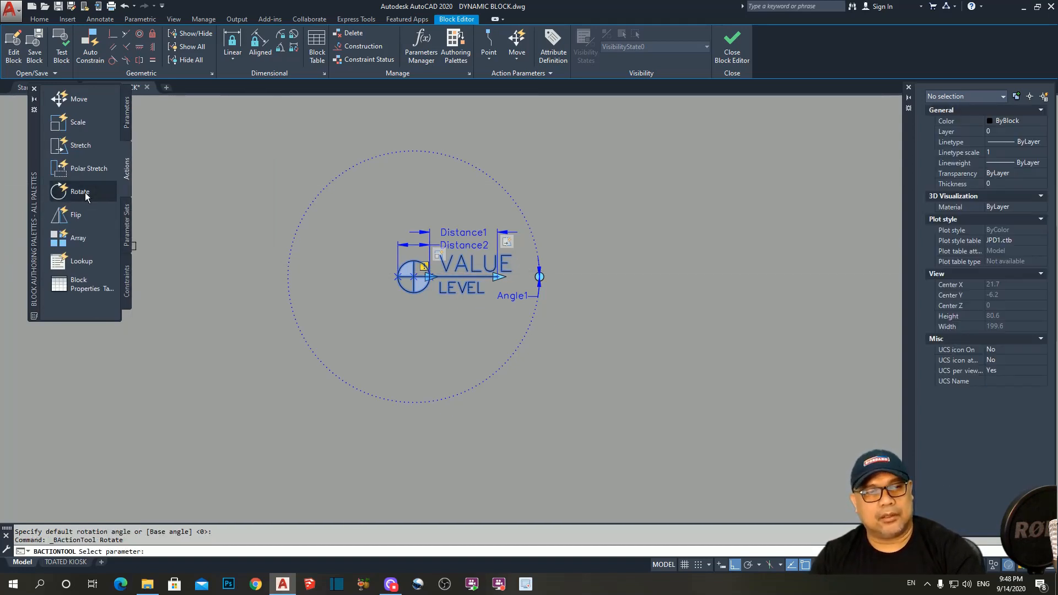
{"action": "scroll", "coordinate": [508, 298], "scroll_direction": "up", "scroll_amount": 4}
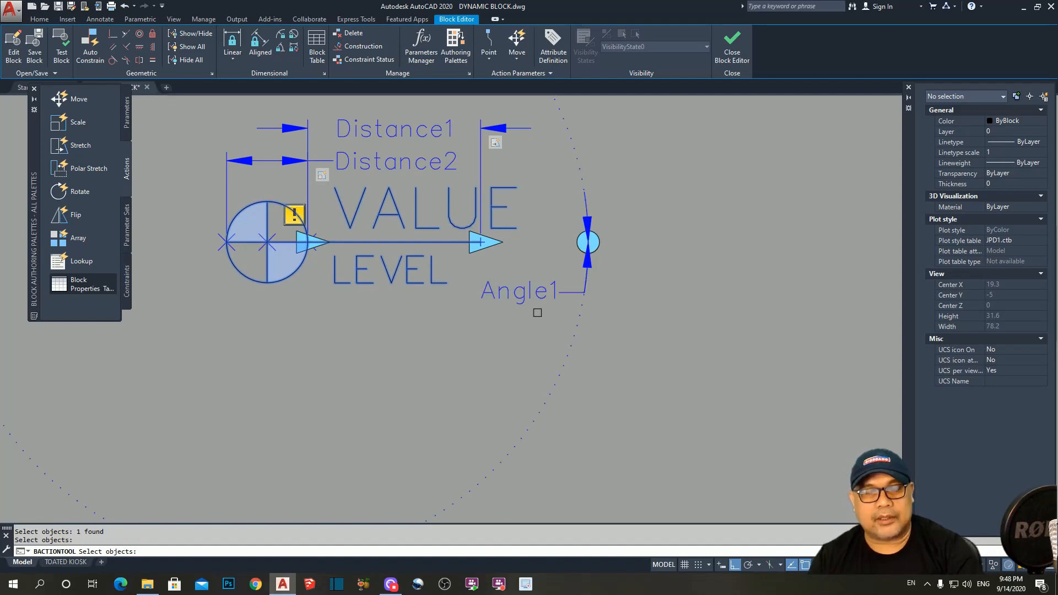
{"action": "scroll", "coordinate": [582, 300], "scroll_direction": "down", "scroll_amount": 4}
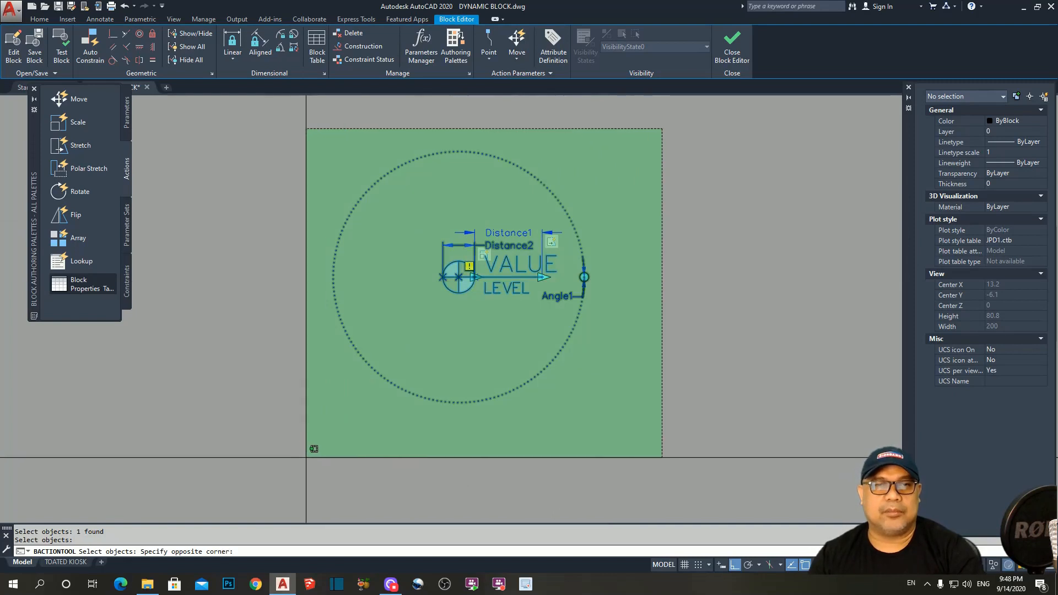
{"action": "left_click", "coordinate": [315, 454]}
{"action": "key", "text": "Return"}
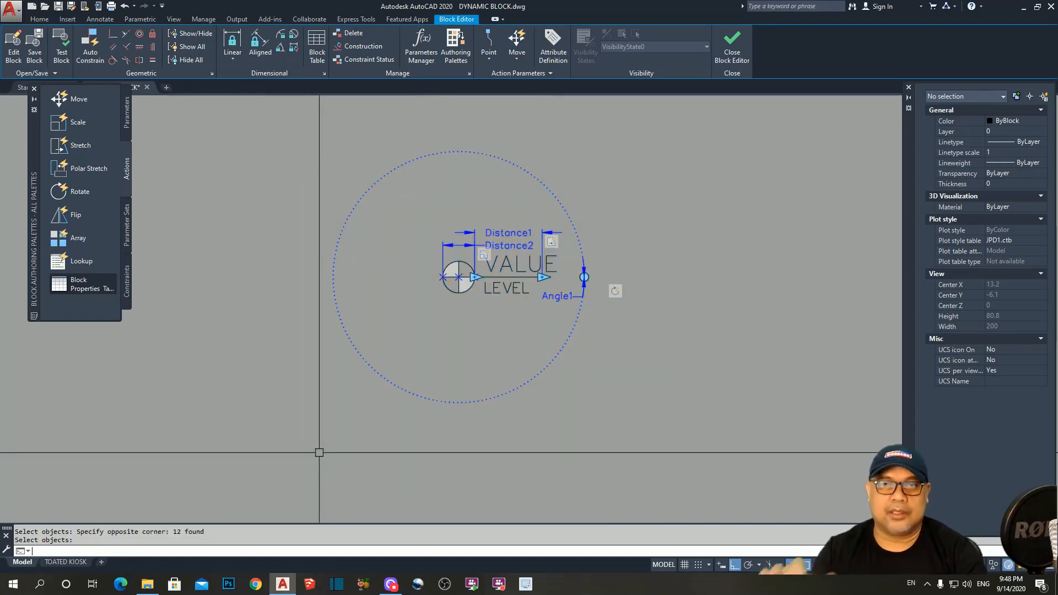
{"action": "scroll", "coordinate": [598, 356], "scroll_direction": "up", "scroll_amount": 2}
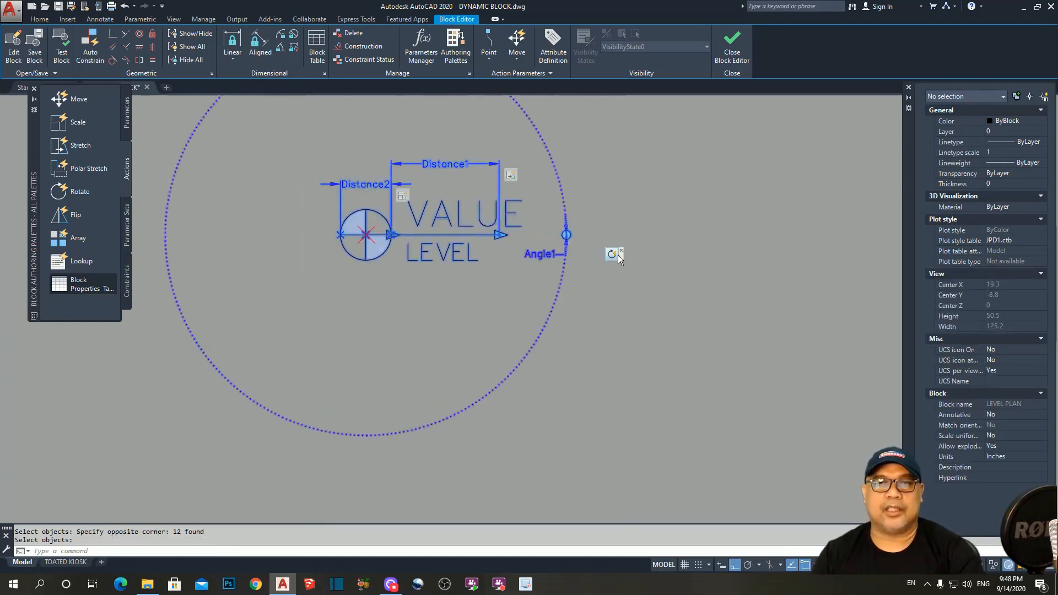
{"action": "scroll", "coordinate": [645, 339], "scroll_direction": "down", "scroll_amount": 2}
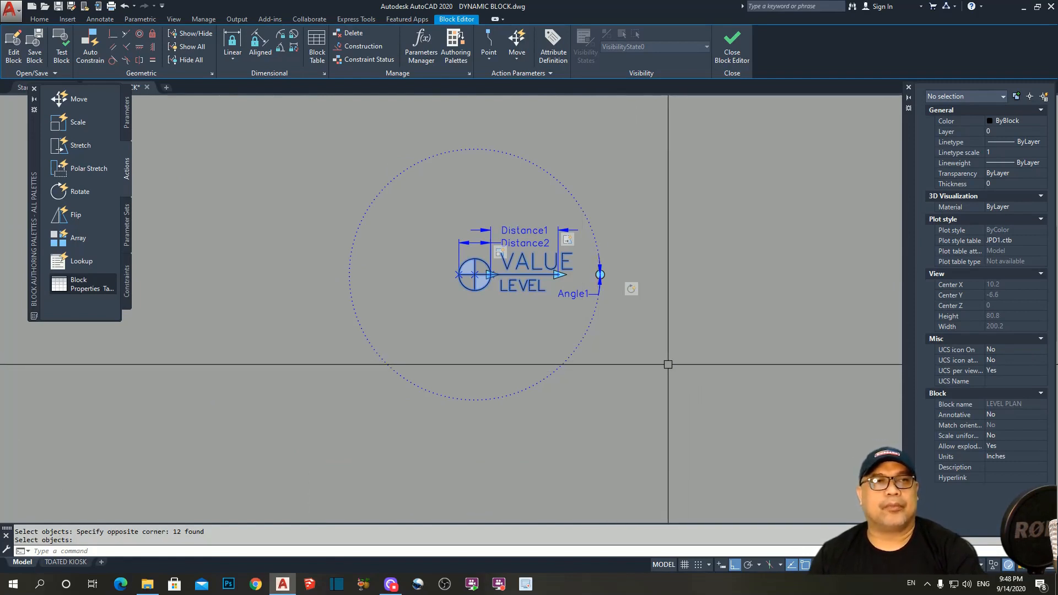
{"action": "middle_click_drag", "start_coordinate": [669, 361], "coordinate": [667, 390]}
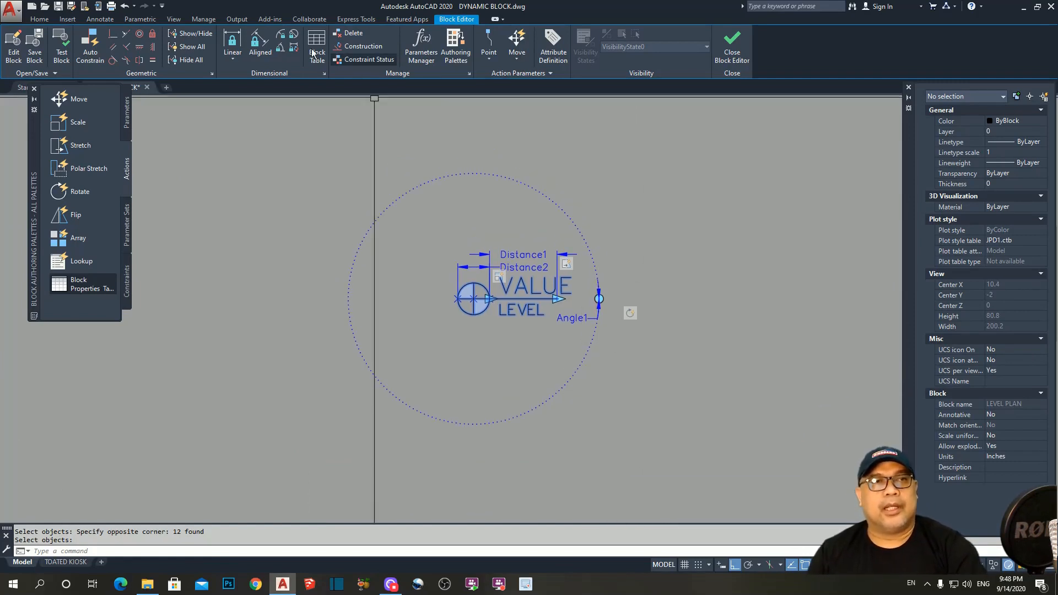
- Test the block by trying to rotate the symbol from its rotation grip with Ortho off, and return to the Block Editor
{"action": "left_click", "coordinate": [62, 55]}
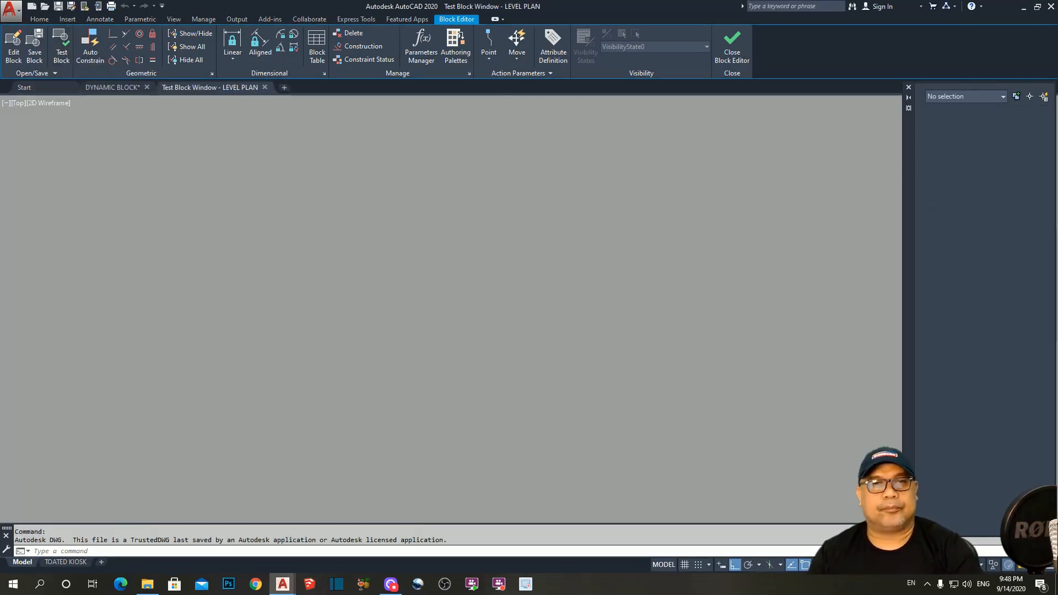
{"action": "type", "text": "z"}
{"action": "key", "text": "Return"}
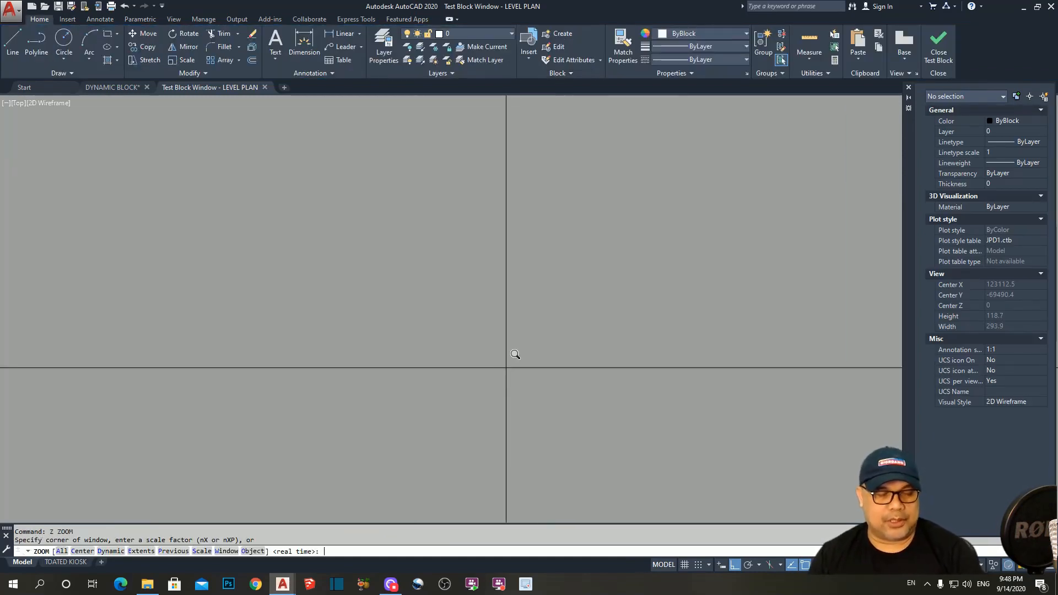
{"action": "type", "text": "e"}
{"action": "key", "text": "Return"}
{"action": "scroll", "coordinate": [542, 444], "scroll_direction": "down", "scroll_amount": 3}
{"action": "key", "text": "Escape"}
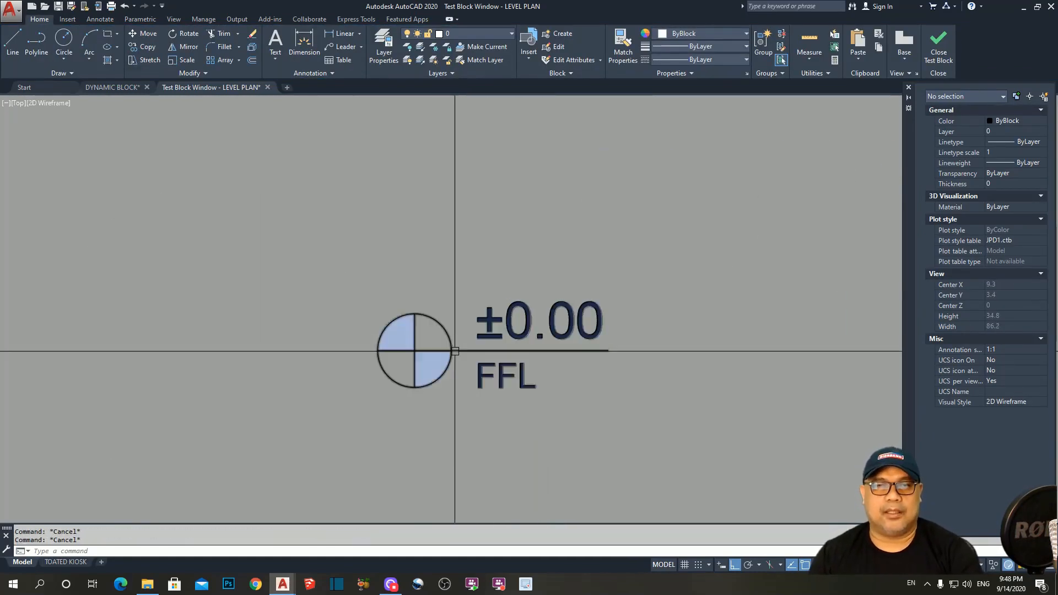
{"action": "left_click", "coordinate": [453, 351]}
{"action": "left_click", "coordinate": [706, 351]}
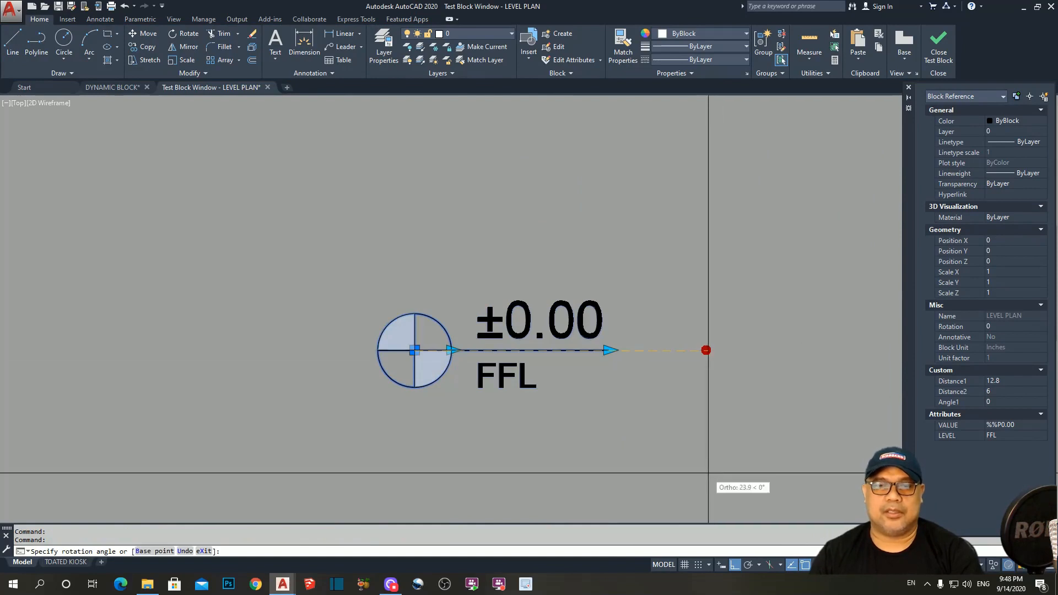
{"action": "key", "text": "F8"}
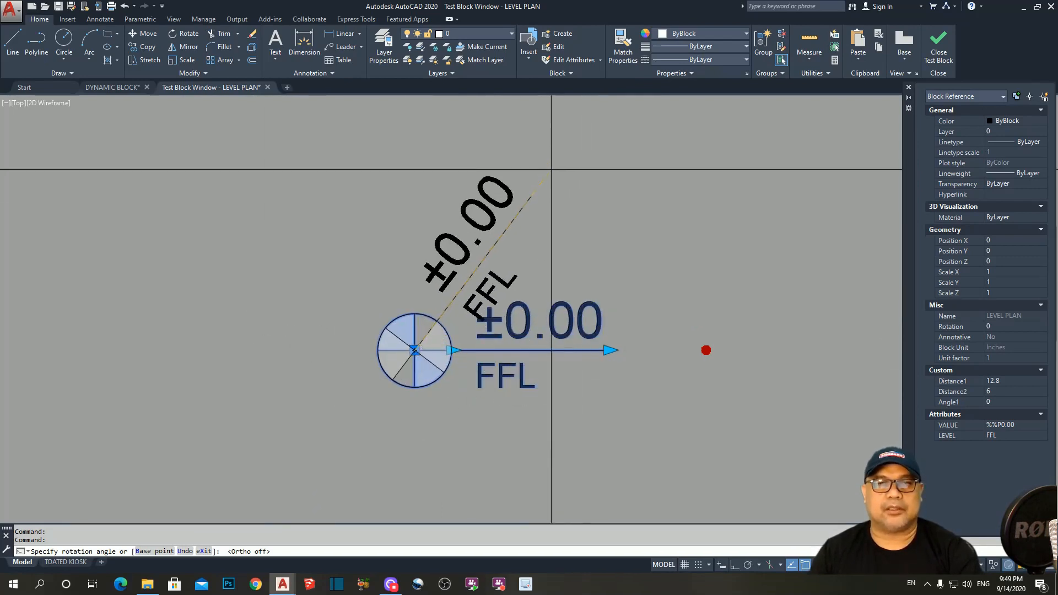
{"action": "key", "text": "Escape"}
{"action": "scroll", "coordinate": [538, 248], "scroll_direction": "down", "scroll_amount": 3}
{"action": "scroll", "coordinate": [576, 236], "scroll_direction": "up", "scroll_amount": 3}
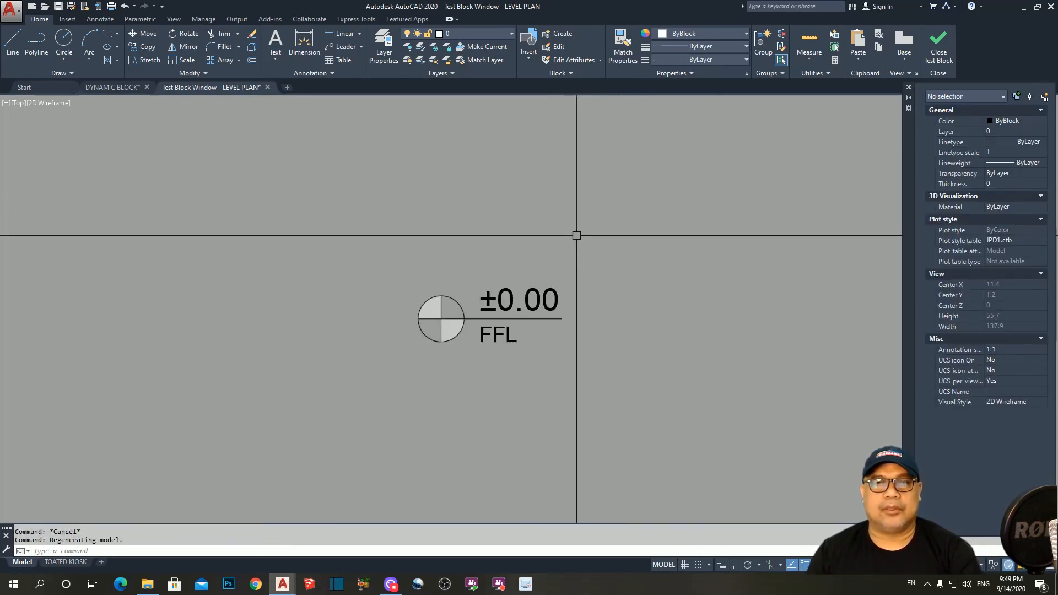
{"action": "left_click", "coordinate": [935, 57]}
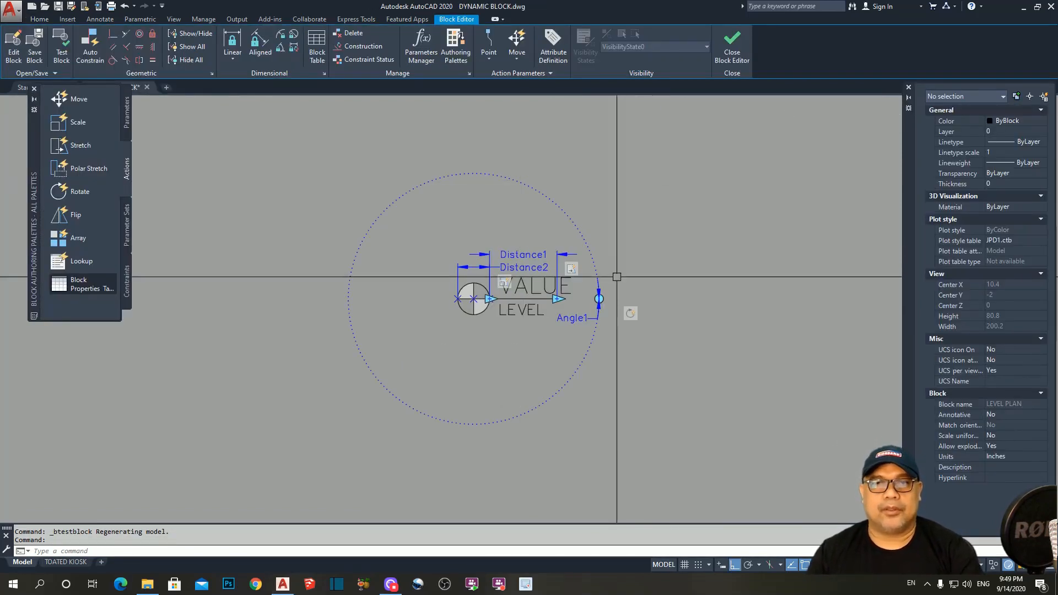
- Set the angle type of the rotation parameter to List
{"action": "scroll", "coordinate": [649, 342], "scroll_direction": "up", "scroll_amount": 2}
{"action": "left_click", "coordinate": [542, 287]}
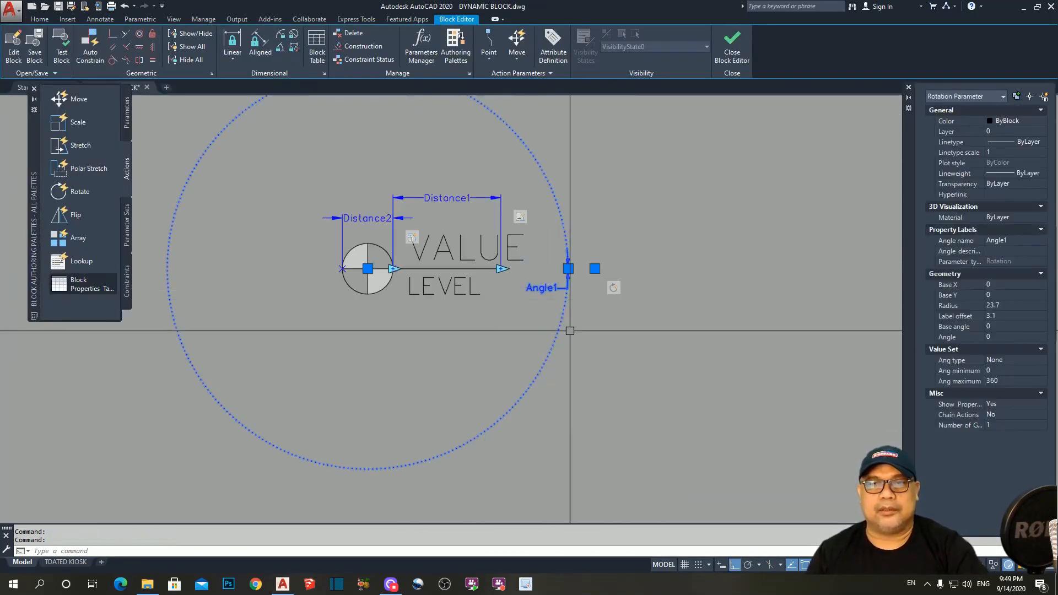
{"action": "left_click", "coordinate": [998, 363]}
{"action": "left_click", "coordinate": [994, 390]}
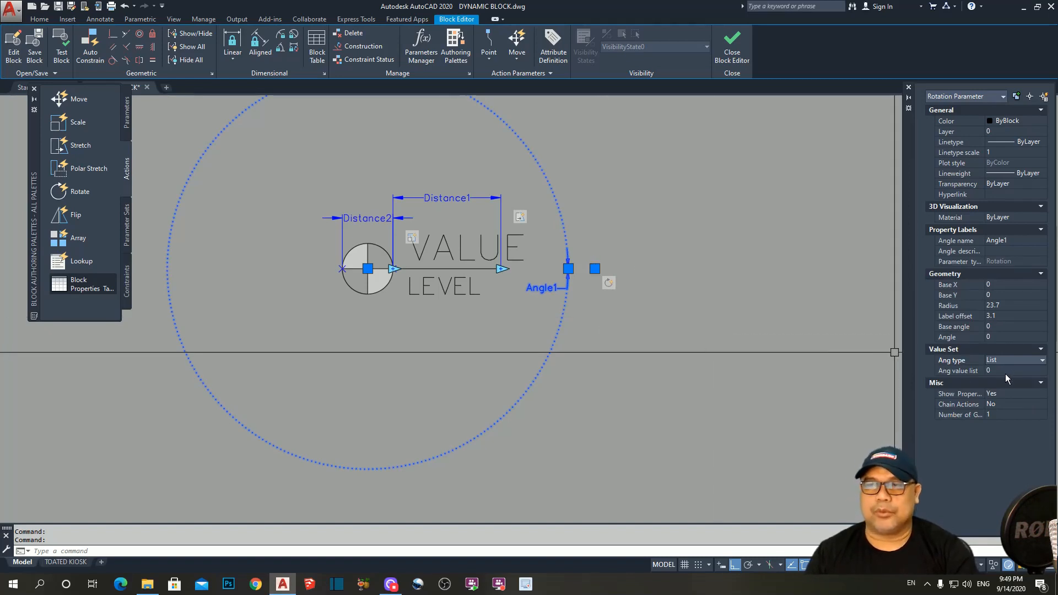
- Add 15, 30, 45, 60, 75 and 90 to the rotation parameter's angle value list alongside 0
{"action": "left_click", "coordinate": [1001, 370]}
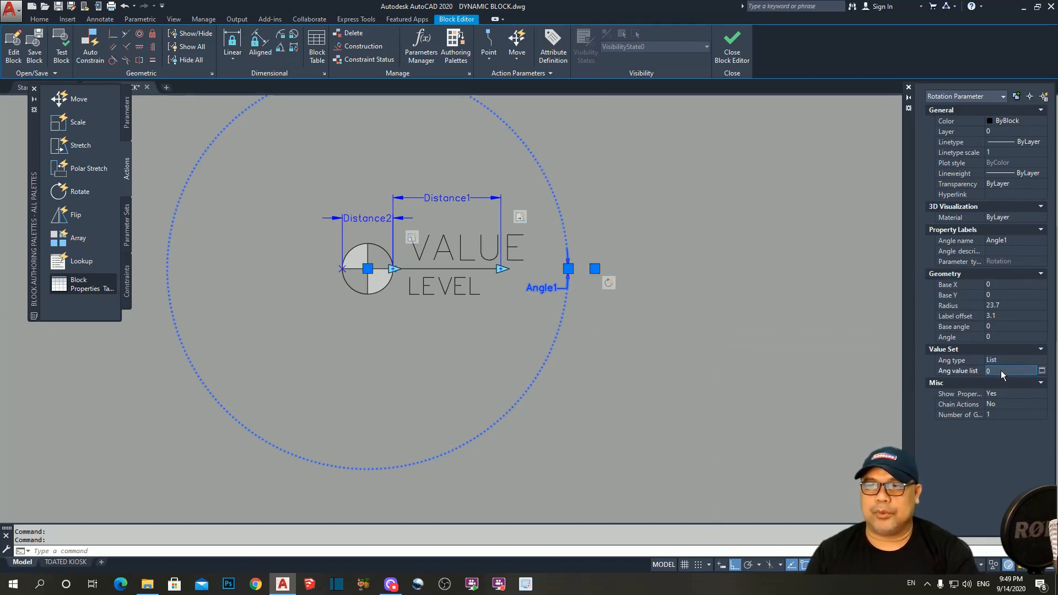
{"action": "left_click", "coordinate": [1042, 372]}
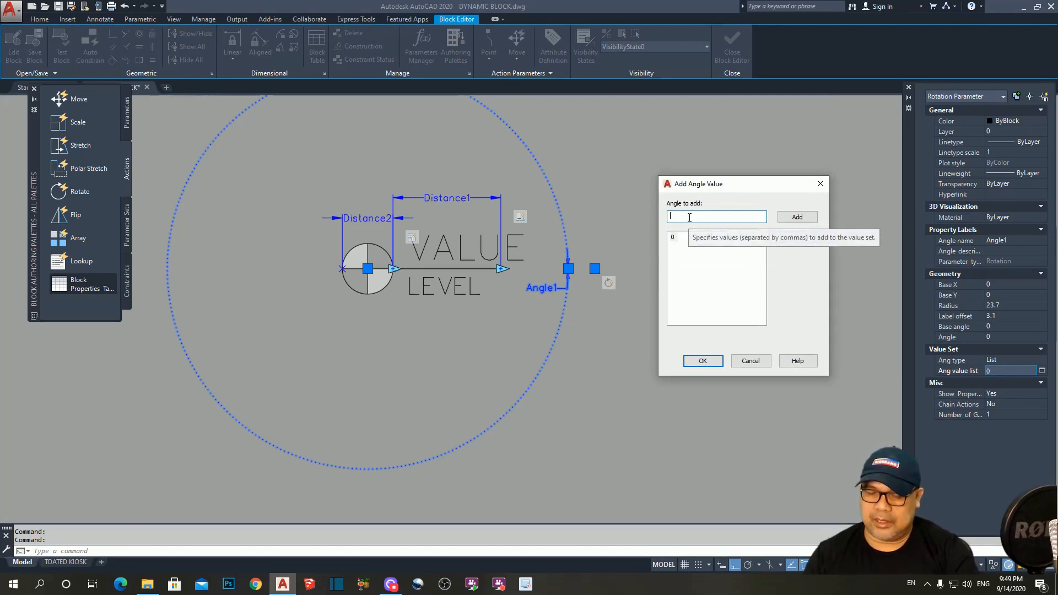
{"action": "type", "text": "15"}
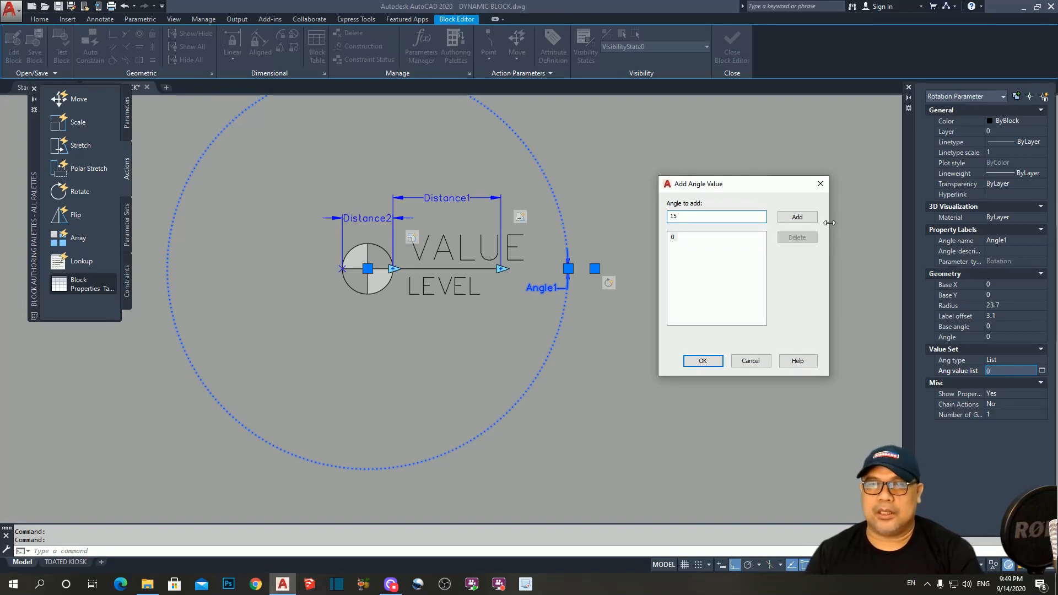
{"action": "left_click", "coordinate": [812, 221]}
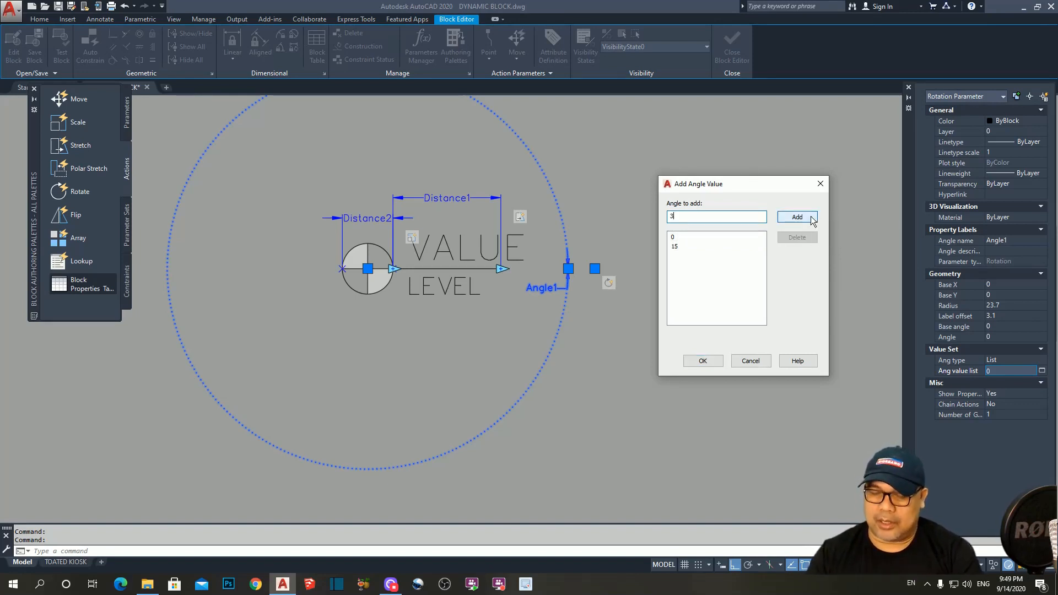
{"action": "left_click", "coordinate": [798, 218]}
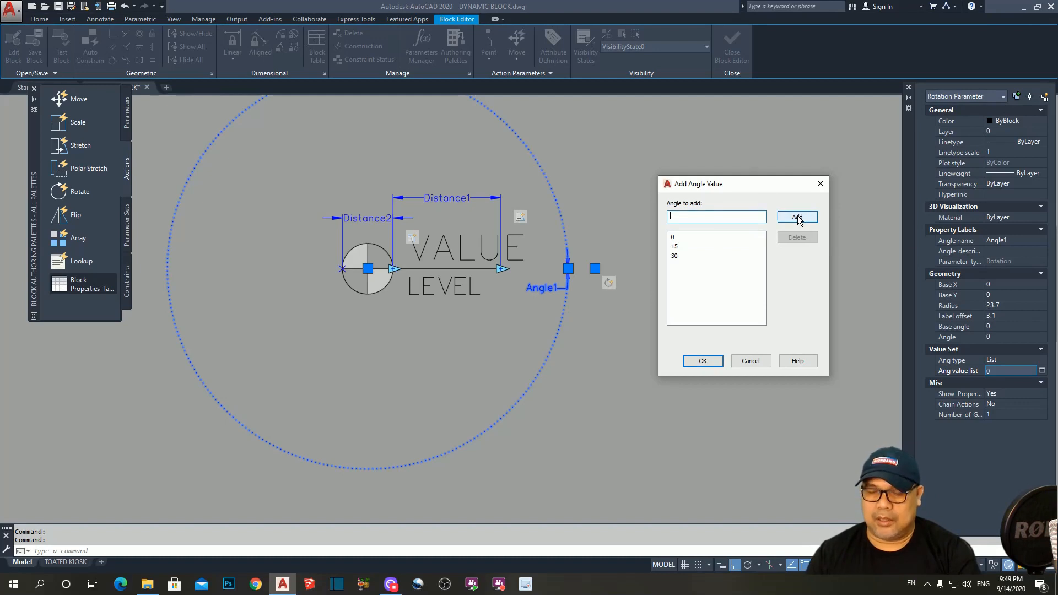
{"action": "type", "text": "45"}
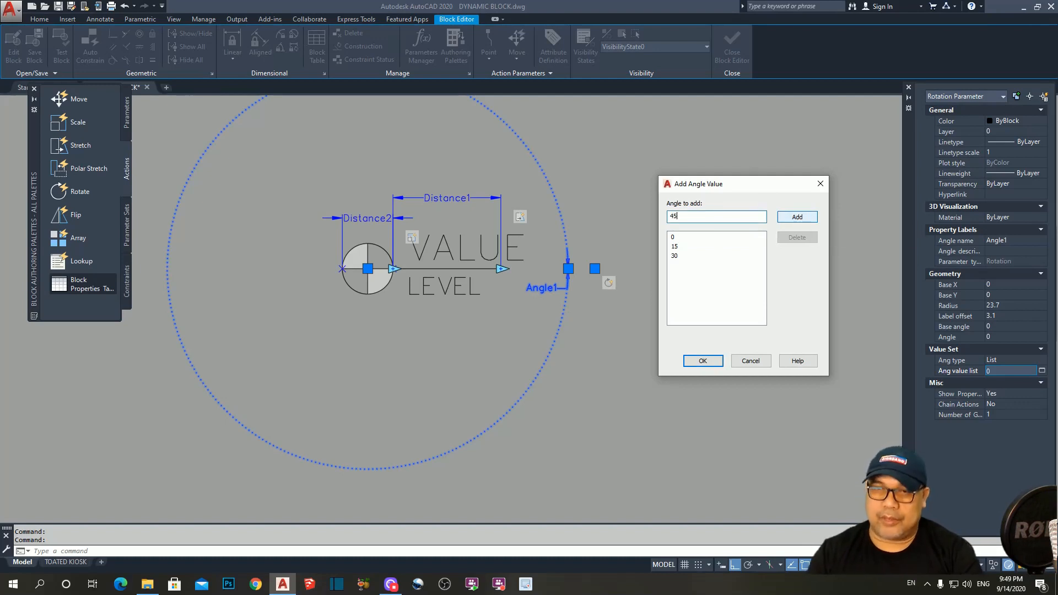
{"action": "left_click", "coordinate": [800, 218]}
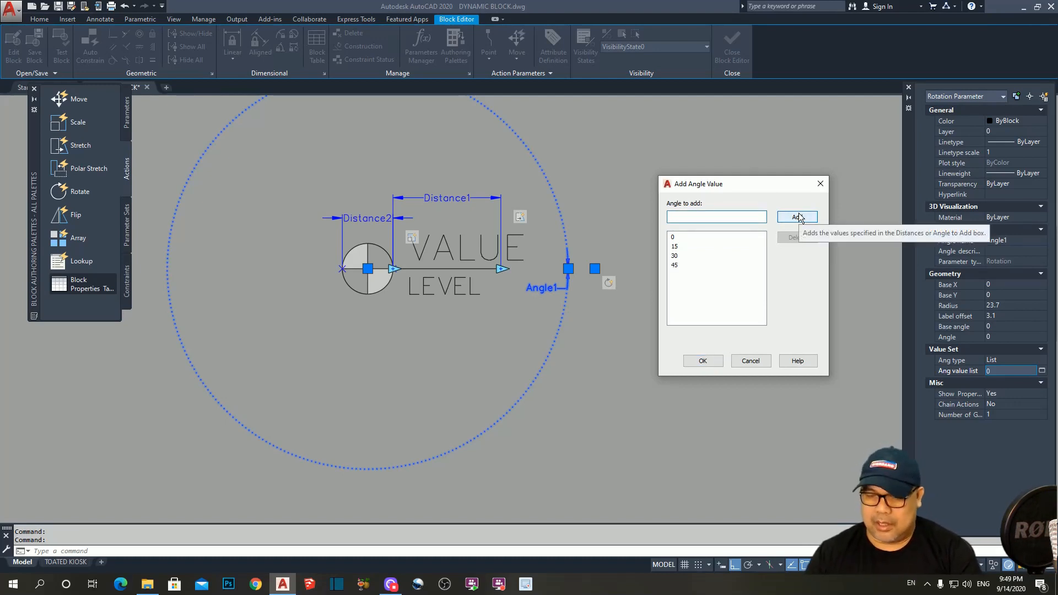
{"action": "type", "text": "60"}
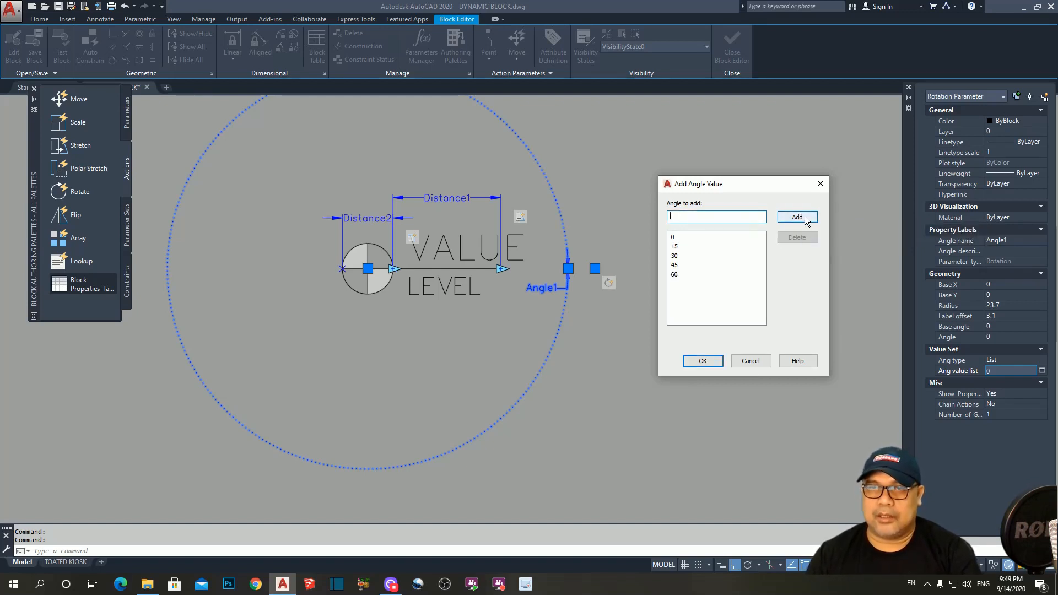
{"action": "type", "text": "75"}
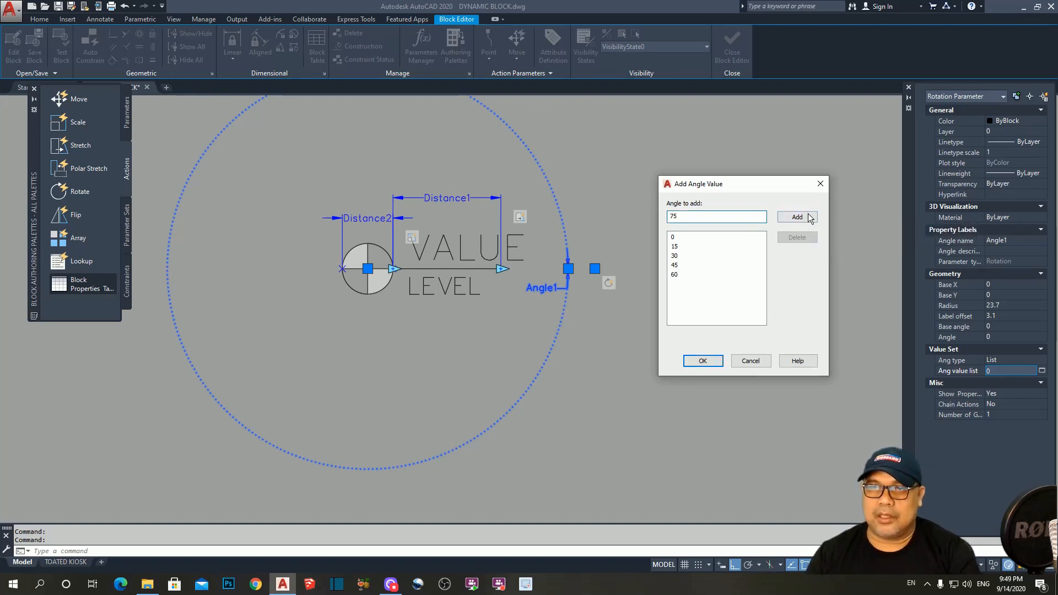
{"action": "left_click", "coordinate": [809, 218]}
{"action": "type", "text": "90"}
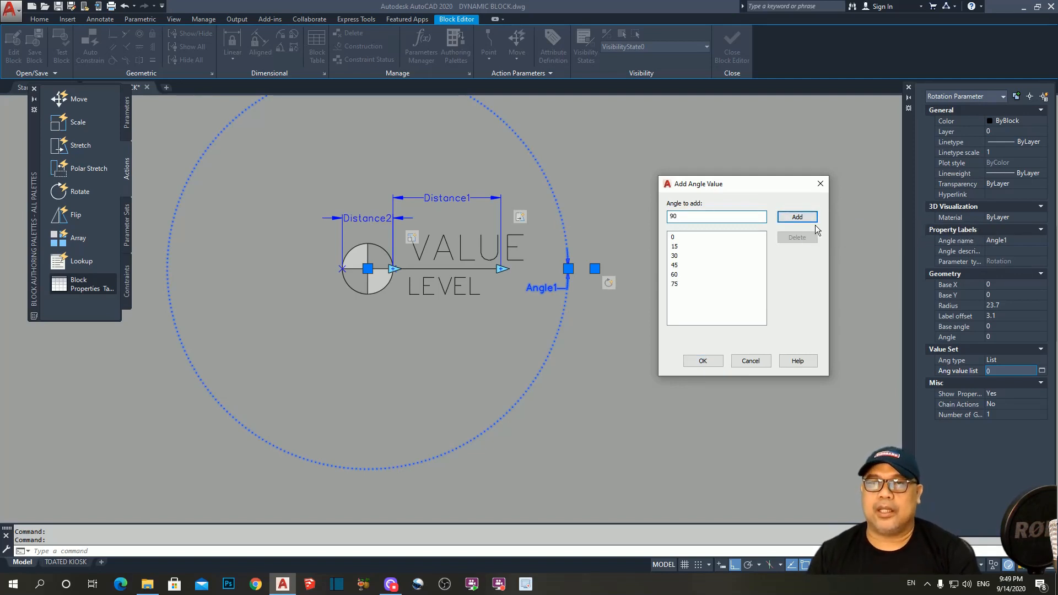
{"action": "left_click", "coordinate": [798, 217]}
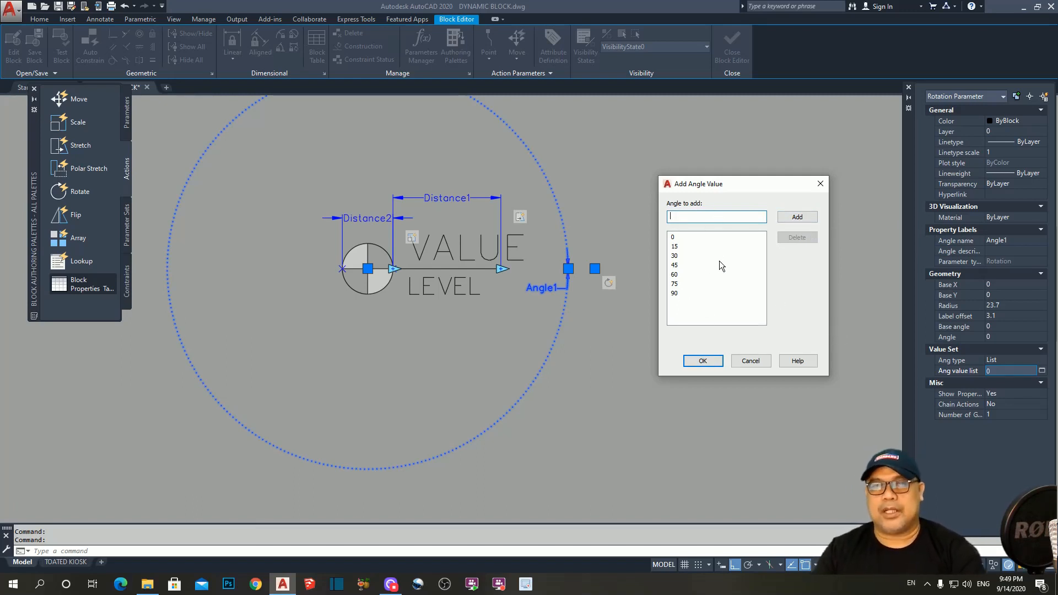
{"action": "left_click", "coordinate": [704, 361]}
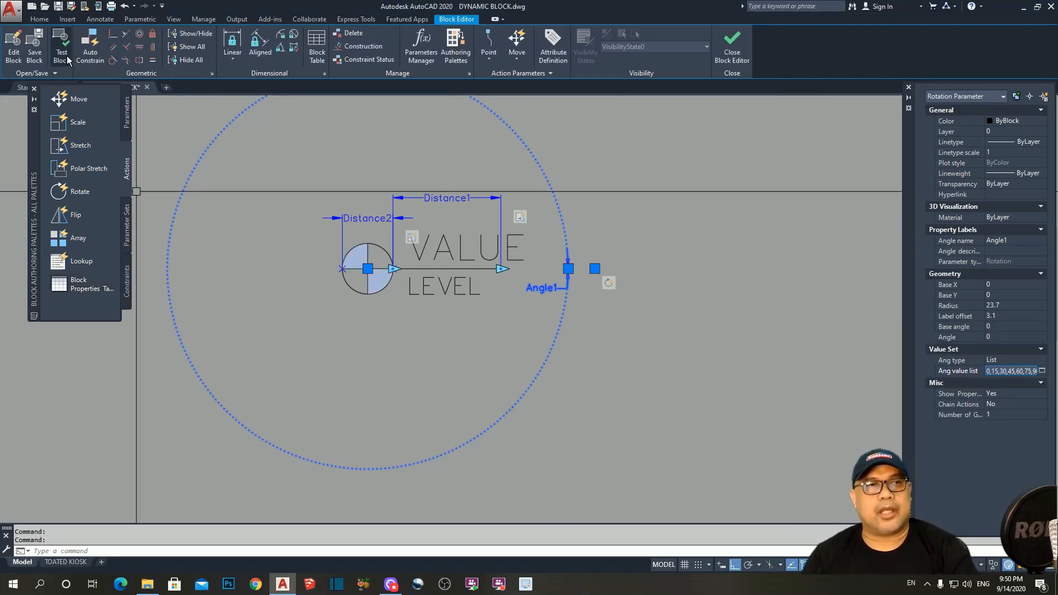
- Test the block by picking up the level symbol's rotation grip to check the allowed angle increments, and cancel the rotation
{"action": "left_click", "coordinate": [62, 56]}
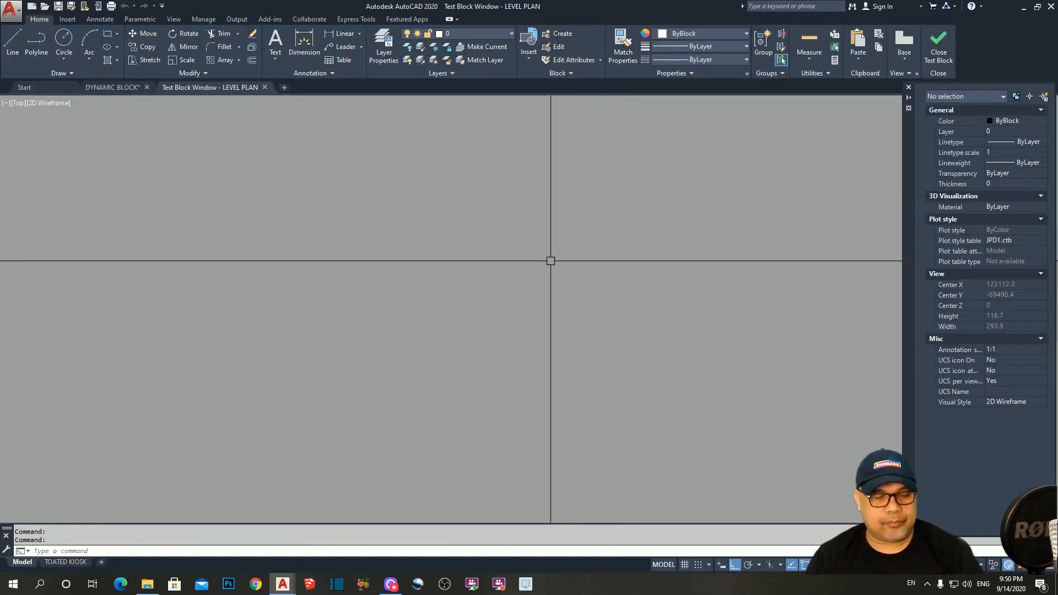
{"action": "type", "text": "z"}
{"action": "key", "text": "Return"}
{"action": "type", "text": "e"}
{"action": "key", "text": "Return"}
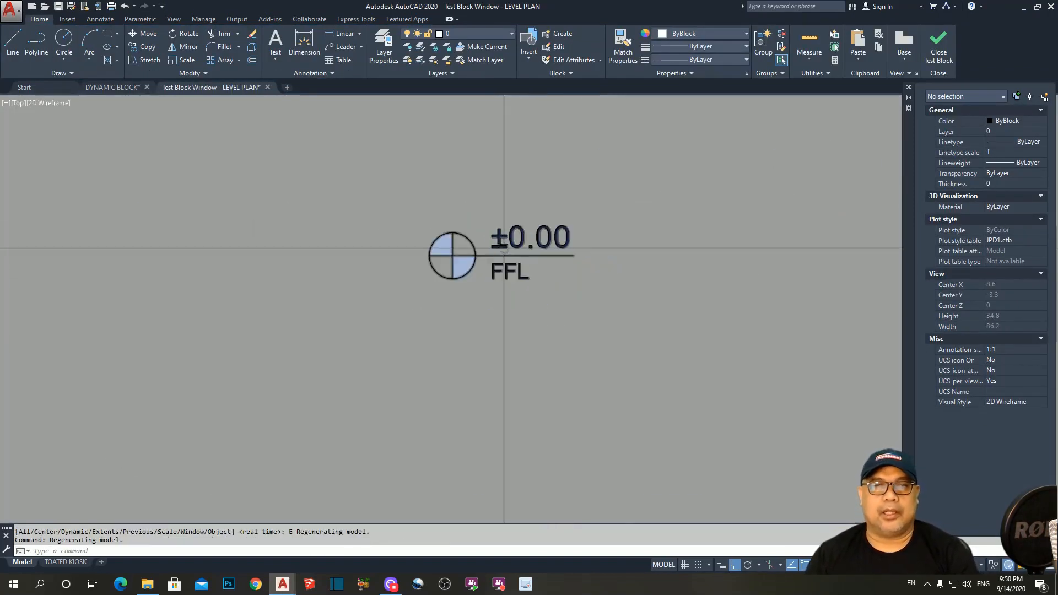
{"action": "left_click", "coordinate": [551, 243]}
{"action": "left_click", "coordinate": [634, 255]}
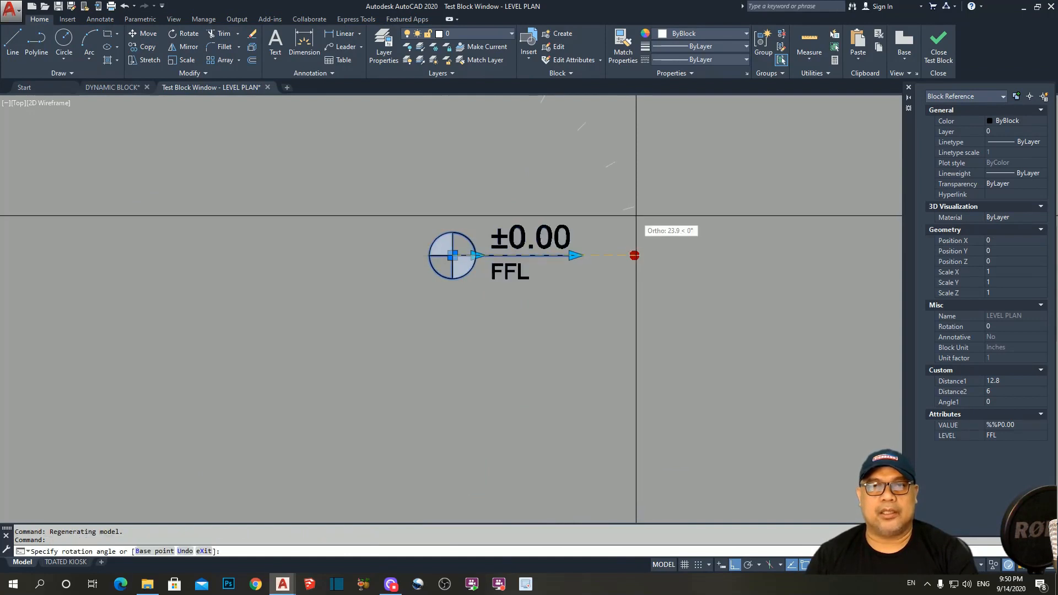
{"action": "scroll", "coordinate": [617, 237], "scroll_direction": "down", "scroll_amount": 2}
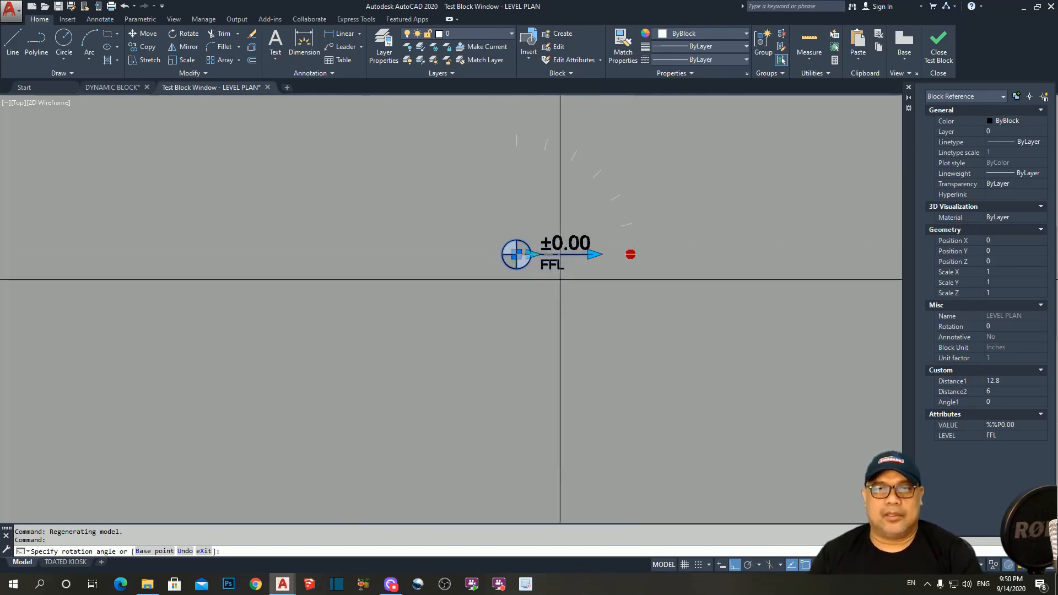
{"action": "key", "text": "Escape"}
{"action": "key", "text": "Escape"}
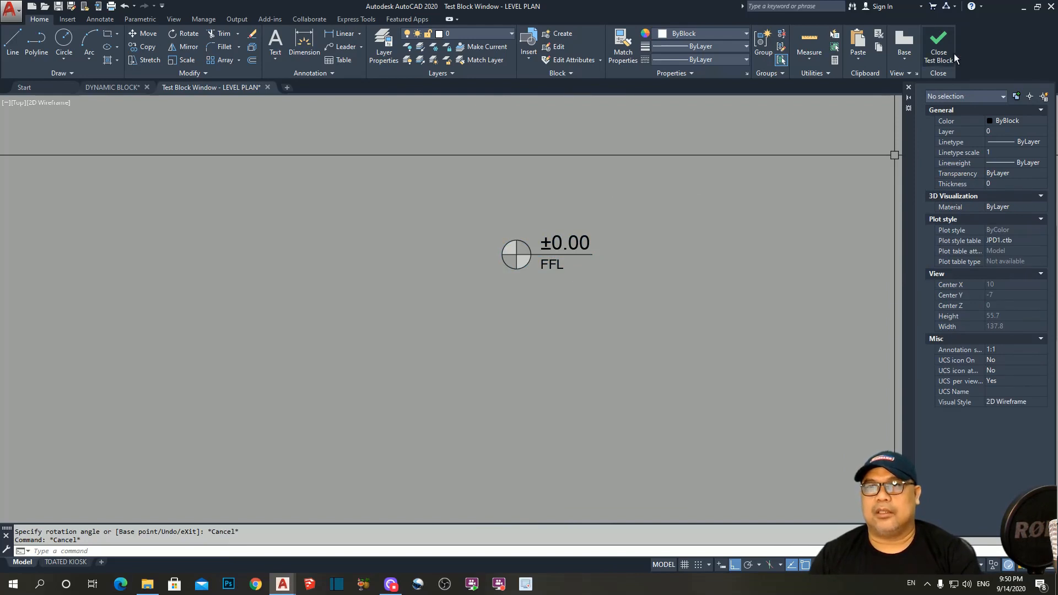
- Leave the block test and close the Block Editor, saving the changes to LEVEL PLAN
{"action": "left_click", "coordinate": [939, 53]}
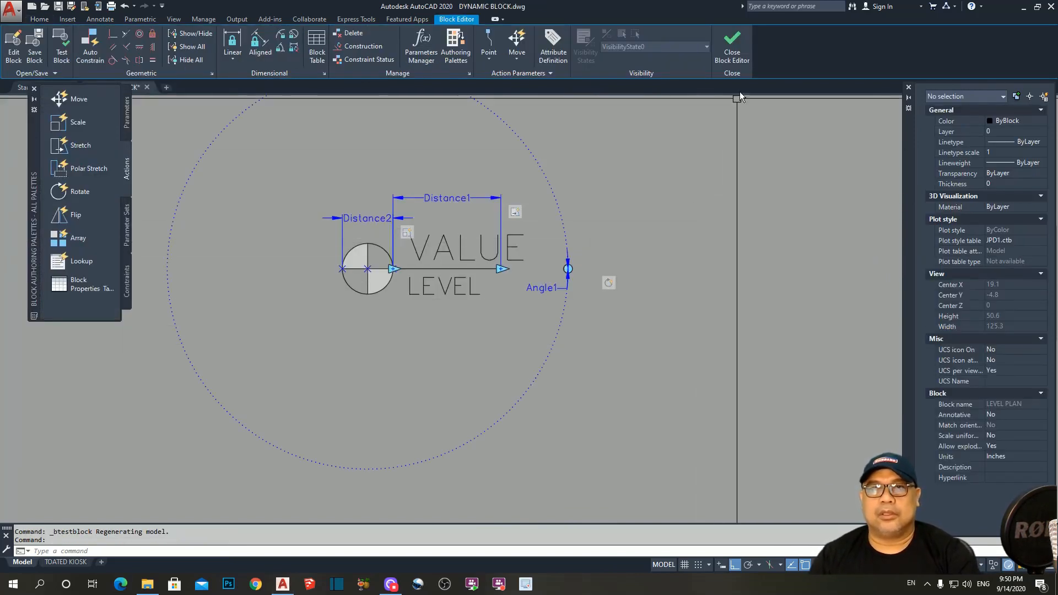
{"action": "left_click", "coordinate": [736, 54]}
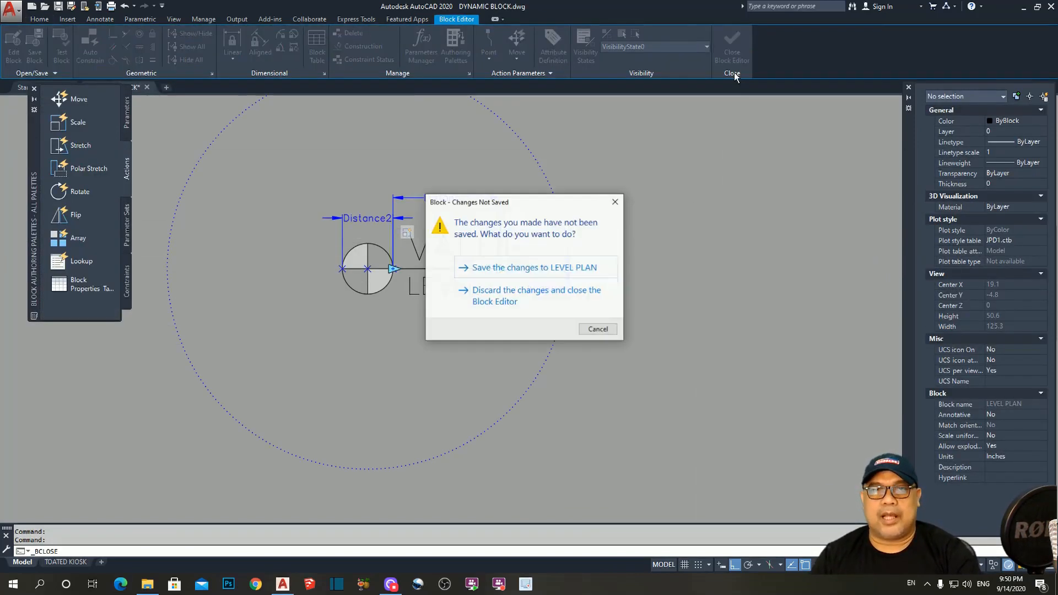
{"action": "left_click", "coordinate": [491, 266]}
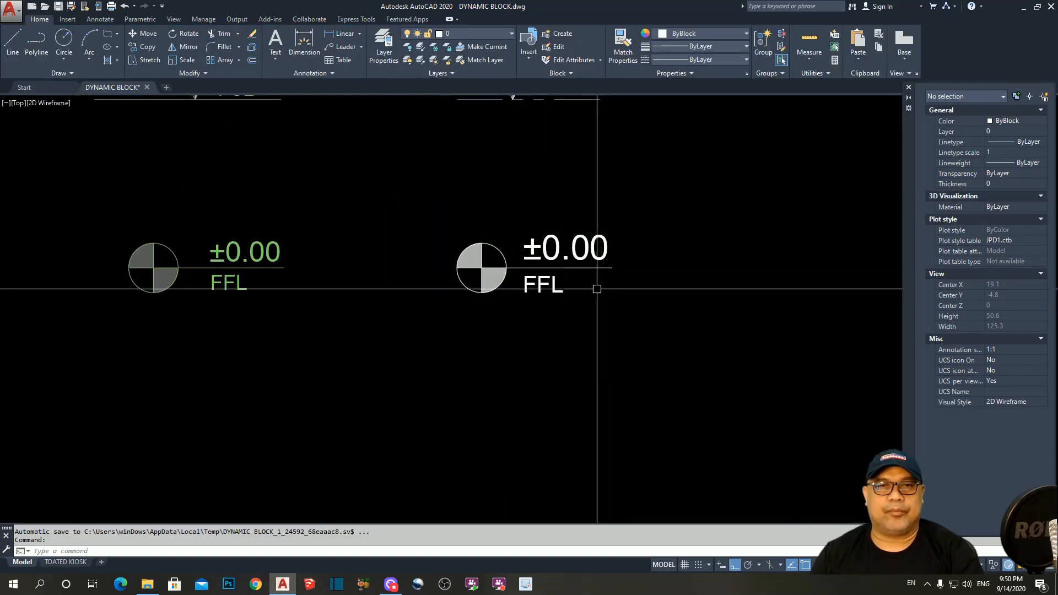
- Assign the ±3.00 FCL level block to the LEVEL ELEVATION layer and clear the selection
{"action": "scroll", "coordinate": [603, 290], "scroll_direction": "down", "scroll_amount": 3}
{"action": "scroll", "coordinate": [432, 255], "scroll_direction": "up", "scroll_amount": 3}
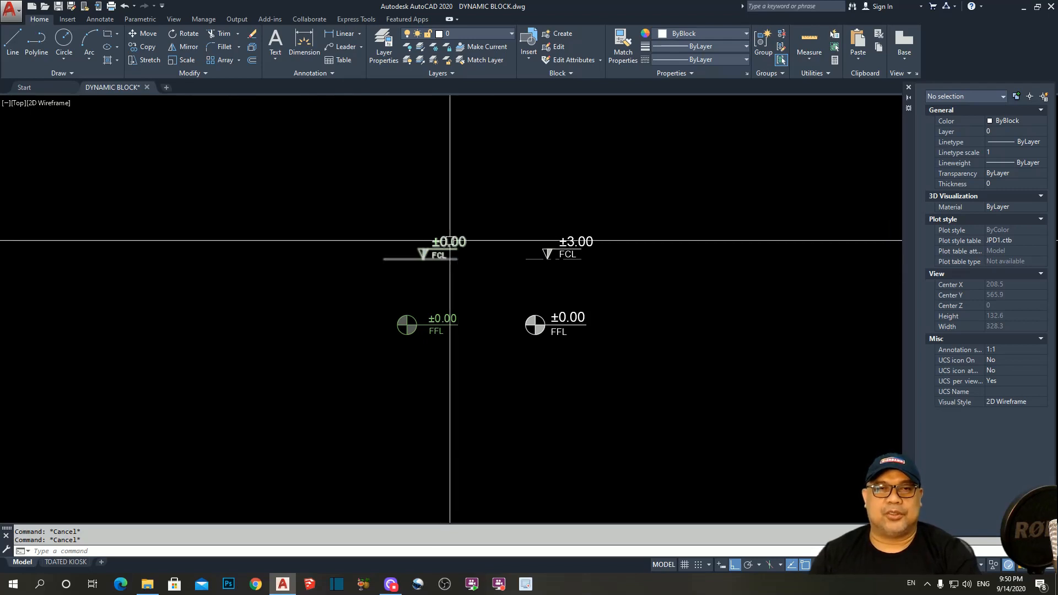
{"action": "left_click", "coordinate": [572, 250]}
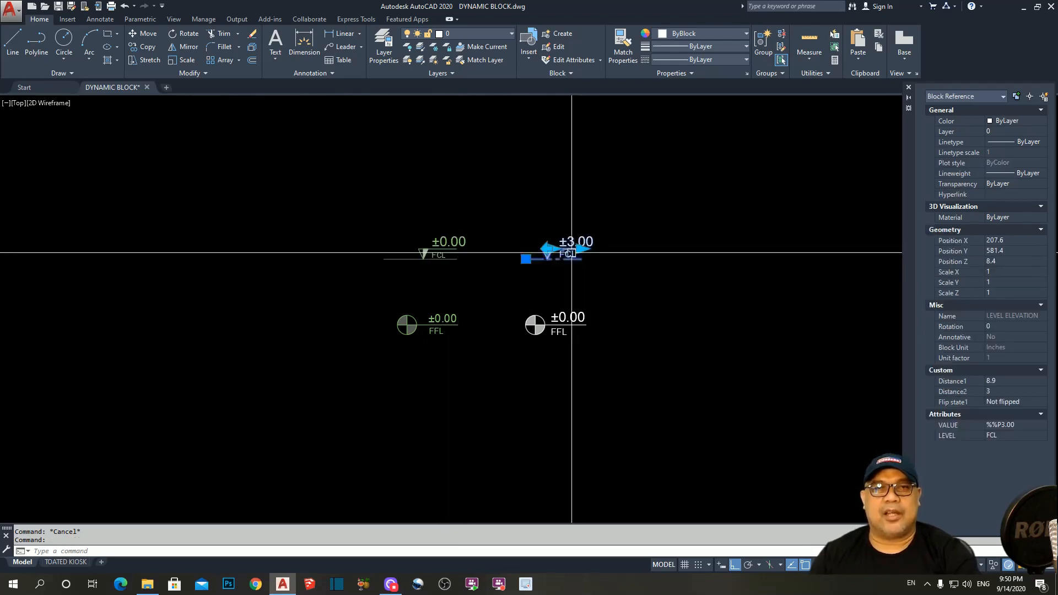
{"action": "left_click", "coordinate": [476, 37]}
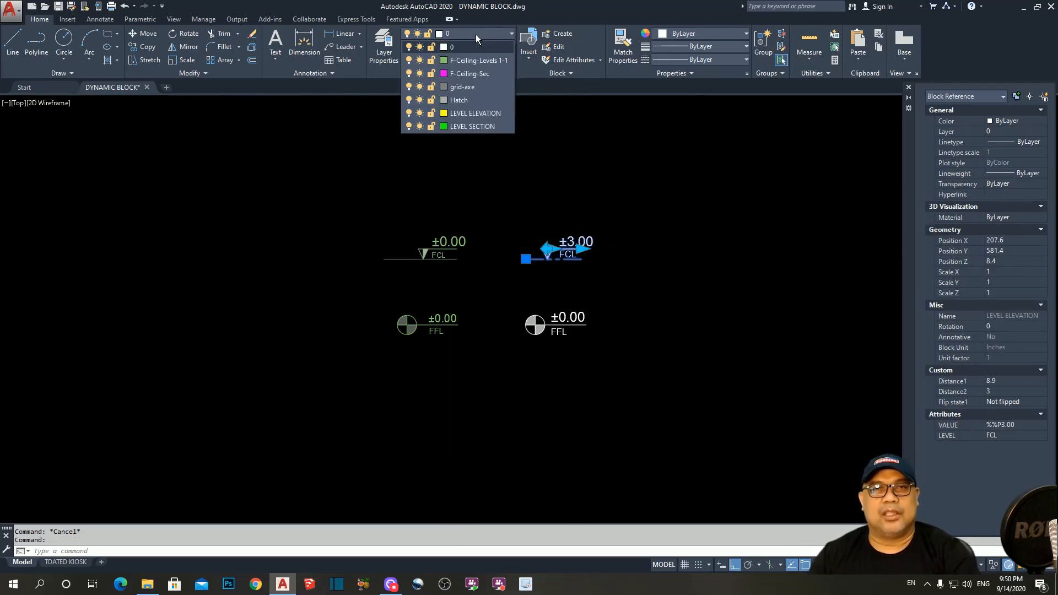
{"action": "left_click", "coordinate": [485, 114]}
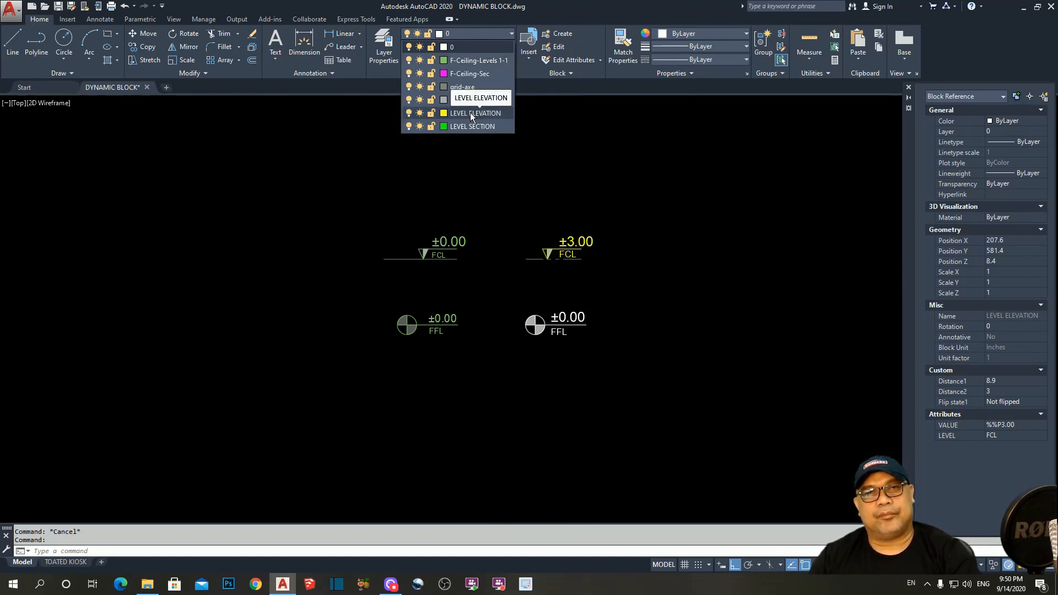
{"action": "left_click", "coordinate": [471, 112]}
{"action": "key", "text": "Escape"}
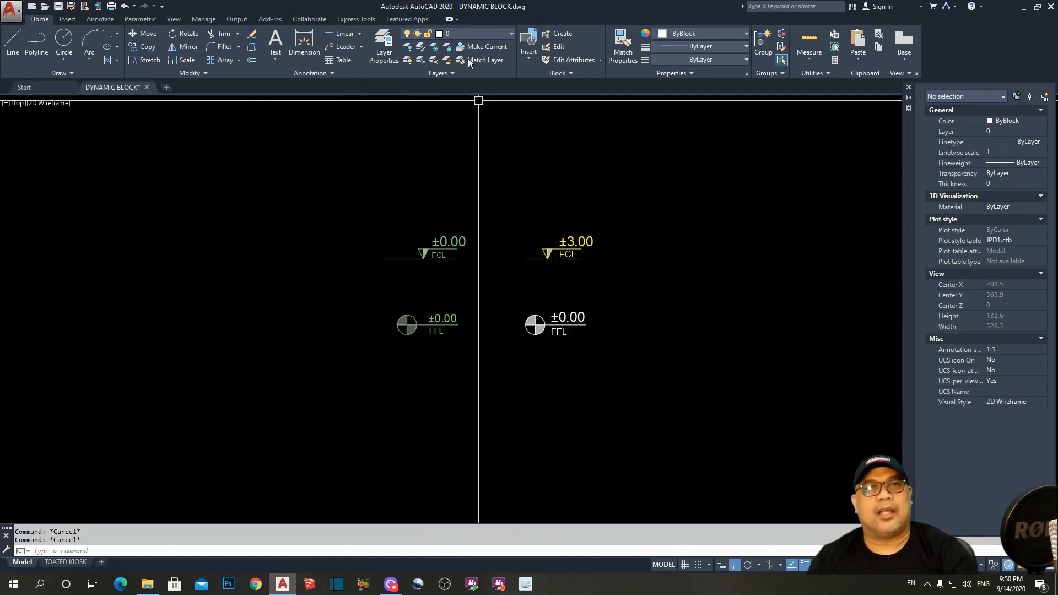
- Create a new layer named LEVEL PLAN with the color red
{"action": "left_click", "coordinate": [383, 41]}
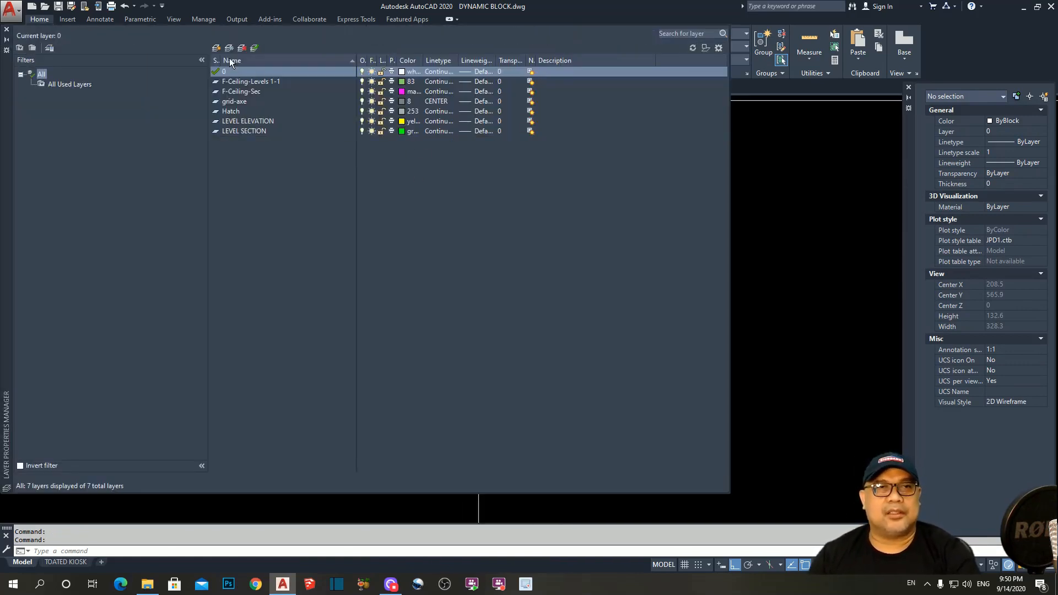
{"action": "key", "text": "alt+n"}
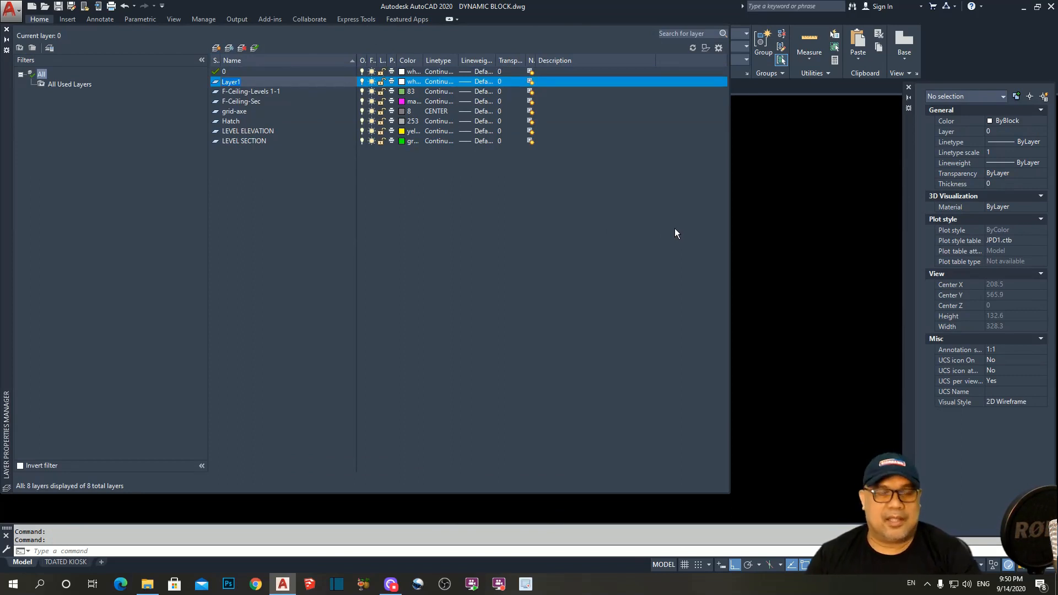
{"action": "type", "text": "LEVEL PLAN"}
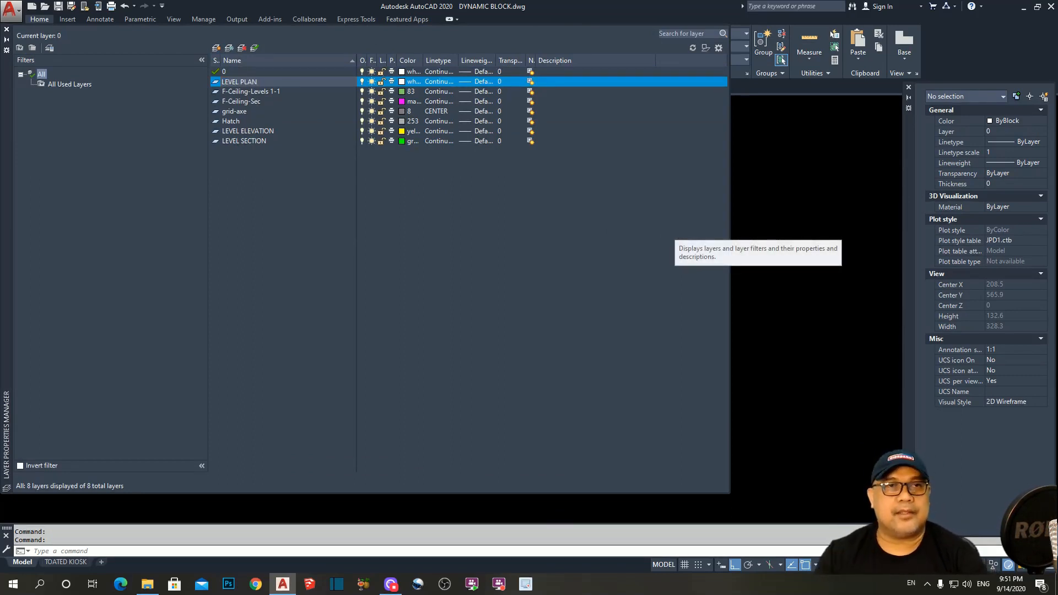
{"action": "left_click", "coordinate": [406, 84]}
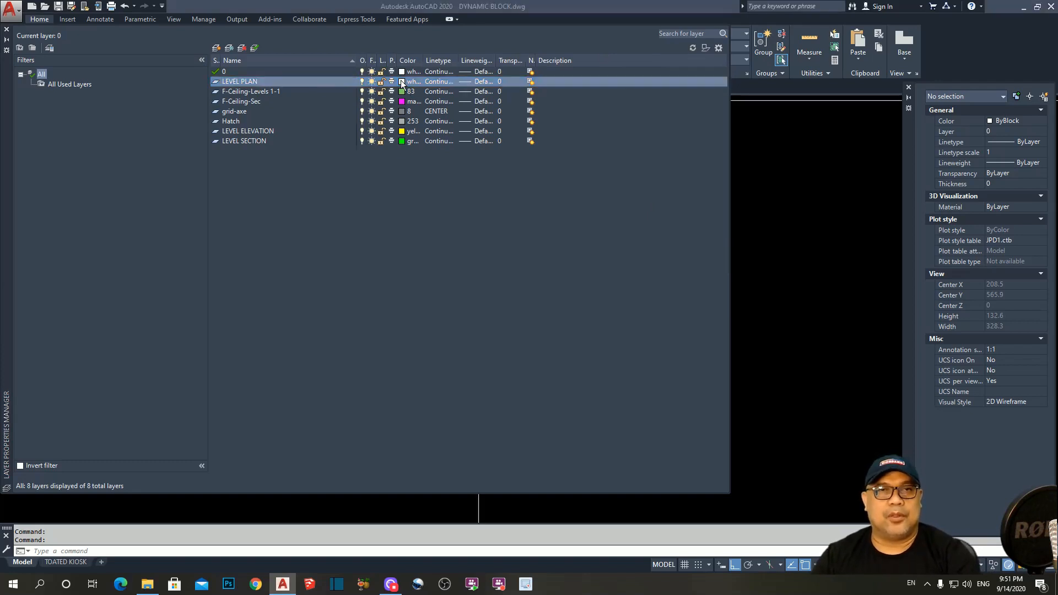
{"action": "left_click", "coordinate": [441, 318]}
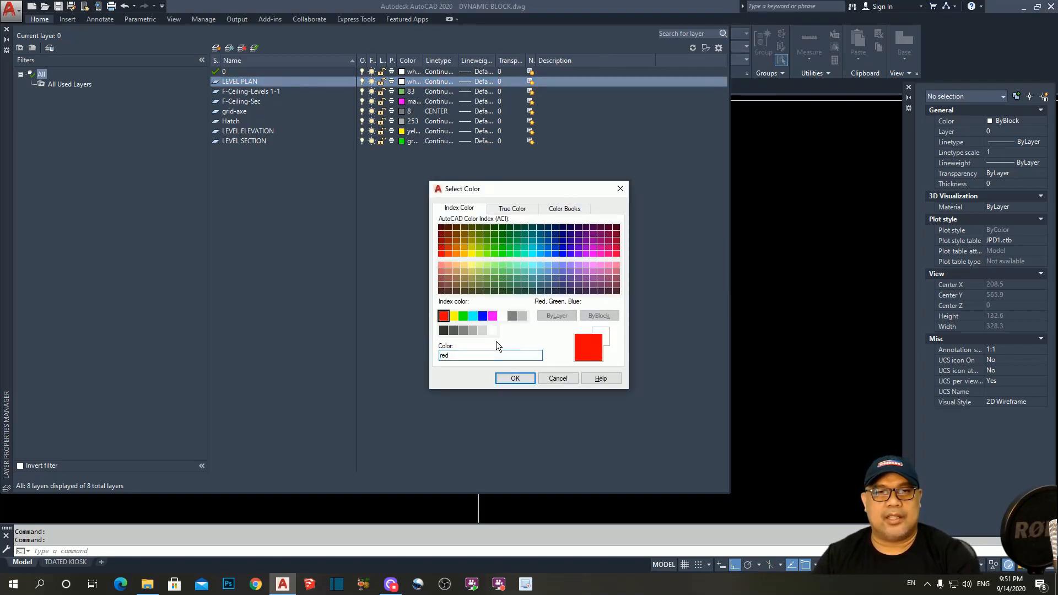
{"action": "left_click", "coordinate": [515, 378]}
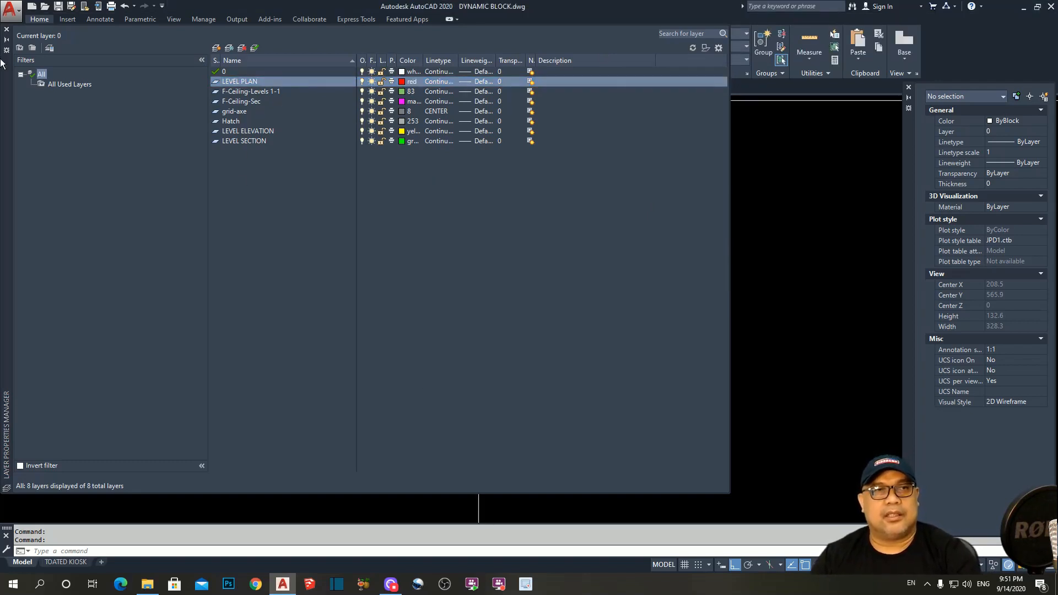
{"action": "left_click", "coordinate": [6, 30]}
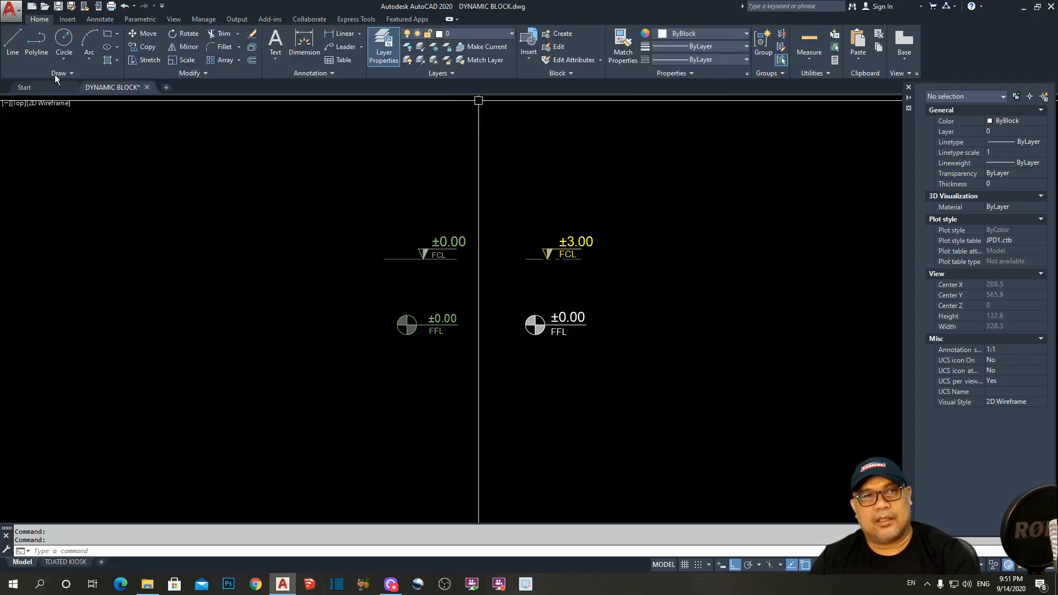
- Clear the selection and set the default color for new objects to ByLayer
{"action": "left_click", "coordinate": [538, 324]}
{"action": "key", "text": "Escape"}
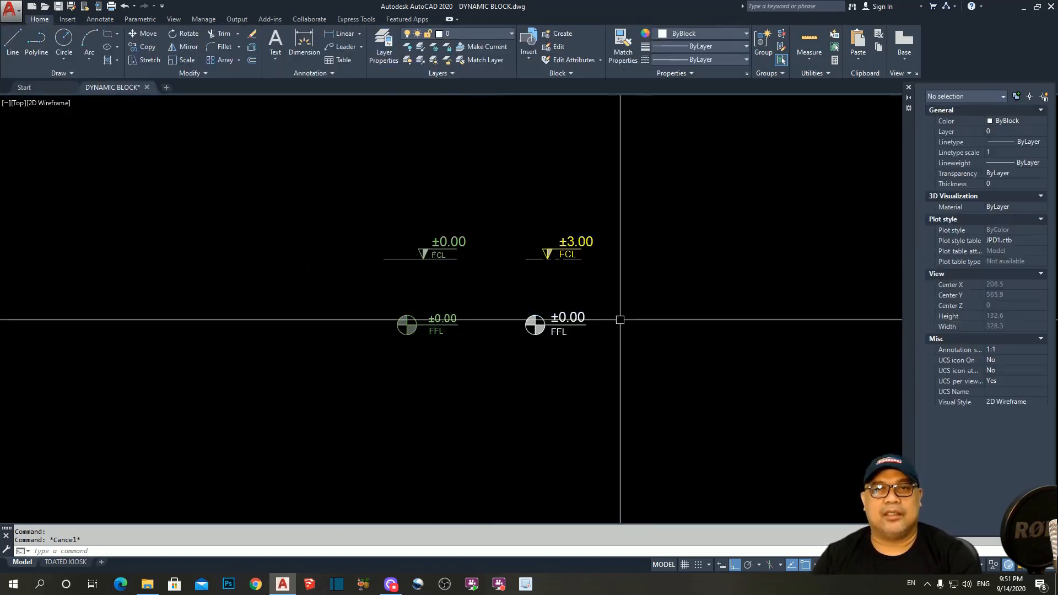
{"action": "left_click", "coordinate": [693, 32]}
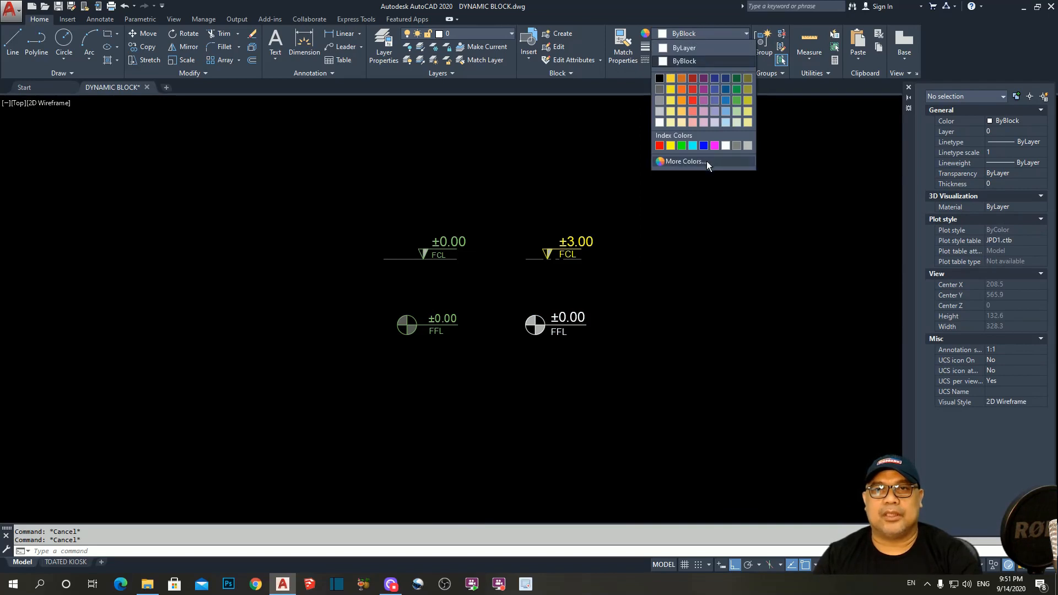
{"action": "left_click", "coordinate": [691, 48]}
- Set the ±0.00 FFL level plan block's color to ByLayer, assign it to the LEVEL PLAN layer, and clear the selection
{"action": "left_click", "coordinate": [546, 324]}
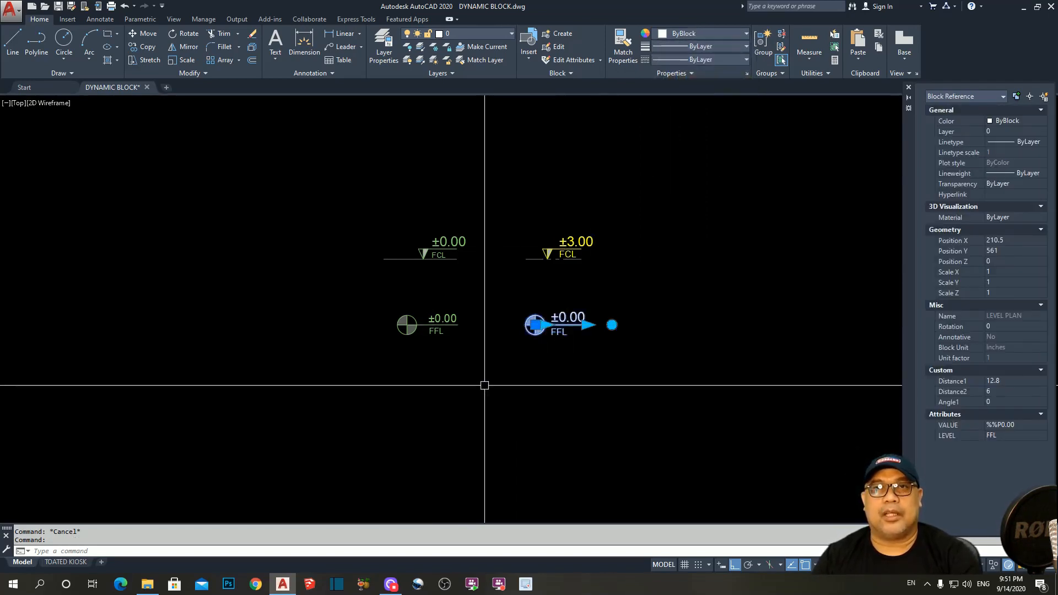
{"action": "left_click", "coordinate": [697, 34]}
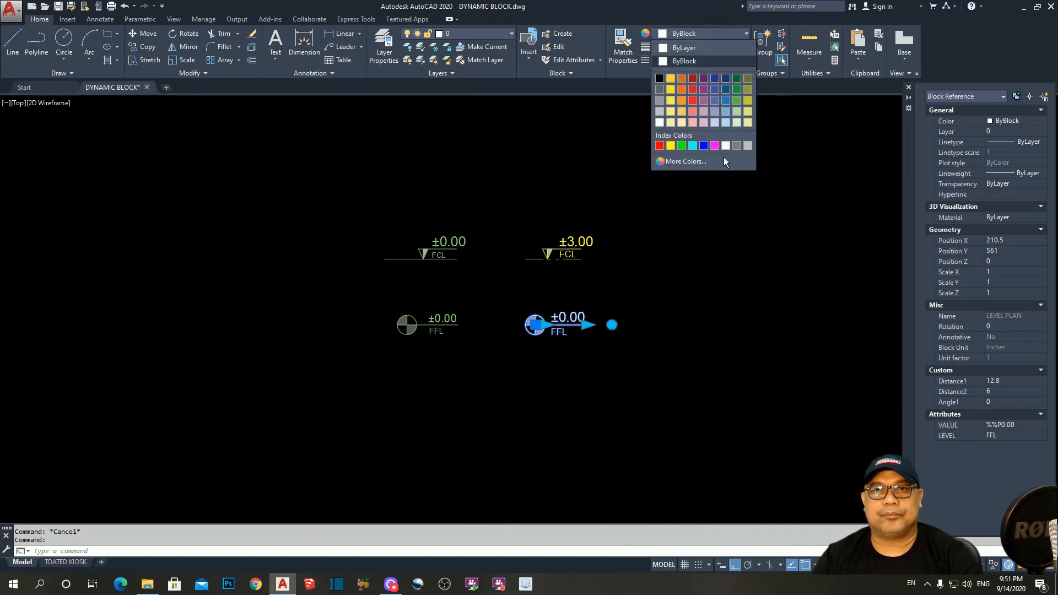
{"action": "left_click", "coordinate": [690, 50]}
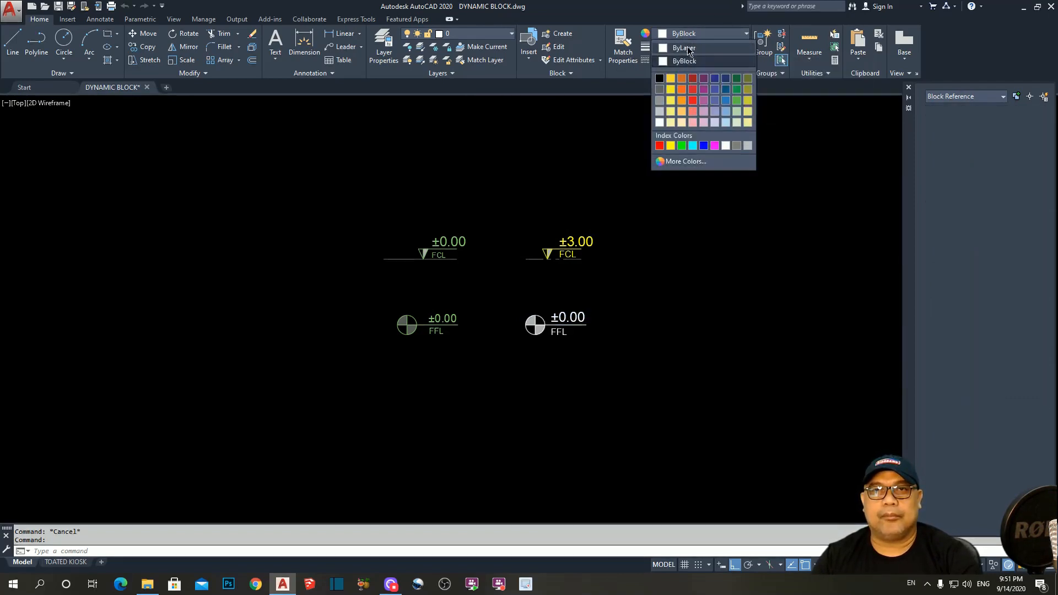
{"action": "left_click", "coordinate": [467, 34]}
{"action": "left_click", "coordinate": [481, 127]}
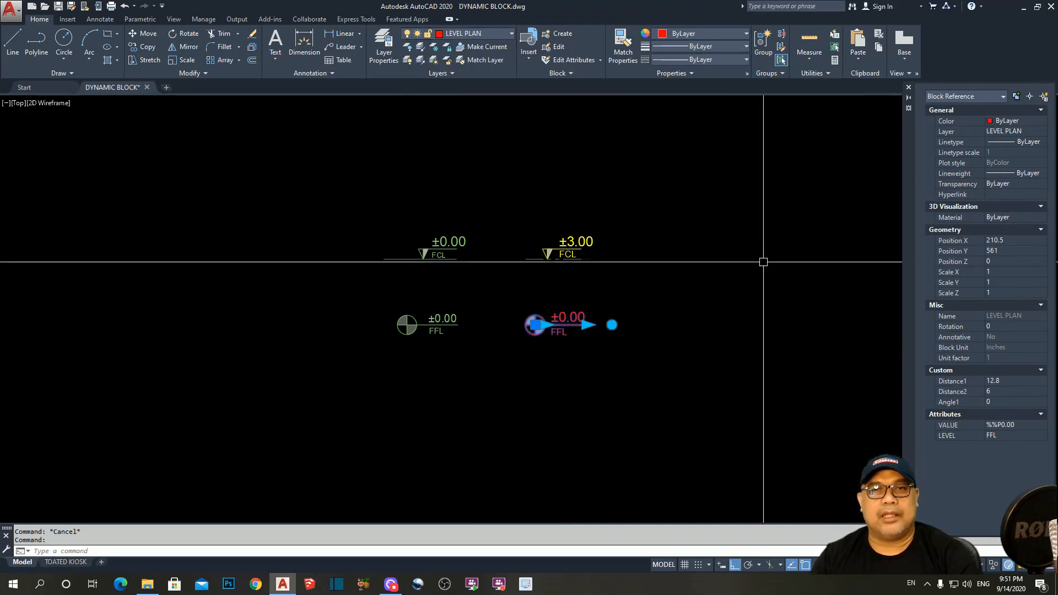
{"action": "key", "text": "Escape"}
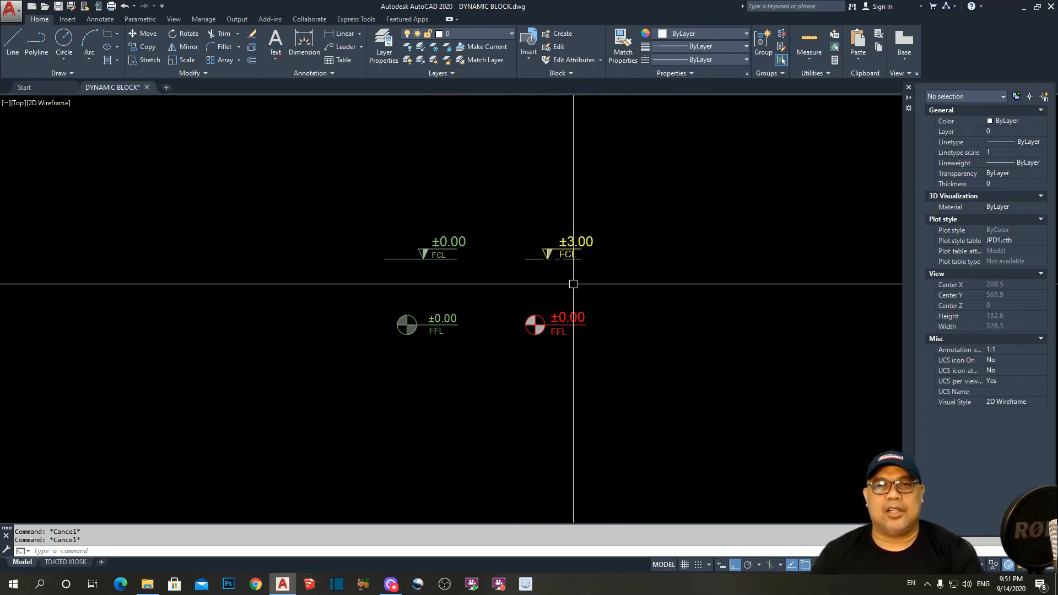
{"action": "middle_click_drag", "start_coordinate": [616, 266], "coordinate": [575, 272]}
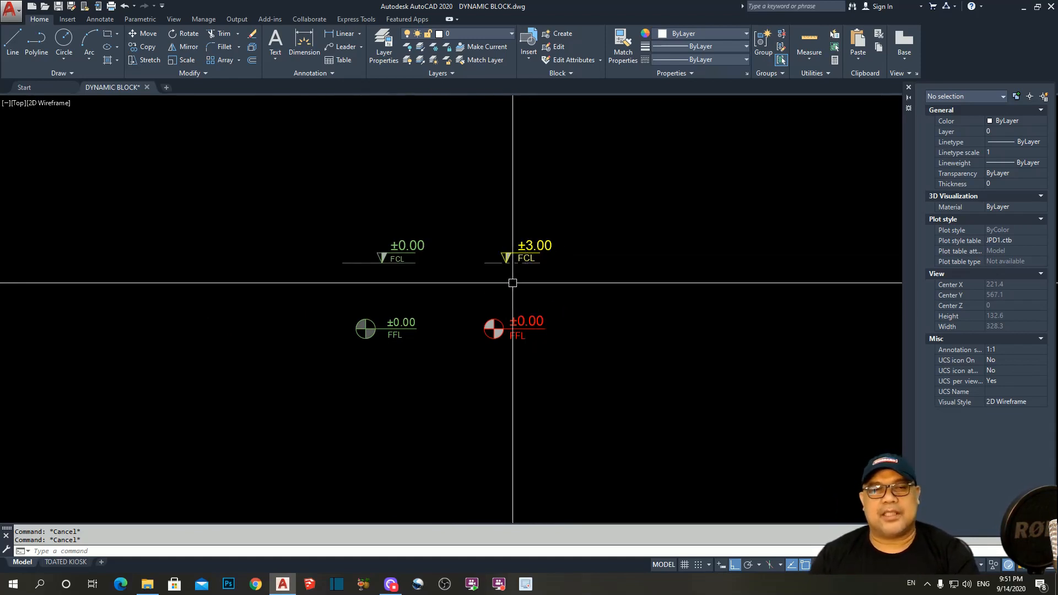
{"action": "middle_click_drag", "start_coordinate": [494, 276], "coordinate": [484, 280]}
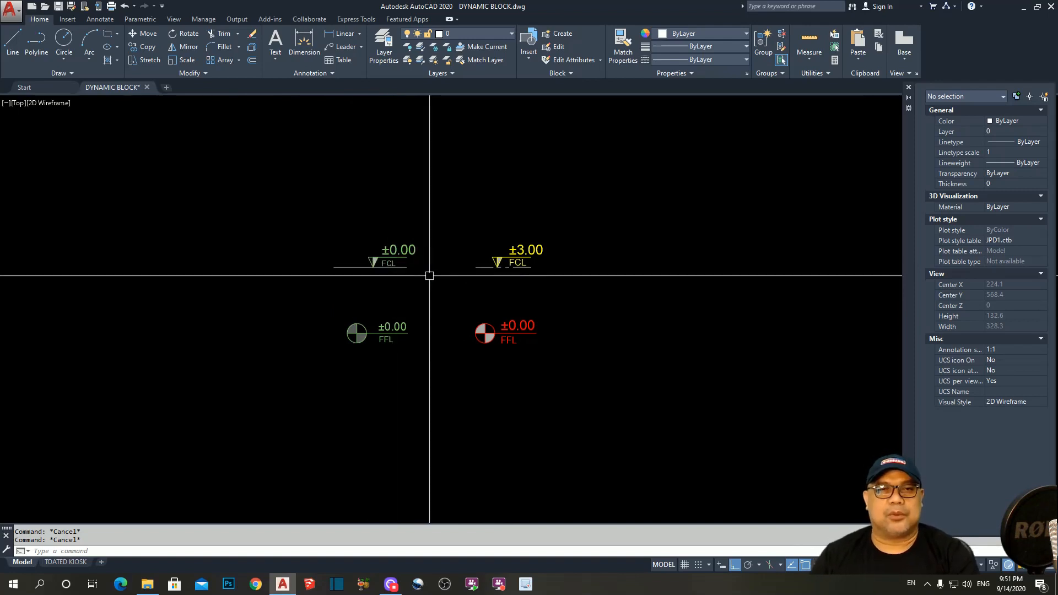
{"action": "middle_click_drag", "start_coordinate": [469, 291], "coordinate": [457, 318]}
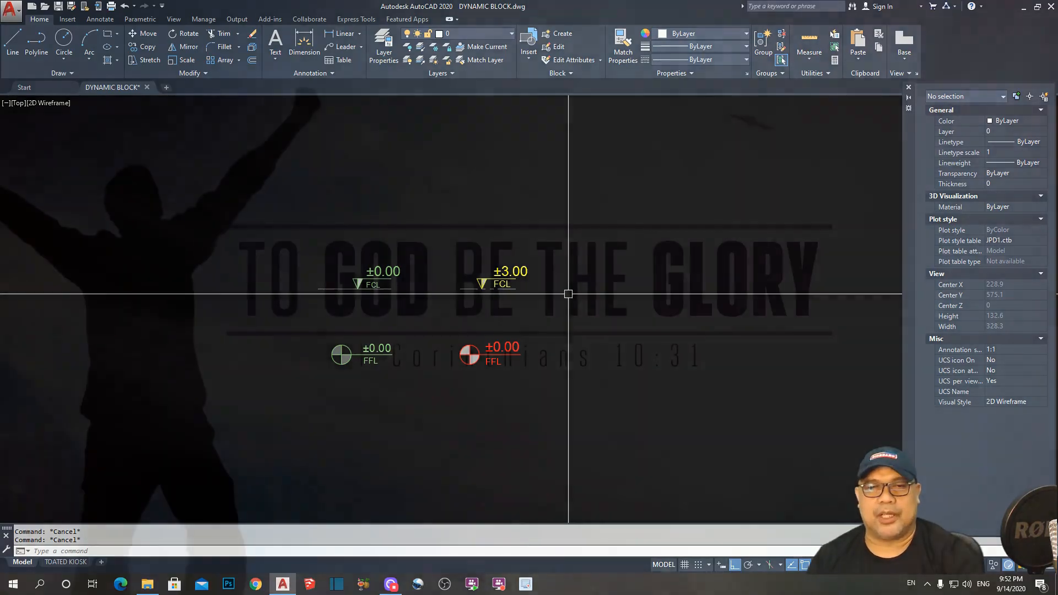